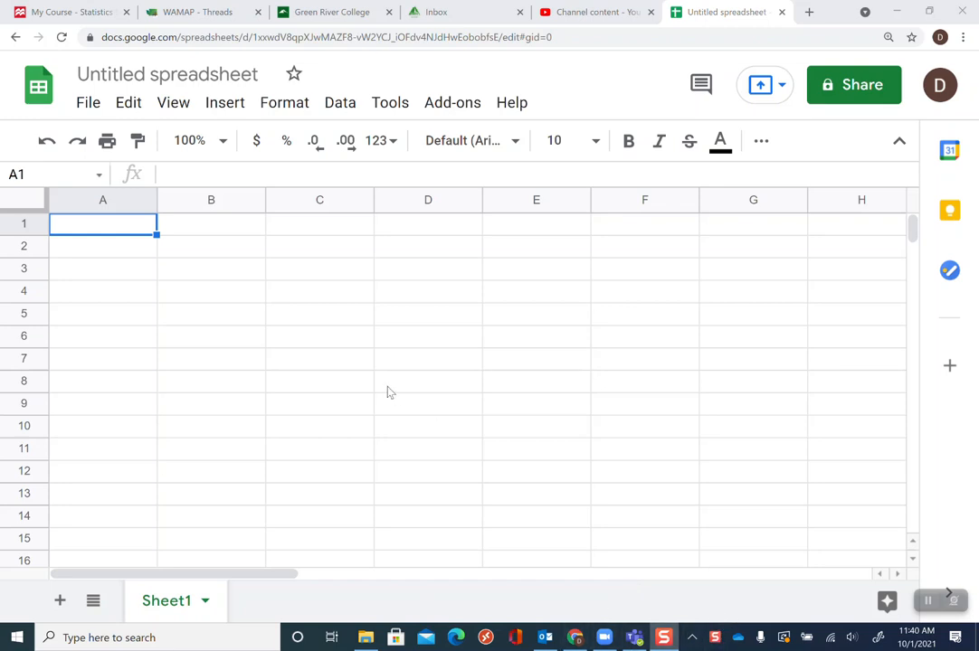
Open the first Untitled spreadsheet from My Drive in the open-file dialog
{"action": "left_click", "coordinate": [87, 103]}
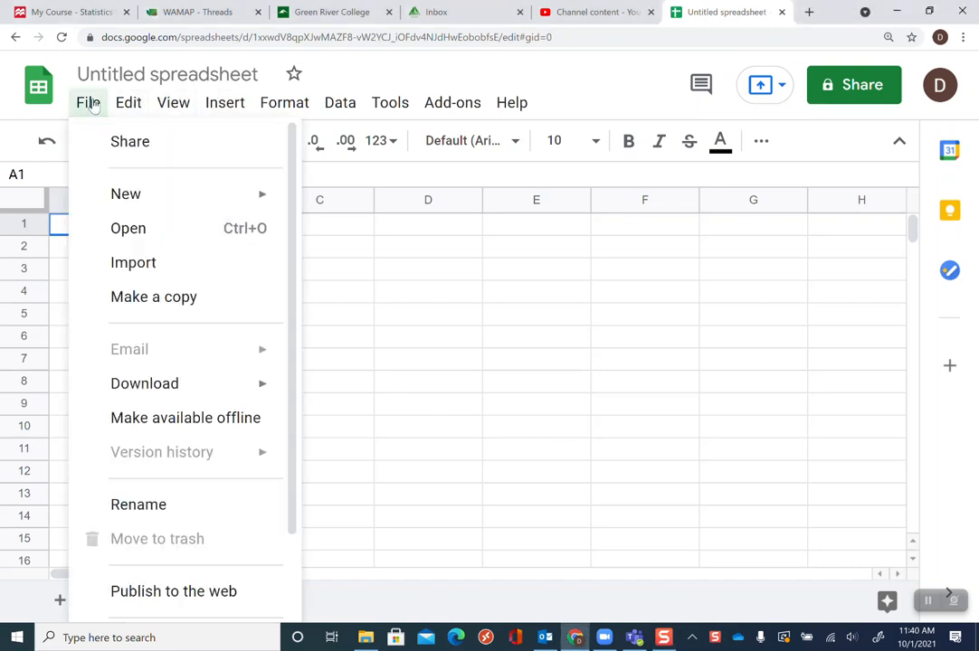
{"action": "left_click", "coordinate": [140, 234]}
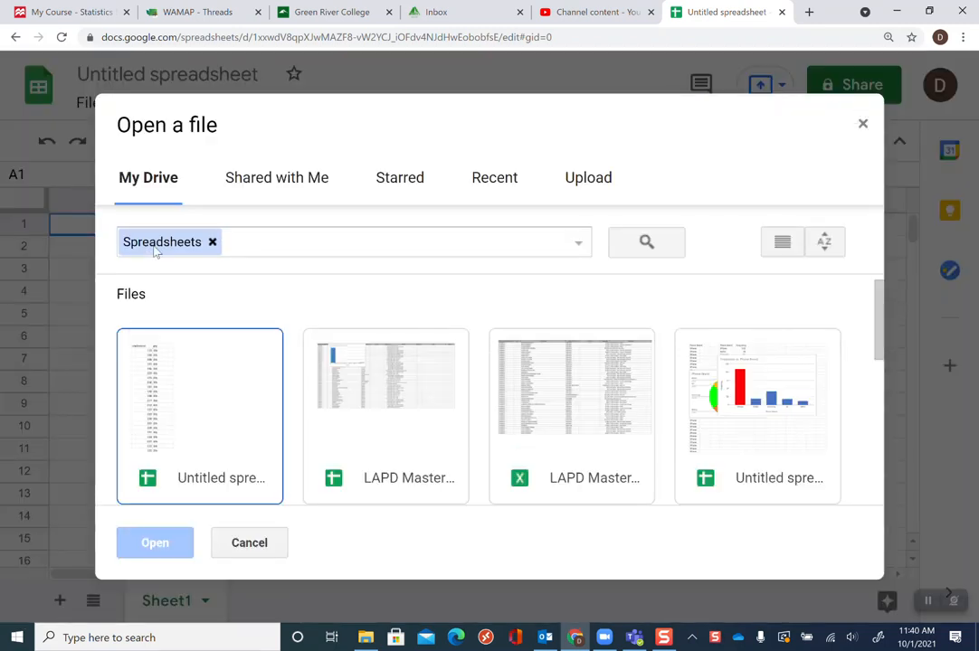
{"action": "left_click", "coordinate": [167, 445]}
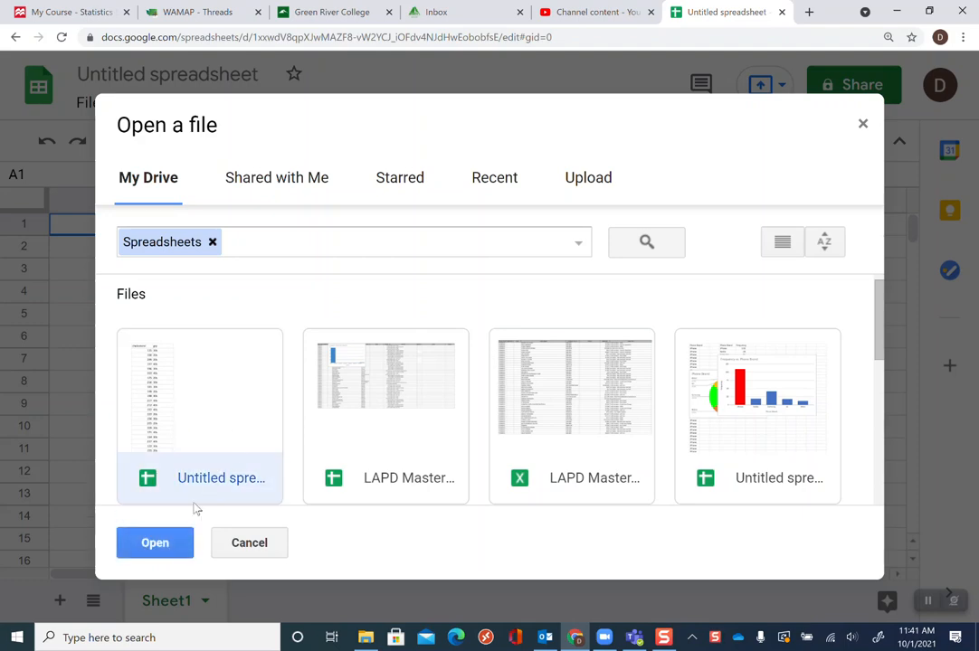
{"action": "left_click", "coordinate": [154, 548]}
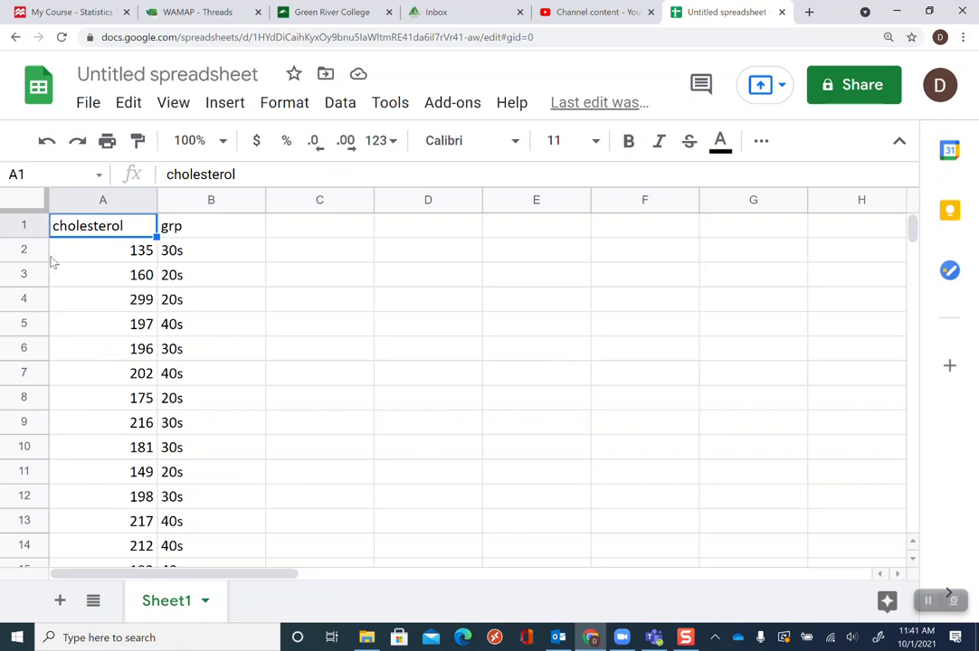
Select columns A and B and sort the sheet by column A, Z to A
{"action": "left_click", "coordinate": [114, 200]}
{"action": "left_click_drag", "start_coordinate": [122, 200], "coordinate": [176, 200]}
{"action": "left_click", "coordinate": [300, 276]}
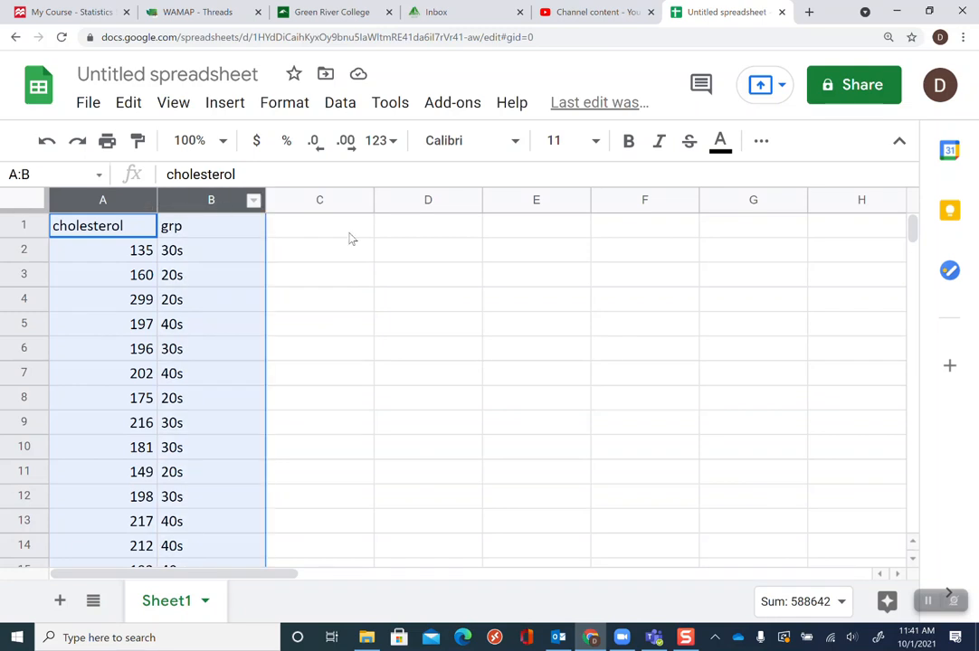
{"action": "left_click", "coordinate": [341, 103]}
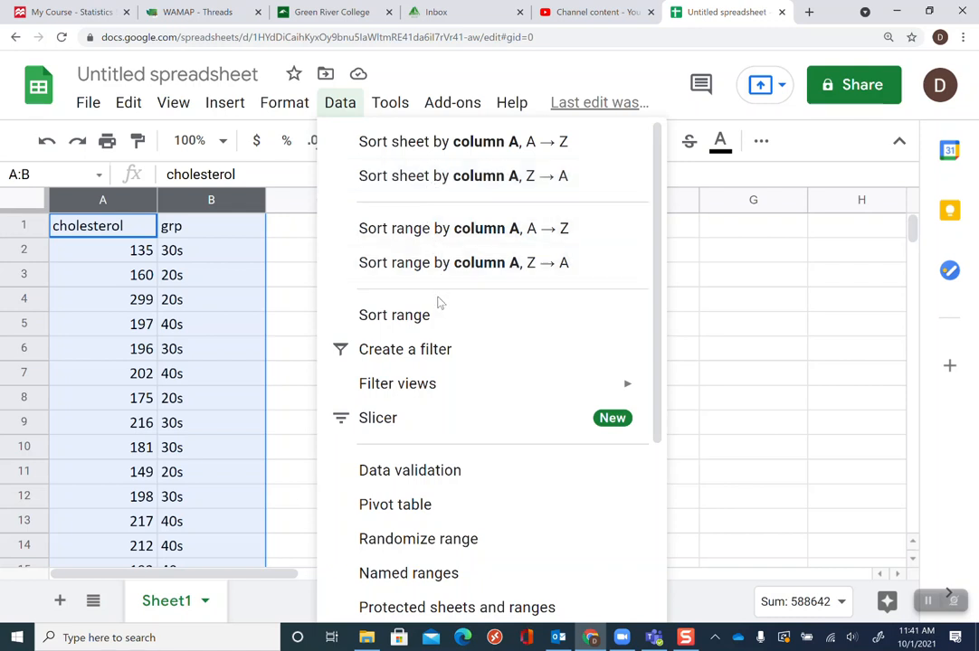
{"action": "mouse_move", "coordinate": [460, 389]}
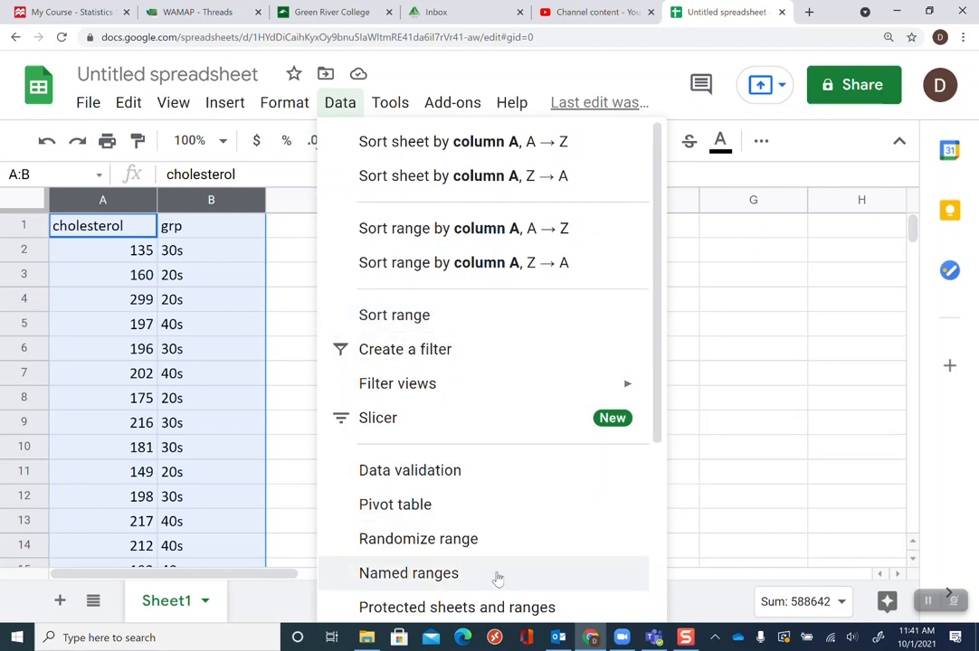
{"action": "left_click", "coordinate": [487, 189]}
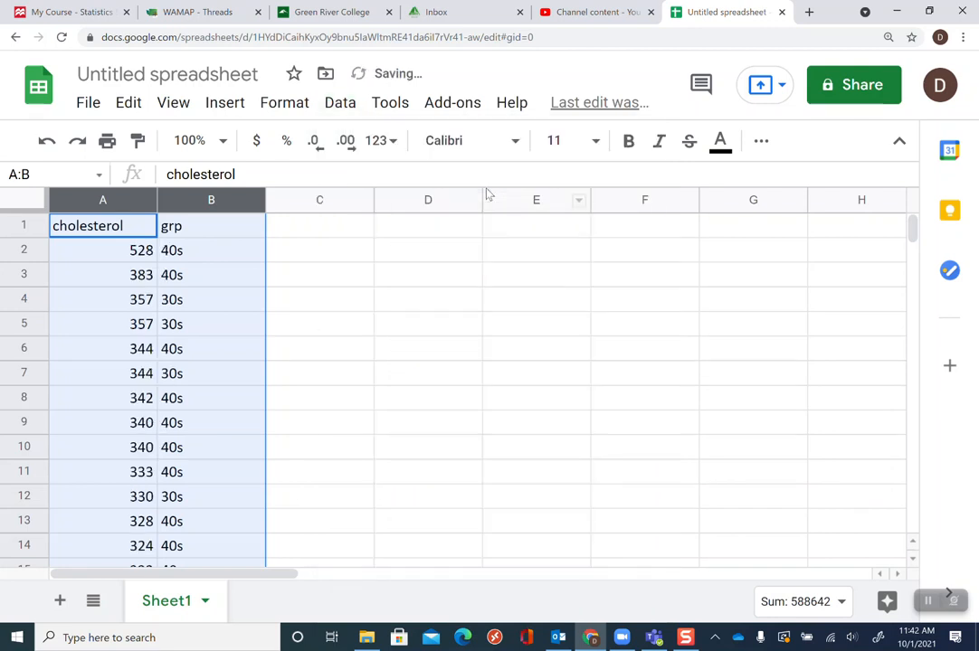
Reselect columns A and B and sort the sheet by column B, A to Z
{"action": "left_click", "coordinate": [459, 310]}
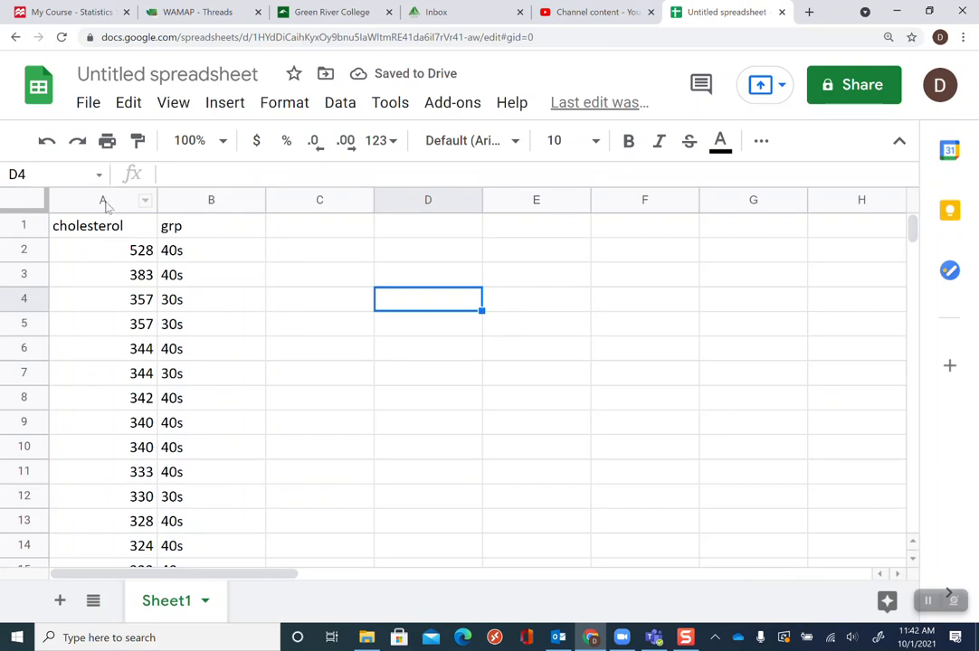
{"action": "left_click_drag", "start_coordinate": [194, 197], "coordinate": [112, 198]}
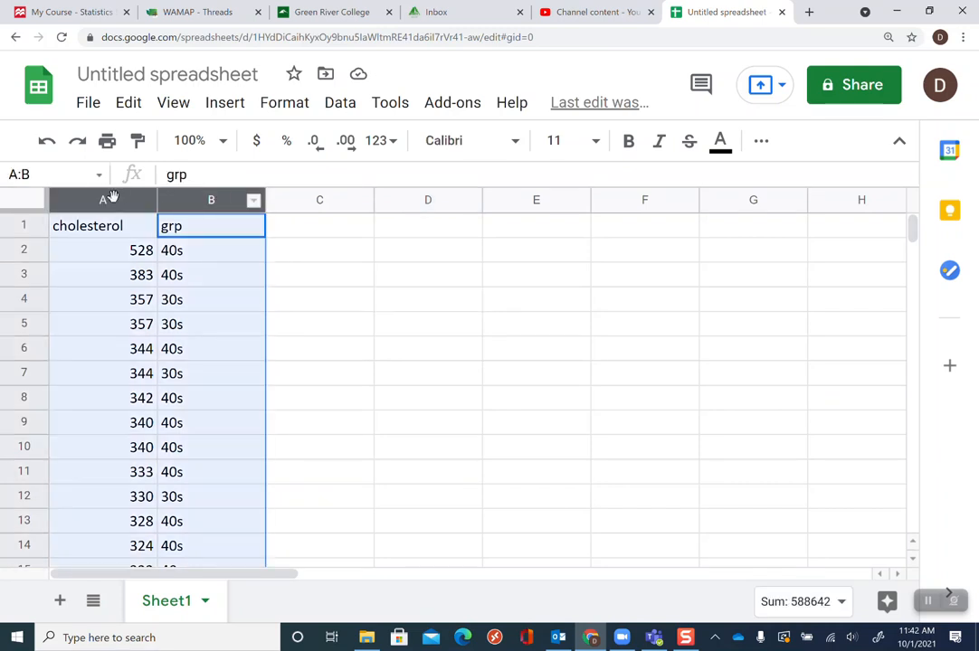
{"action": "left_click", "coordinate": [353, 106]}
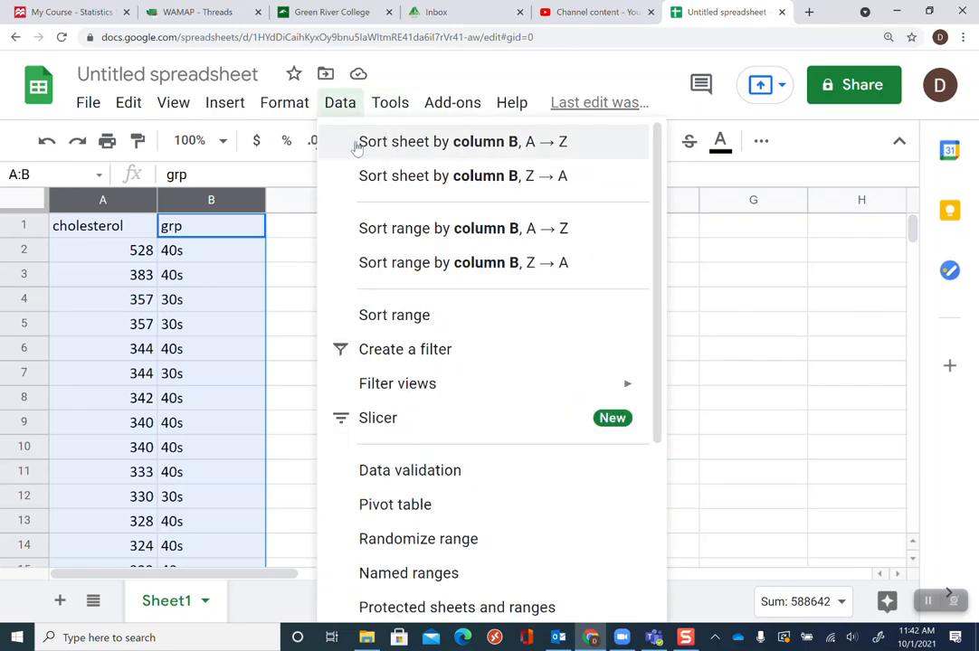
{"action": "left_click", "coordinate": [324, 143]}
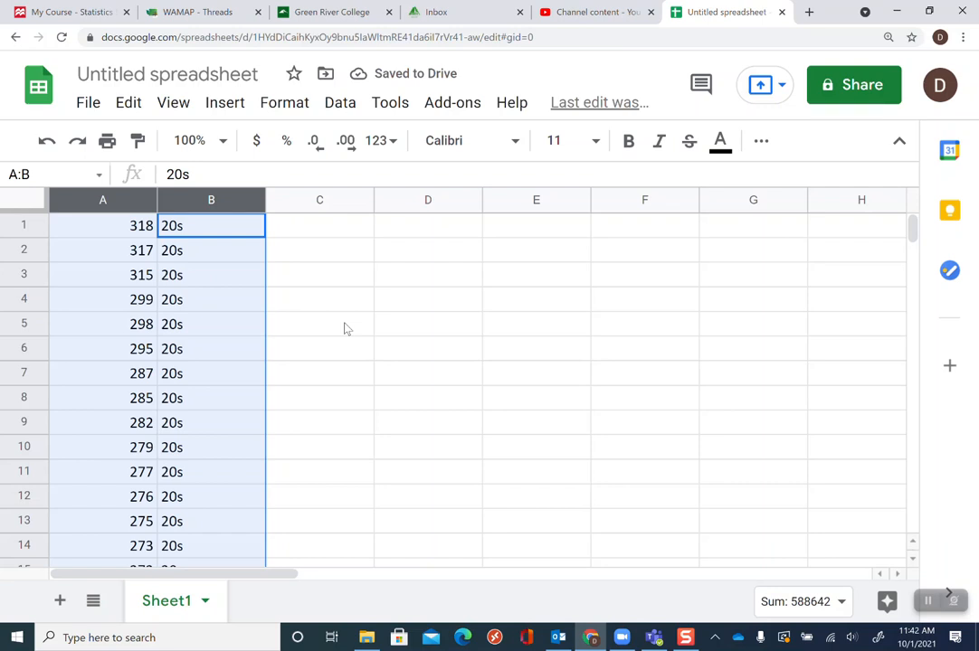
{"action": "scroll", "coordinate": [317, 259], "scroll_direction": "down", "scroll_amount": 1}
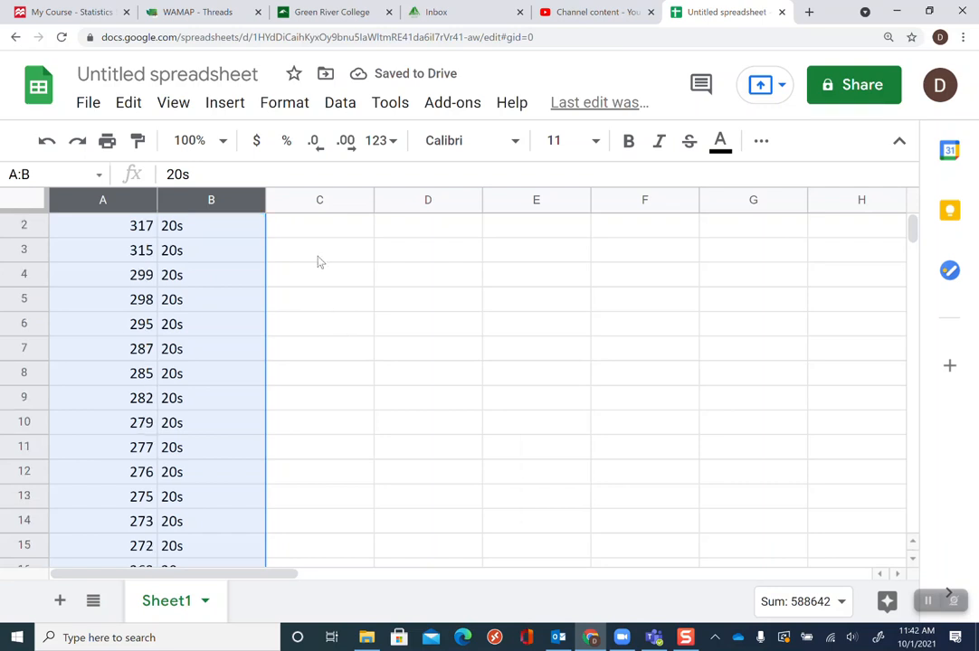
{"action": "scroll", "coordinate": [330, 258], "scroll_direction": "down", "scroll_amount": 4}
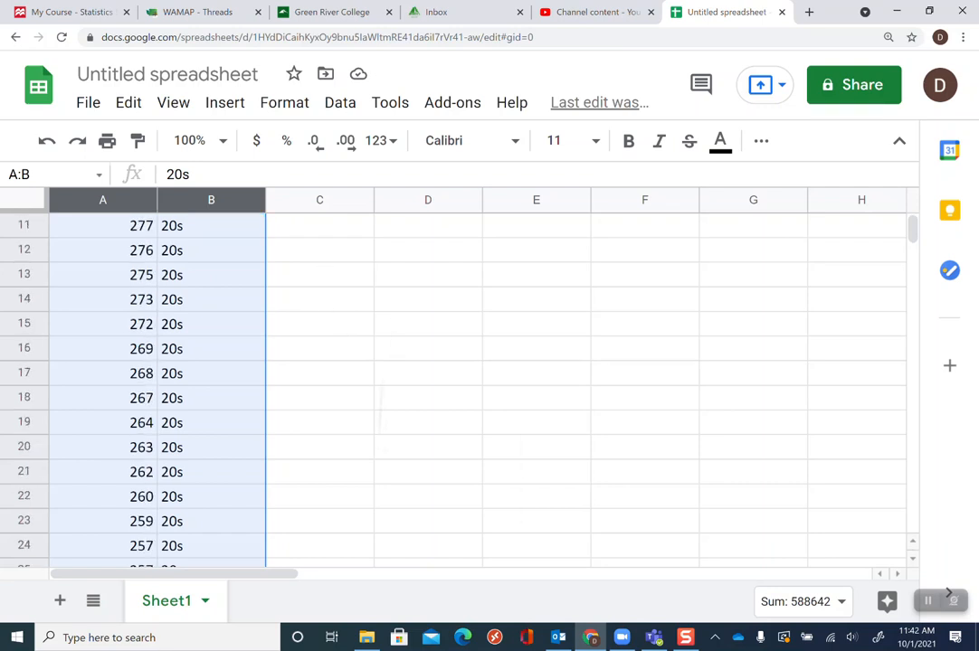
{"action": "scroll", "coordinate": [330, 258], "scroll_direction": "up", "scroll_amount": 1}
{"action": "scroll", "coordinate": [330, 258], "scroll_direction": "up", "scroll_amount": 4}
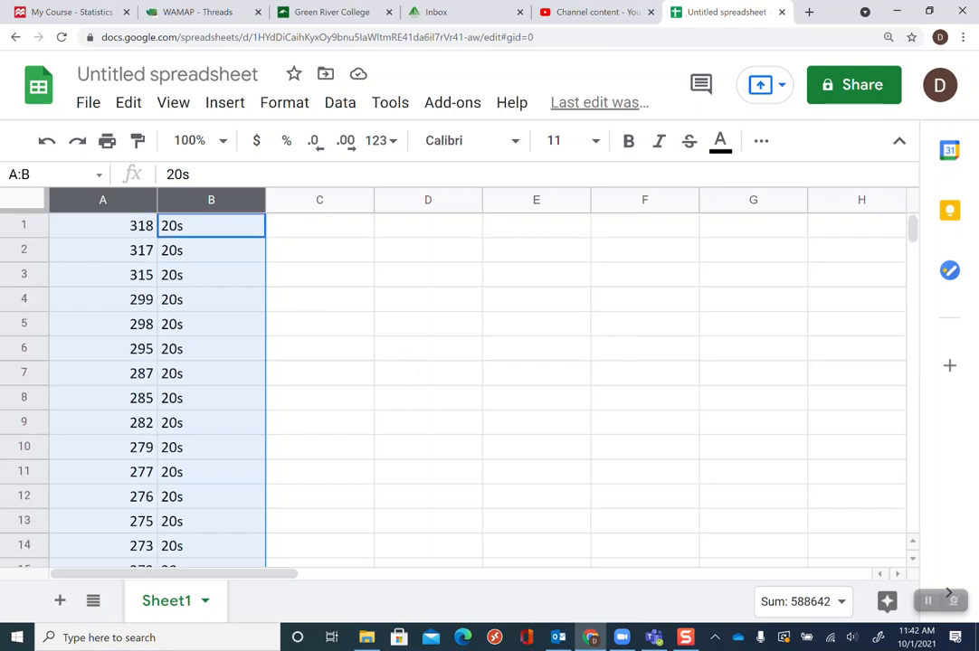
{"action": "left_click", "coordinate": [337, 335]}
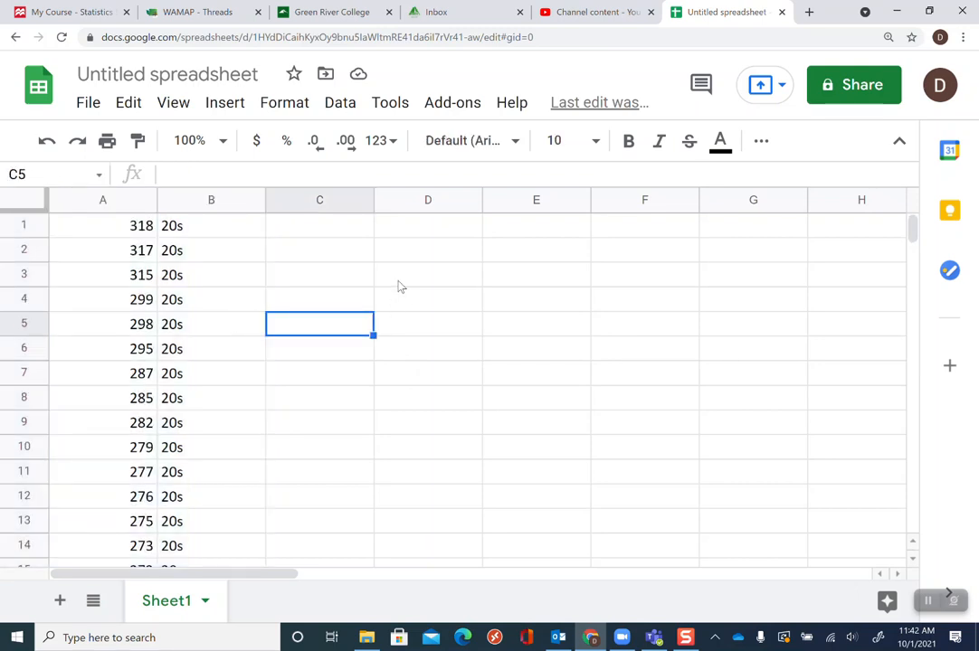
{"action": "left_click", "coordinate": [412, 232]}
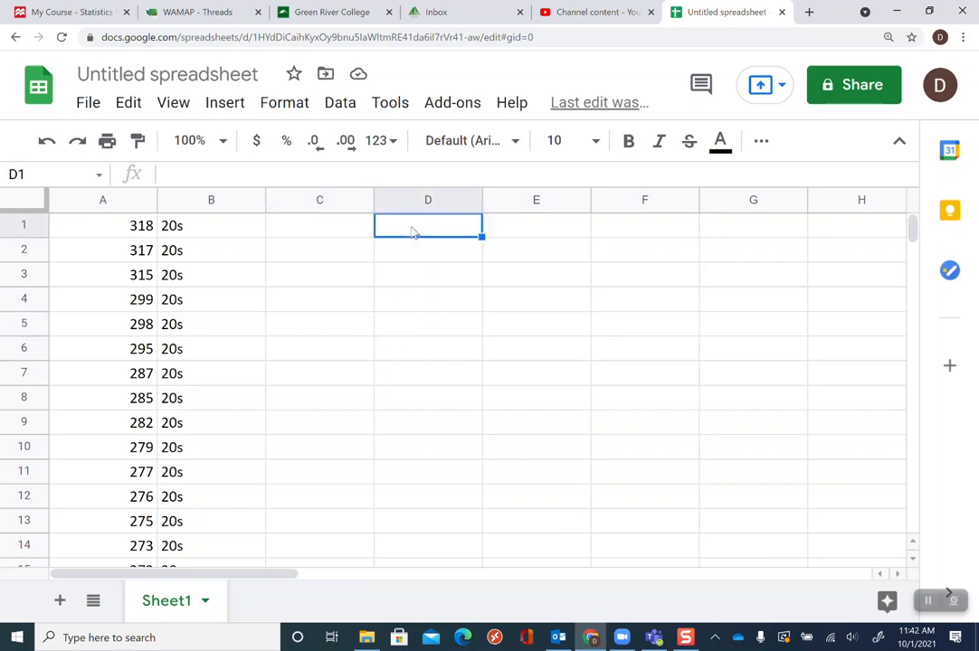
{"action": "type", "text": "20"}
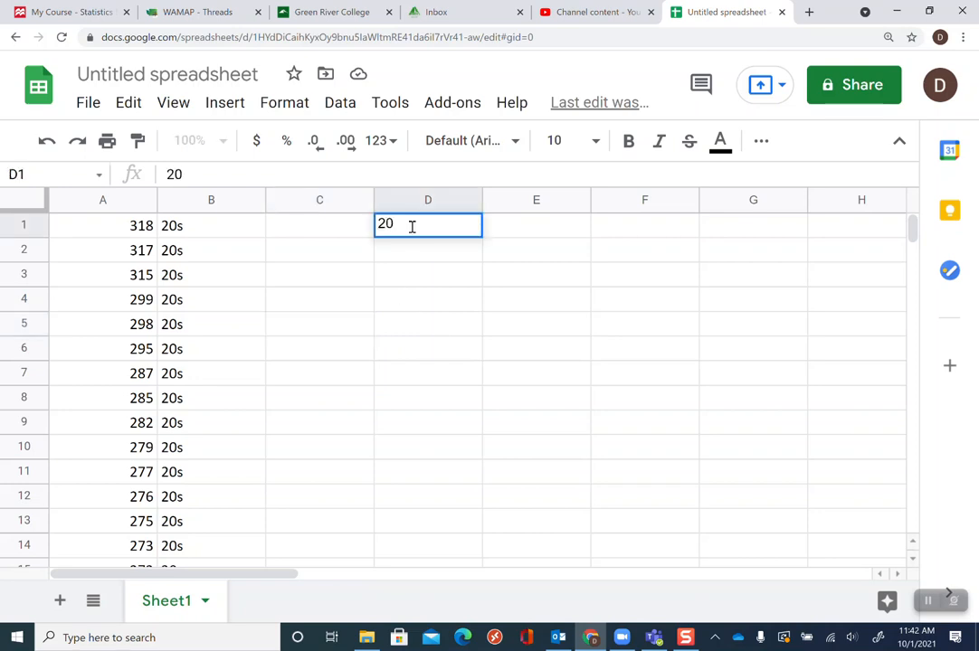
{"action": "key", "text": "BackSpace"}
{"action": "key", "text": "BackSpace"}
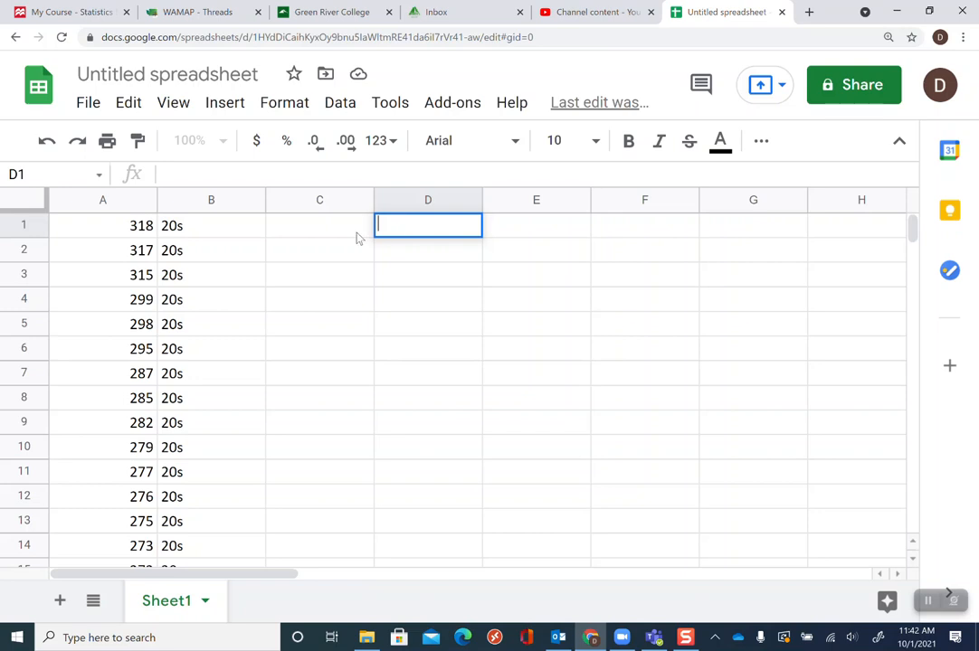
Enter the group headers 20s, 30s and 40s across cells D1 to F1
{"action": "left_click", "coordinate": [359, 231]}
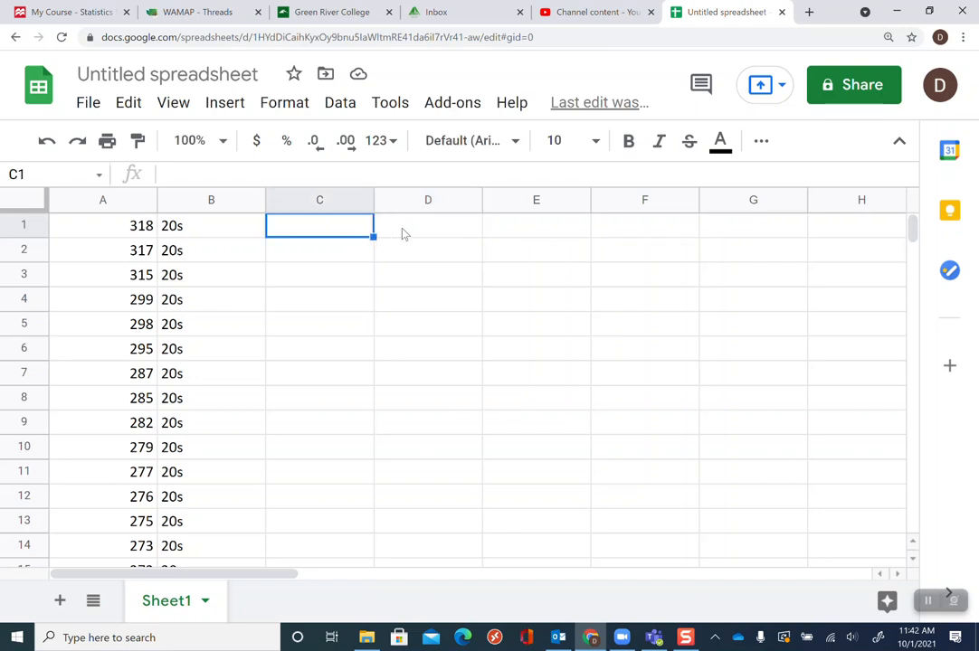
{"action": "left_click", "coordinate": [404, 232]}
{"action": "type", "text": "20s"}
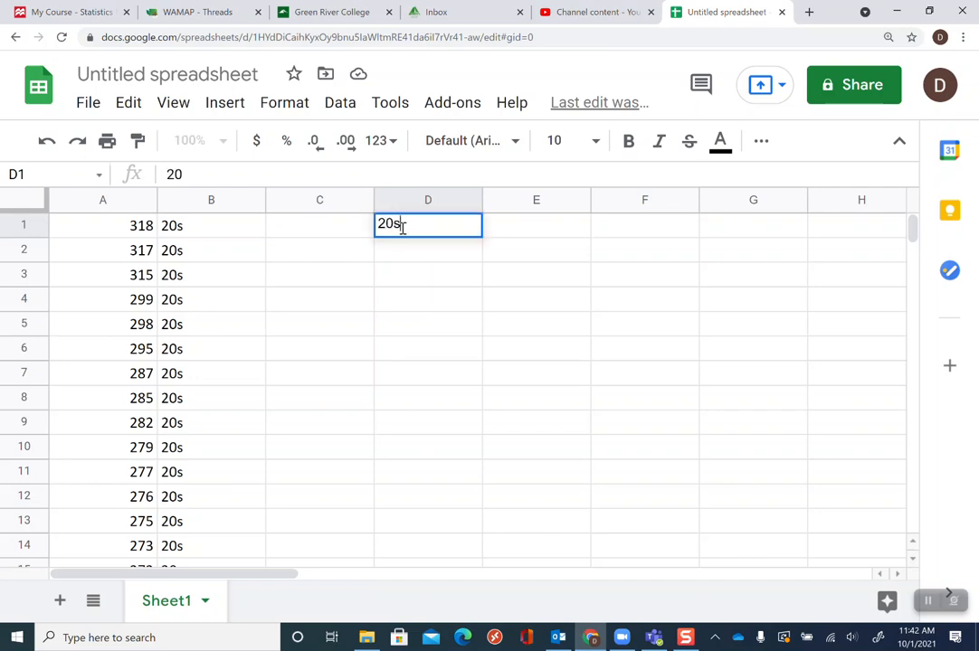
{"action": "key", "text": "Tab"}
{"action": "type", "text": "30s"}
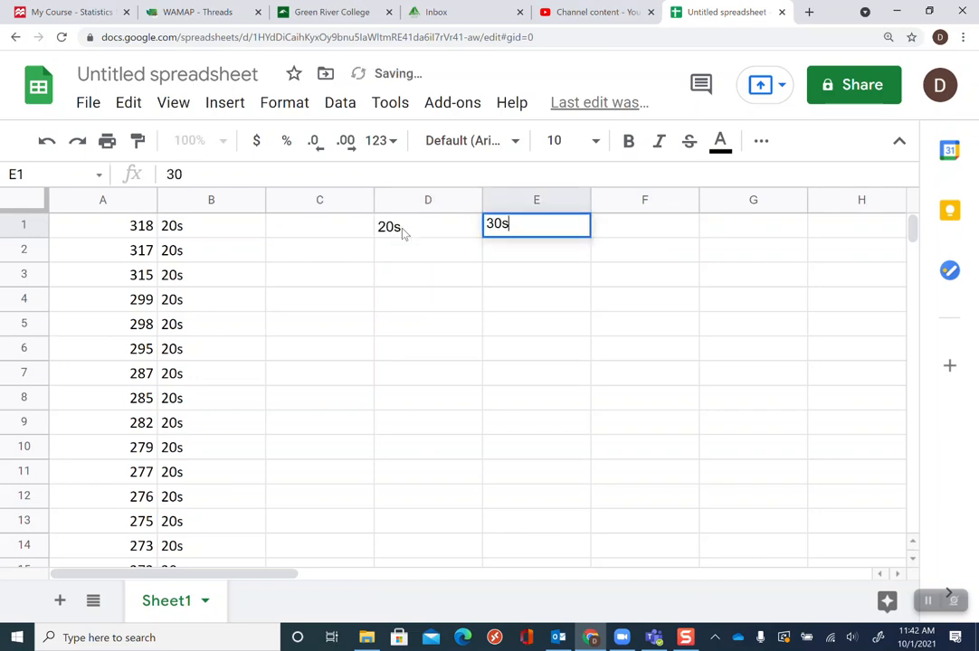
{"action": "key", "text": "Tab"}
{"action": "type", "text": "40s"}
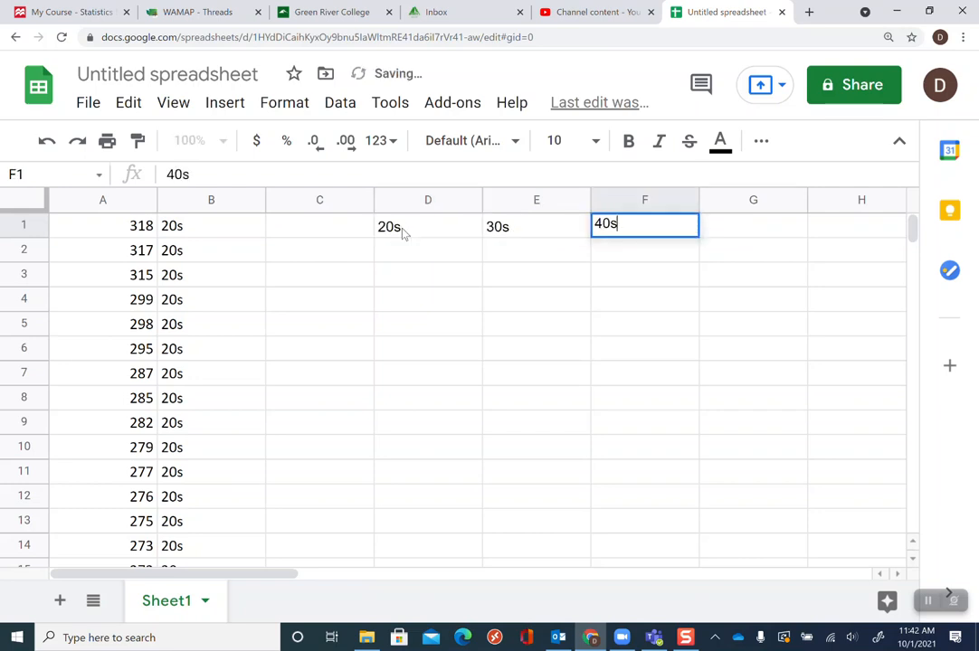
{"action": "key", "text": "Return"}
Label cells C2 and C3 as mean and standard deviation
{"action": "key", "text": "Left"}
{"action": "key", "text": "Left"}
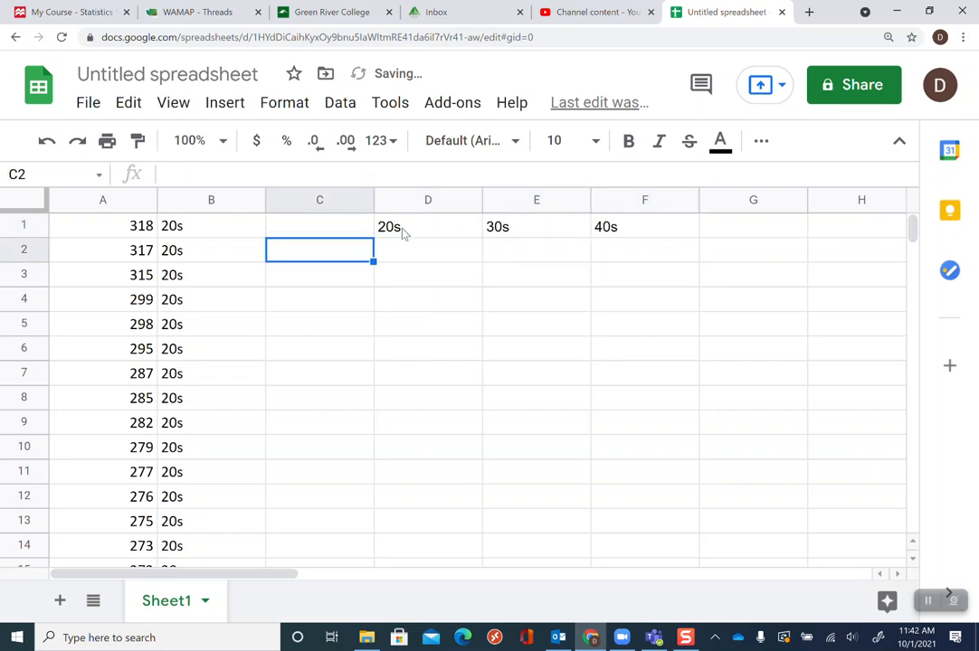
{"action": "type", "text": "mean"}
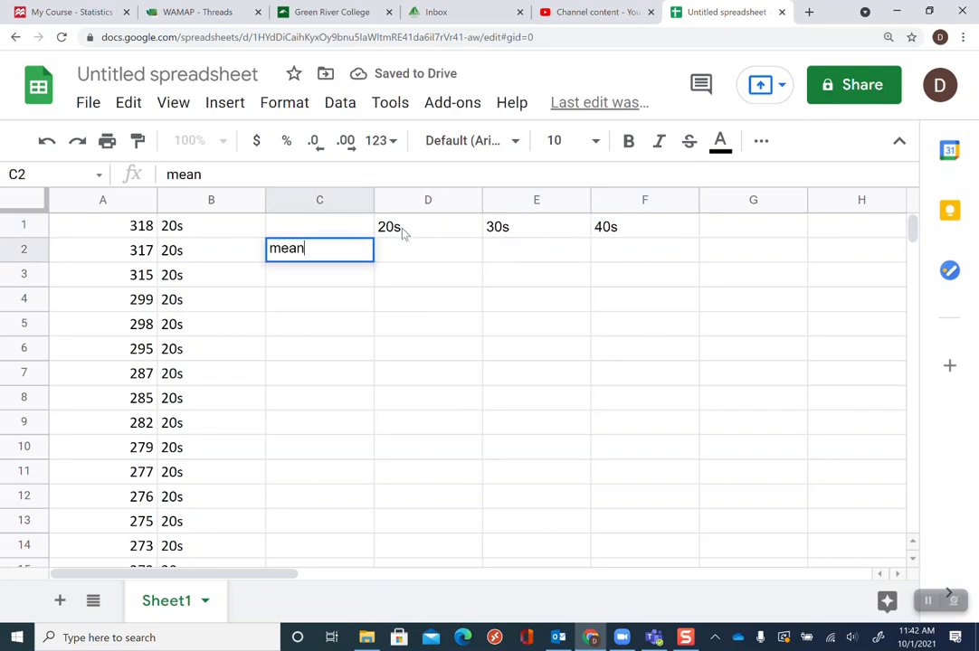
{"action": "key", "text": "Return"}
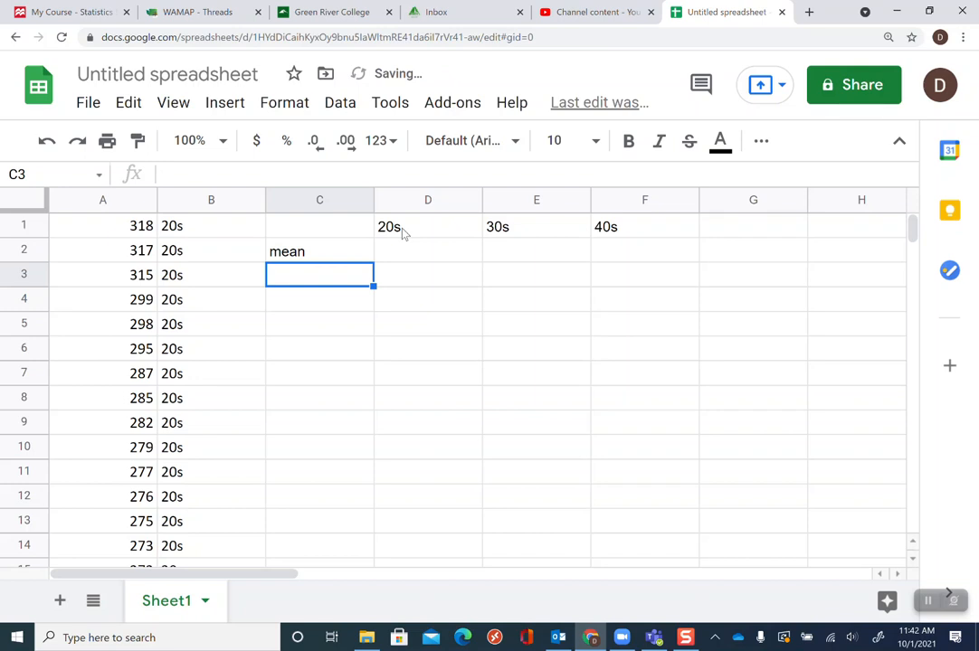
{"action": "type", "text": "standard"}
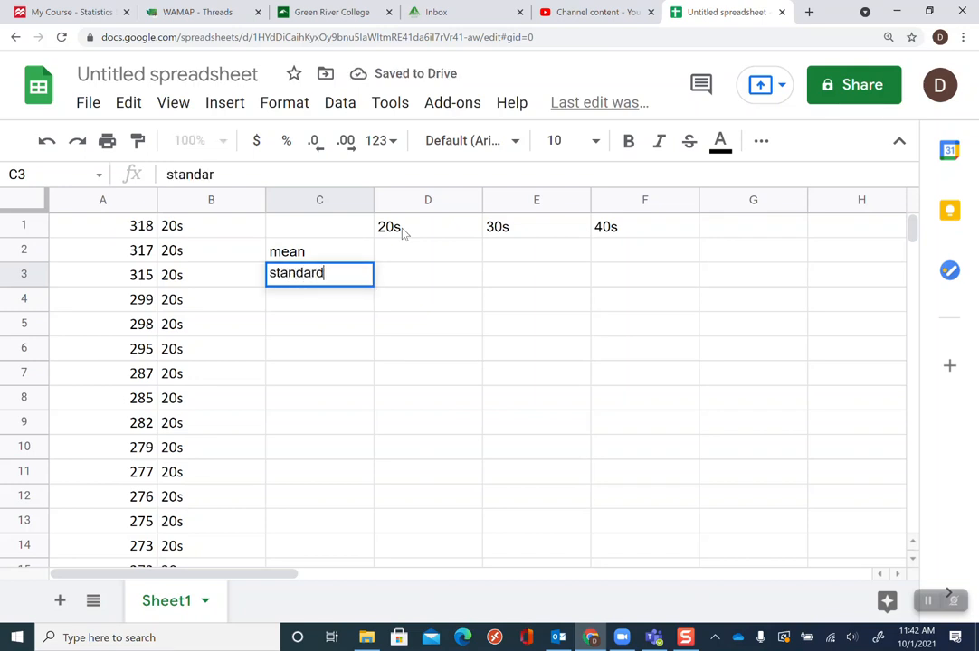
{"action": "type", "text": " deviation"}
{"action": "key", "text": "Return"}
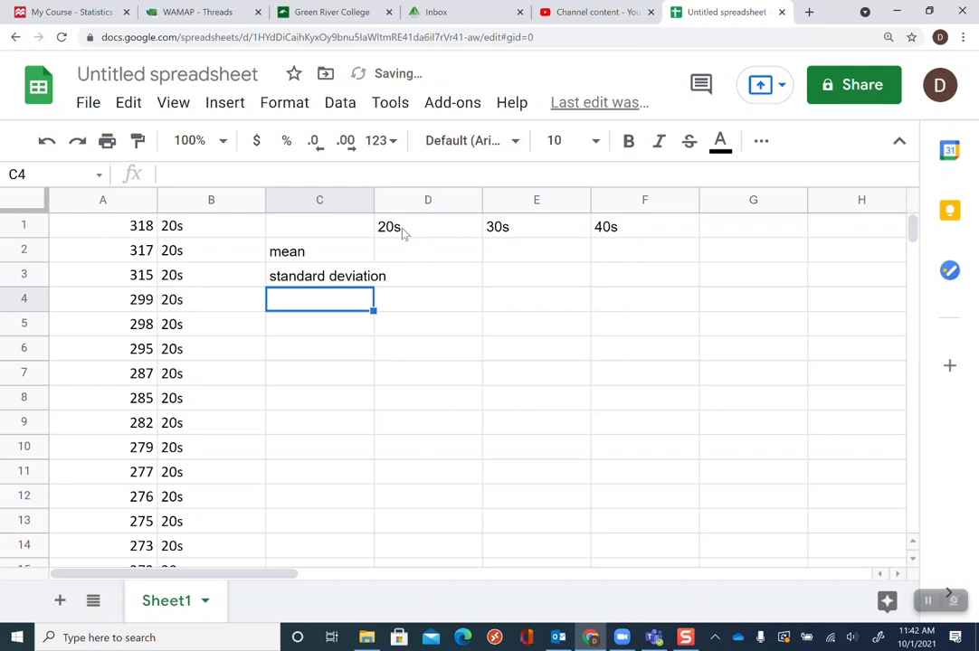
Label cells C4 and C5 as min and Q1
{"action": "type", "text": "min"}
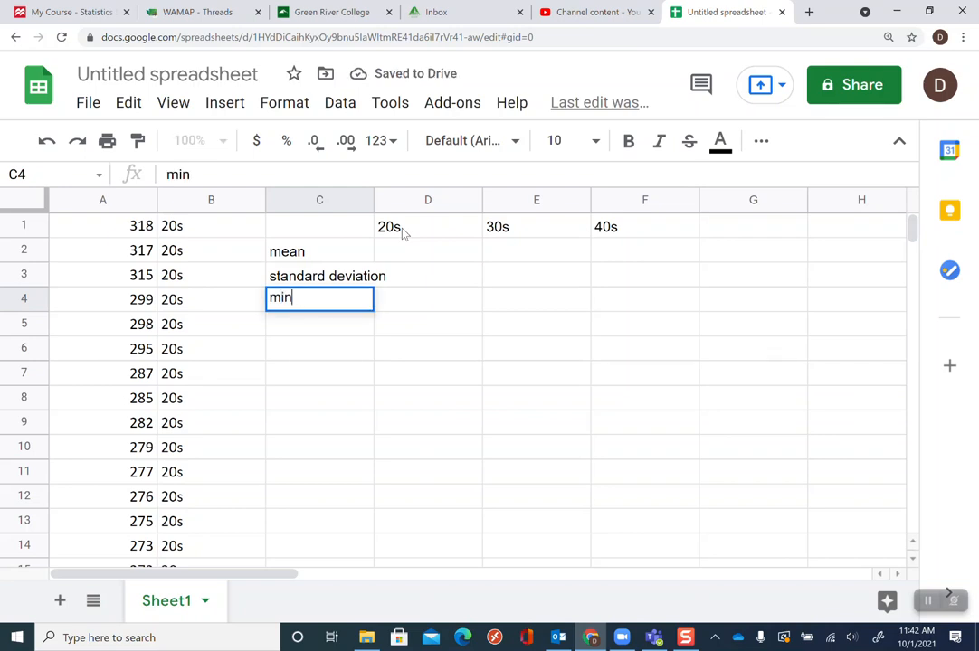
{"action": "key", "text": "Return"}
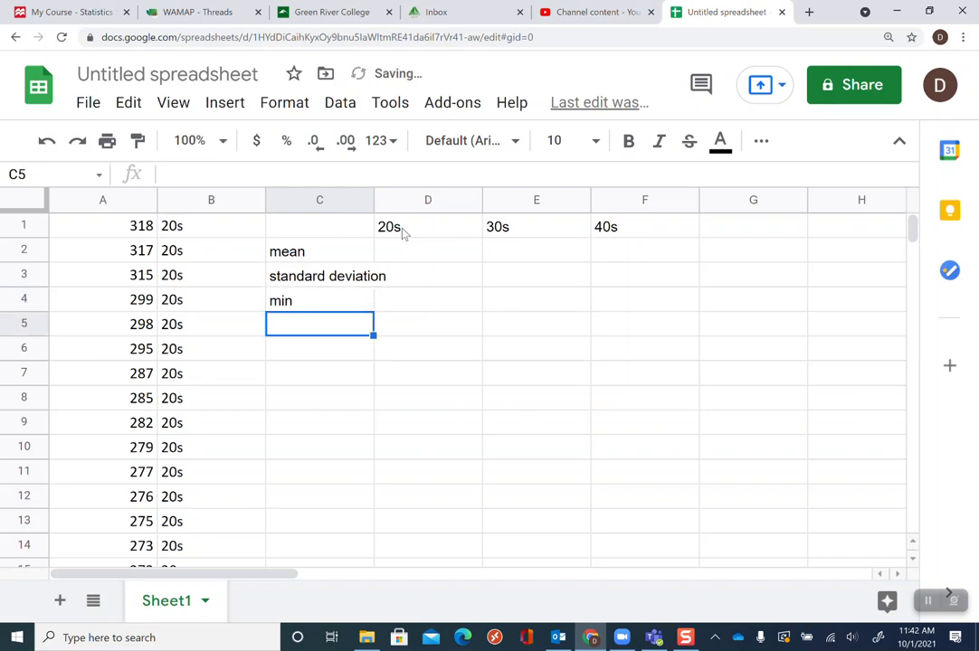
{"action": "type", "text": "Q1"}
{"action": "key", "text": "Return"}
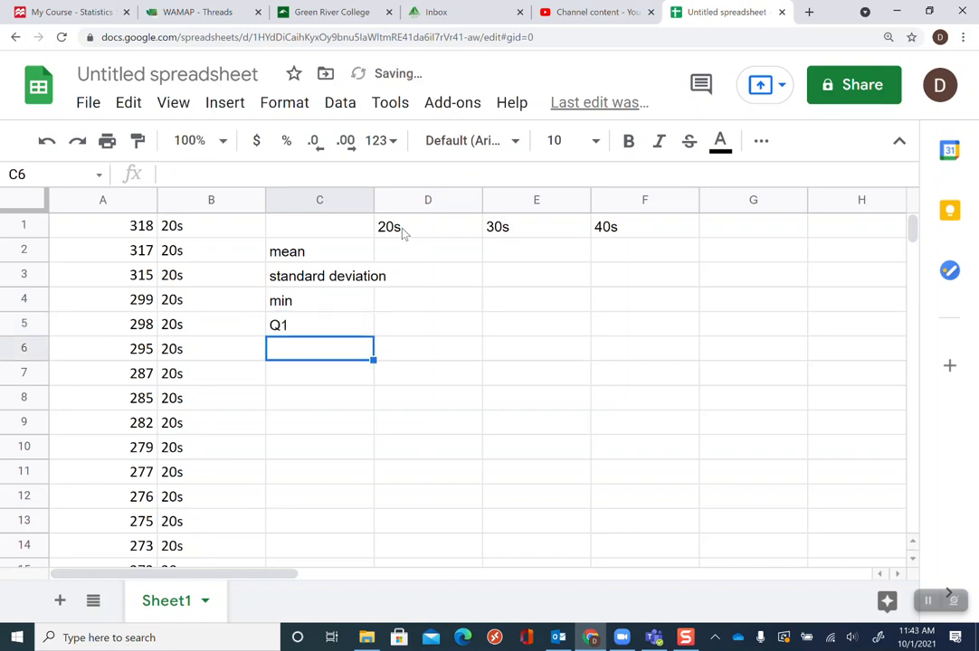
Label cells C6, C7 and C8 as Median, Q3 and Maximum
{"action": "type", "text": "Median"}
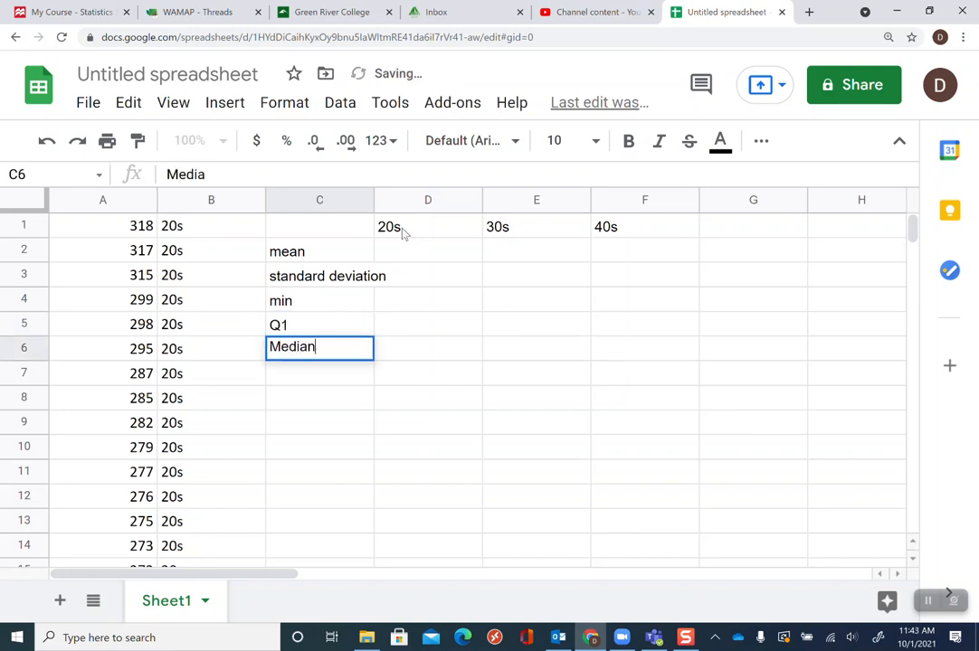
{"action": "key", "text": "Return"}
{"action": "type", "text": "Q1"}
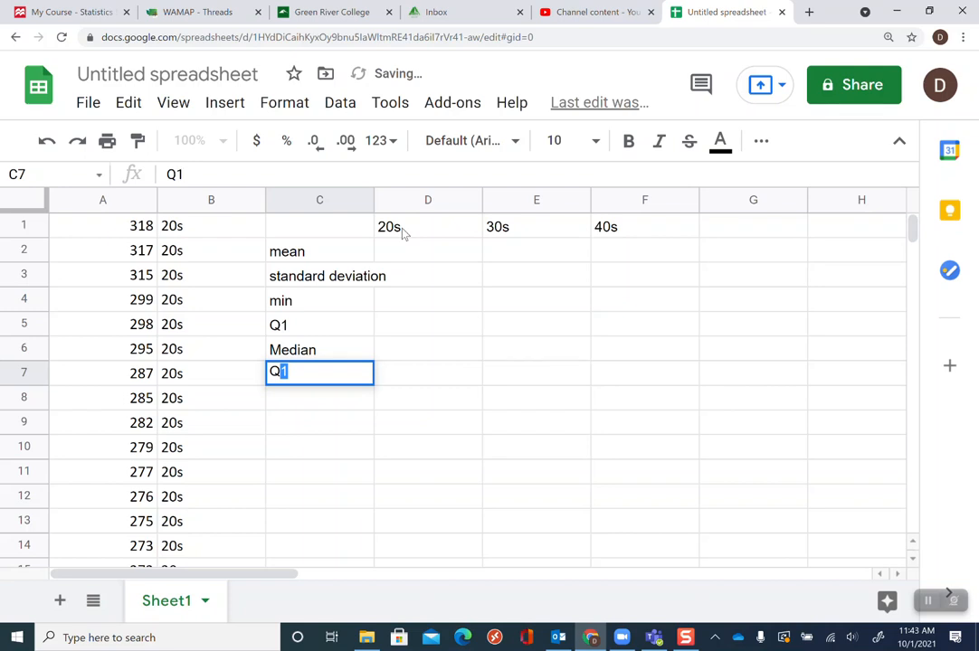
{"action": "key", "text": "BackSpace"}
{"action": "type", "text": "#3"}
{"action": "key", "text": "Return"}
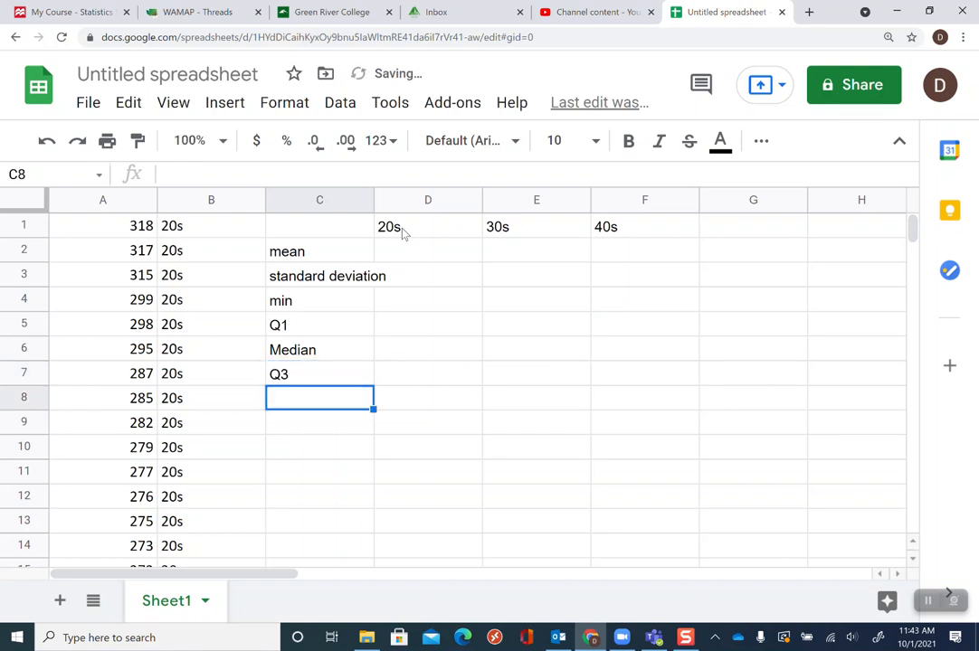
{"action": "type", "text": "Maximu"}
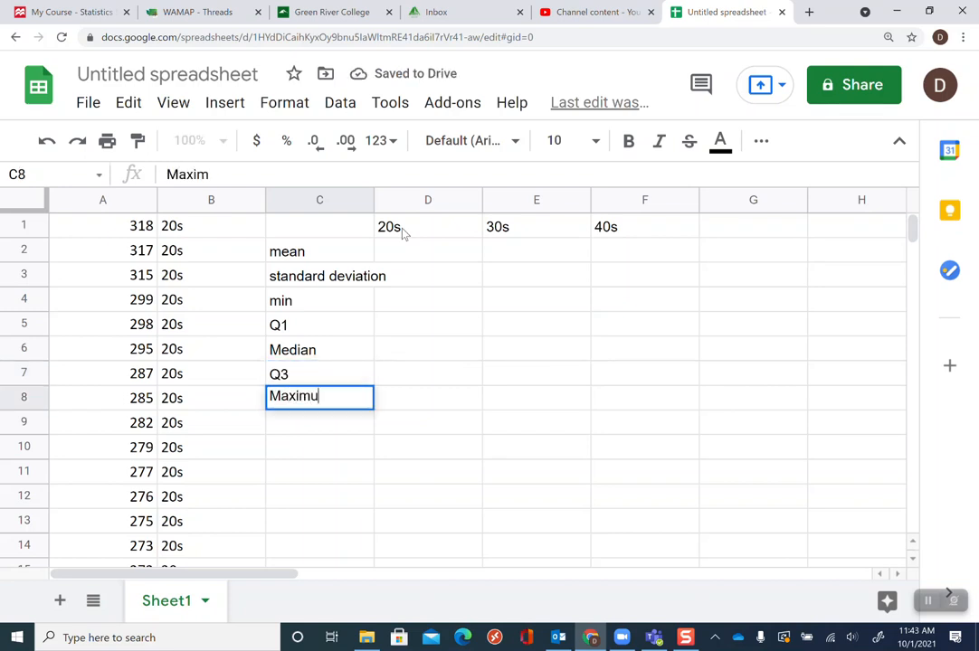
{"action": "type", "text": "m"}
{"action": "key", "text": "Return"}
Widen column C to fit the standard deviation label
{"action": "key", "text": "Up"}
{"action": "key", "text": "Up"}
{"action": "key", "text": "Up"}
{"action": "key", "text": "Up"}
{"action": "key", "text": "Up"}
{"action": "key", "text": "Up"}
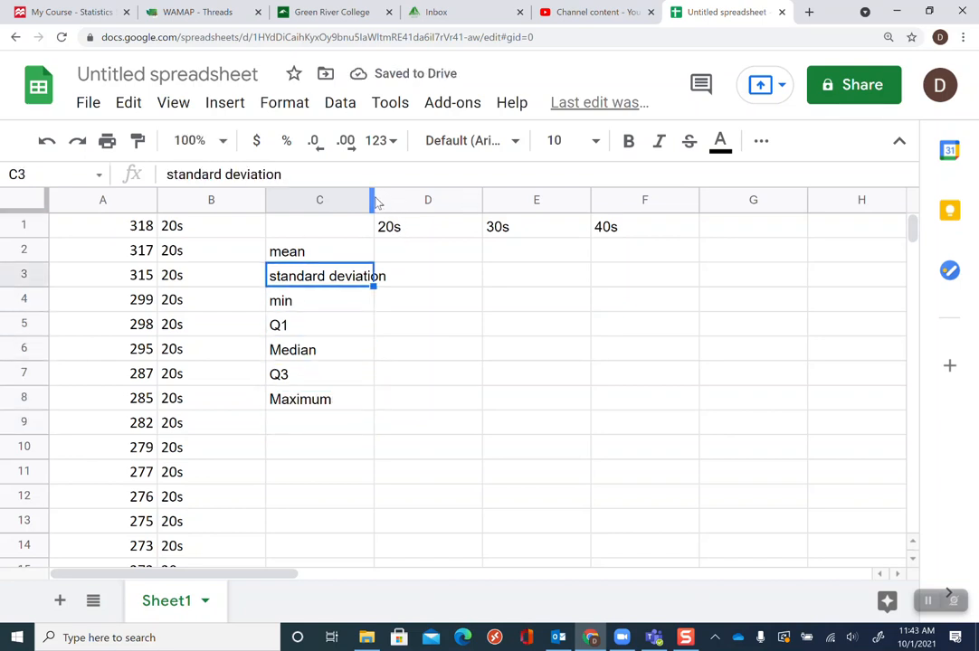
{"action": "left_click_drag", "start_coordinate": [373, 195], "coordinate": [385, 196]}
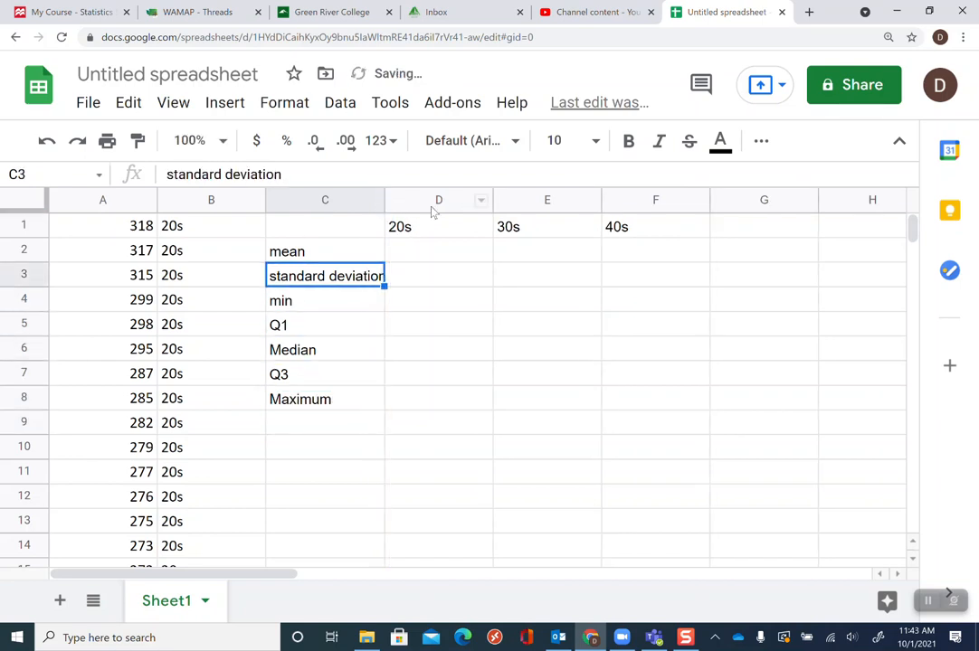
Enter the 20s mean in D2 as =average(A1:A959), selecting the 20s cholesterol rows, and dismiss the autofill suggestion
{"action": "left_click", "coordinate": [421, 261]}
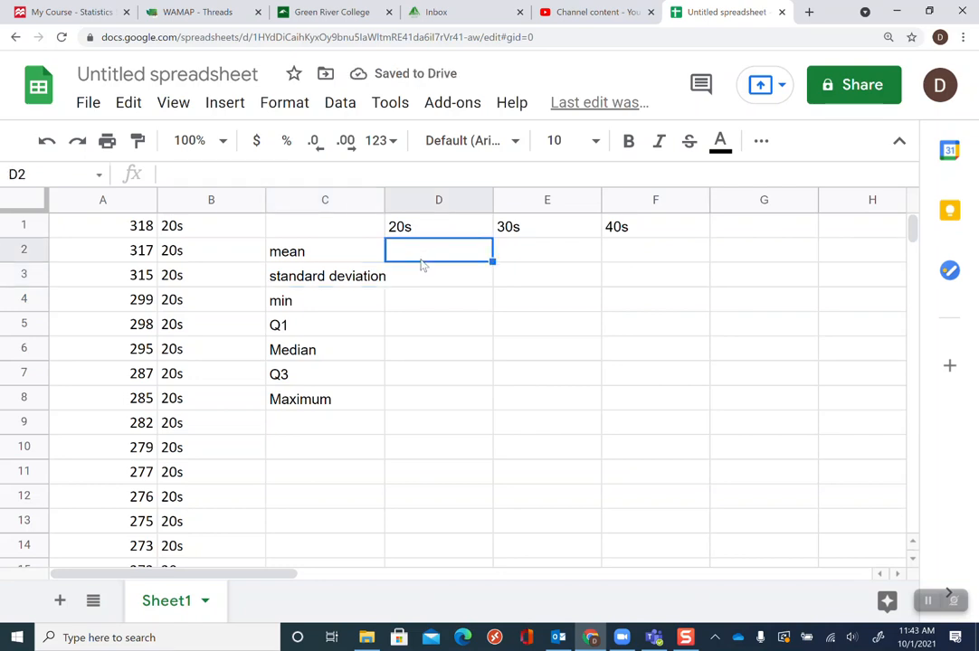
{"action": "type", "text": "="}
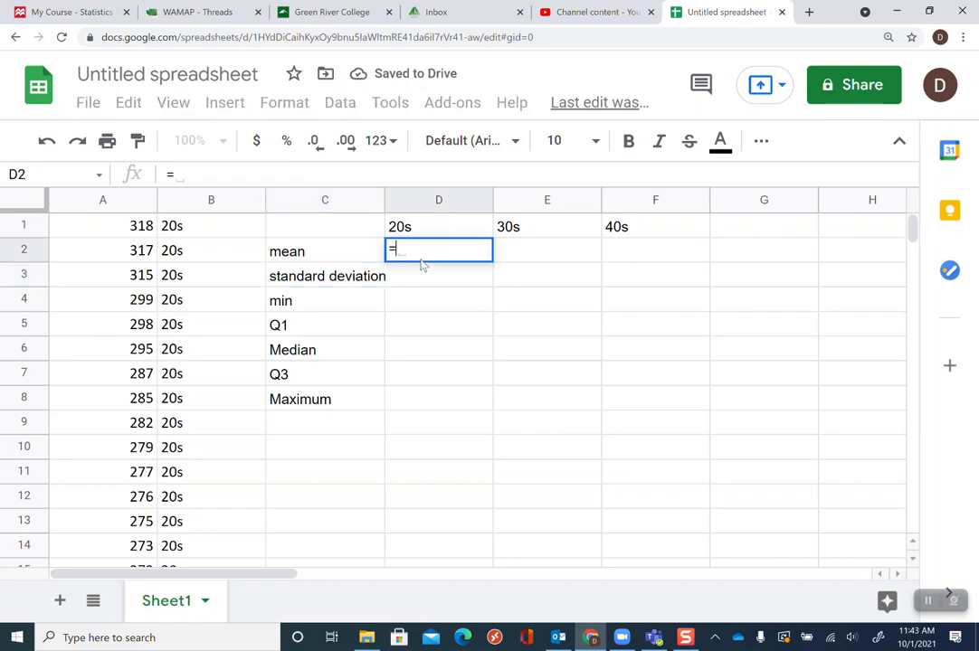
{"action": "type", "text": "average("}
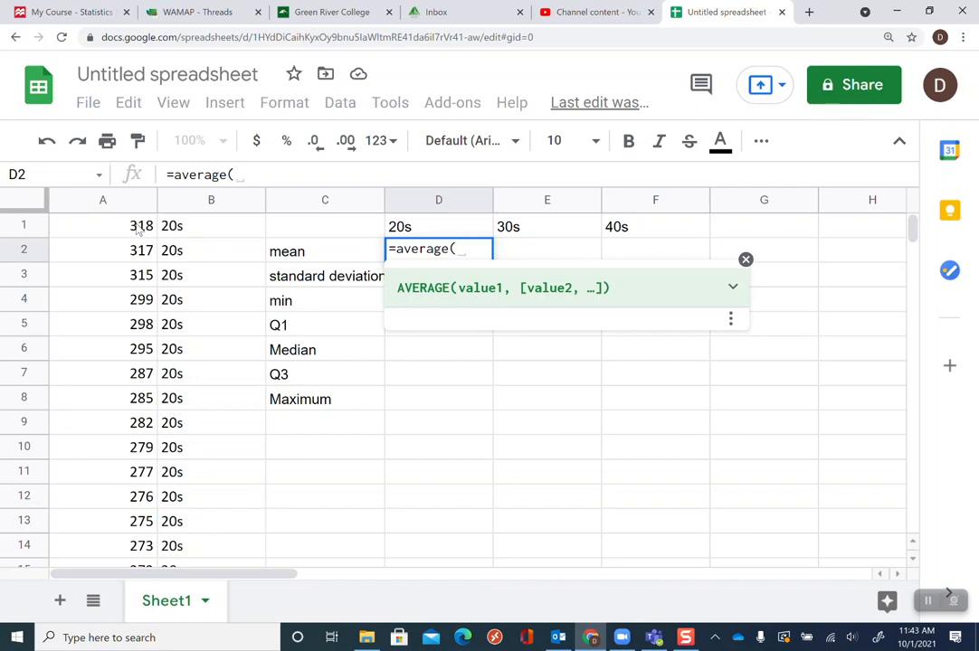
{"action": "left_click", "coordinate": [138, 230]}
{"action": "left_click_drag", "start_coordinate": [138, 230], "coordinate": [139, 640]}
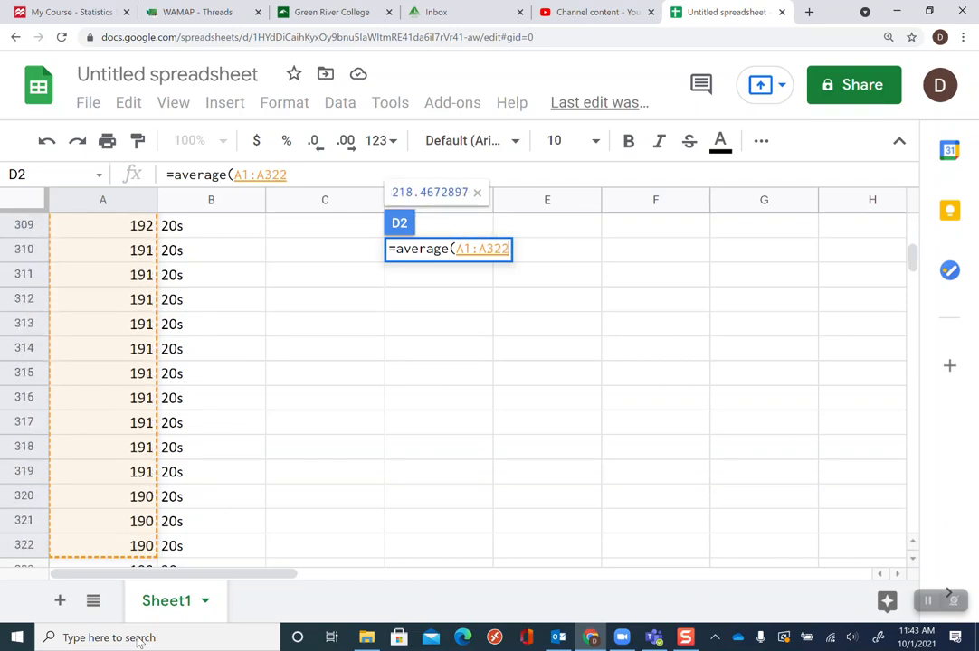
{"action": "left_click_drag", "start_coordinate": [138, 640], "coordinate": [139, 640]}
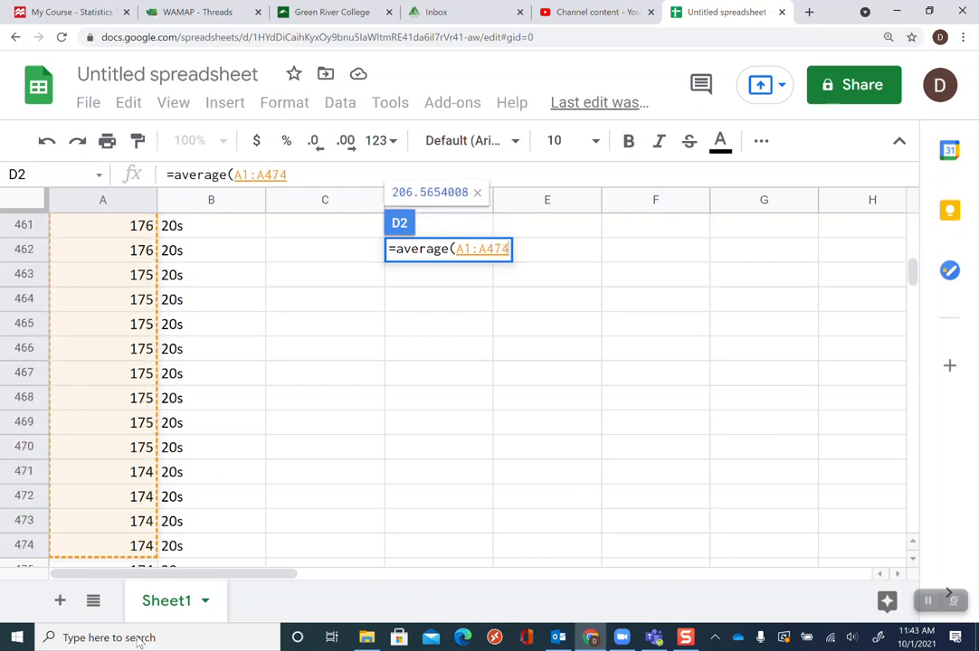
{"action": "left_click_drag", "start_coordinate": [138, 639], "coordinate": [138, 640]}
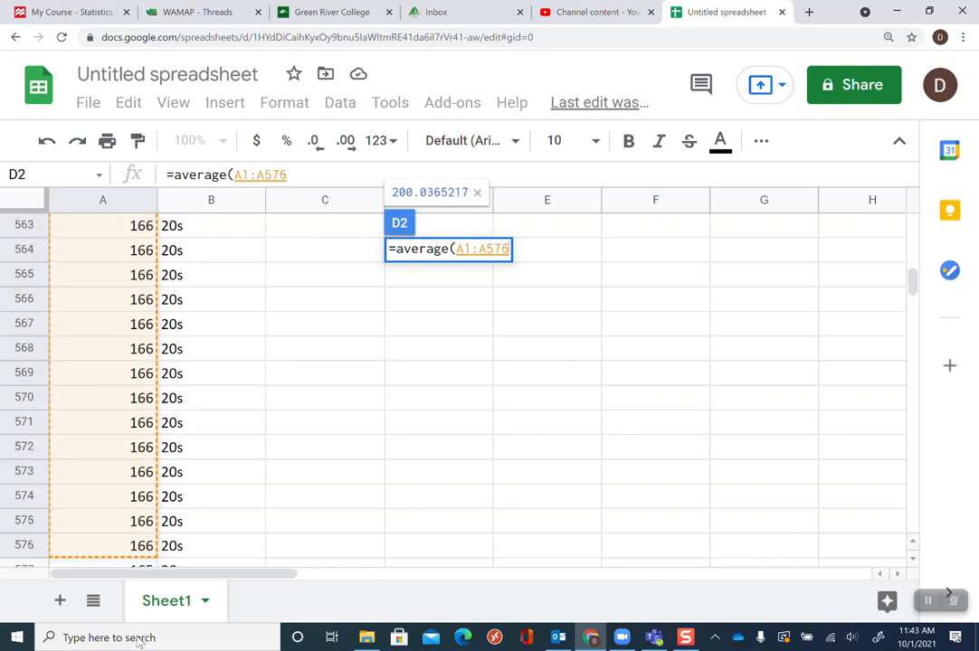
{"action": "left_click_drag", "start_coordinate": [138, 640], "coordinate": [139, 639]}
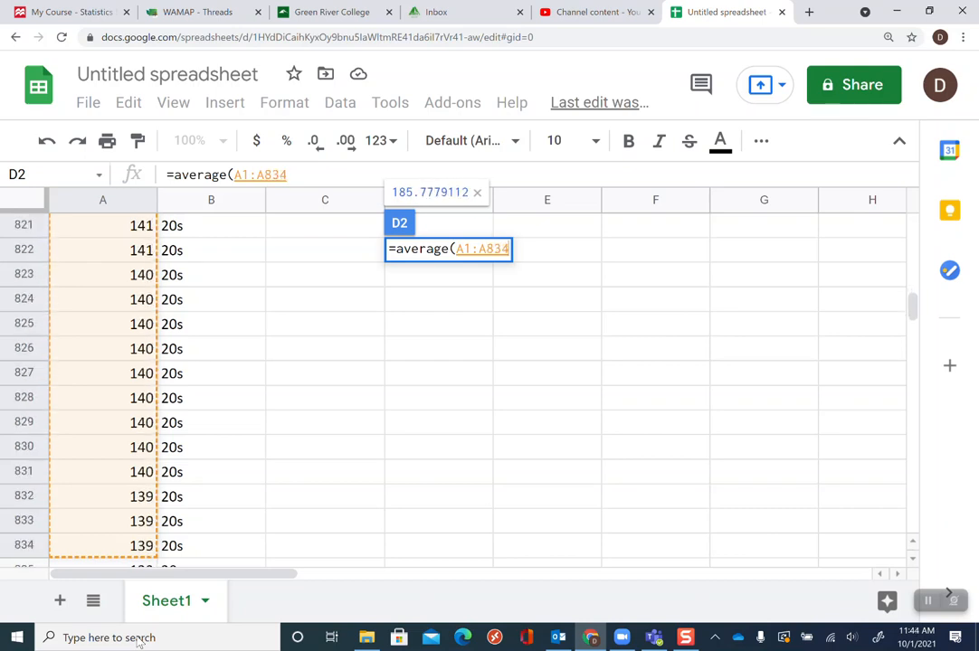
{"action": "key", "text": "shift+Down"}
{"action": "key", "text": "shift+Down"}
{"action": "key", "text": "shift+Down"}
{"action": "key", "text": "shift+Down"}
{"action": "key", "text": "shift+Down"}
{"action": "key", "text": "shift+Down"}
{"action": "key", "text": "shift+Down"}
{"action": "key", "text": "shift+Down"}
{"action": "key", "text": "shift+Down"}
{"action": "key", "text": "shift+Down"}
{"action": "key", "text": "shift+Down"}
{"action": "key", "text": "shift+Down"}
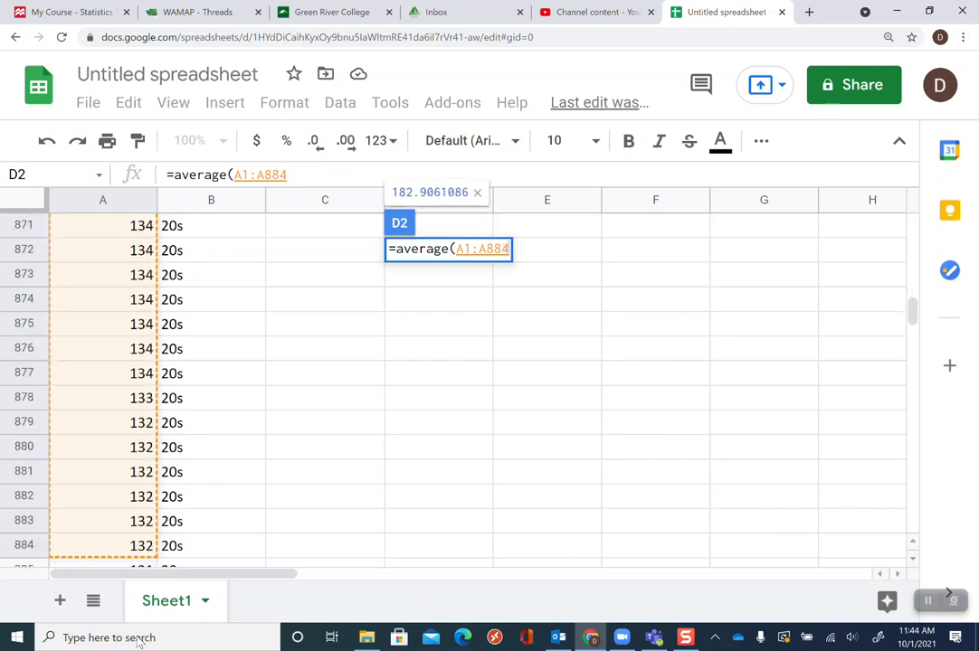
{"action": "key", "text": "shift+Down"}
{"action": "key", "text": "shift+Down"}
{"action": "key", "text": "shift+Down"}
{"action": "key", "text": "shift+Down"}
{"action": "key", "text": "shift+Down"}
{"action": "key", "text": "shift+Down"}
{"action": "key", "text": "shift+Down"}
{"action": "key", "text": "shift+Down"}
{"action": "key", "text": "shift+Down"}
{"action": "key", "text": "shift+Down"}
{"action": "key", "text": "shift+Down"}
{"action": "key", "text": "shift+Down"}
{"action": "key", "text": "shift+Down"}
{"action": "key", "text": "shift+Down"}
{"action": "key", "text": "shift+Down"}
{"action": "key", "text": "shift+Down"}
{"action": "key", "text": "shift+Down"}
{"action": "key", "text": "shift+Down"}
{"action": "key", "text": "shift+Down"}
{"action": "key", "text": "shift+Down"}
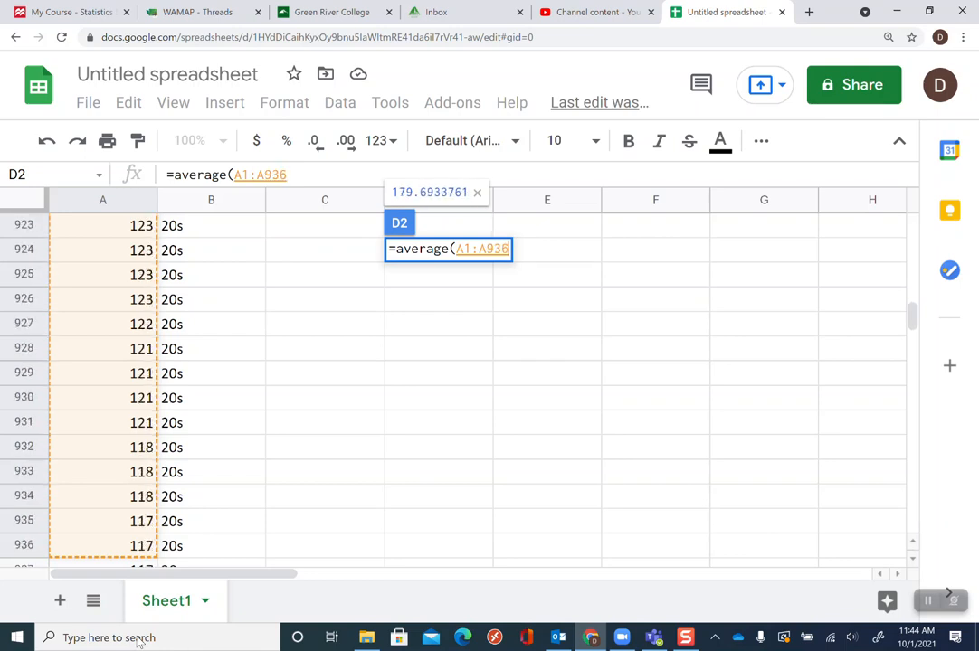
{"action": "key", "text": "shift+Down"}
{"action": "key", "text": "shift+Down"}
{"action": "key", "text": "shift+Down"}
{"action": "key", "text": "shift+Down"}
{"action": "key", "text": "shift+Down"}
{"action": "key", "text": "shift+Down"}
{"action": "key", "text": "shift+Down"}
{"action": "key", "text": "shift+Down"}
{"action": "key", "text": "shift+Down"}
{"action": "key", "text": "shift+Down"}
{"action": "key", "text": "shift+Down"}
{"action": "key", "text": "shift+Up"}
{"action": "key", "text": "shift+Up"}
{"action": "key", "text": "shift+Up"}
{"action": "key", "text": "shift+Up"}
{"action": "key", "text": "shift+Up"}
{"action": "key", "text": "shift+Up"}
{"action": "key", "text": "shift+Up"}
{"action": "key", "text": "shift+Up"}
{"action": "key", "text": "shift+Up"}
{"action": "key", "text": "shift+Up"}
{"action": "key", "text": "shift+Up"}
{"action": "key", "text": "shift+Up"}
{"action": "key", "text": "shift+Up"}
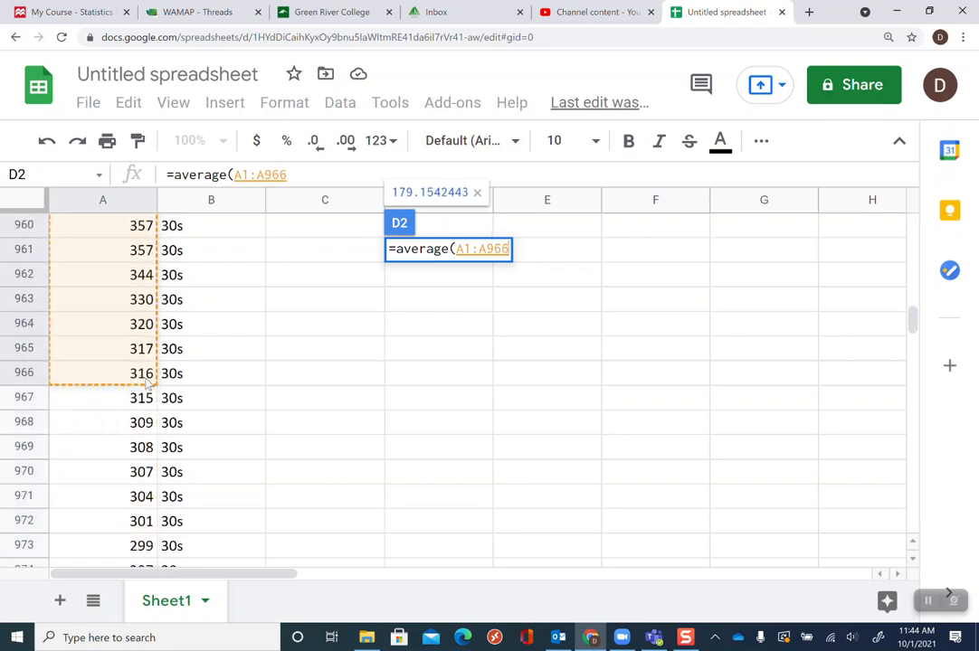
{"action": "key", "text": "shift+Up"}
{"action": "key", "text": "shift+Up"}
{"action": "key", "text": "shift+Up"}
{"action": "key", "text": "shift+Up"}
{"action": "key", "text": "shift+Up"}
{"action": "key", "text": "shift+Up"}
{"action": "key", "text": "shift+Up"}
{"action": "key", "text": "shift+Up"}
{"action": "key", "text": "shift+Up"}
{"action": "key", "text": "shift+Up"}
{"action": "key", "text": "shift+Up"}
{"action": "key", "text": "shift+Up"}
{"action": "key", "text": "shift+Up"}
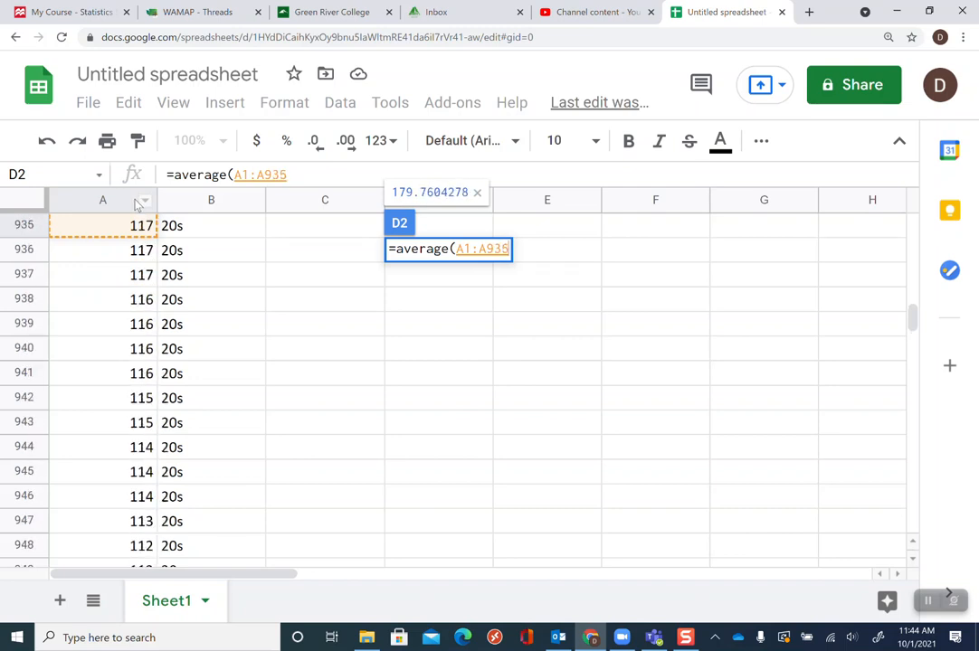
{"action": "key", "text": "shift+Up"}
{"action": "key", "text": "shift+Up"}
{"action": "key", "text": "shift+Up"}
{"action": "key", "text": "shift+Up"}
{"action": "key", "text": "shift+Up"}
{"action": "key", "text": "shift+Up"}
{"action": "key", "text": "shift+Up"}
{"action": "key", "text": "shift+Up"}
{"action": "key", "text": "shift+Up"}
{"action": "key", "text": "shift+Up"}
{"action": "key", "text": "shift+Up"}
{"action": "key", "text": "shift+Up"}
{"action": "key", "text": "shift+Up"}
{"action": "key", "text": "shift+Up"}
{"action": "key", "text": "shift+Up"}
{"action": "key", "text": "shift+Up"}
{"action": "key", "text": "shift+Up"}
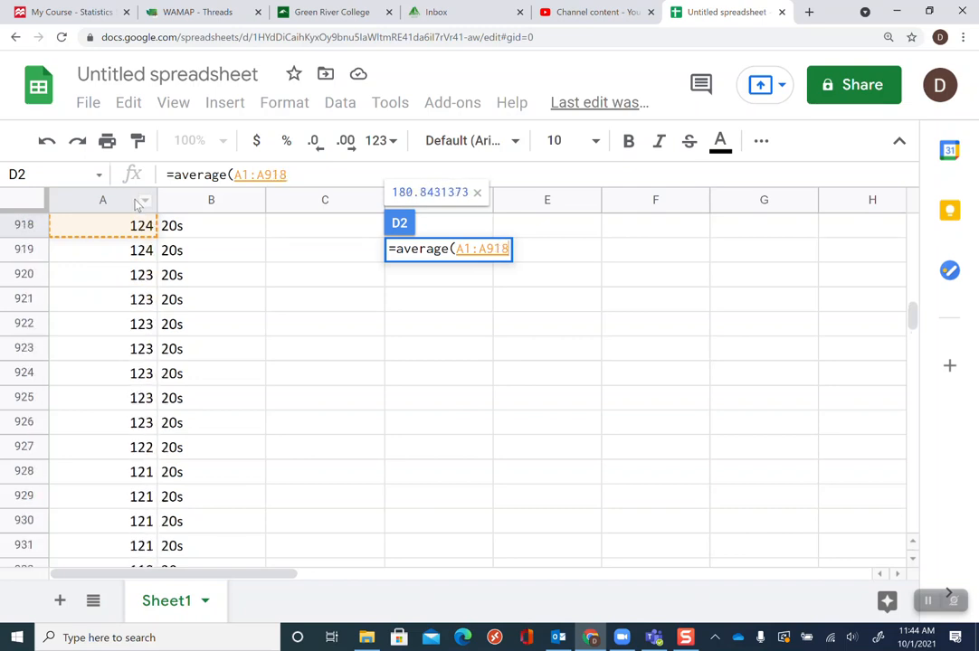
{"action": "key", "text": "shift+Up"}
{"action": "key", "text": "shift+Up"}
{"action": "key", "text": "shift+Down"}
{"action": "key", "text": "shift+Down"}
{"action": "key", "text": "shift+Down"}
{"action": "key", "text": "shift+Down"}
{"action": "key", "text": "shift+Down"}
{"action": "key", "text": "shift+Down"}
{"action": "key", "text": "shift+Down"}
{"action": "key", "text": "shift+Down"}
{"action": "key", "text": "shift+Down"}
{"action": "key", "text": "shift+Down"}
{"action": "key", "text": "shift+Down"}
{"action": "key", "text": "shift+Down"}
{"action": "key", "text": "shift+Down"}
{"action": "key", "text": "shift+Down"}
{"action": "key", "text": "shift+Down"}
{"action": "key", "text": "shift+Down"}
{"action": "key", "text": "shift+Down"}
{"action": "key", "text": "shift+Down"}
{"action": "key", "text": "shift+Down"}
{"action": "key", "text": "shift+Down"}
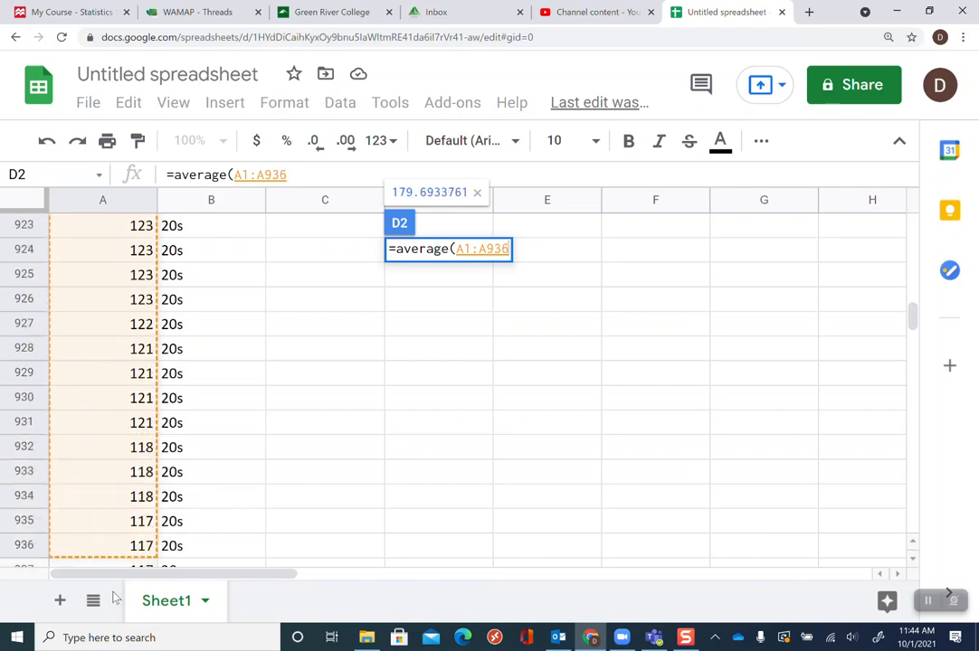
{"action": "key", "text": "shift+Down"}
{"action": "key", "text": "shift+Down"}
{"action": "key", "text": "shift+Down"}
{"action": "key", "text": "shift+Down"}
{"action": "key", "text": "shift+Down"}
{"action": "key", "text": "shift+Down"}
{"action": "key", "text": "shift+Down"}
{"action": "key", "text": "shift+Down"}
{"action": "key", "text": "shift+Down"}
{"action": "key", "text": "shift+Down"}
{"action": "key", "text": "shift+Down"}
{"action": "key", "text": "shift+Down"}
{"action": "key", "text": "shift+Down"}
{"action": "key", "text": "shift+Down"}
{"action": "key", "text": "shift+Down"}
{"action": "key", "text": "shift+Down"}
{"action": "key", "text": "shift+Down"}
{"action": "key", "text": "shift+Down"}
{"action": "key", "text": "shift+Down"}
{"action": "key", "text": "shift+Down"}
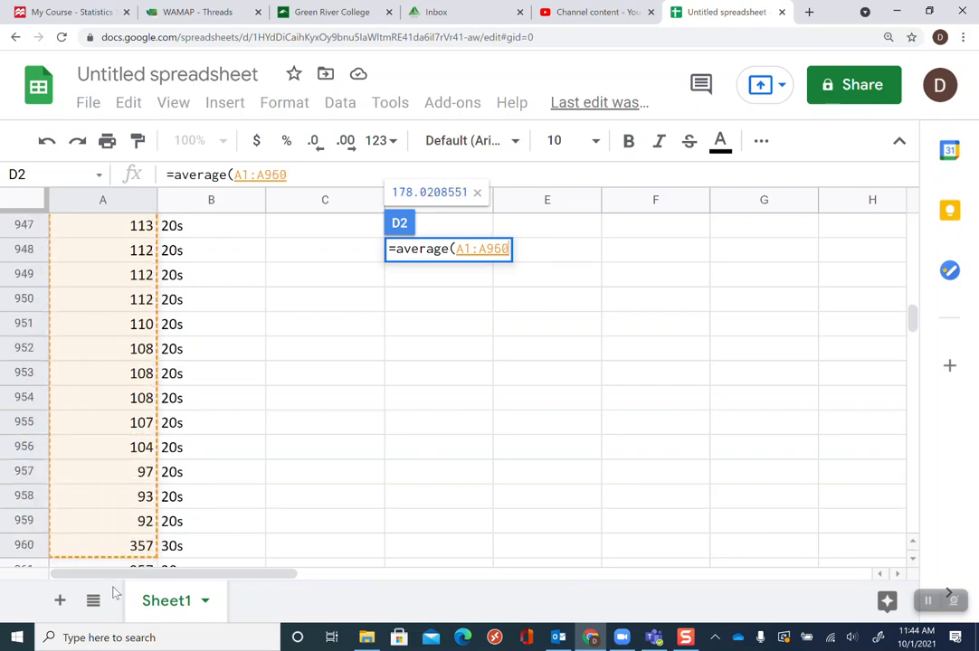
{"action": "left_click_drag", "start_coordinate": [115, 593], "coordinate": [118, 455]}
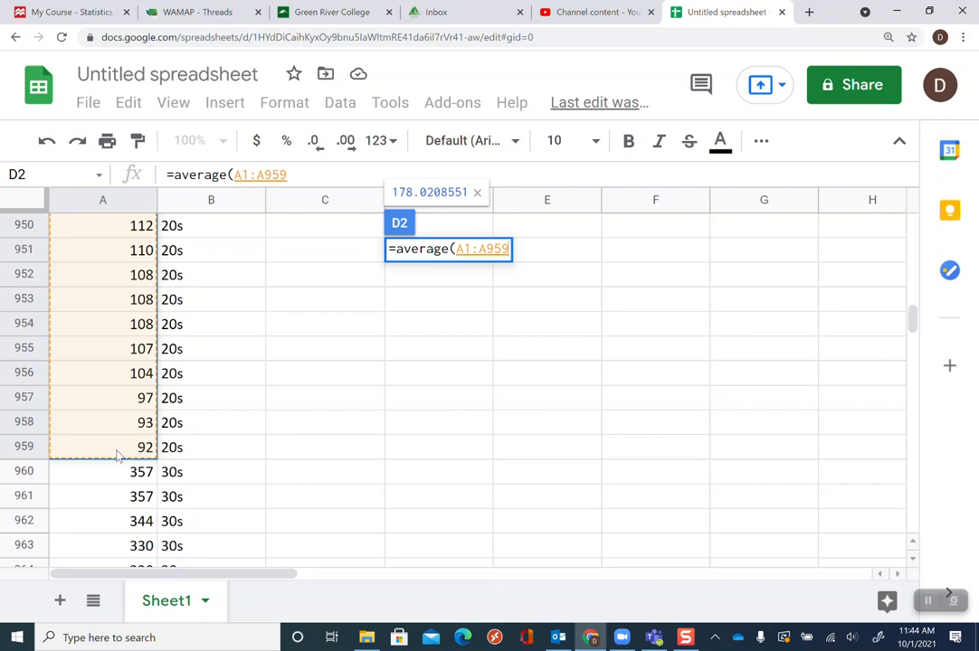
{"action": "type", "text": ")"}
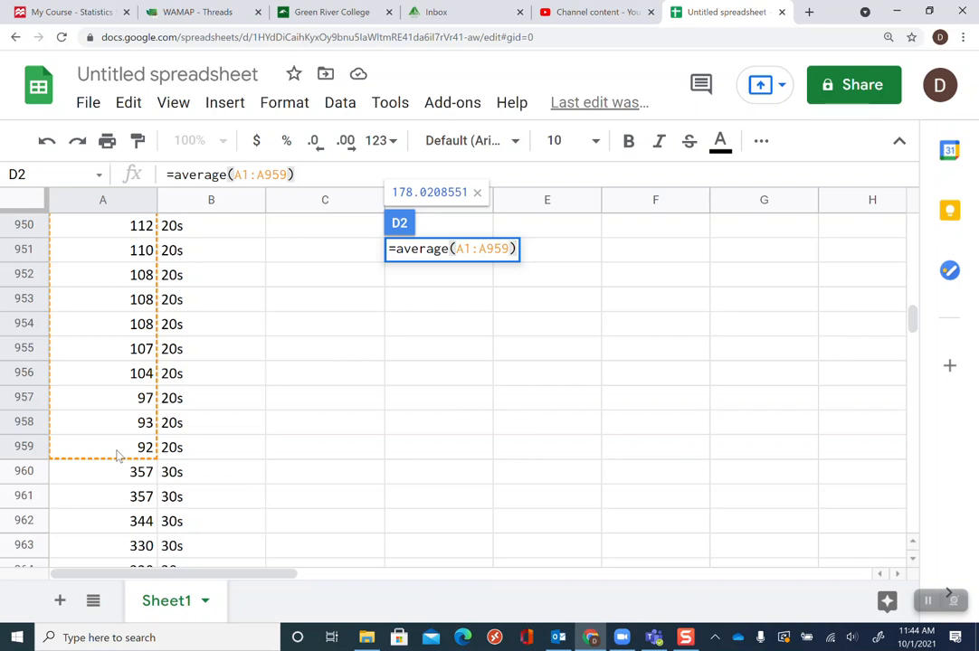
{"action": "key", "text": "Return"}
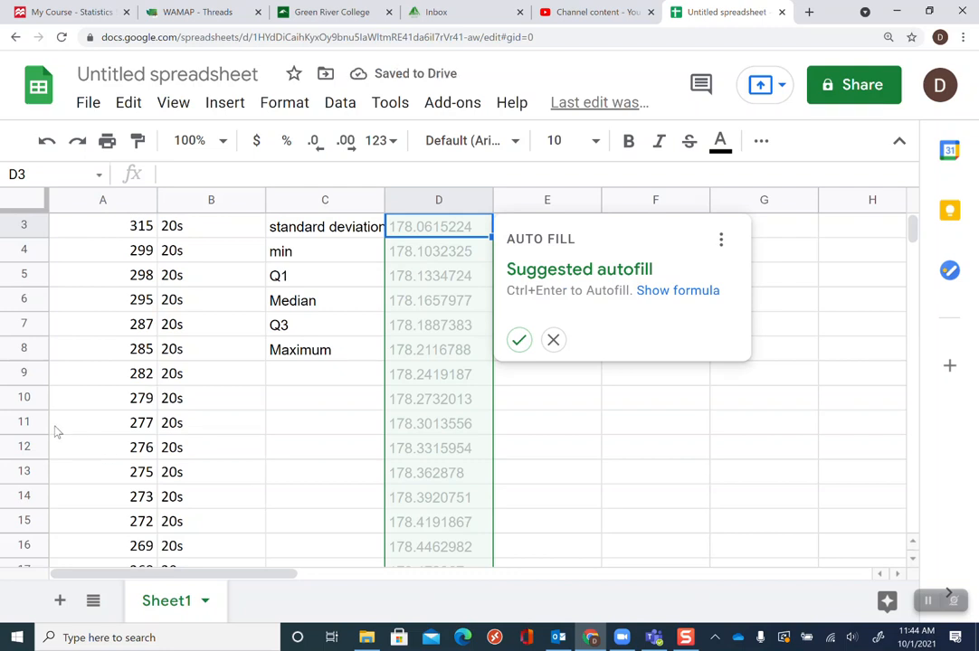
{"action": "left_click", "coordinate": [557, 345]}
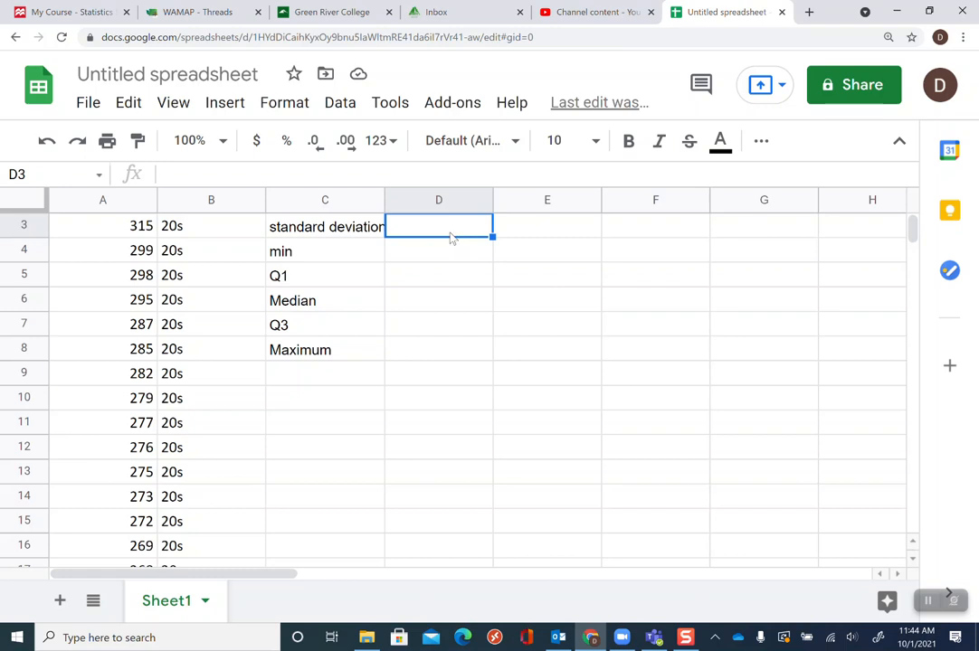
Enter a standard deviation formula in D3 as =stdev(A1:A395)
{"action": "key", "text": "Up"}
{"action": "key", "text": "Down"}
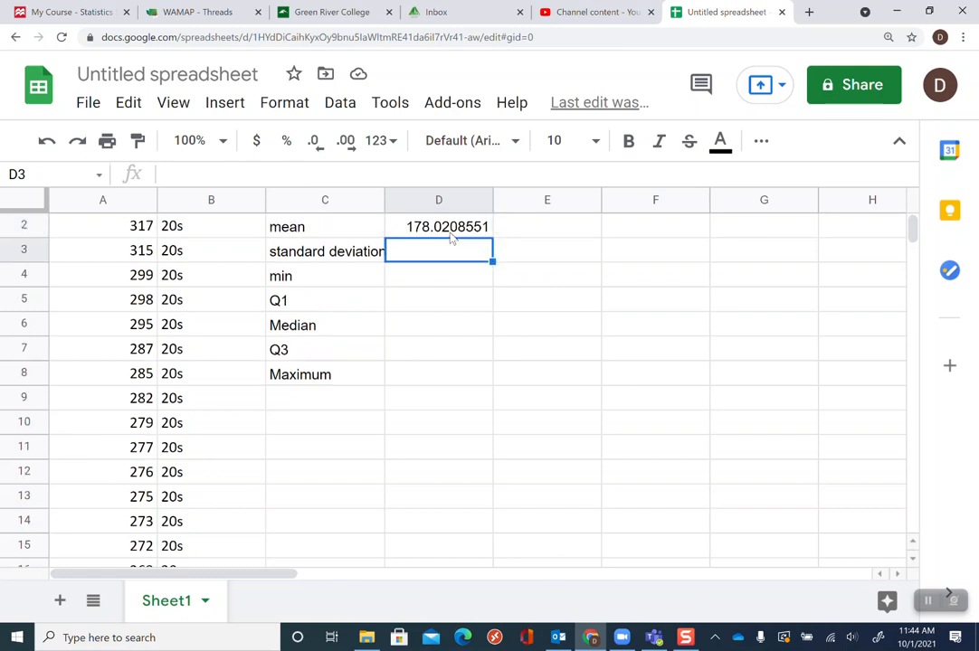
{"action": "key", "text": "Up"}
{"action": "key", "text": "Down"}
{"action": "type", "text": "="}
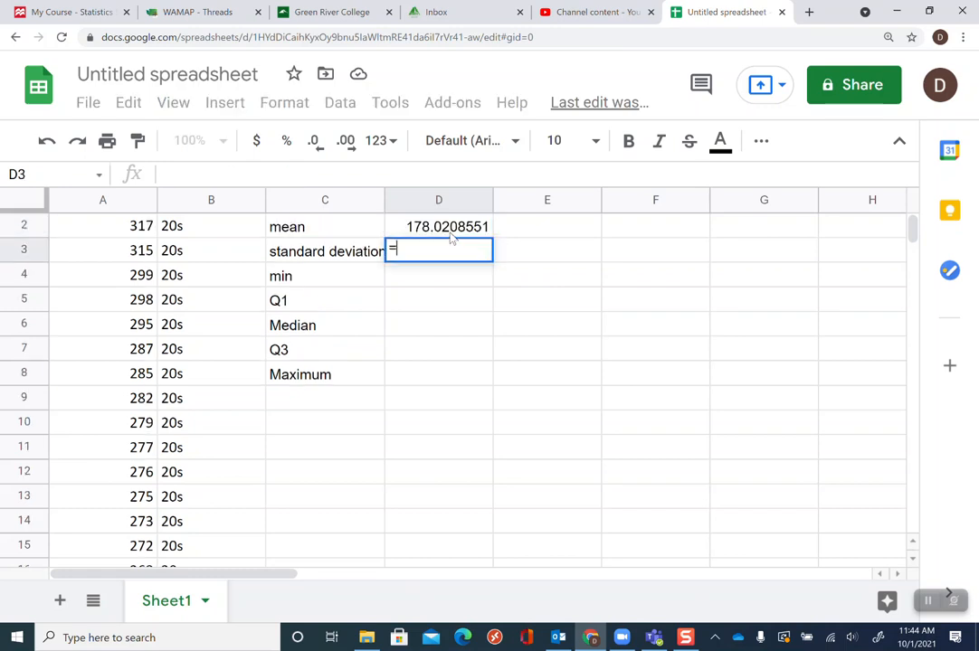
{"action": "type", "text": "stdev("}
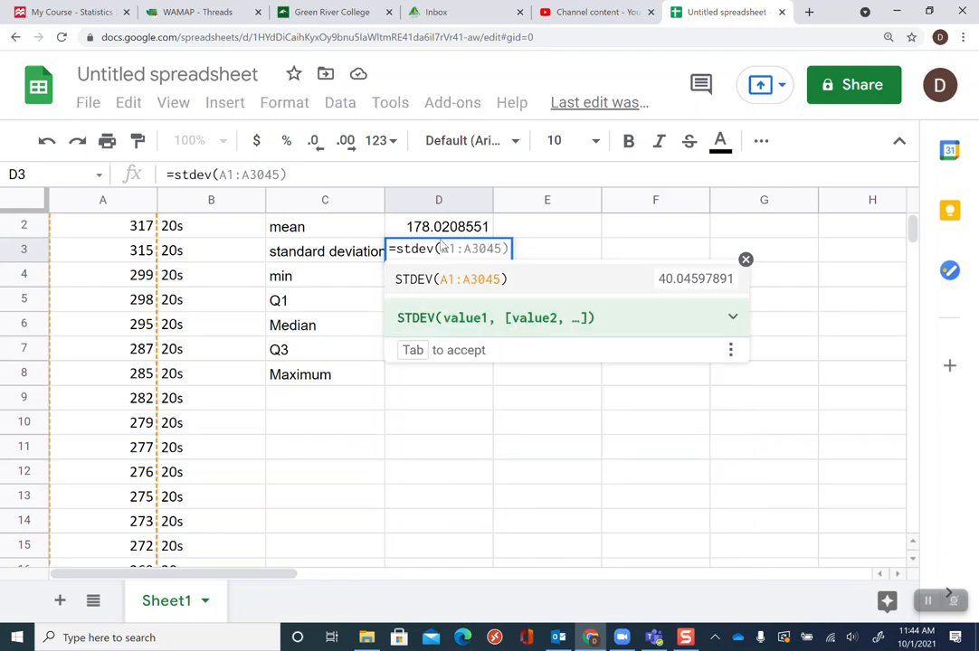
{"action": "left_click", "coordinate": [459, 253]}
{"action": "type", "text": "A1:A"}
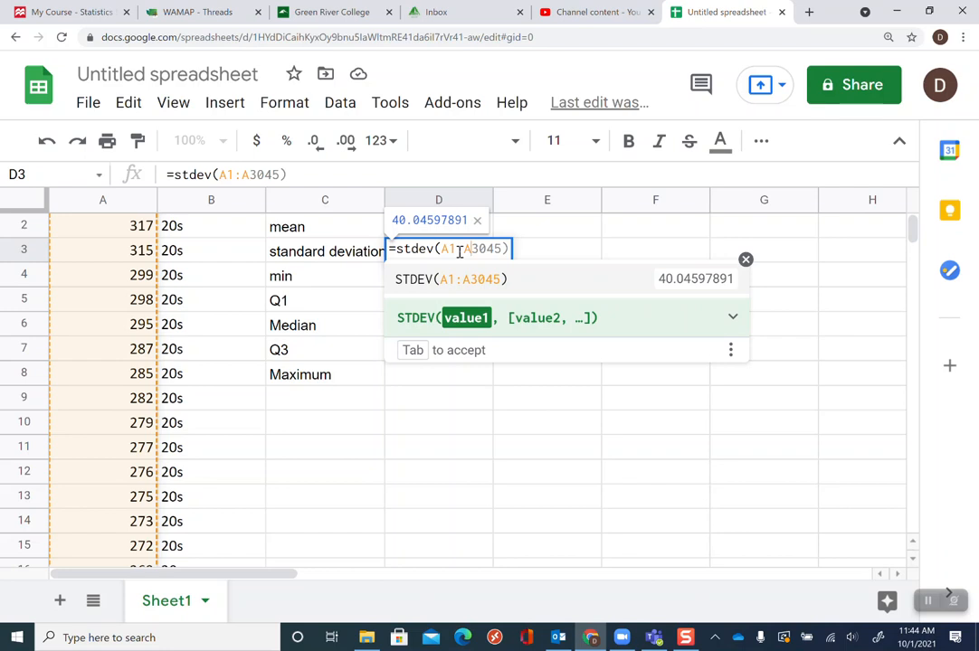
{"action": "key", "text": "Delete"}
{"action": "key", "text": "Delete"}
{"action": "key", "text": "Delete"}
{"action": "key", "text": "Delete"}
{"action": "key", "text": "Delete"}
{"action": "type", "text": "395"}
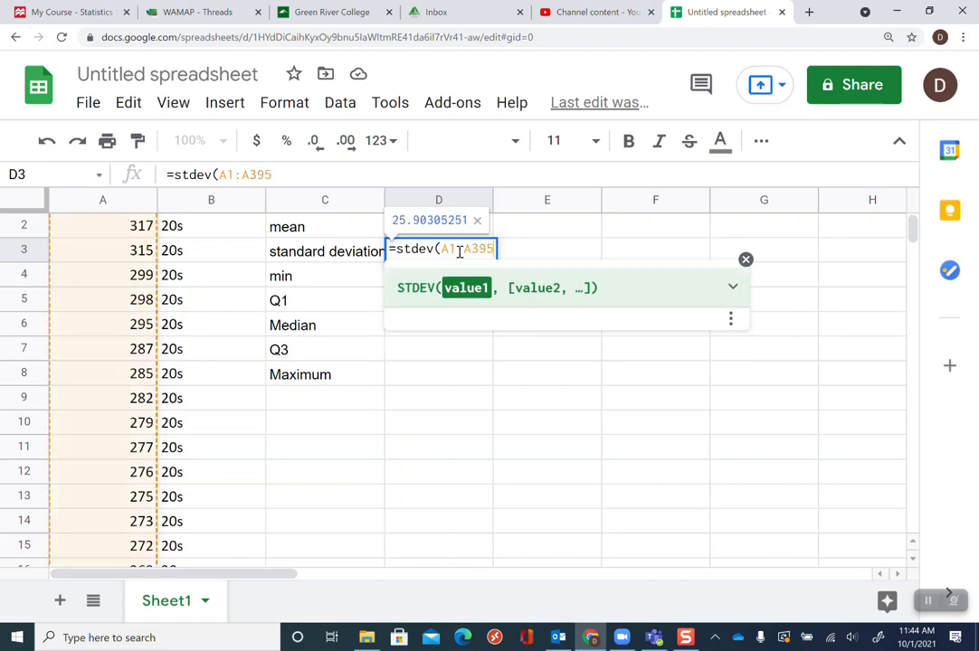
{"action": "type", "text": ")"}
{"action": "key", "text": "Return"}
{"action": "key", "text": "Up"}
{"action": "key", "text": "Up"}
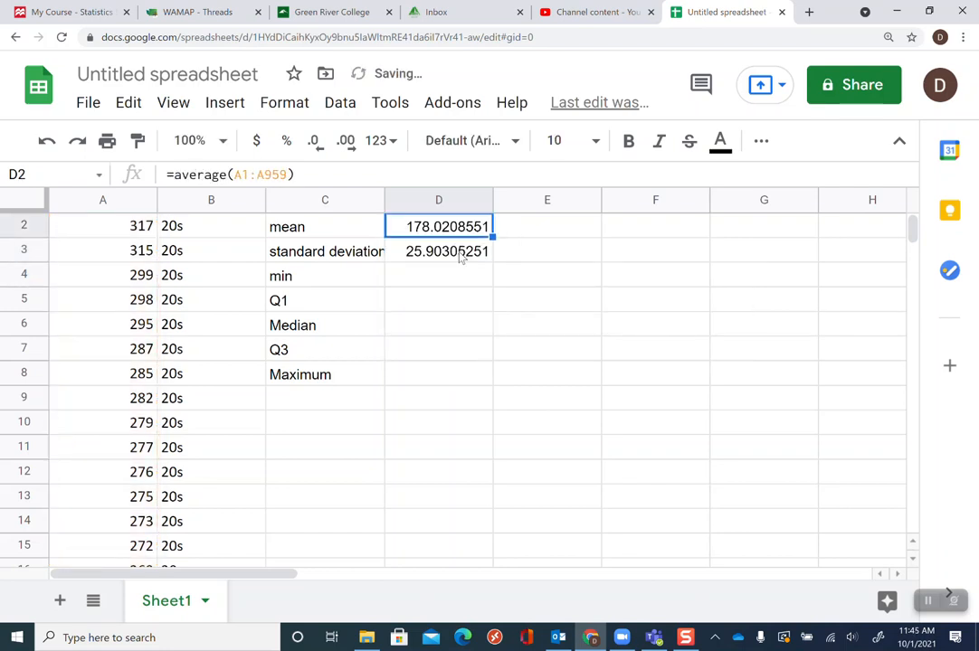
Correct the standard deviation formula in D3 so its range is A1:A959
{"action": "left_click", "coordinate": [460, 257]}
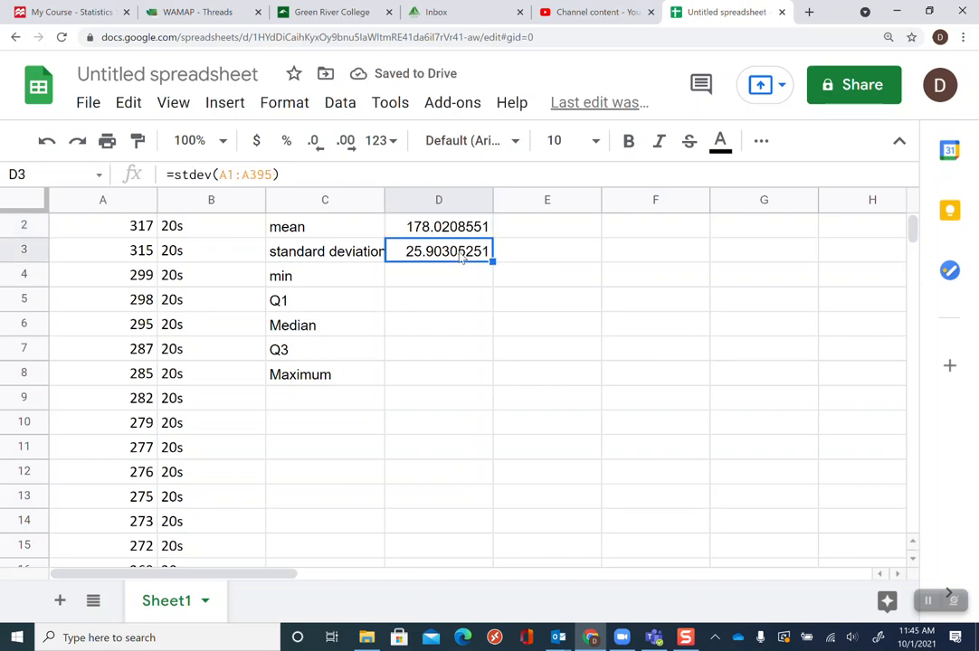
{"action": "left_click", "coordinate": [275, 175]}
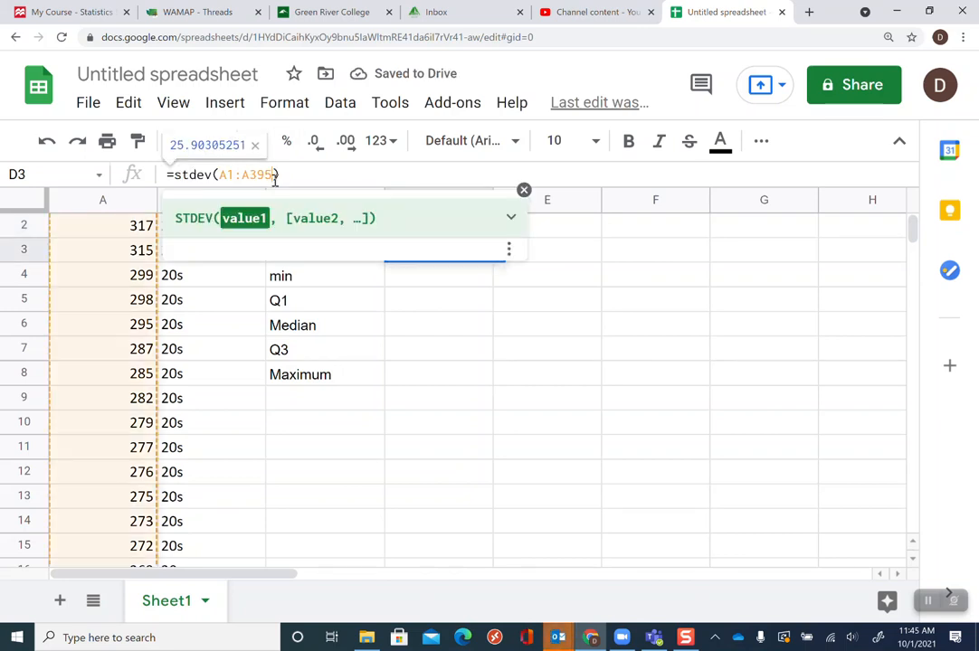
{"action": "key", "text": "BackSpace"}
{"action": "key", "text": "BackSpace"}
{"action": "key", "text": "BackSpace"}
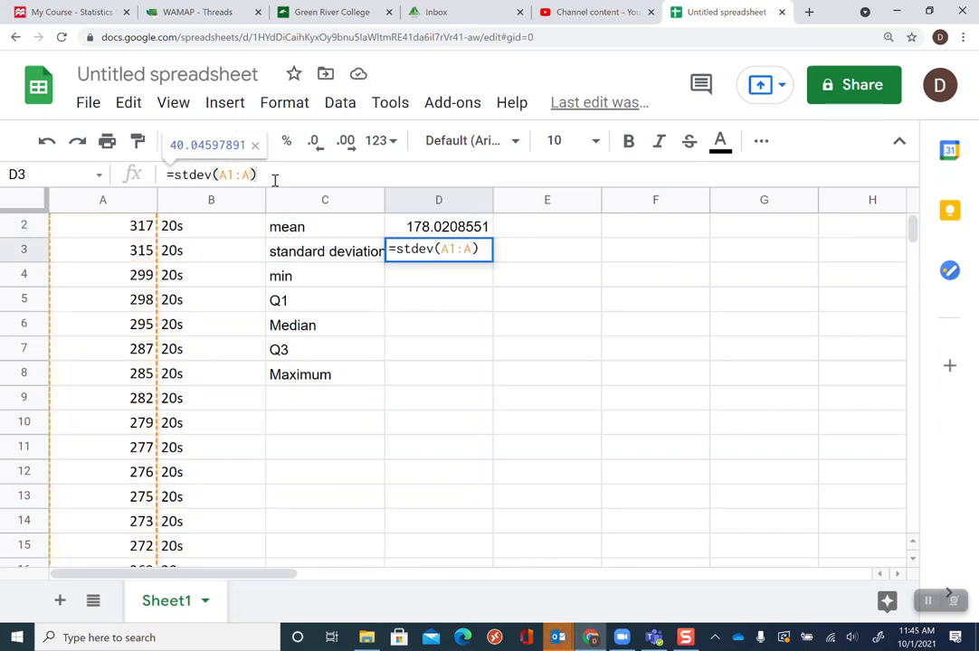
{"action": "type", "text": "959"}
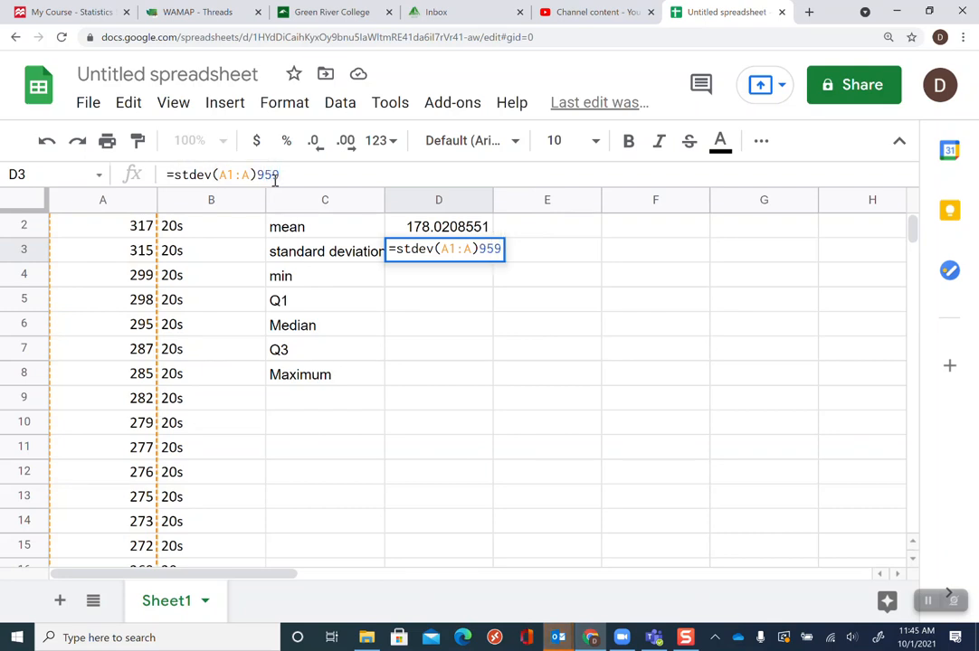
{"action": "key", "text": "BackSpace"}
{"action": "key", "text": "BackSpace"}
{"action": "key", "text": "BackSpace"}
{"action": "key", "text": "Left"}
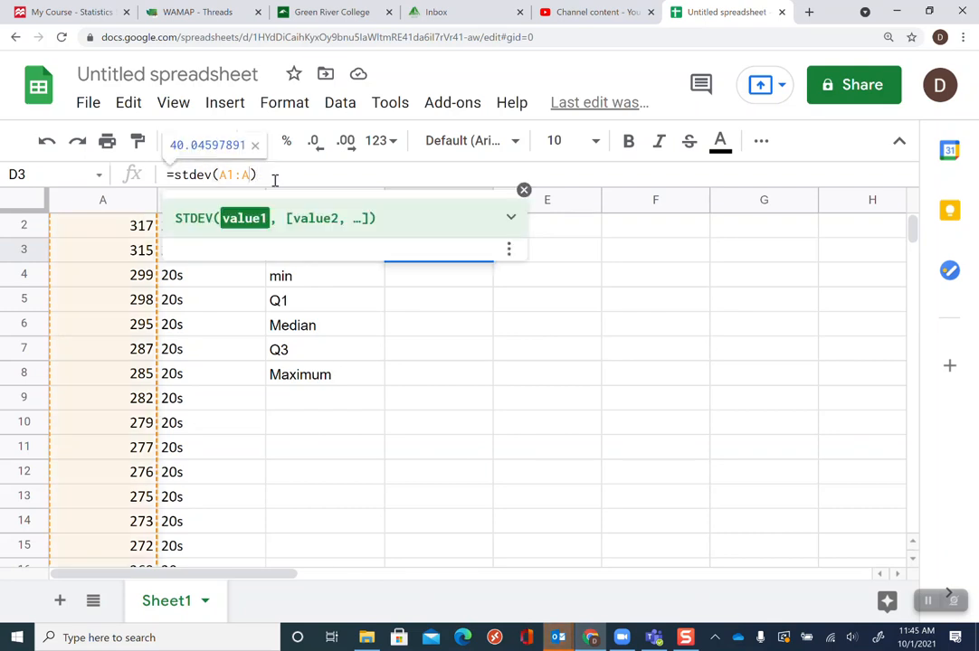
{"action": "type", "text": "959"}
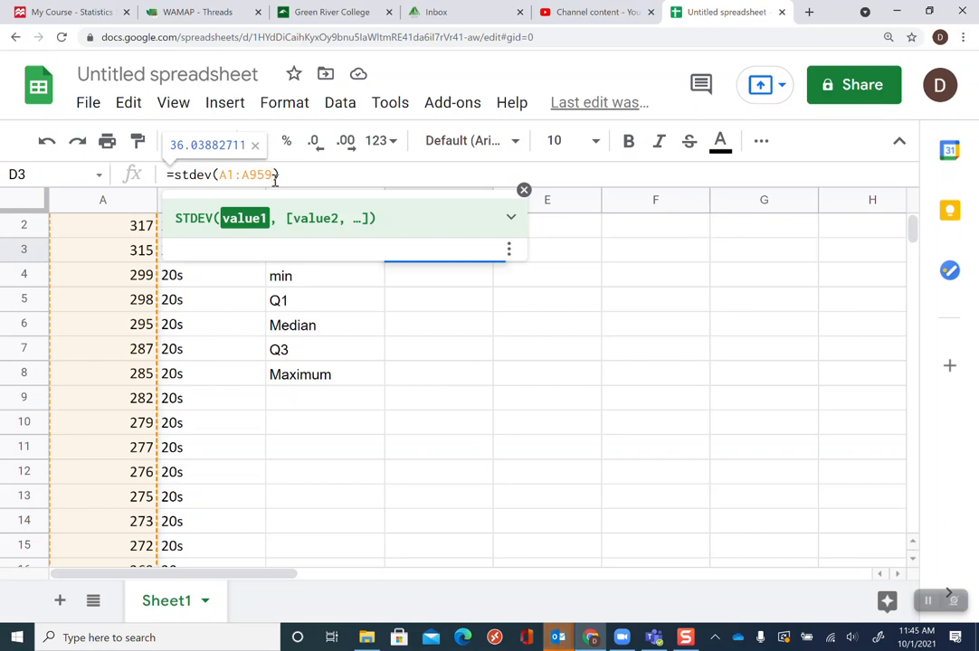
{"action": "key", "text": "Return"}
{"action": "left_click", "coordinate": [448, 251]}
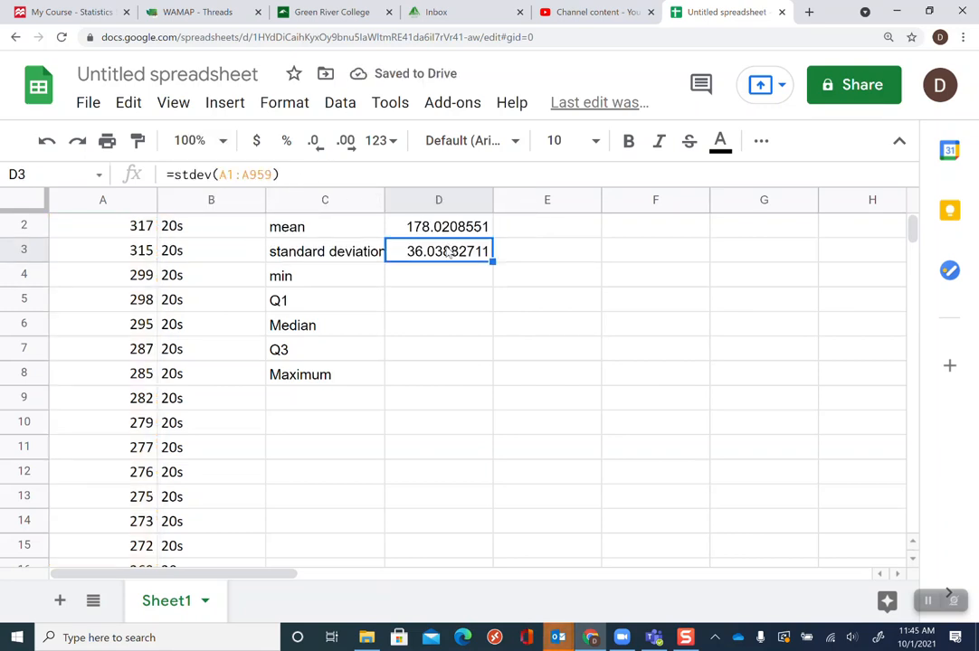
Enter the 20s minimum in D4 as =min(A1:A959)
{"action": "left_click", "coordinate": [439, 278]}
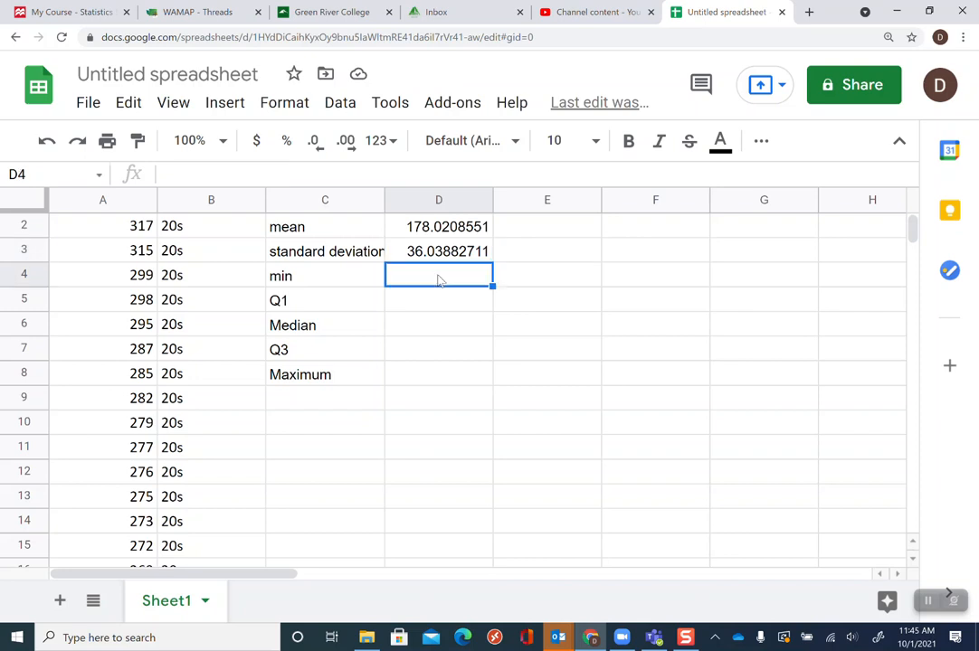
{"action": "type", "text": "="}
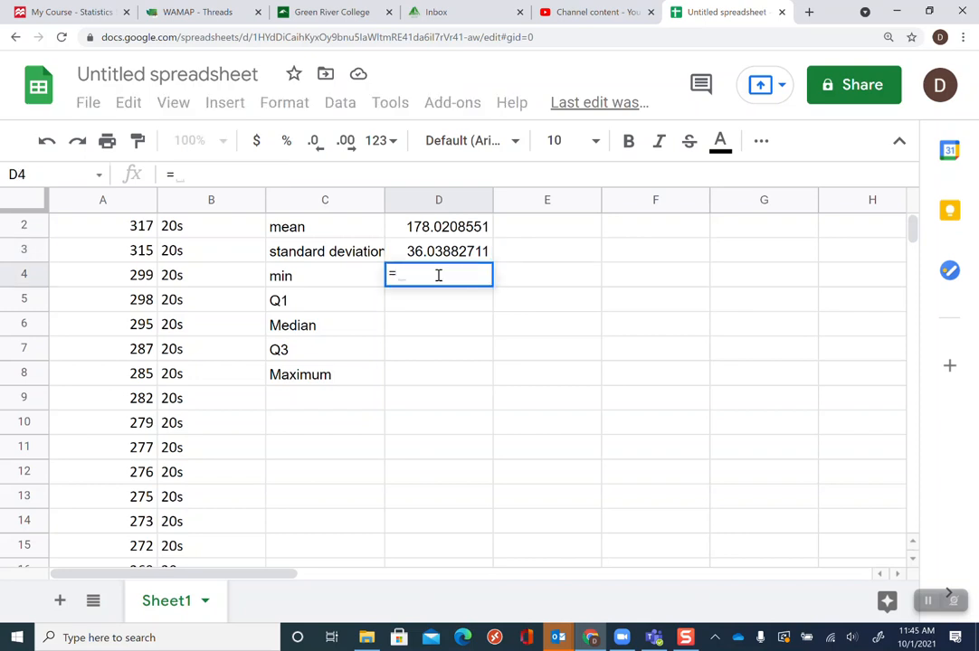
{"action": "type", "text": "min("}
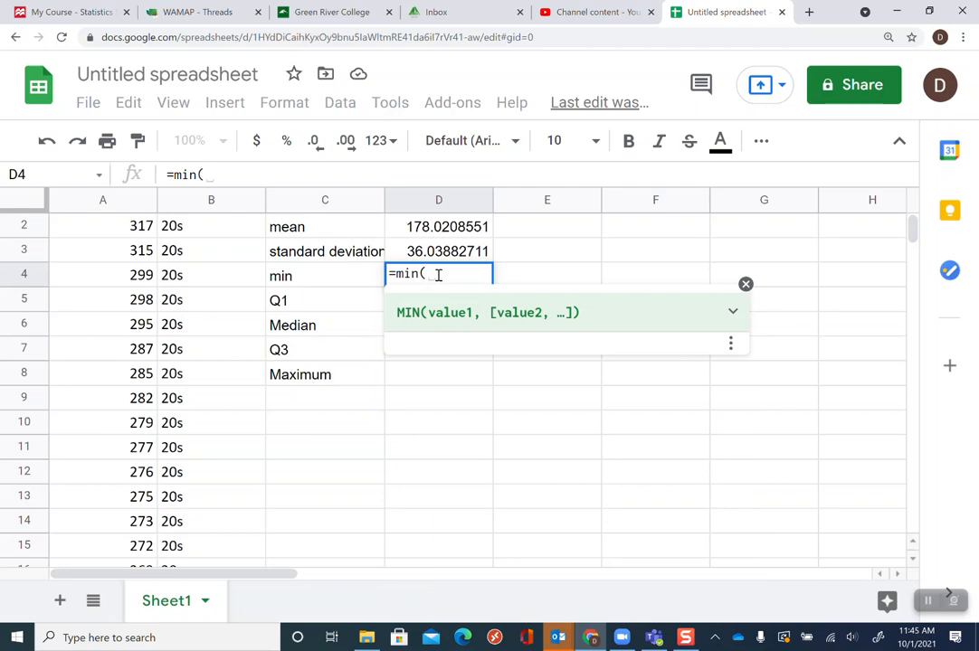
{"action": "type", "text": "A1:A"}
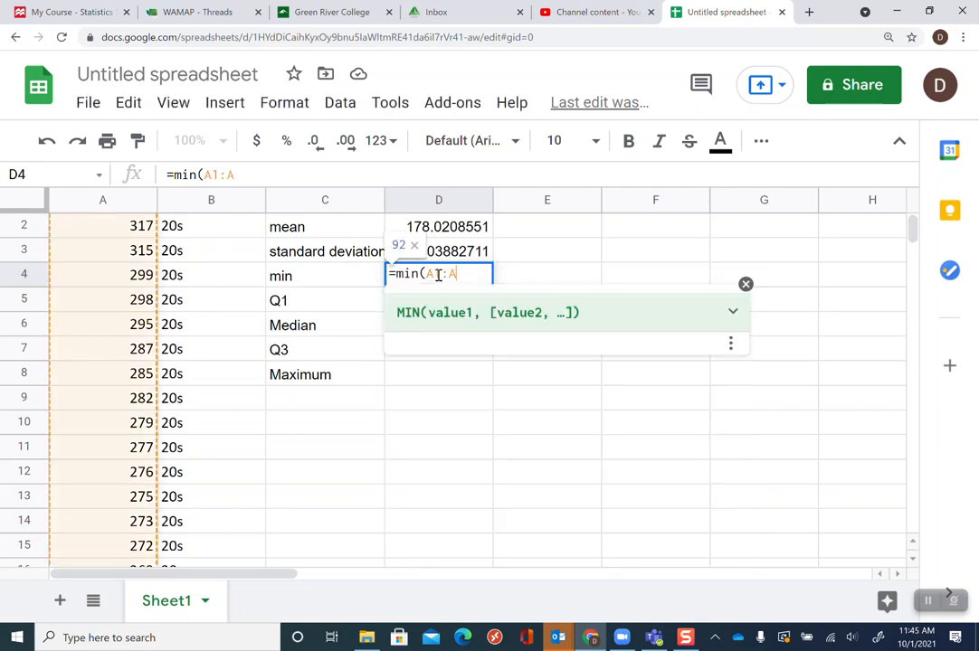
{"action": "type", "text": "959"}
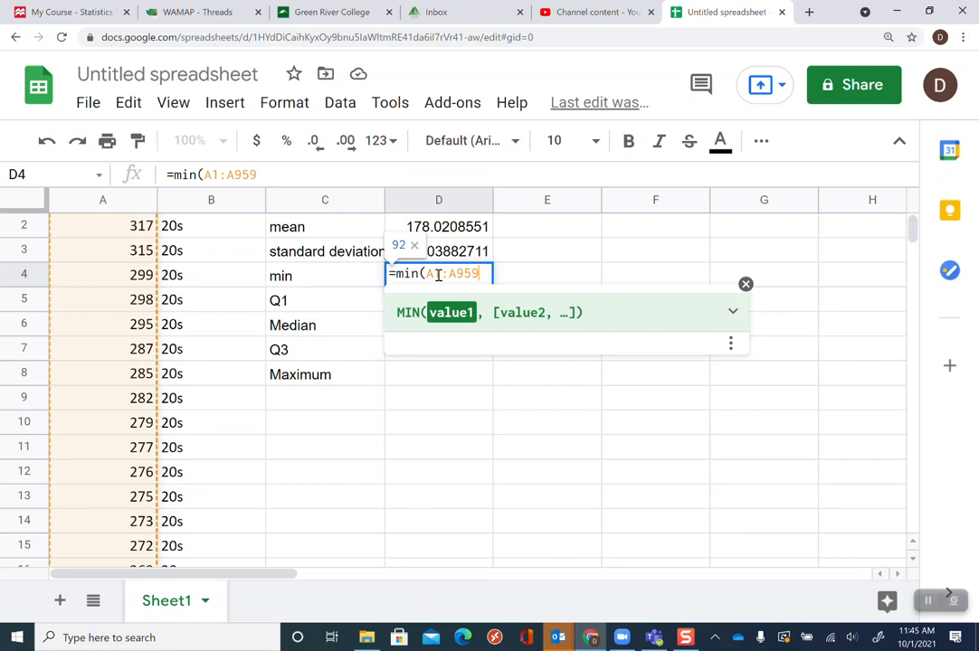
{"action": "type", "text": ")"}
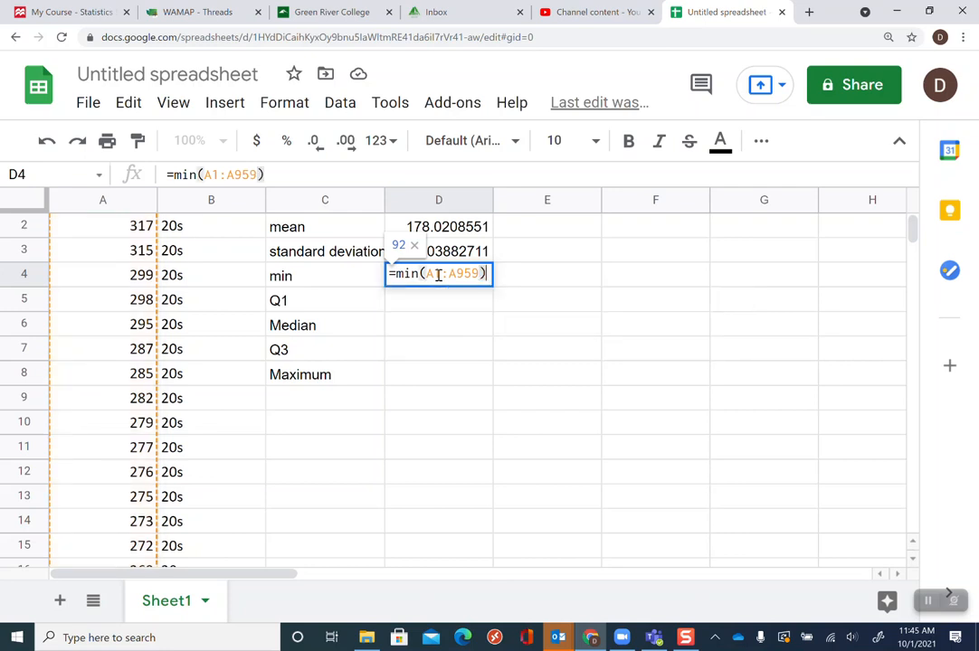
{"action": "key", "text": "Return"}
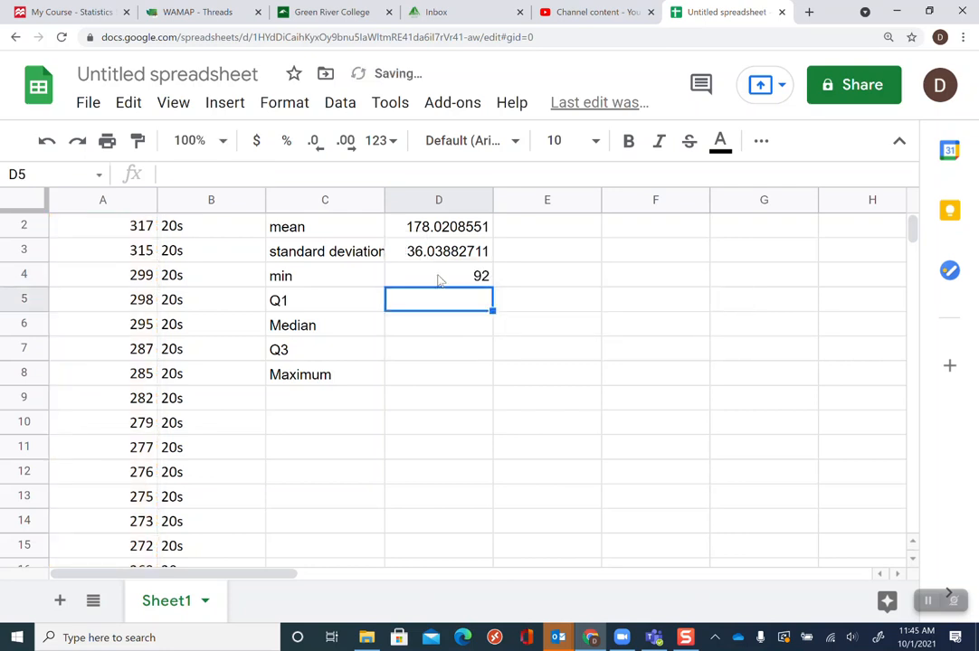
Enter the 20s first quartile in D5 as =quartile.exc(A1:A959,1)
{"action": "type", "text": "="}
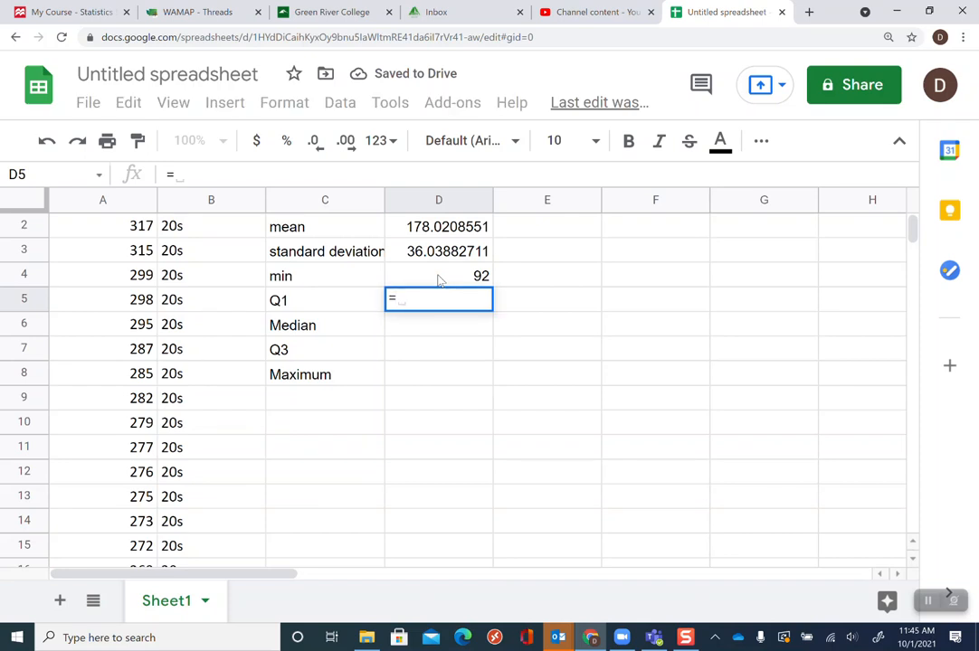
{"action": "type", "text": "quartile.exe"}
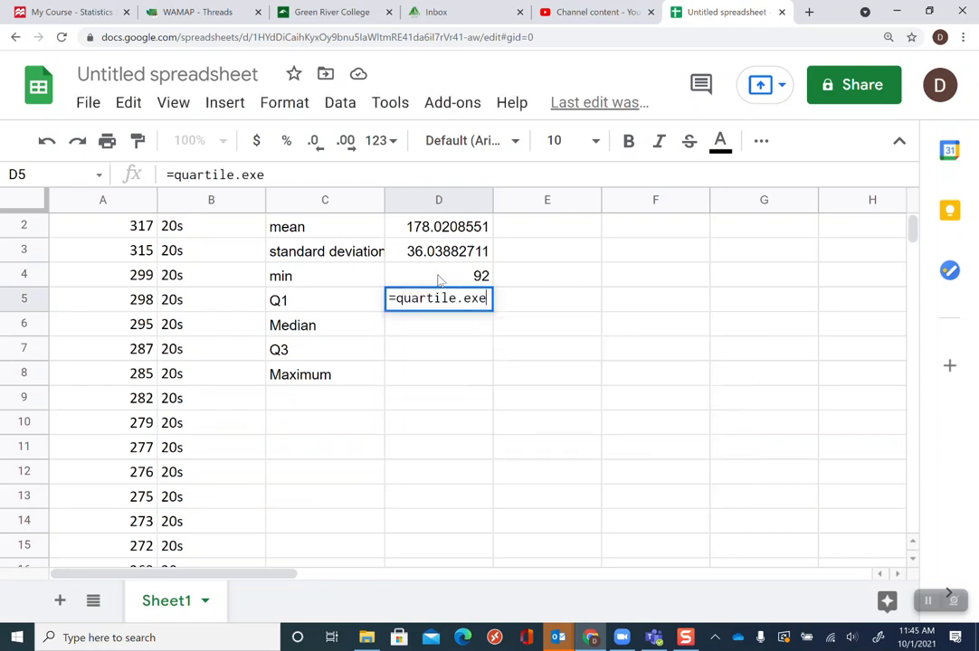
{"action": "key", "text": "BackSpace"}
{"action": "type", "text": "c"}
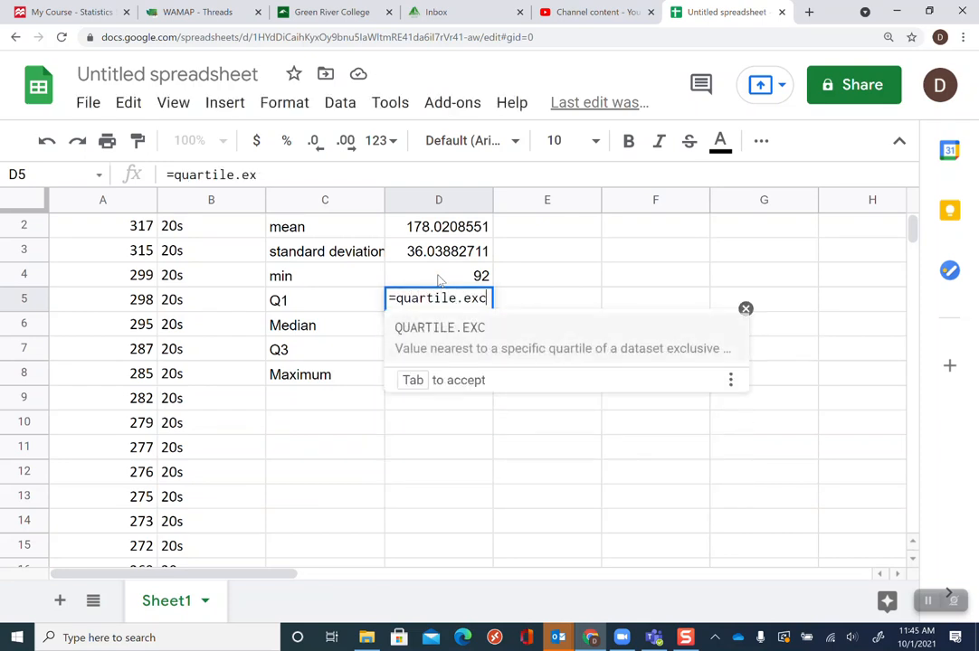
{"action": "type", "text": "("}
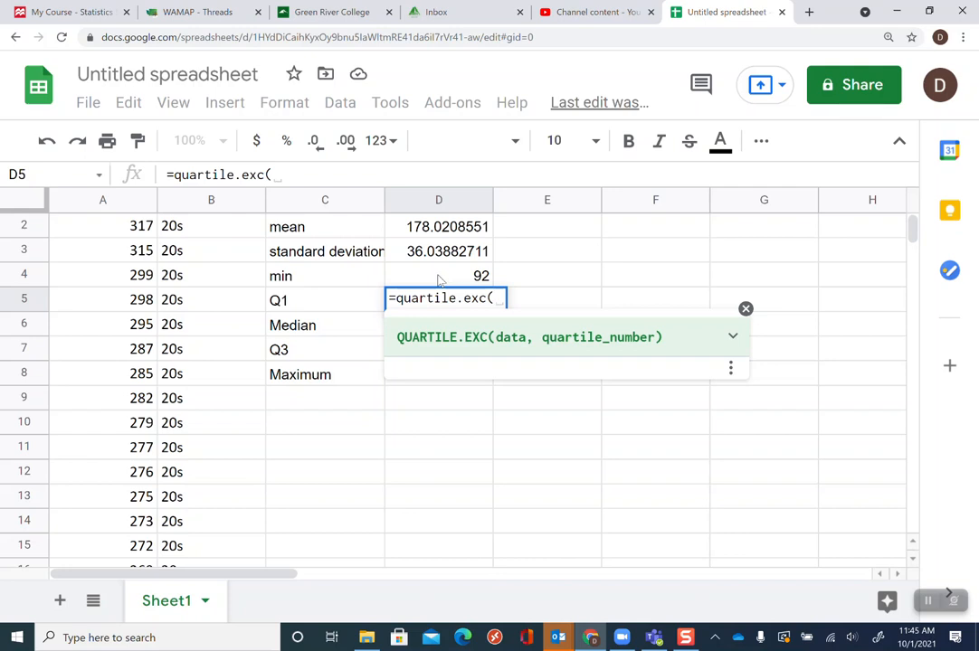
{"action": "type", "text": "A"}
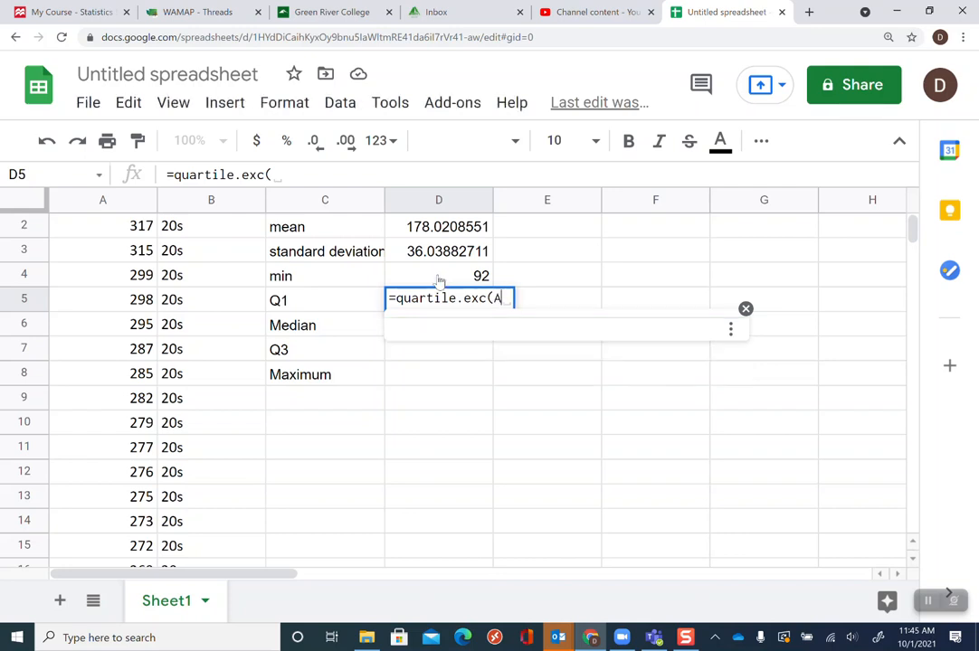
{"action": "type", "text": "1:A"}
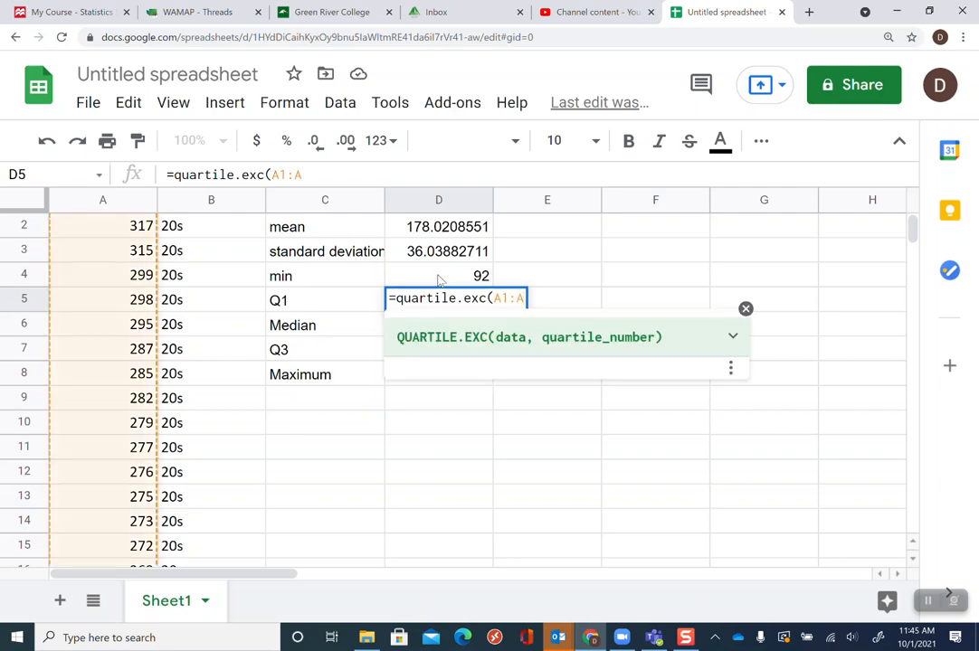
{"action": "type", "text": "959"}
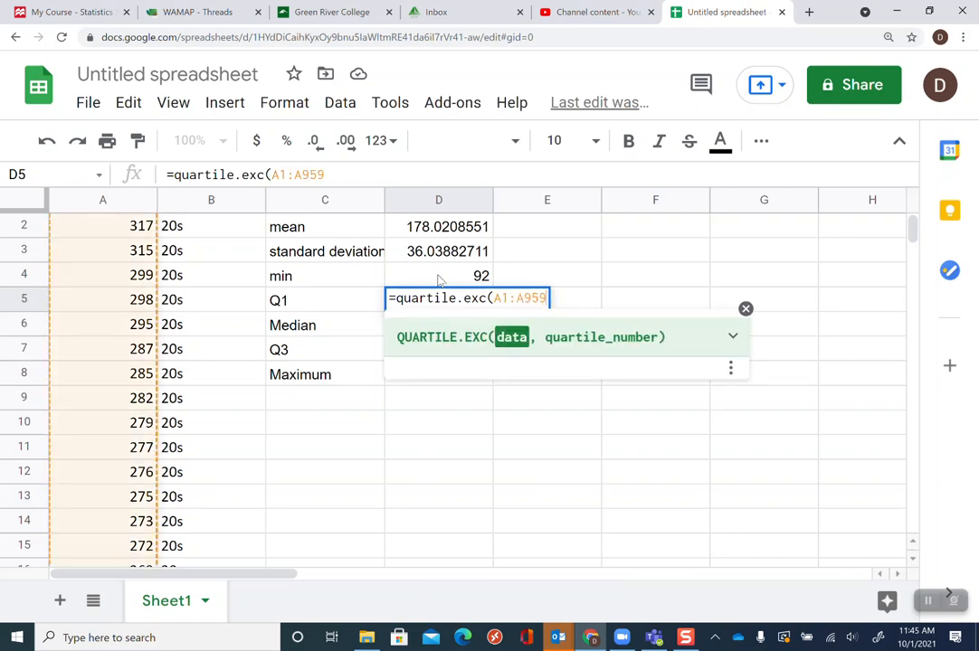
{"action": "type", "text": ")"}
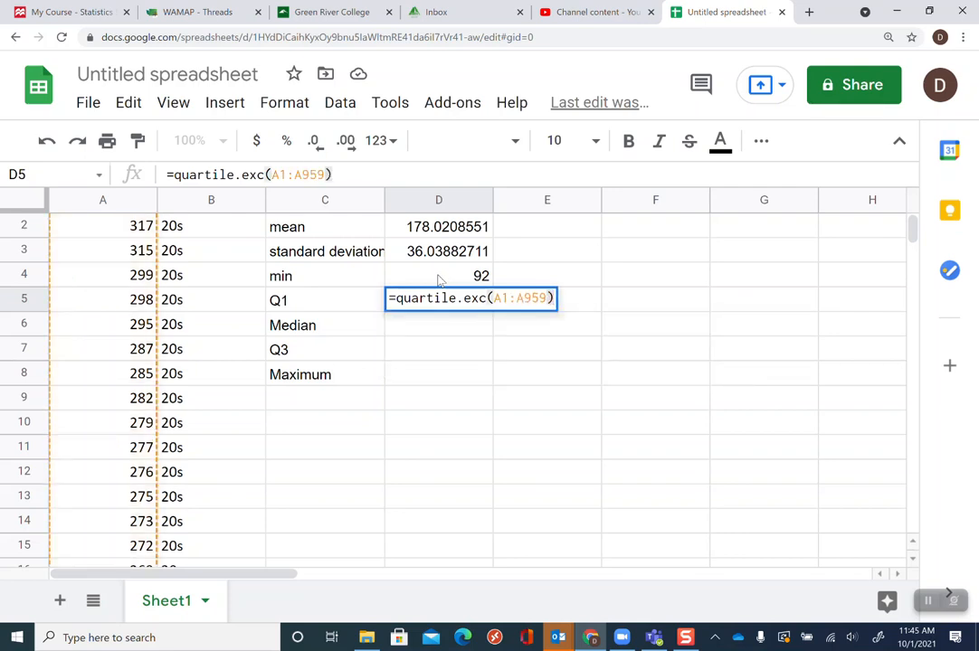
{"action": "key", "text": "Left"}
{"action": "type", "text": ","}
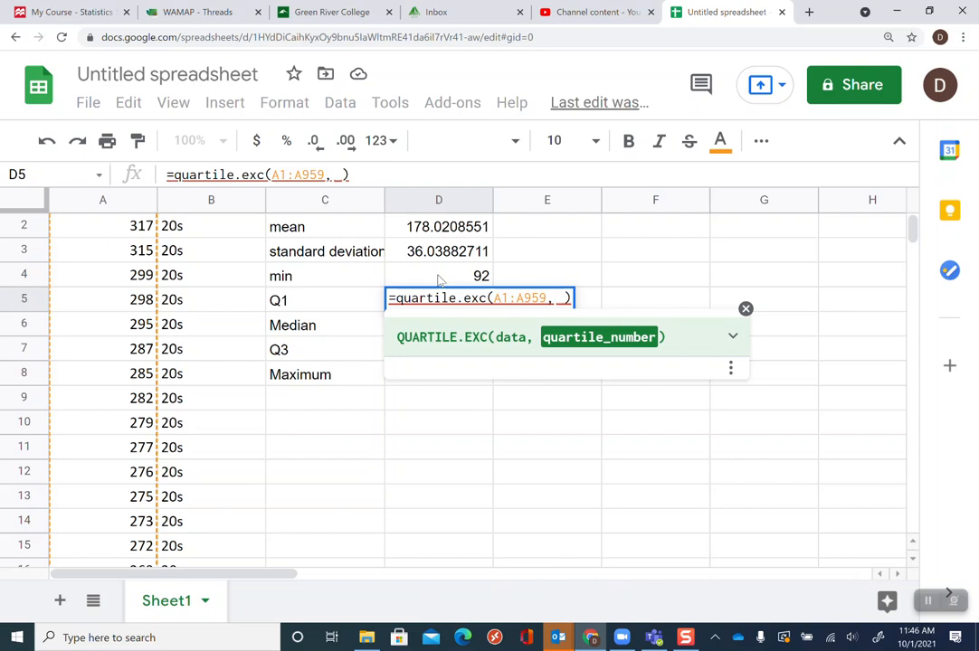
{"action": "type", "text": "1"}
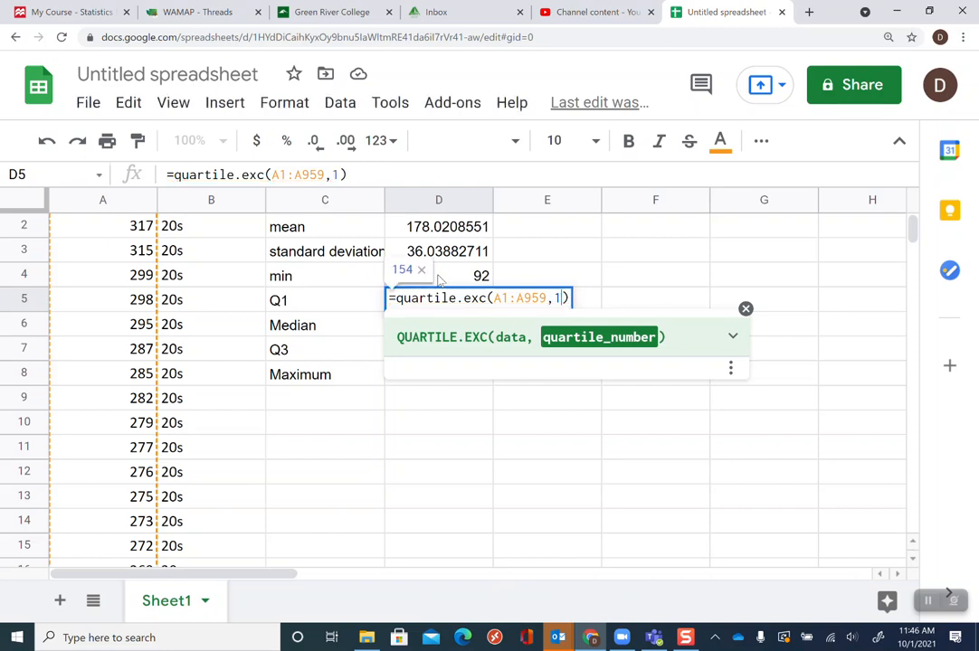
{"action": "key", "text": "Return"}
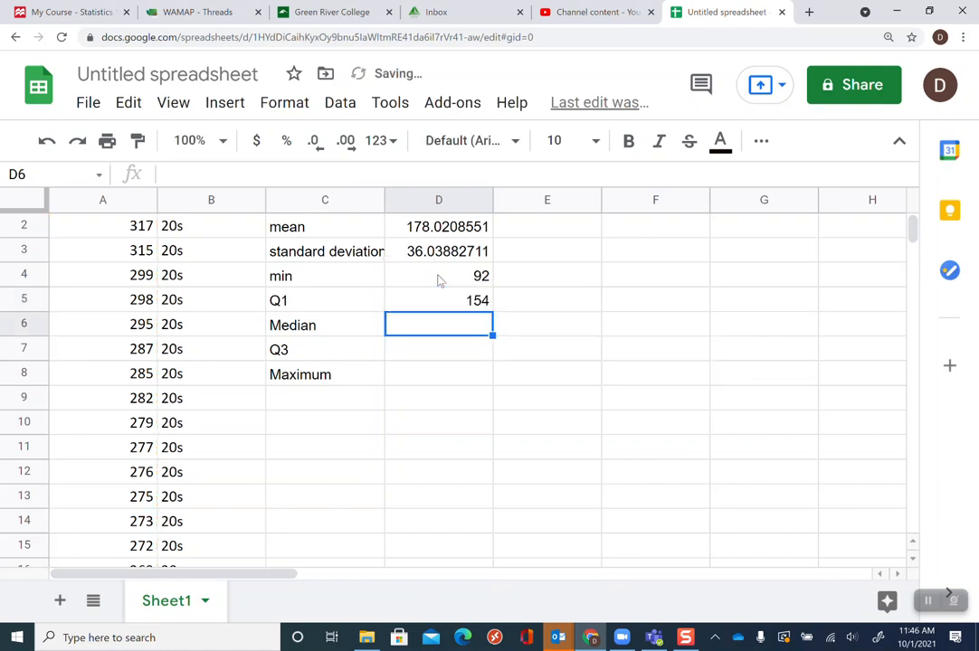
Enter the 20s median in D6 as =median(A1:A959)
{"action": "type", "text": "="}
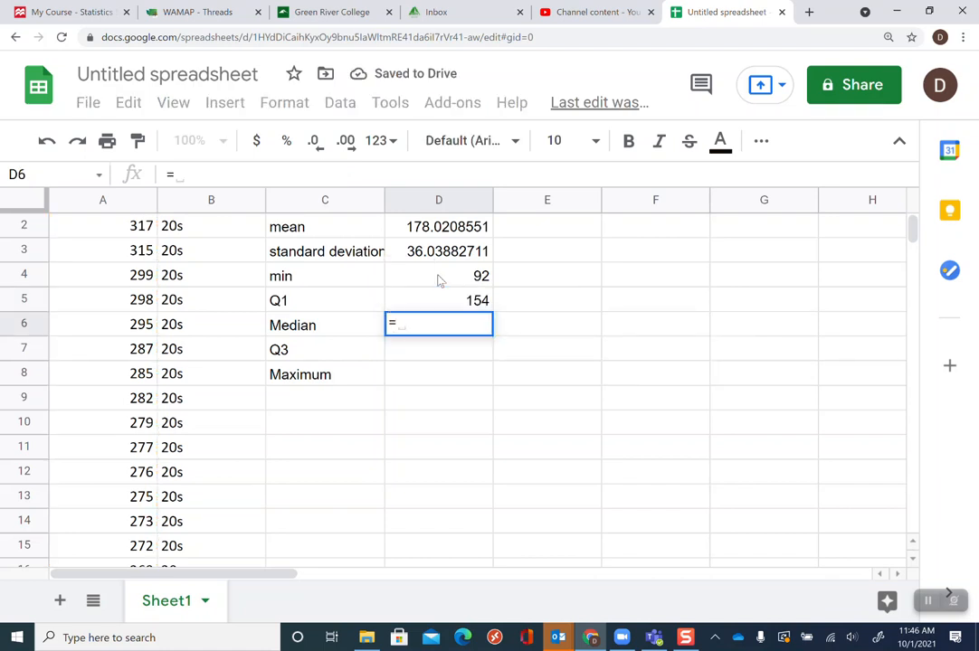
{"action": "type", "text": "median("}
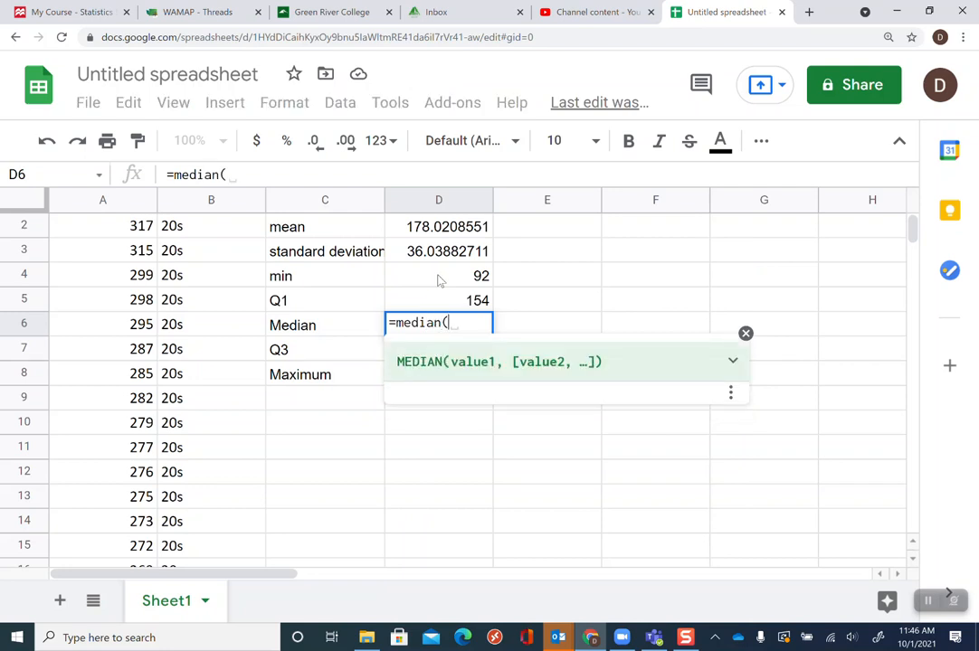
{"action": "type", "text": "A"}
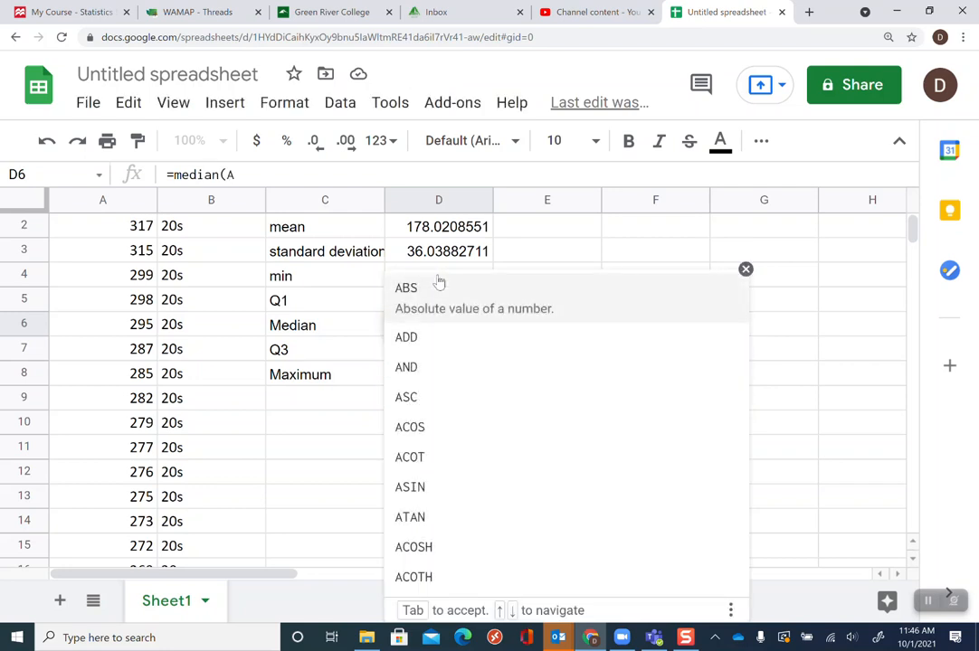
{"action": "type", "text": "1:A"}
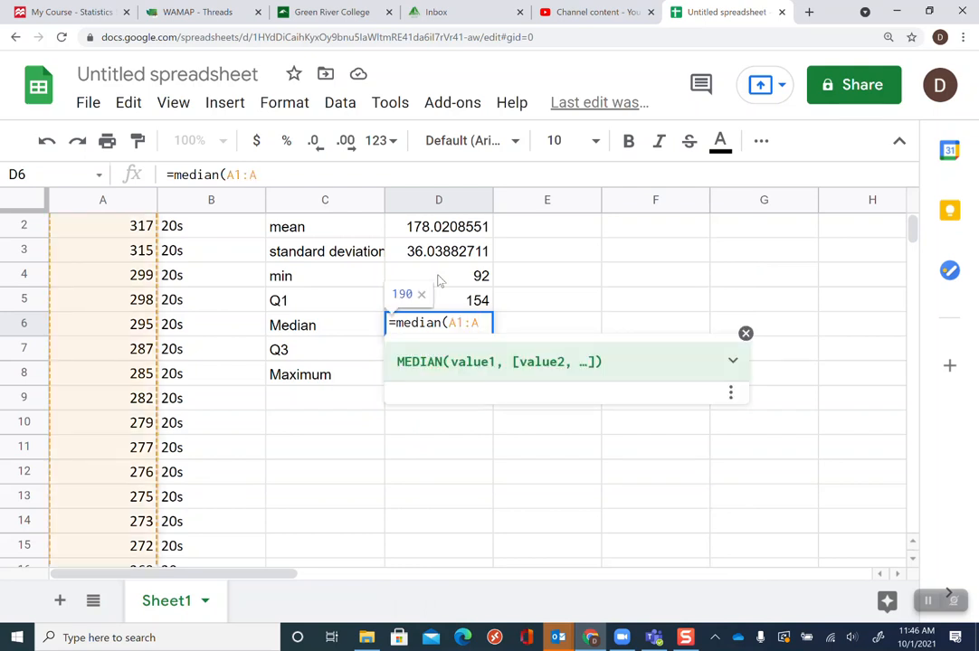
{"action": "type", "text": "9"}
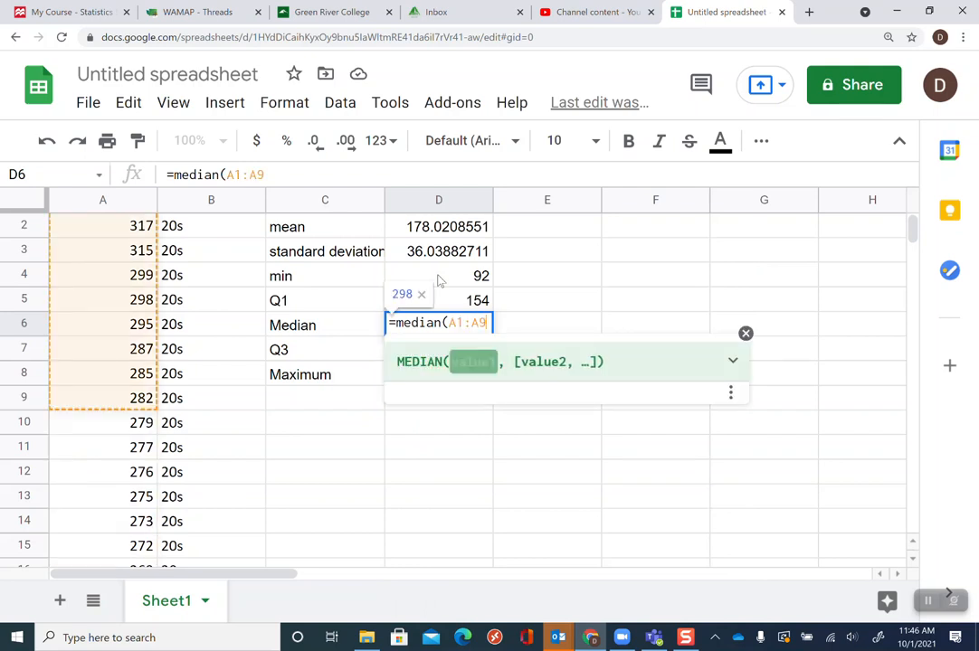
{"action": "type", "text": "59)"}
{"action": "key", "text": "Return"}
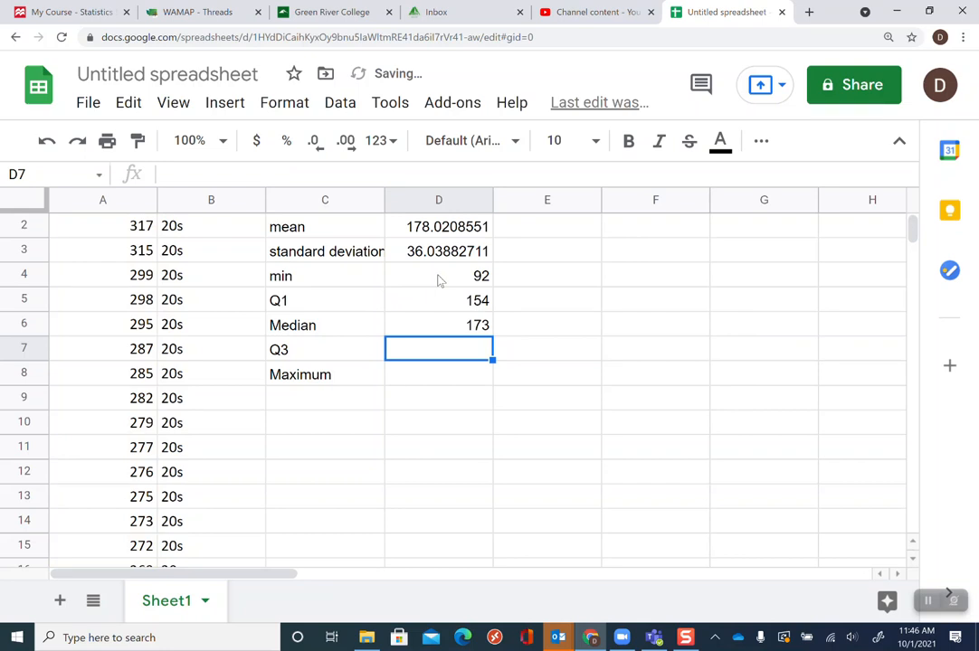
Enter the 20s third quartile in D7 as =quartile.exc(A1:A959,3)
{"action": "type", "text": "=qua"}
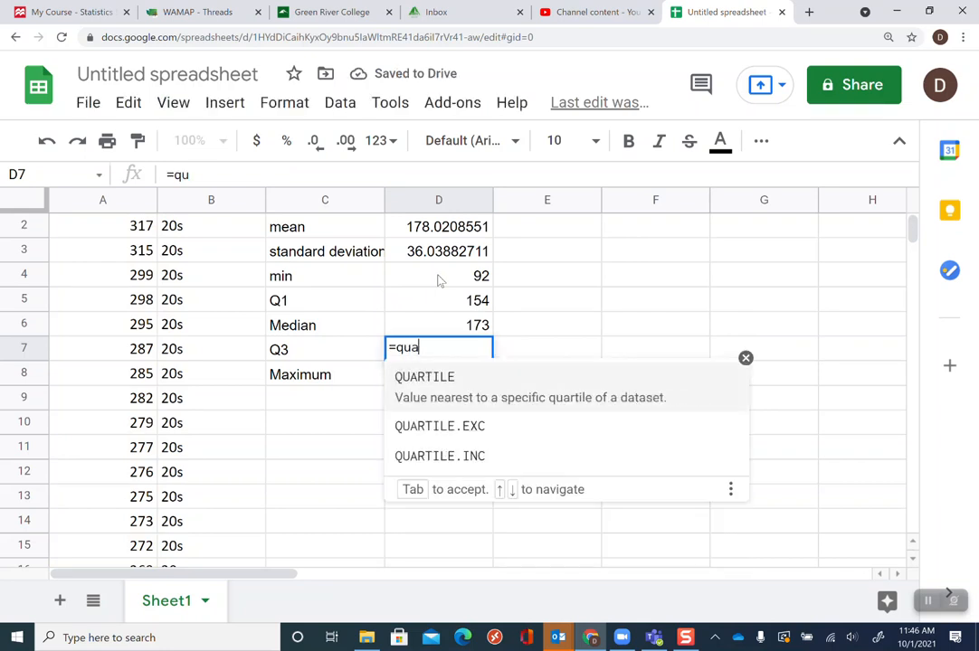
{"action": "type", "text": "rtile"}
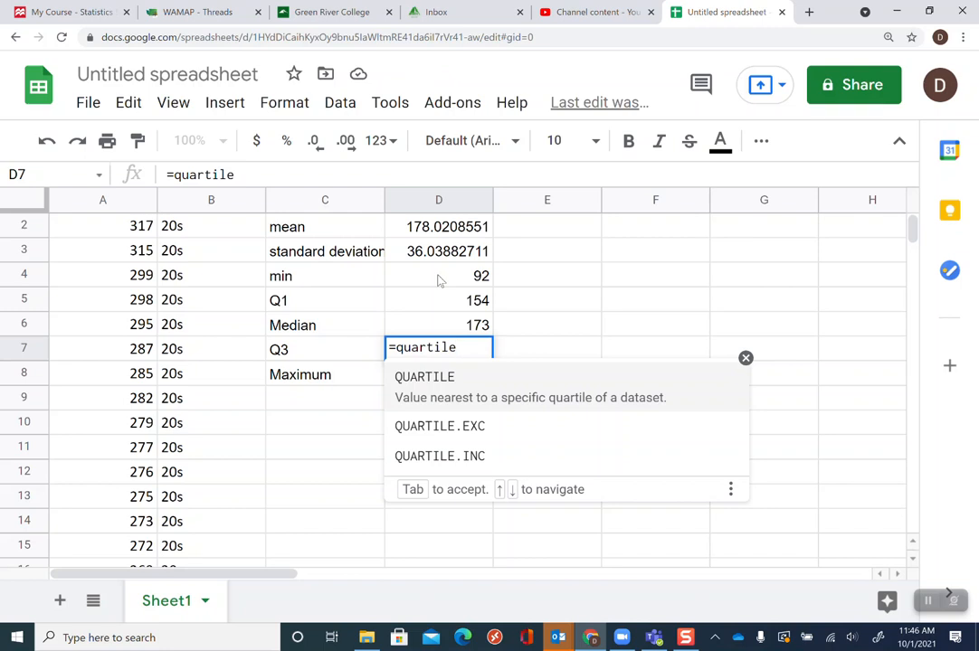
{"action": "type", "text": ".ec"}
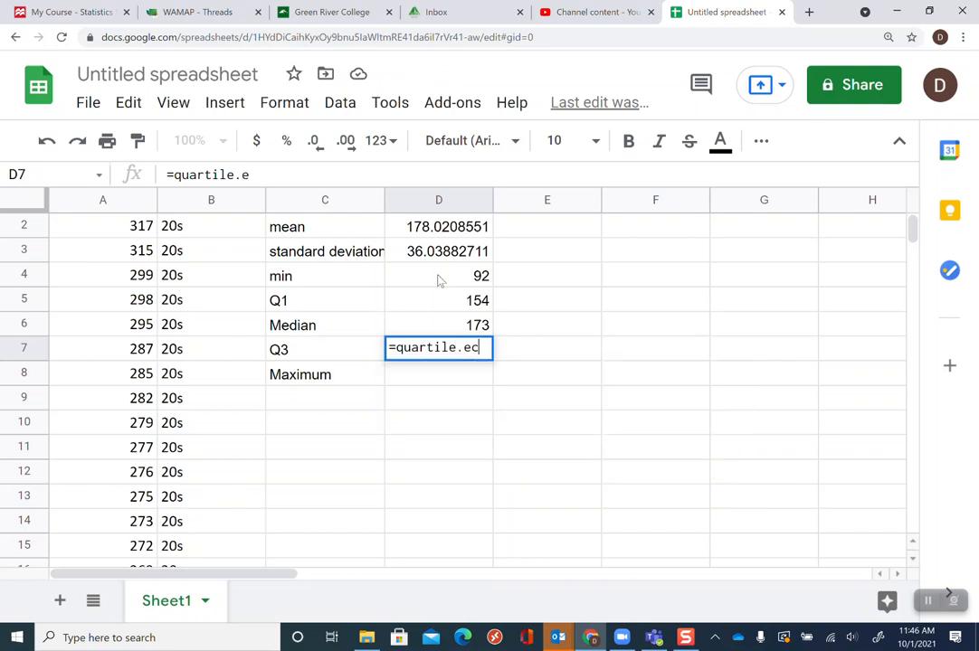
{"action": "key", "text": "BackSpace"}
{"action": "type", "text": "xc("}
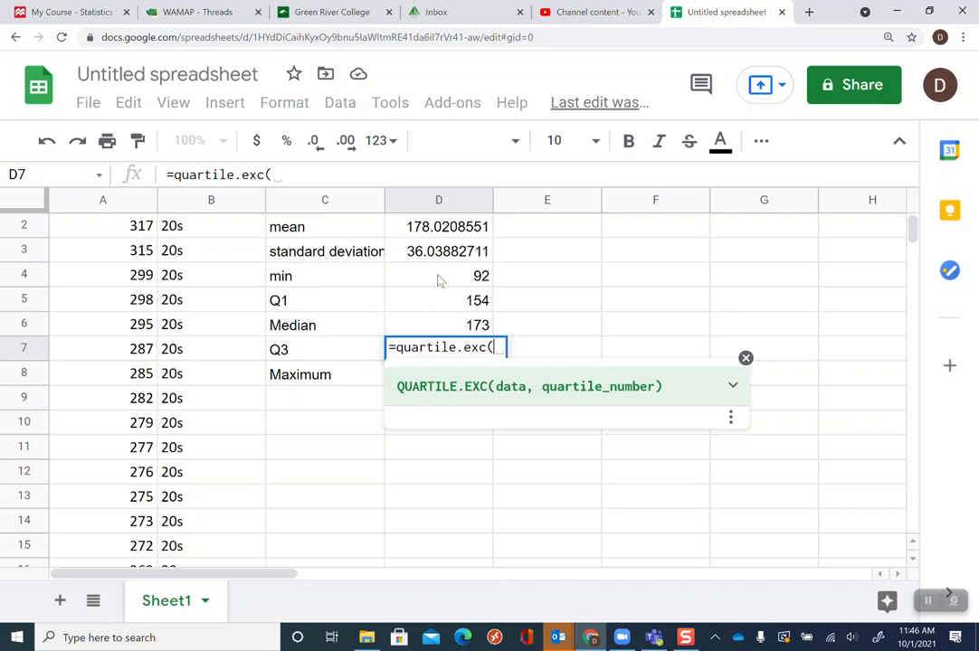
{"action": "type", "text": "A1"}
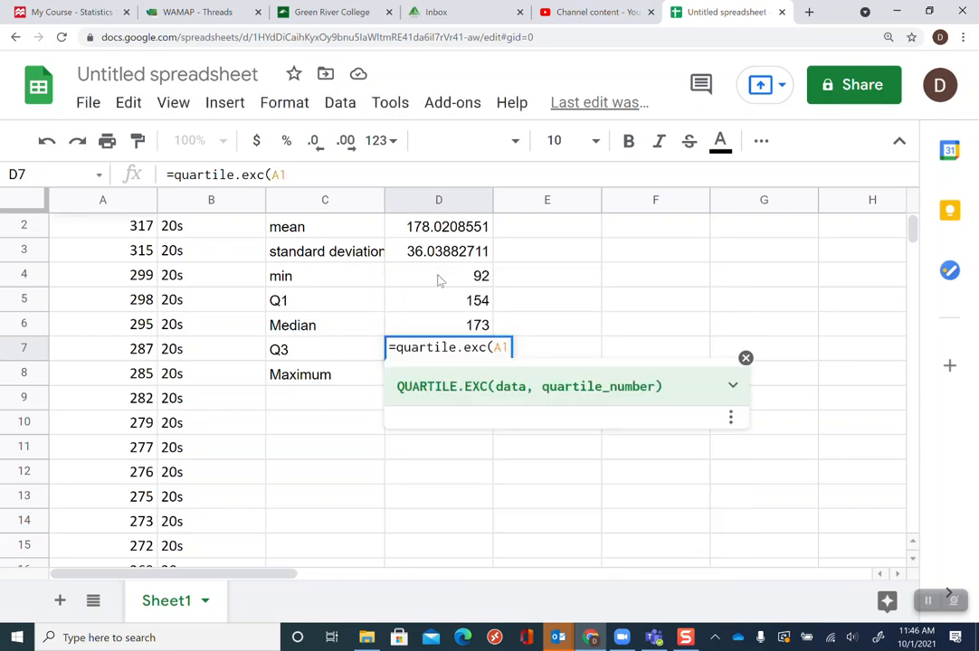
{"action": "type", "text": ":A"}
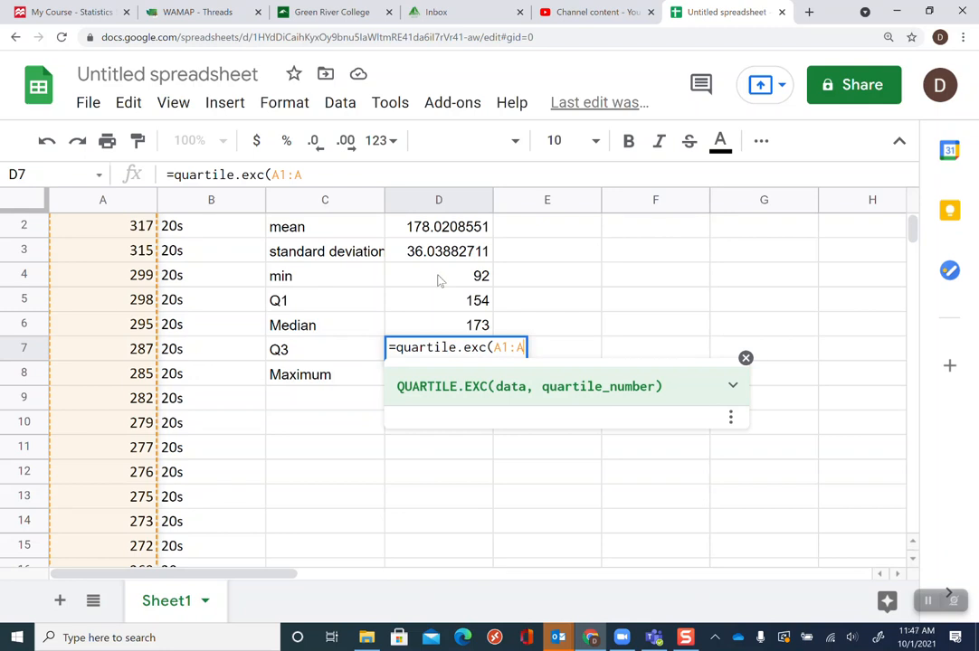
{"action": "type", "text": "9"}
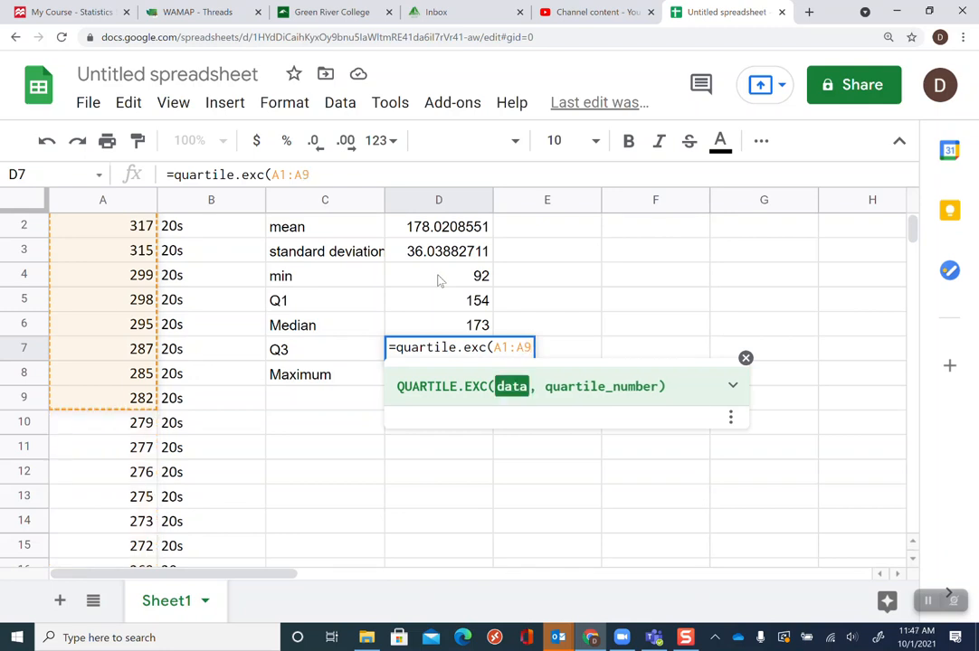
{"action": "type", "text": "59"}
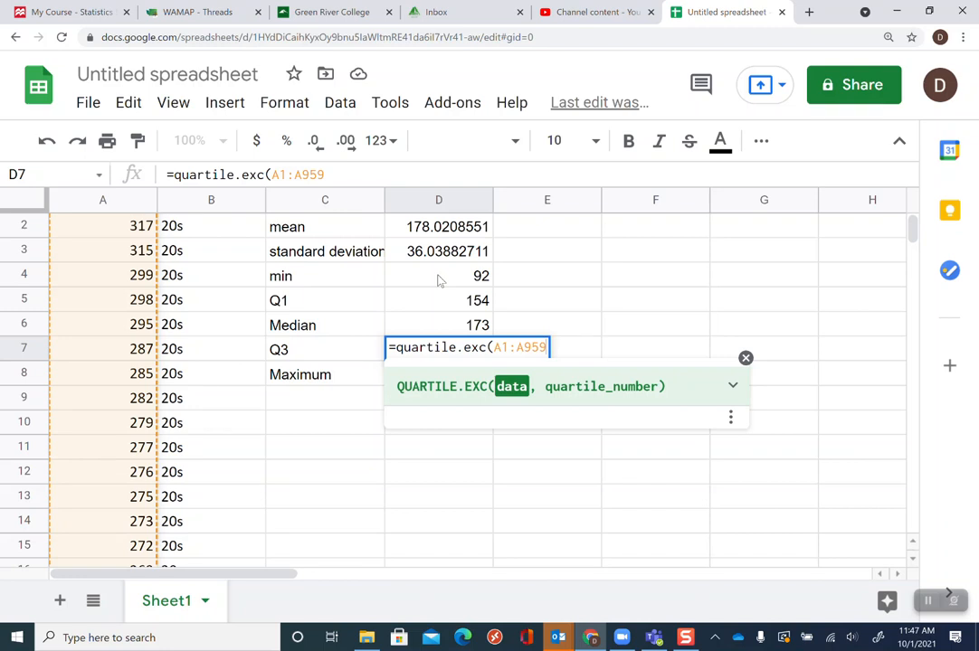
{"action": "type", "text": ",3)"}
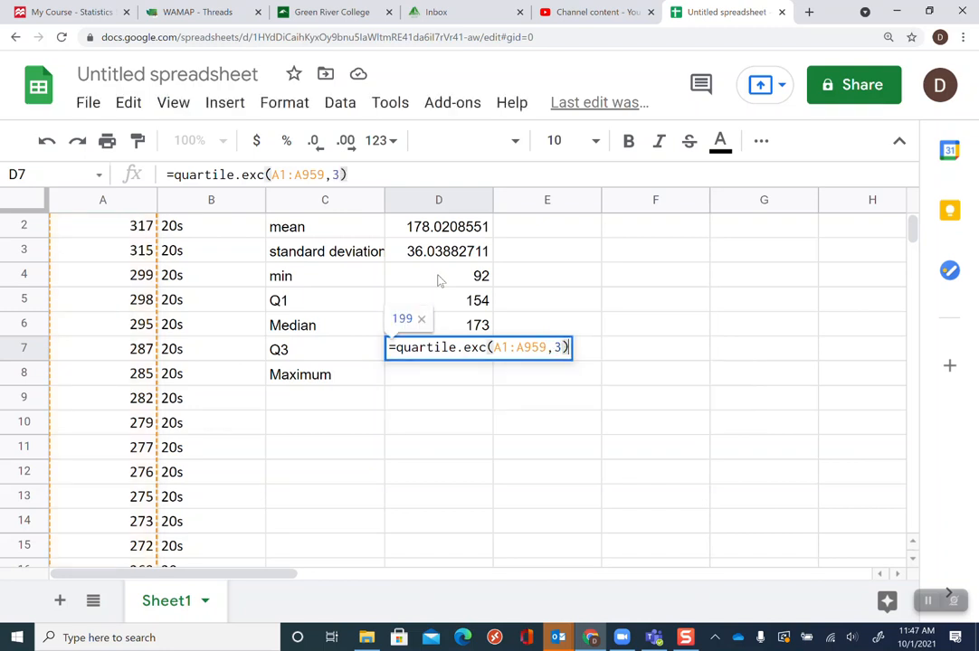
{"action": "key", "text": "Return"}
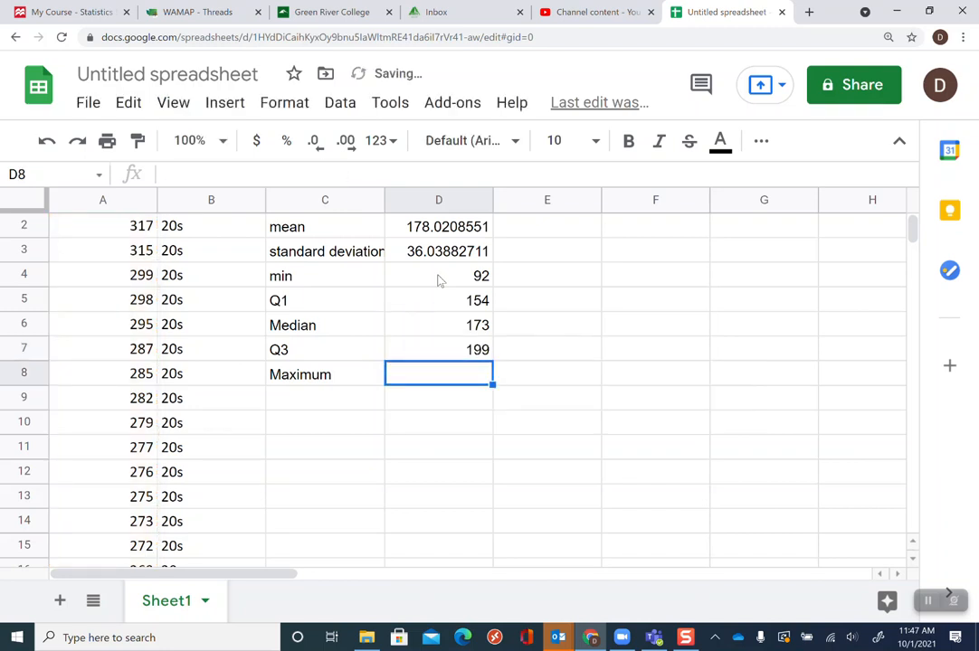
Enter the 20s maximum in D8 as =max(A1:A959)
{"action": "type", "text": "=max"}
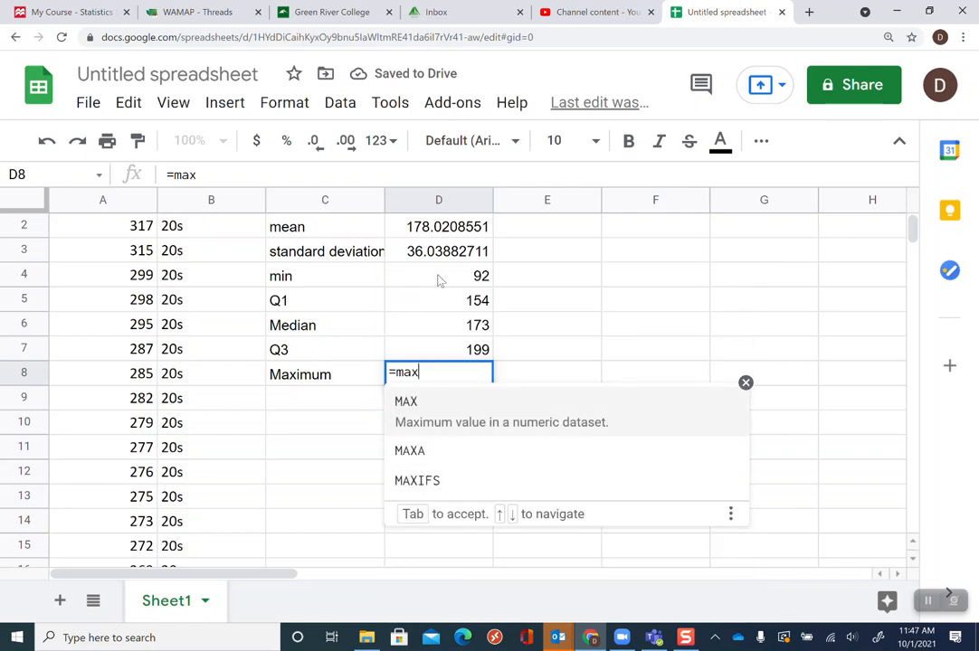
{"action": "type", "text": "("}
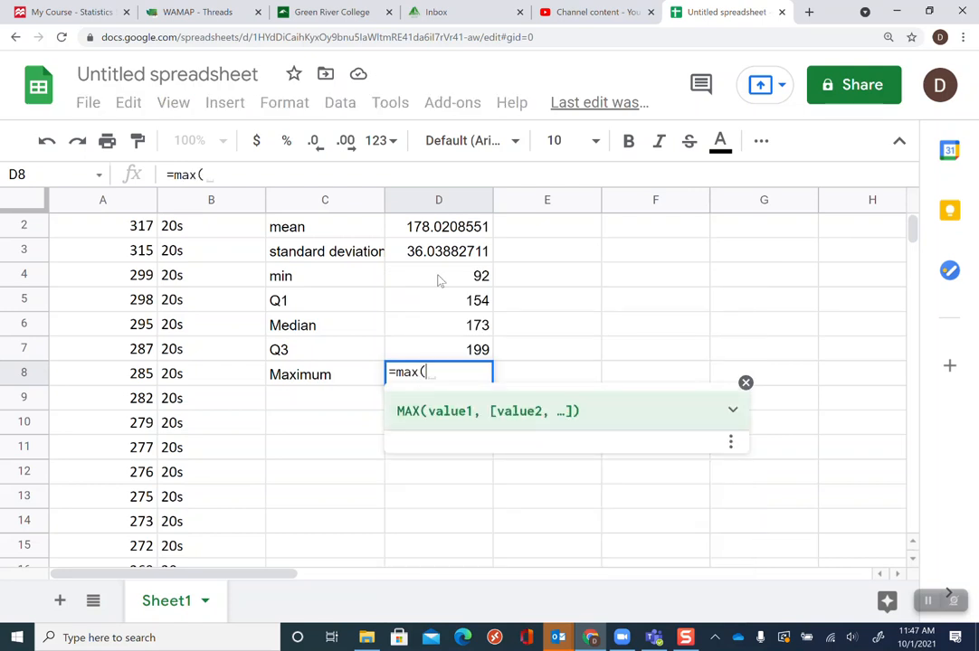
{"action": "type", "text": "A1"}
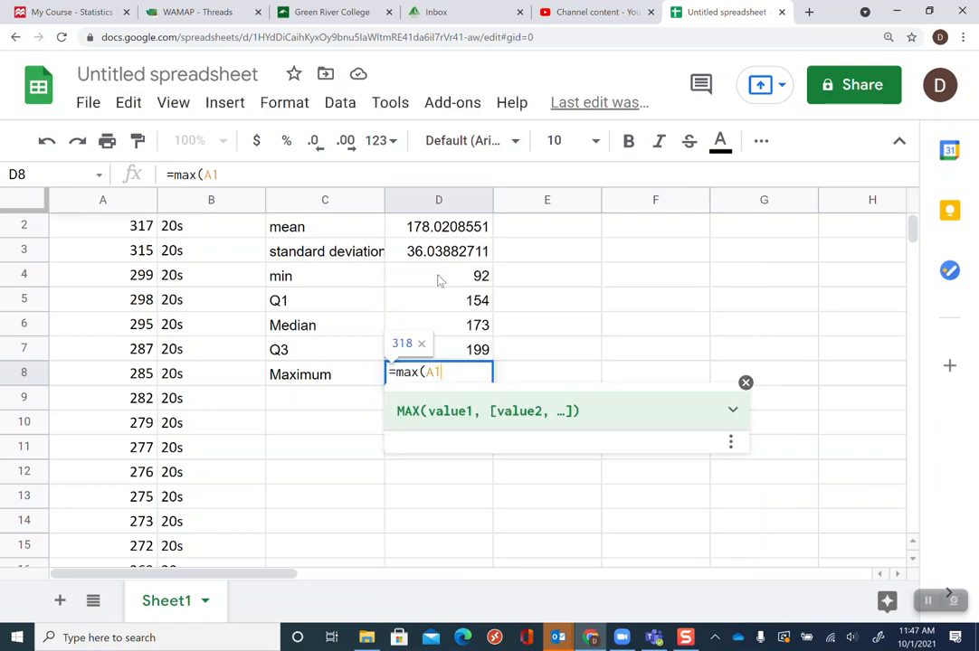
{"action": "type", "text": ":A"}
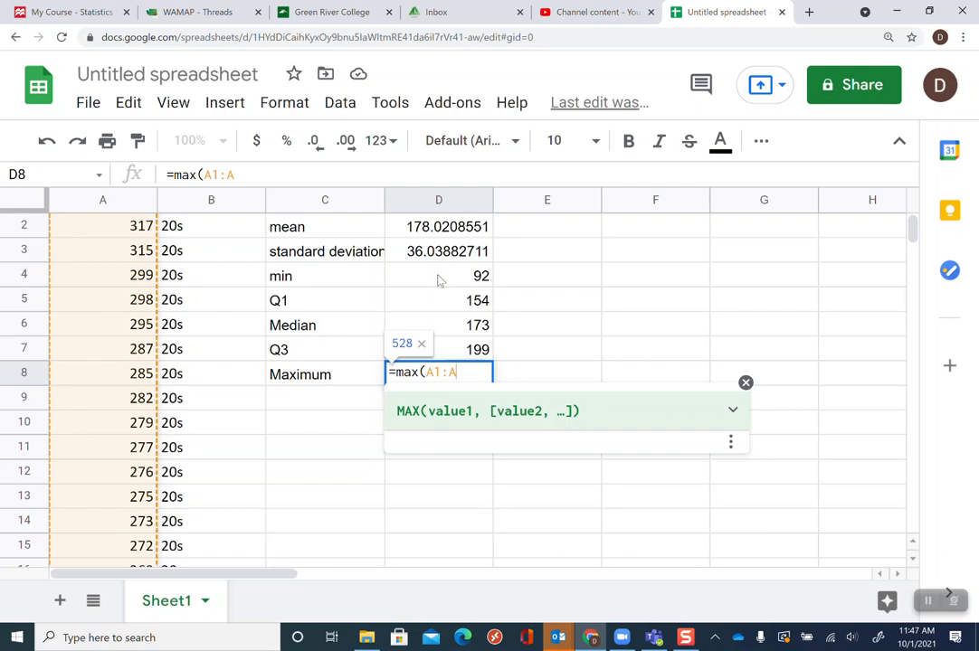
{"action": "type", "text": "959"}
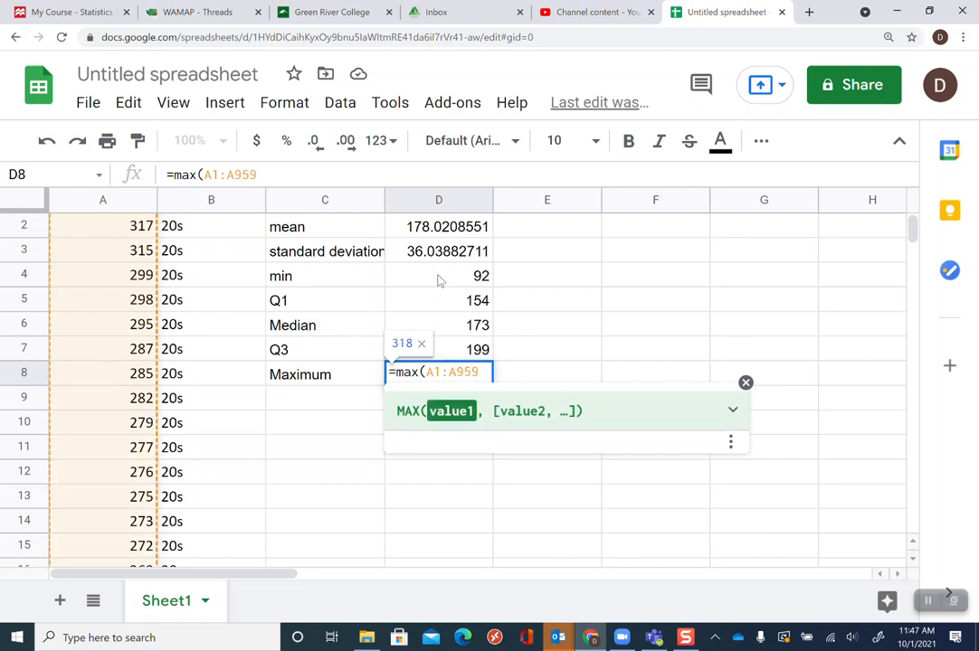
{"action": "type", "text": ")"}
{"action": "key", "text": "Return"}
Copy the 20s statistic formulas from column D across into the 30s and 40s columns E and F
{"action": "key", "text": "Up"}
{"action": "key", "text": "Up"}
{"action": "key", "text": "Up"}
{"action": "key", "text": "Up"}
{"action": "key", "text": "Up"}
{"action": "key", "text": "Up"}
{"action": "key", "text": "Up"}
{"action": "key", "text": "Up"}
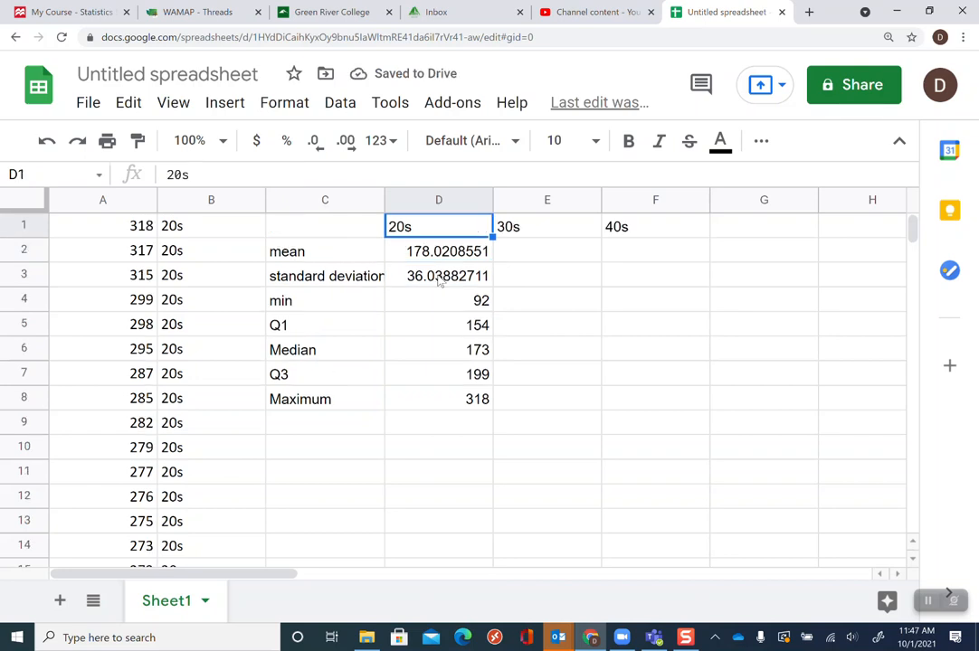
{"action": "key", "text": "Down"}
{"action": "key", "text": "Right"}
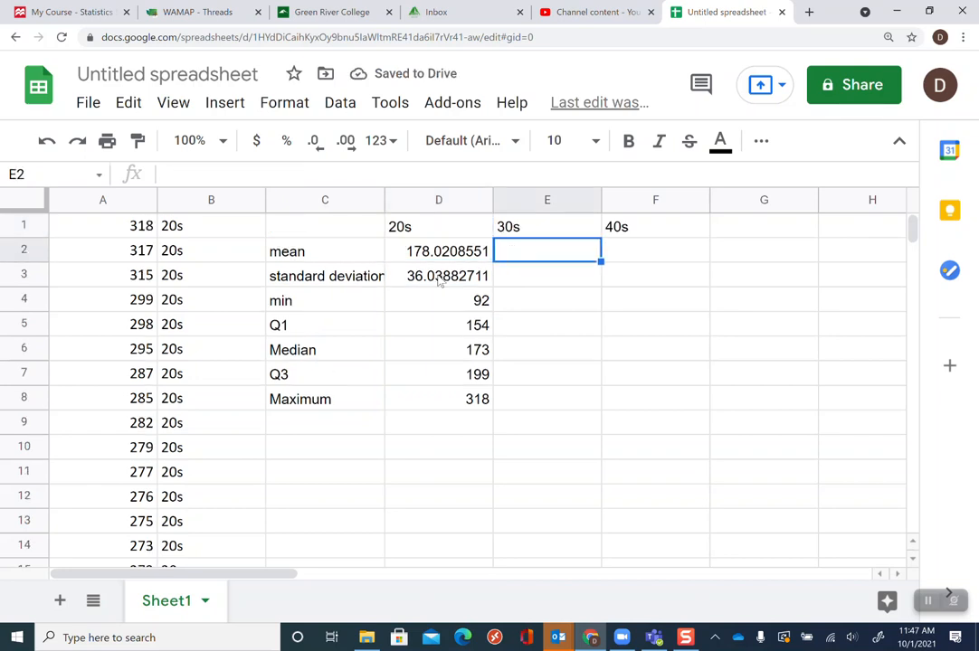
{"action": "key", "text": "Left"}
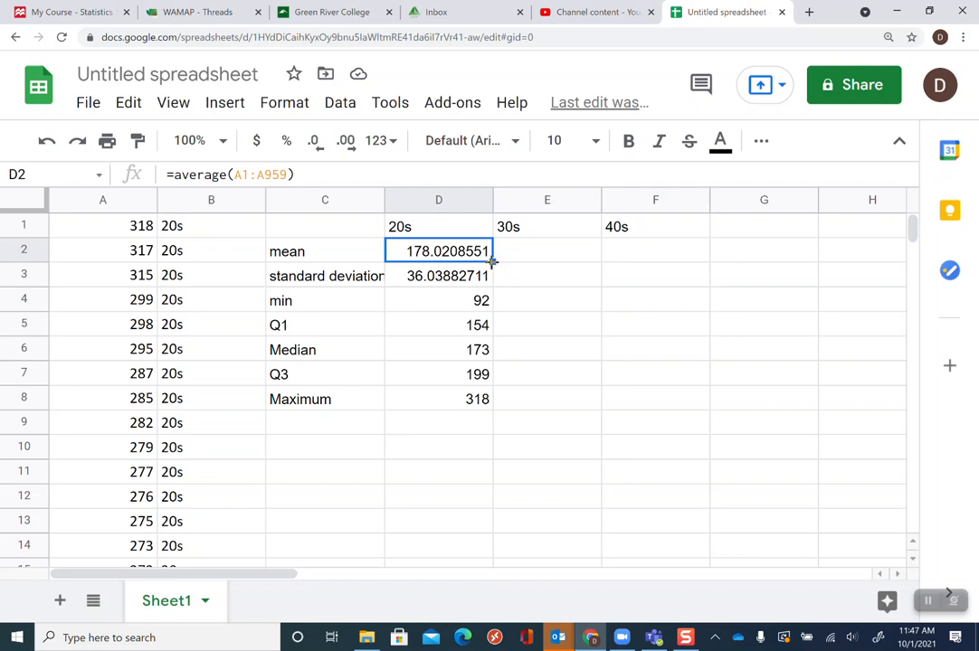
{"action": "mouse_move", "coordinate": [493, 262]}
{"action": "left_mouse_down"}
{"action": "mouse_move", "coordinate": [487, 398]}
{"action": "mouse_move", "coordinate": [493, 253]}
{"action": "left_mouse_up"}
{"action": "left_click", "coordinate": [546, 371]}
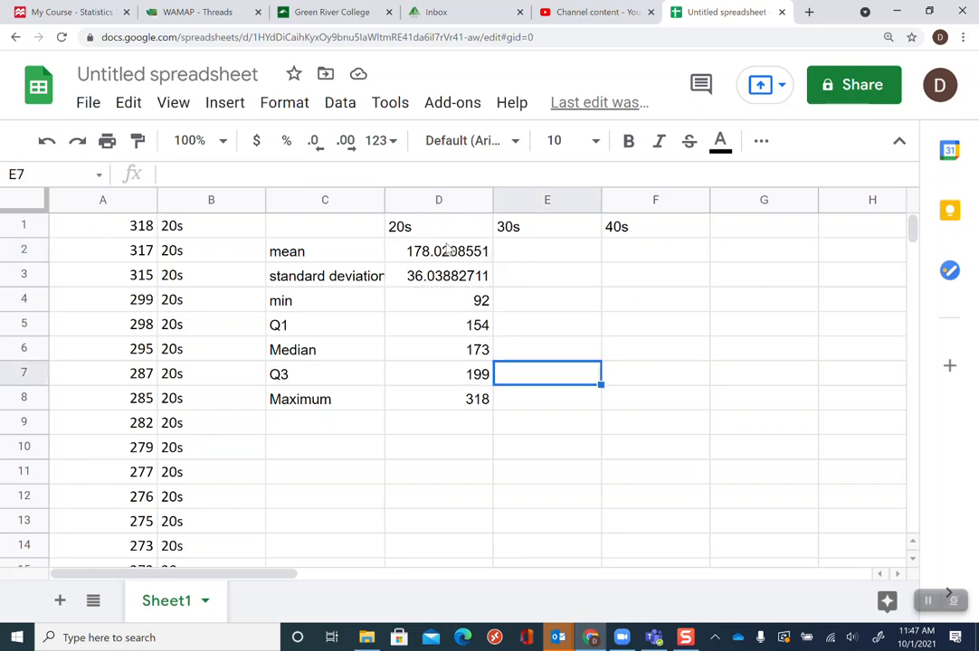
{"action": "left_click", "coordinate": [448, 256]}
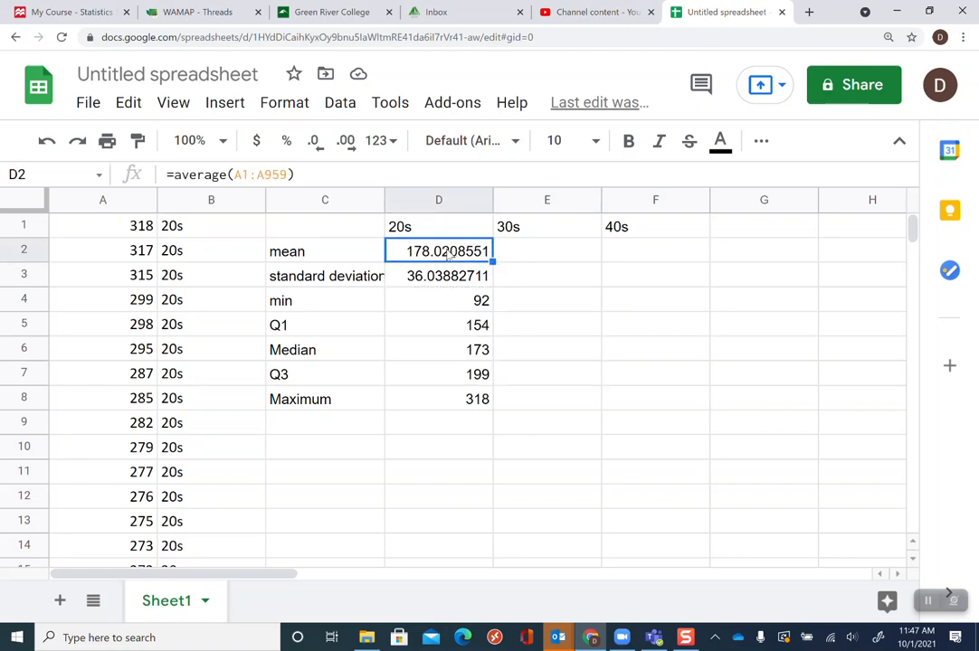
{"action": "left_click_drag", "start_coordinate": [448, 256], "coordinate": [641, 406]}
Rewrite the 30s mean in E2 as =average(A960:A1905), selecting the 30s cholesterol rows in column A
{"action": "left_click", "coordinate": [517, 255]}
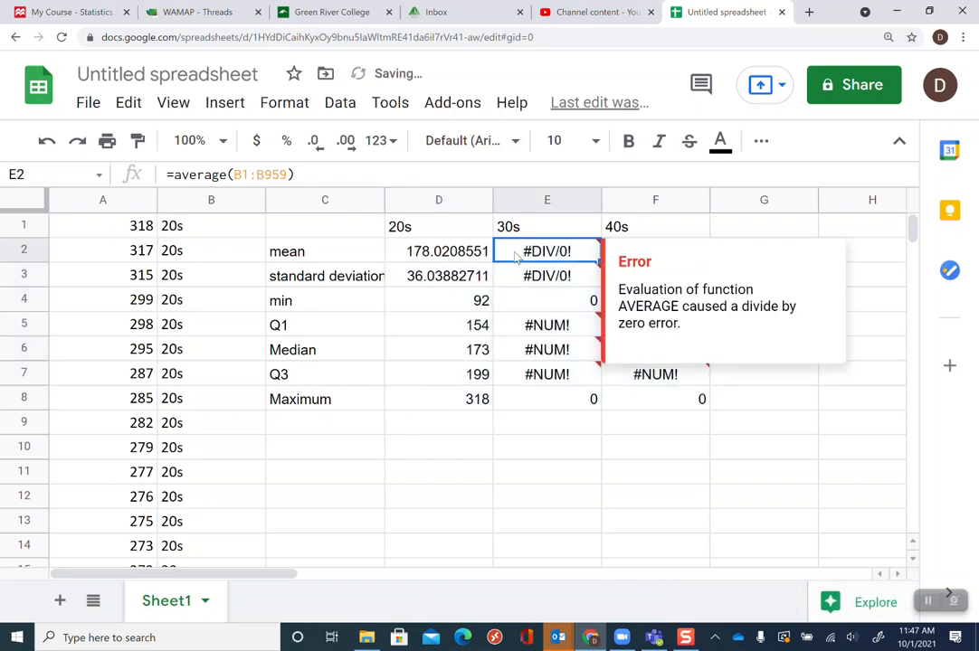
{"action": "left_click", "coordinate": [243, 173]}
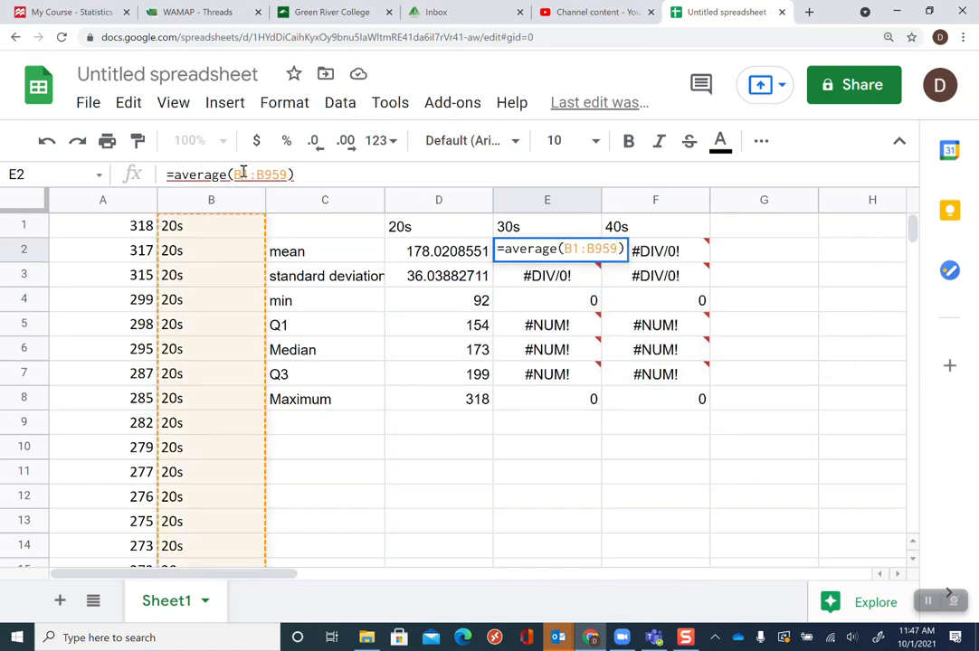
{"action": "left_click", "coordinate": [291, 175]}
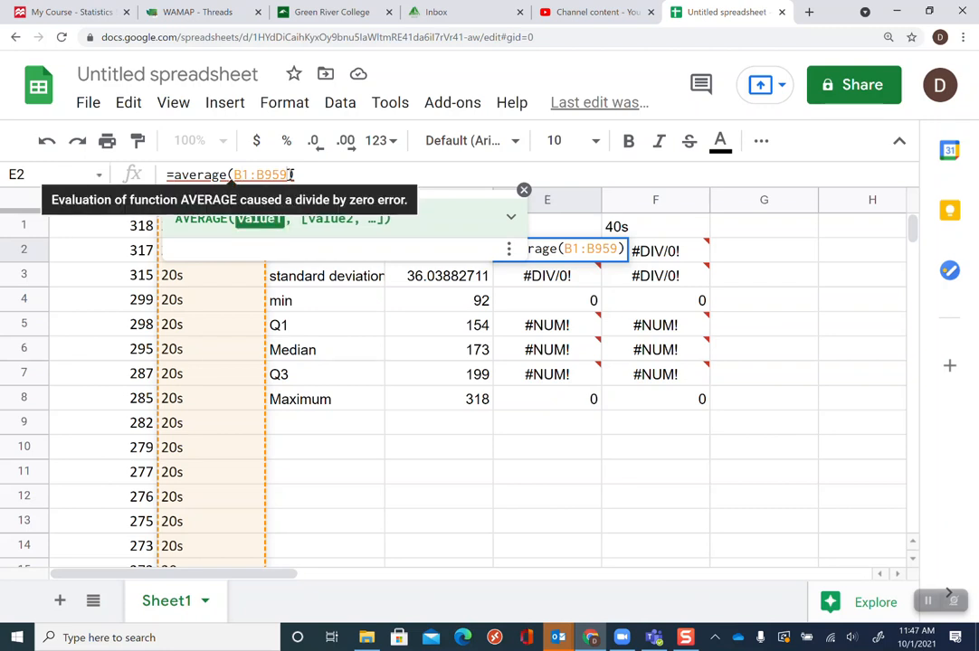
{"action": "key", "text": "BackSpace"}
{"action": "key", "text": "BackSpace"}
{"action": "key", "text": "BackSpace"}
{"action": "key", "text": "BackSpace"}
{"action": "key", "text": "BackSpace"}
{"action": "key", "text": "BackSpace"}
{"action": "key", "text": "BackSpace"}
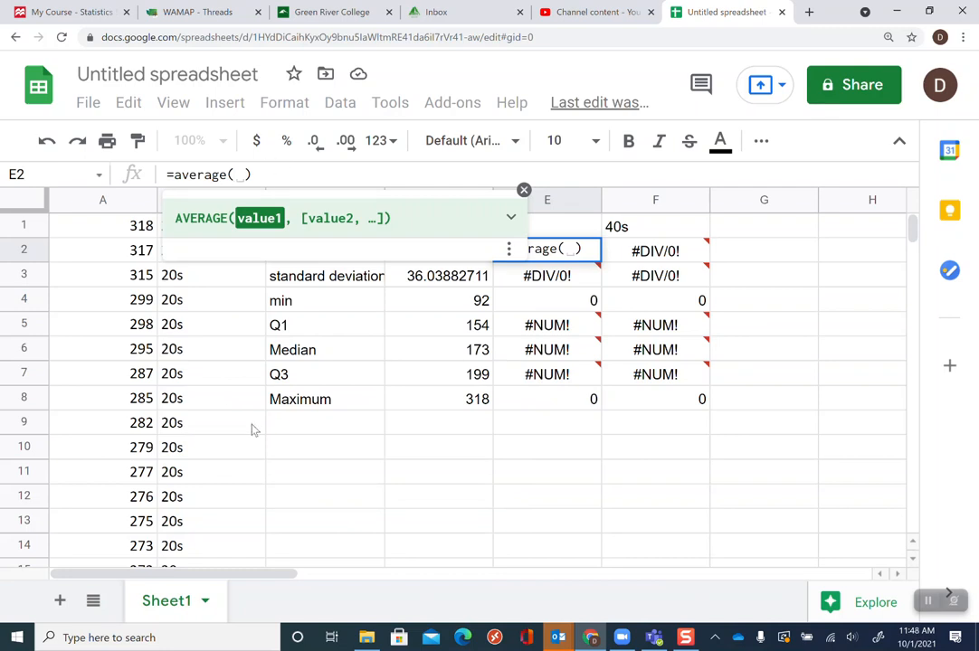
{"action": "left_click", "coordinate": [914, 561]}
{"action": "left_click_drag", "start_coordinate": [914, 560], "coordinate": [914, 563]}
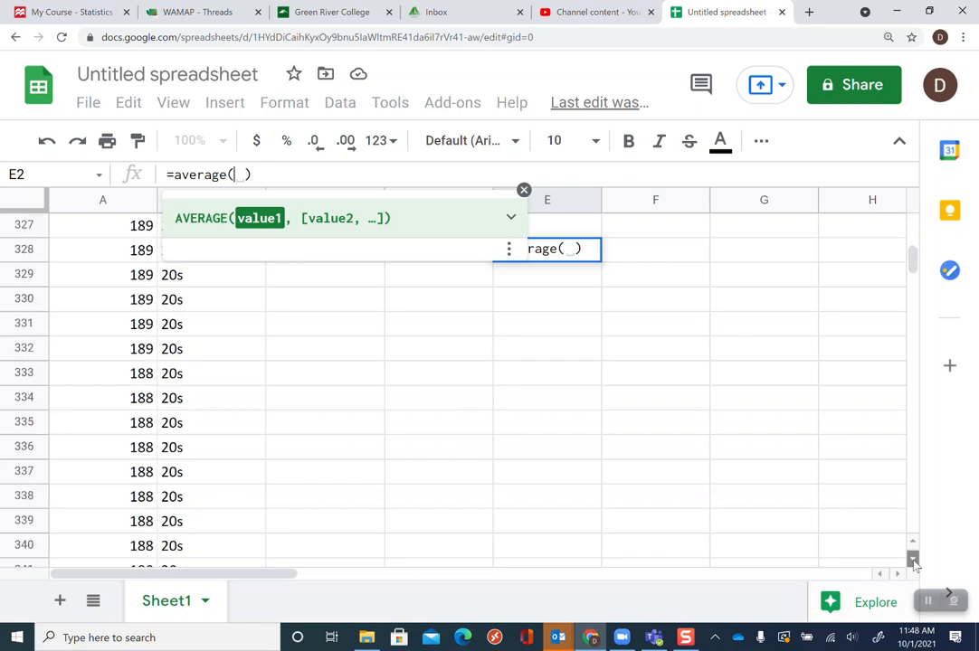
{"action": "left_click", "coordinate": [913, 558]}
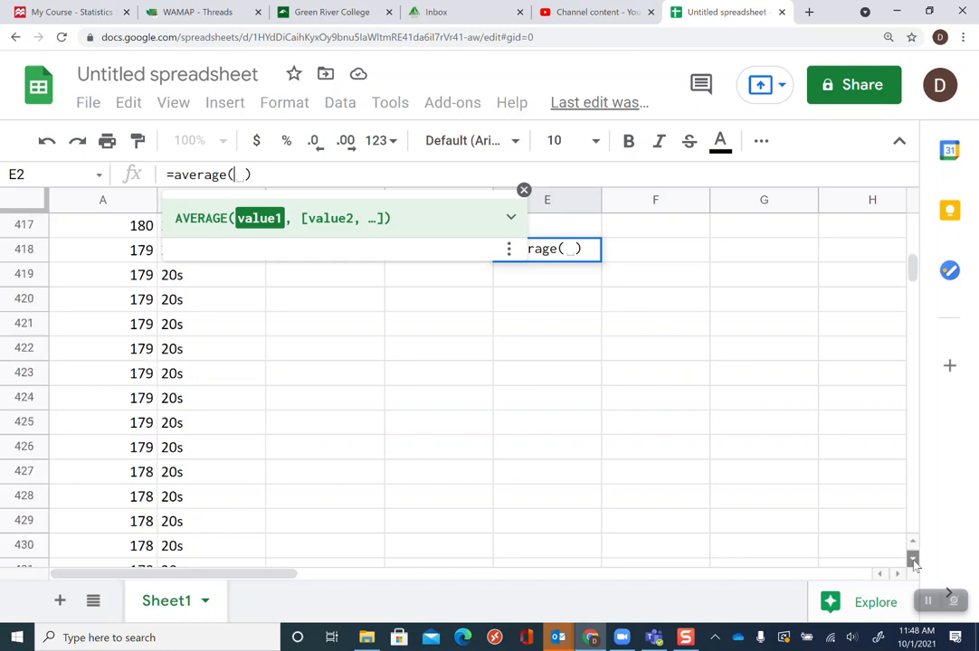
{"action": "left_click_drag", "start_coordinate": [914, 561], "coordinate": [913, 560]}
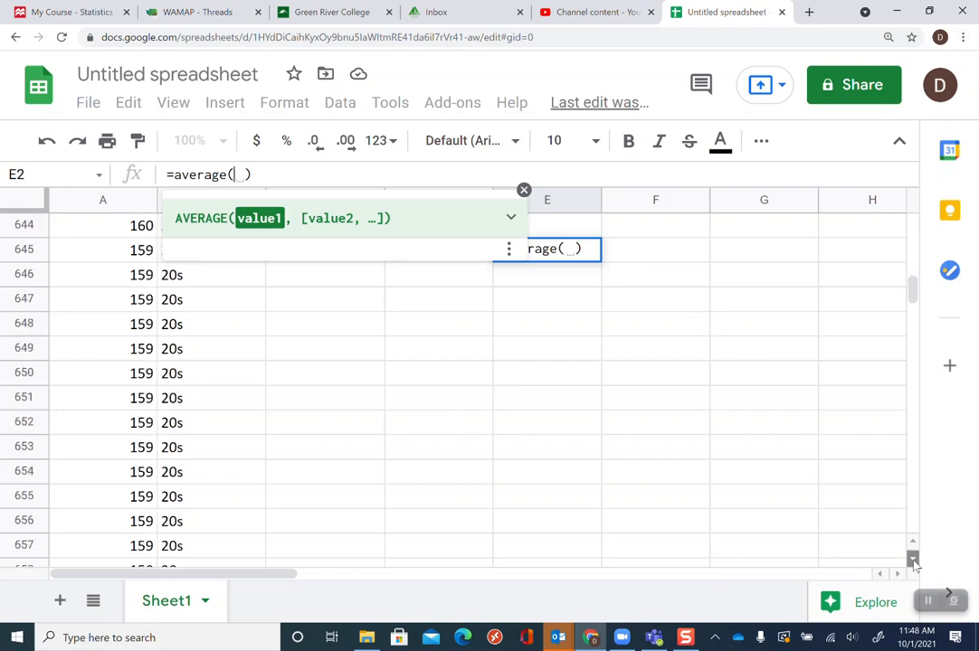
{"action": "left_click_drag", "start_coordinate": [914, 562], "coordinate": [913, 562]}
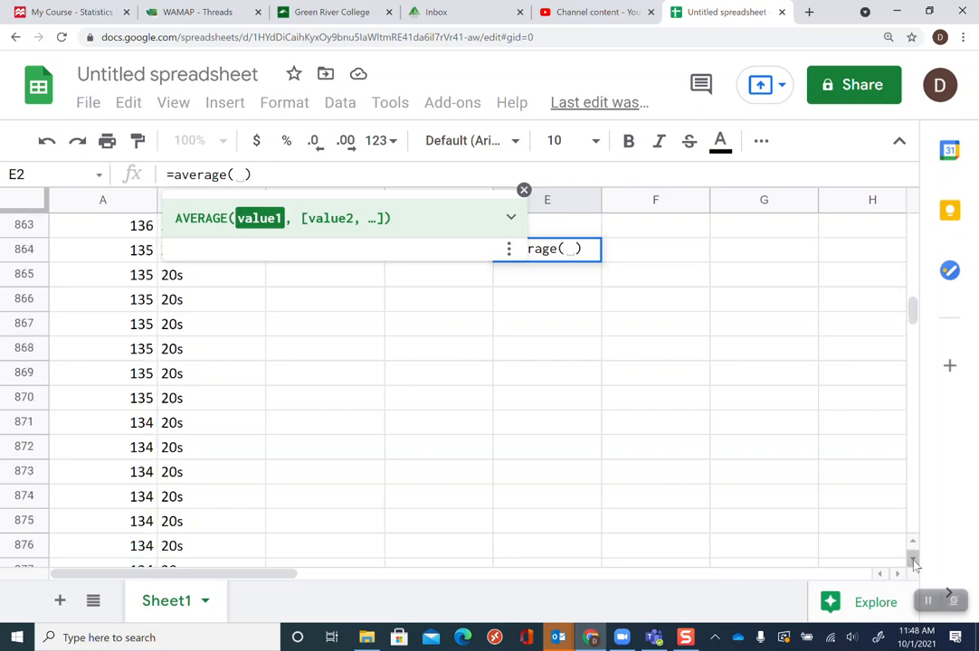
{"action": "left_click_drag", "start_coordinate": [916, 327], "coordinate": [917, 337]}
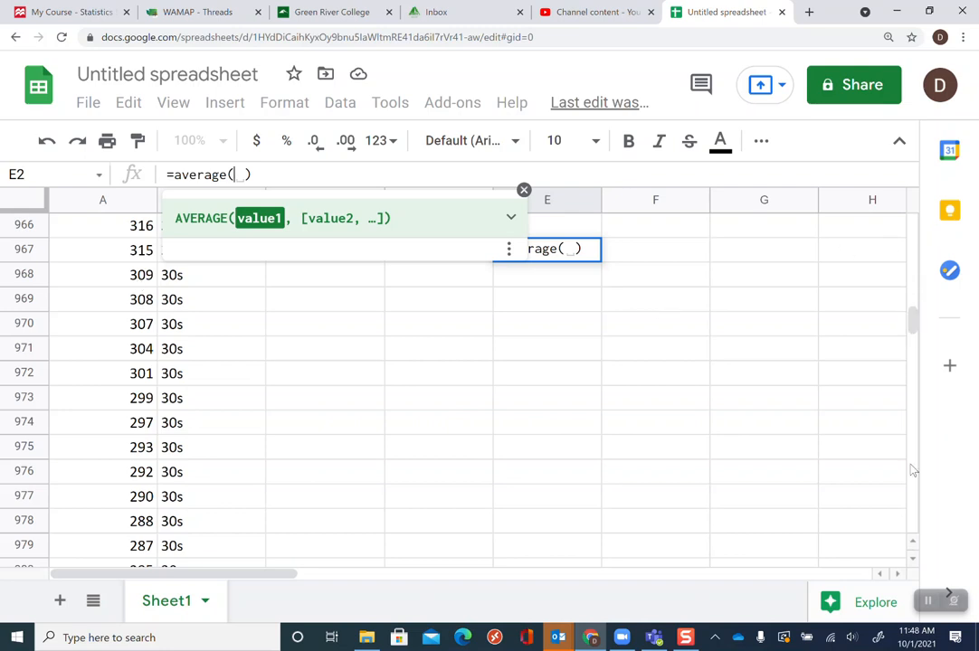
{"action": "left_click", "coordinate": [913, 542]}
{"action": "left_click", "coordinate": [913, 542]}
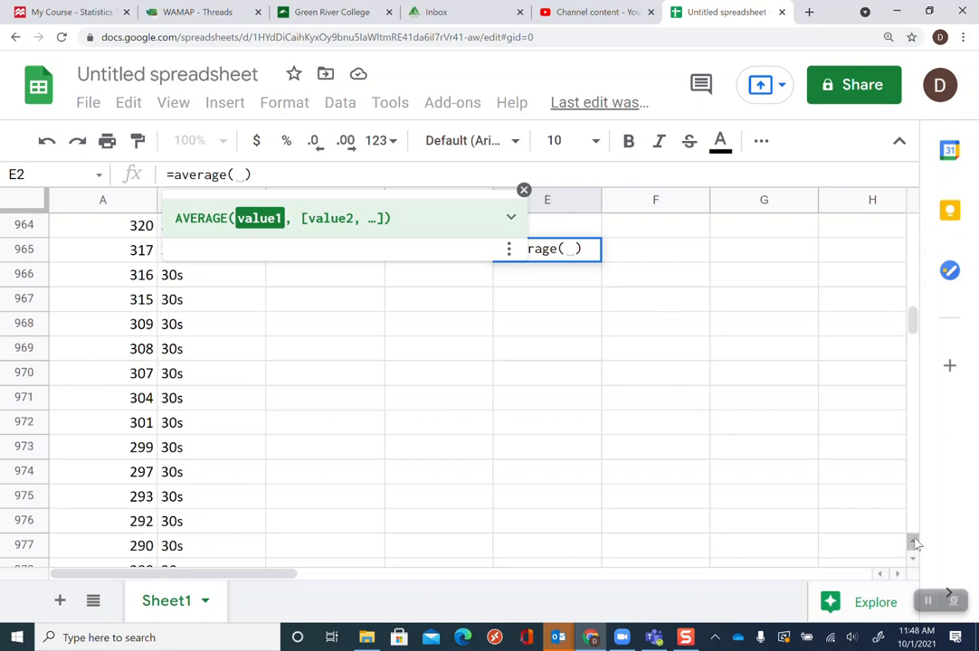
{"action": "left_click", "coordinate": [913, 542]}
{"action": "left_click", "coordinate": [913, 542]}
{"action": "left_click", "coordinate": [913, 542]}
{"action": "left_click", "coordinate": [913, 542]}
{"action": "left_click", "coordinate": [913, 542]}
{"action": "left_click", "coordinate": [913, 542]}
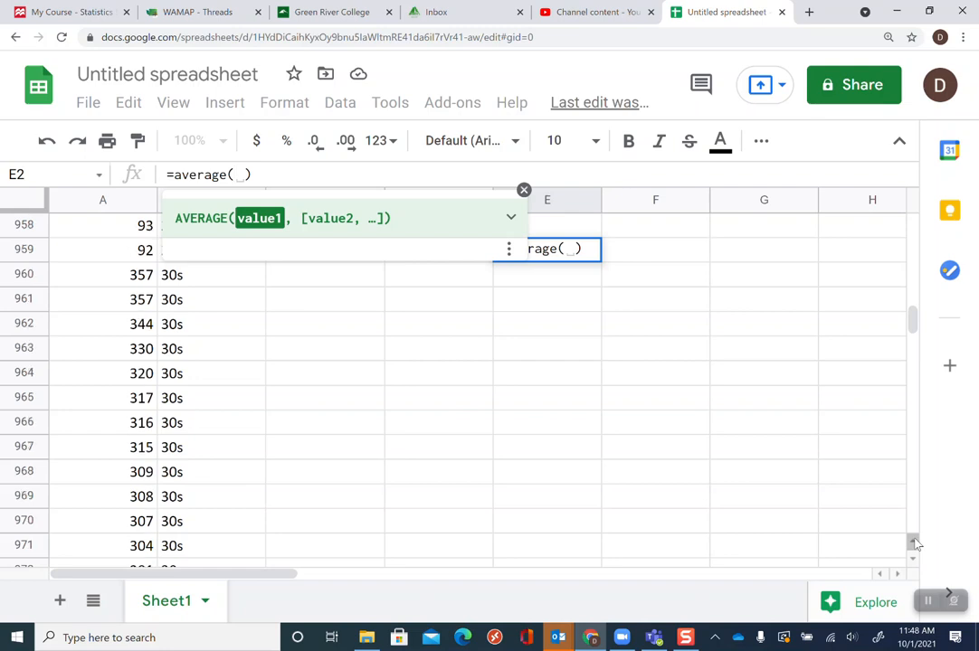
{"action": "left_click", "coordinate": [122, 276]}
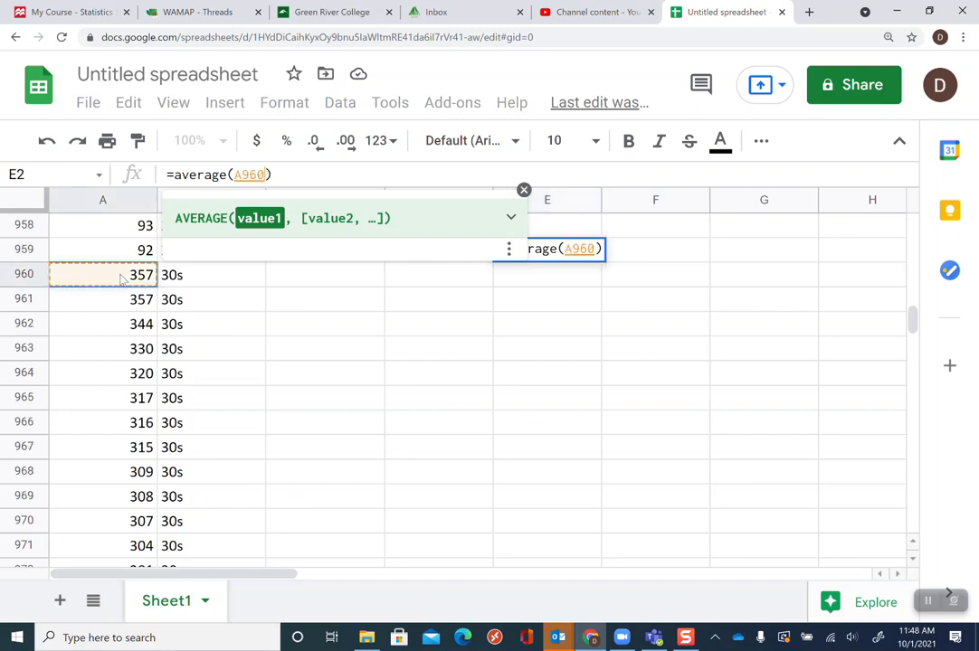
{"action": "left_click_drag", "start_coordinate": [122, 276], "coordinate": [108, 624]}
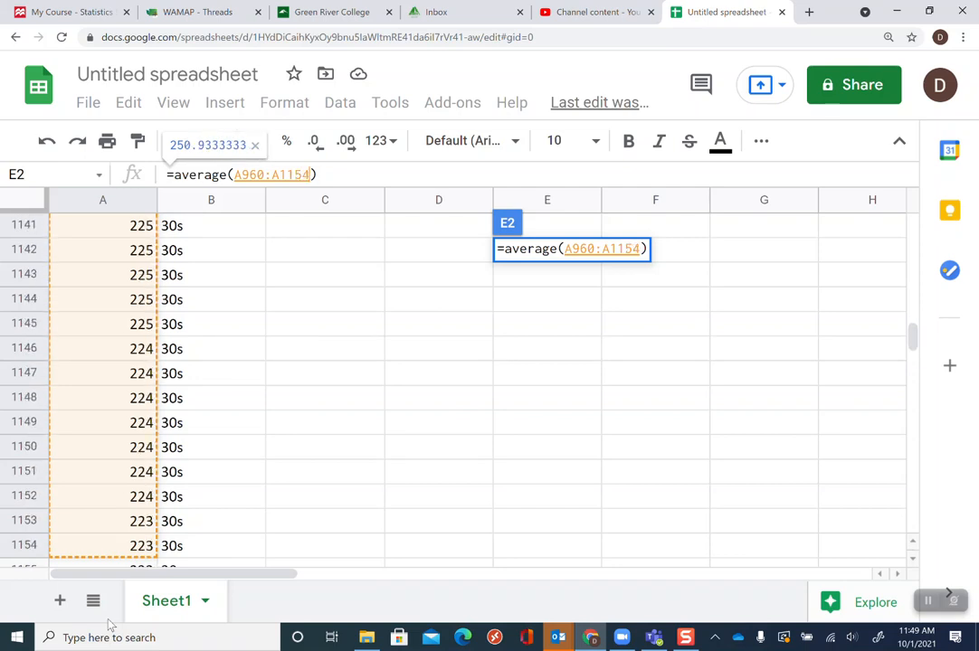
{"action": "left_click_drag", "start_coordinate": [109, 625], "coordinate": [109, 625]}
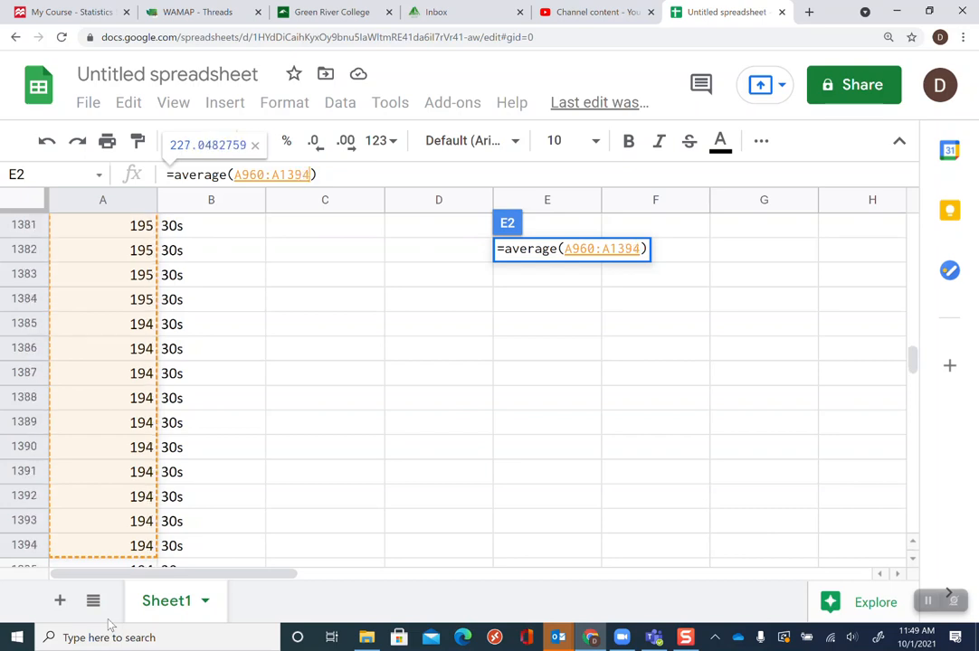
{"action": "left_click_drag", "start_coordinate": [108, 624], "coordinate": [116, 350]}
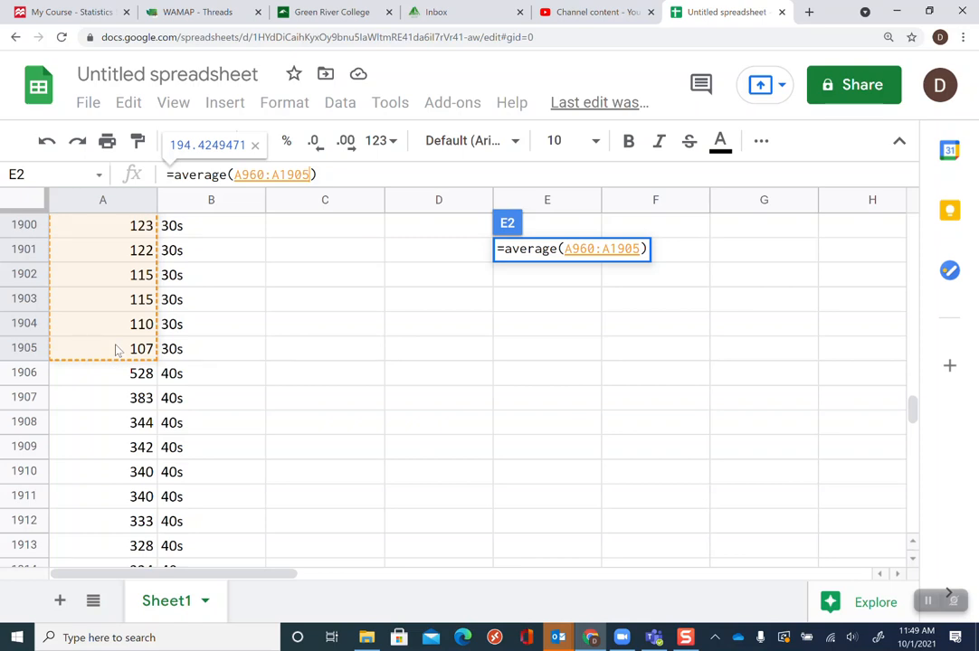
{"action": "left_click_drag", "start_coordinate": [116, 350], "coordinate": [116, 351]}
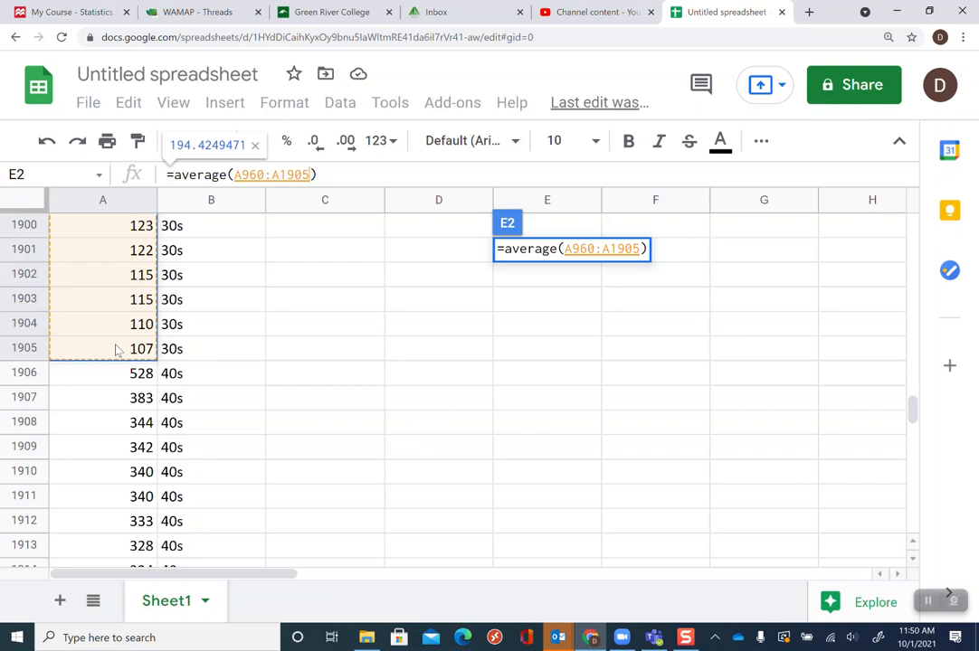
{"action": "key", "text": "Return"}
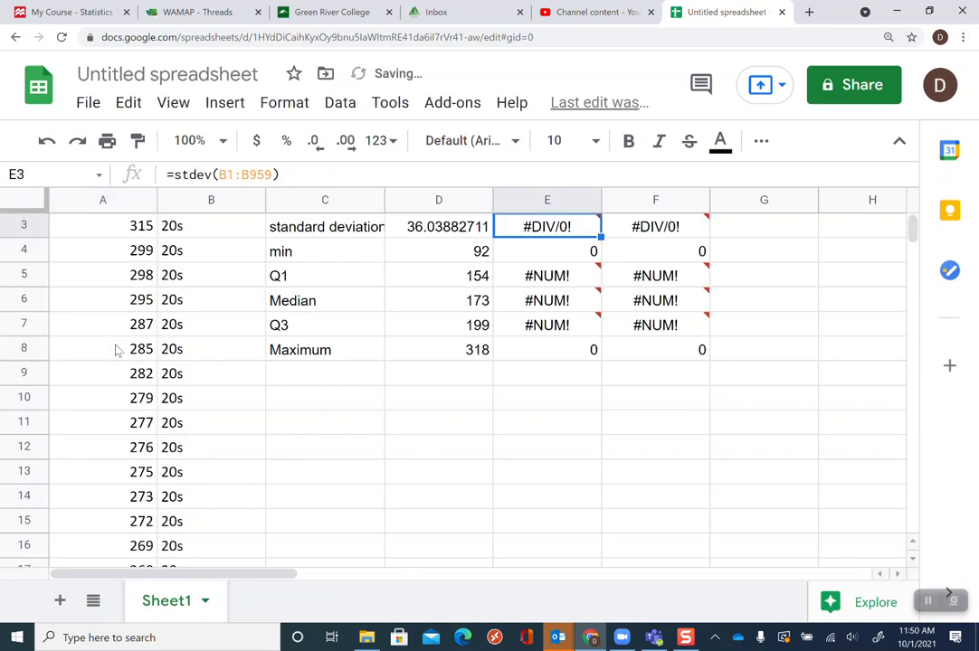
Change the 30s standard deviation formula in E3 to =stdev(A960:A1905)
{"action": "key", "text": "Up"}
{"action": "key", "text": "Up"}
{"action": "key", "text": "Down"}
{"action": "key", "text": "Down"}
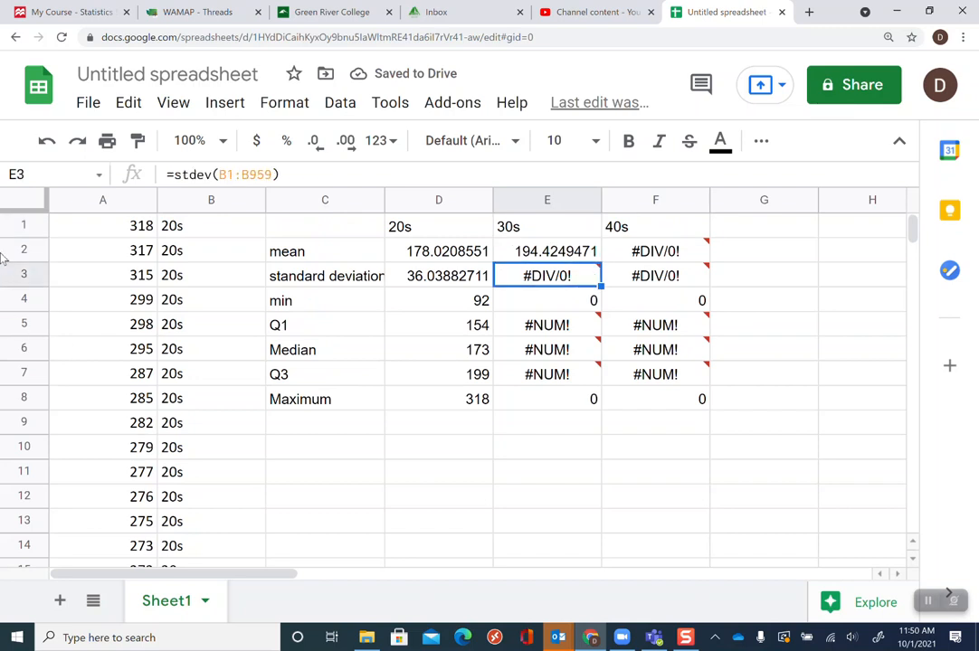
{"action": "left_click", "coordinate": [225, 173]}
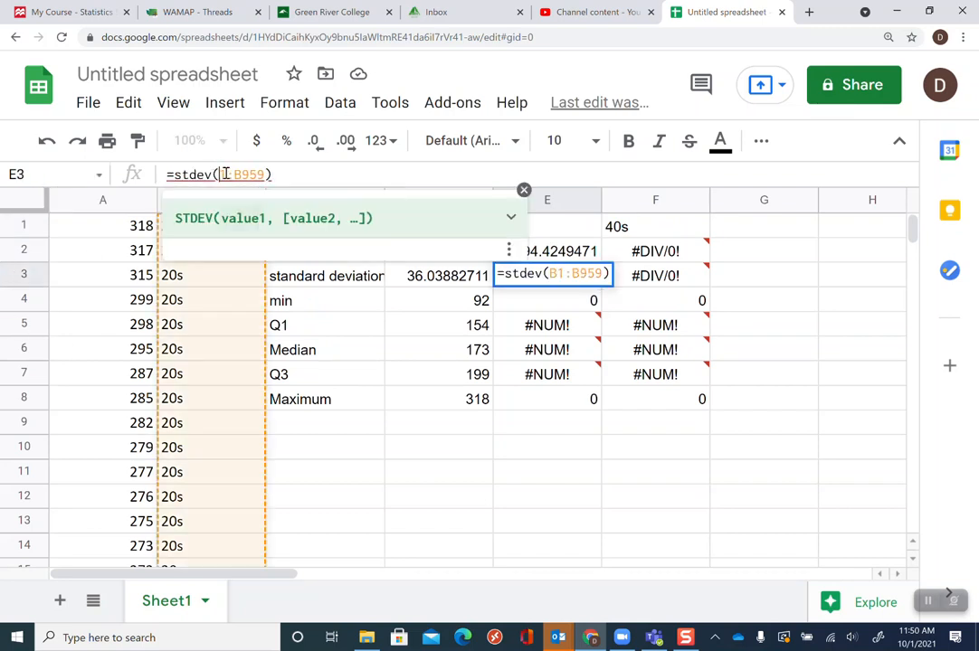
{"action": "type", "text": "A"}
{"action": "key", "text": "Delete"}
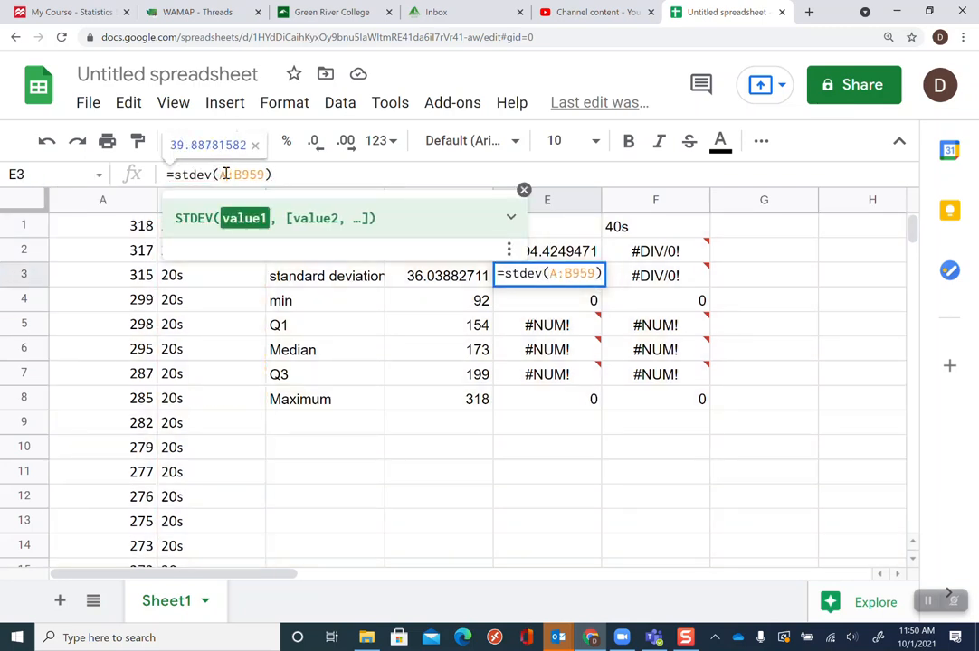
{"action": "type", "text": "960"}
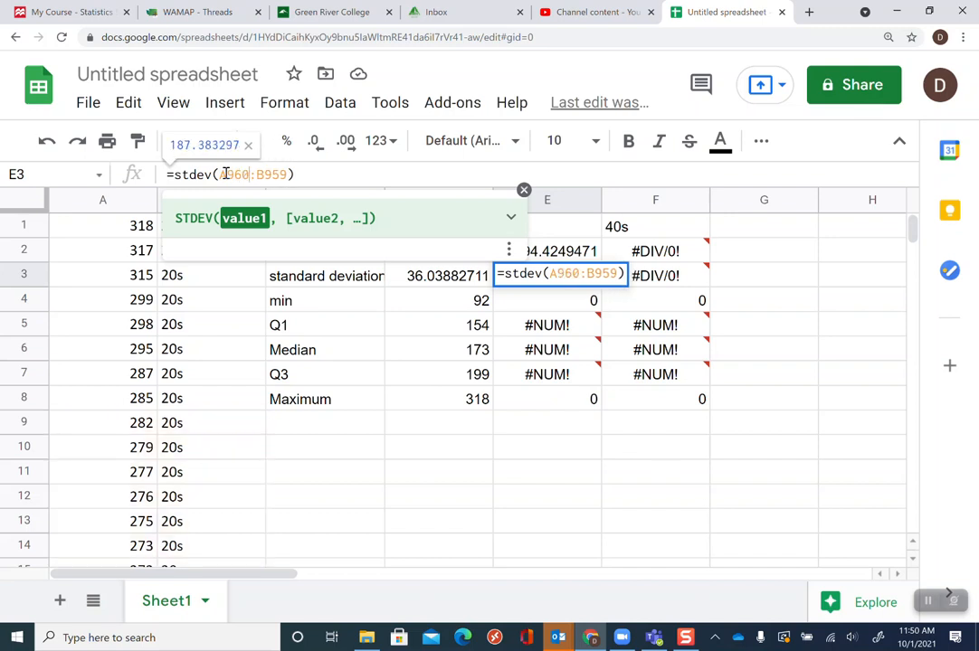
{"action": "key", "text": "Delete"}
{"action": "type", "text": "A1"}
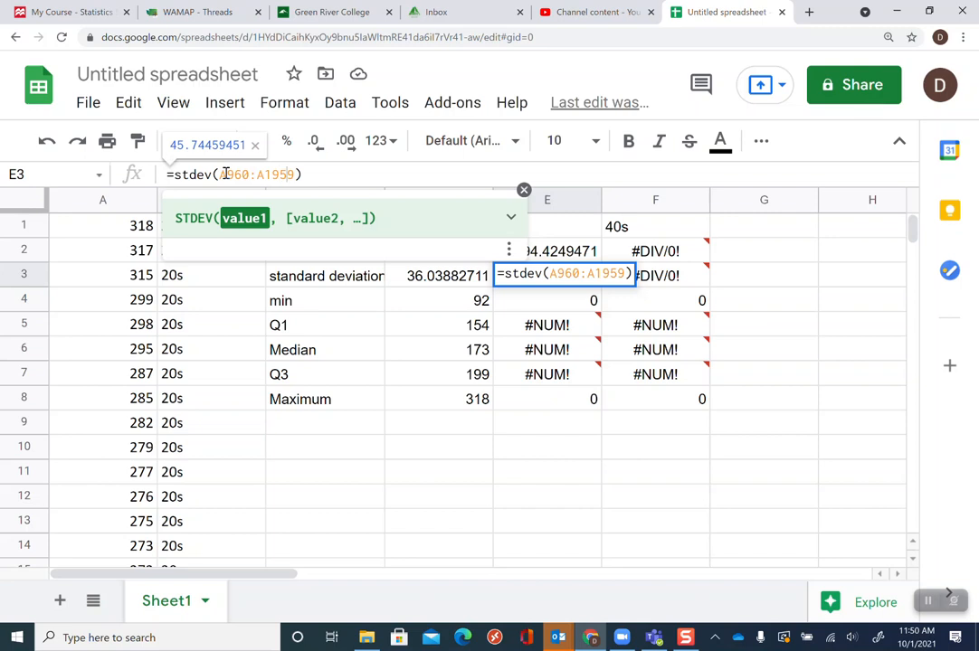
{"action": "key", "text": "BackSpace"}
{"action": "key", "text": "BackSpace"}
{"action": "type", "text": "05"}
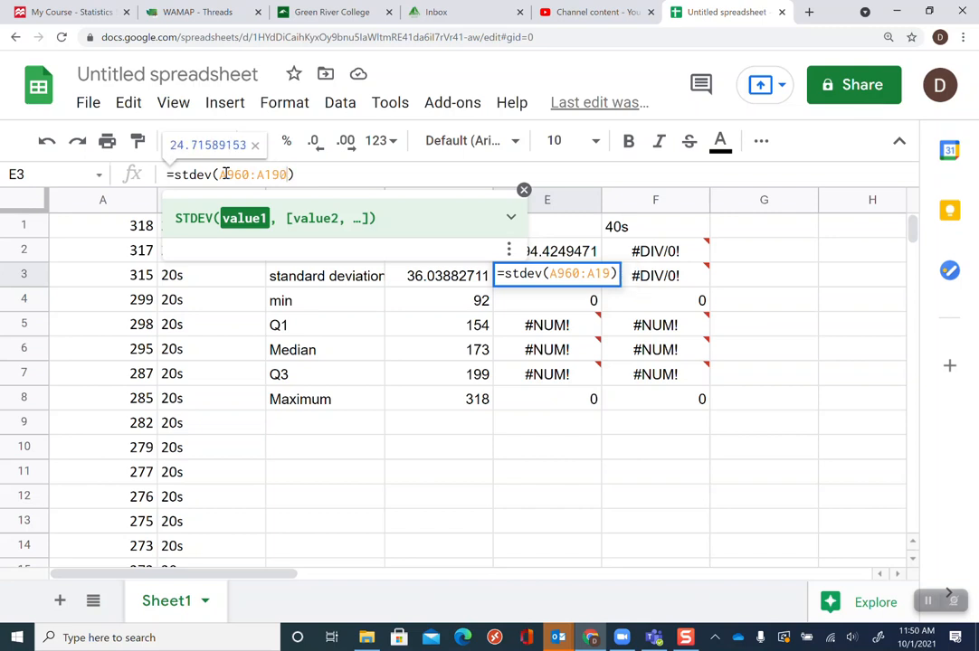
{"action": "key", "text": "Return"}
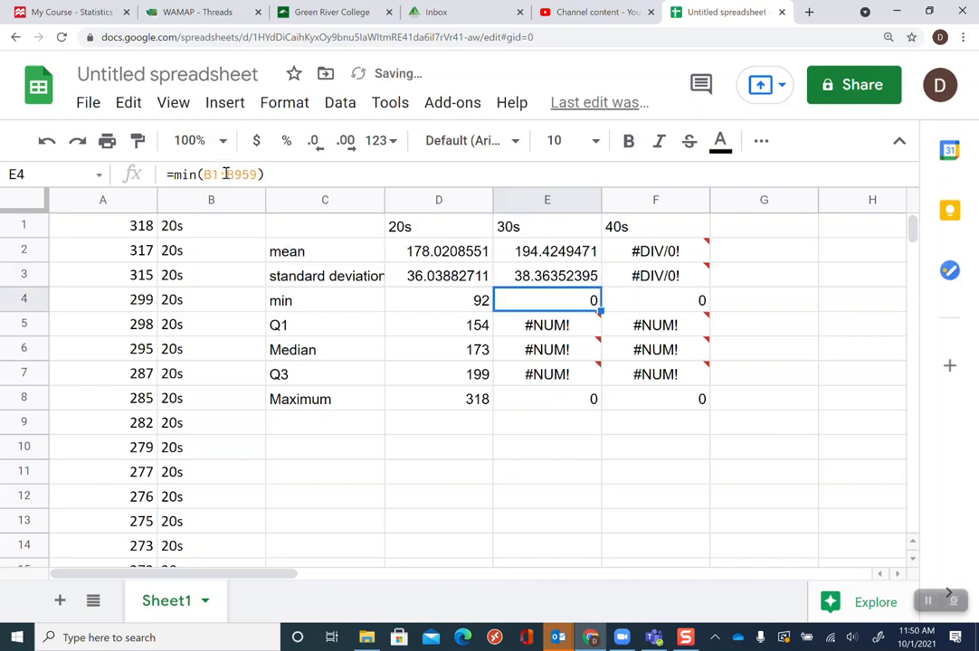
Change the 30s minimum formula in E4 to =min(A960:A1905)
{"action": "left_click", "coordinate": [210, 175]}
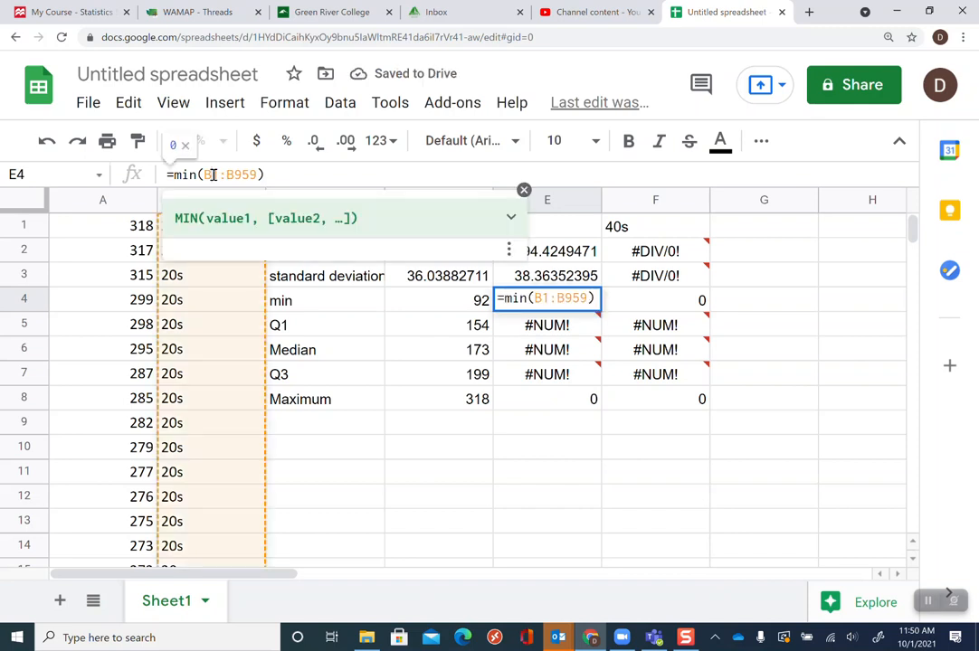
{"action": "double_click", "coordinate": [210, 175]}
{"action": "type", "text": "A1"}
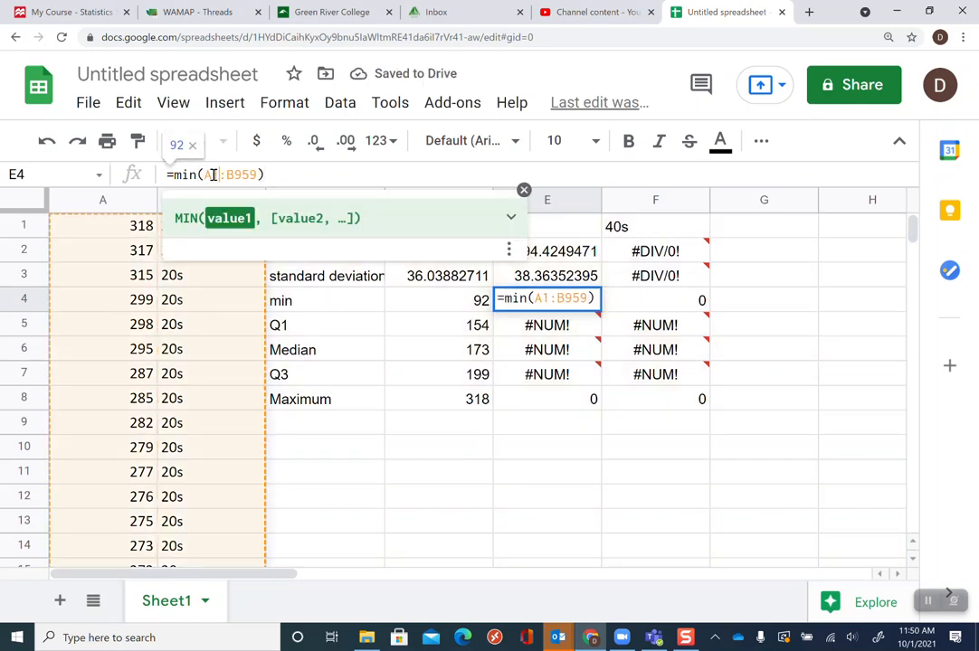
{"action": "key", "text": "BackSpace"}
{"action": "type", "text": "96"}
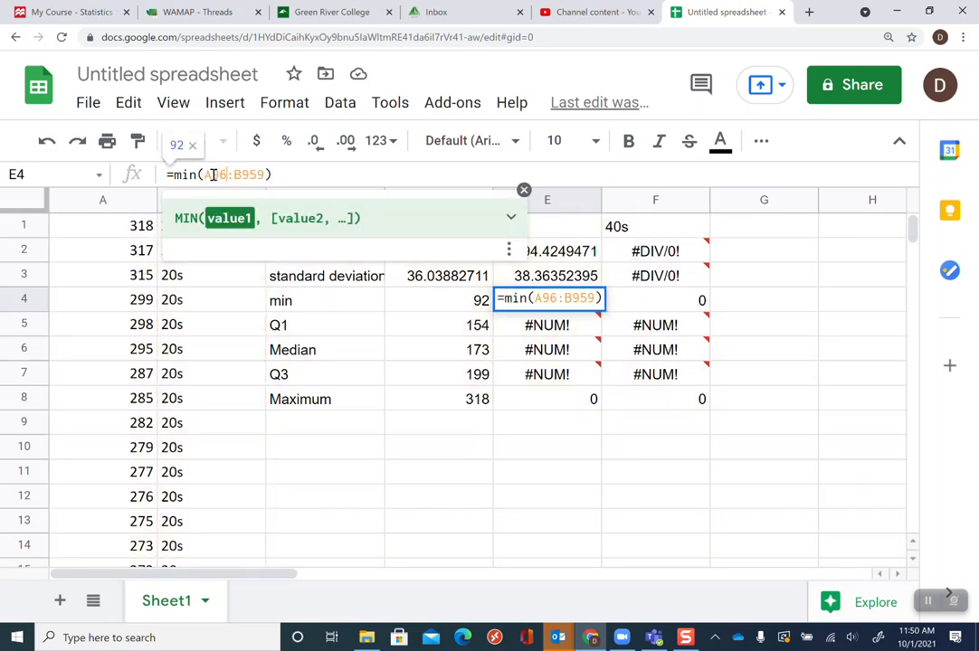
{"action": "type", "text": "0"}
{"action": "key", "text": "Right"}
{"action": "key", "text": "Right"}
{"action": "key", "text": "BackSpace"}
{"action": "type", "text": "A"}
{"action": "key", "text": "Delete"}
{"action": "key", "text": "Delete"}
{"action": "key", "text": "Delete"}
{"action": "type", "text": "1"}
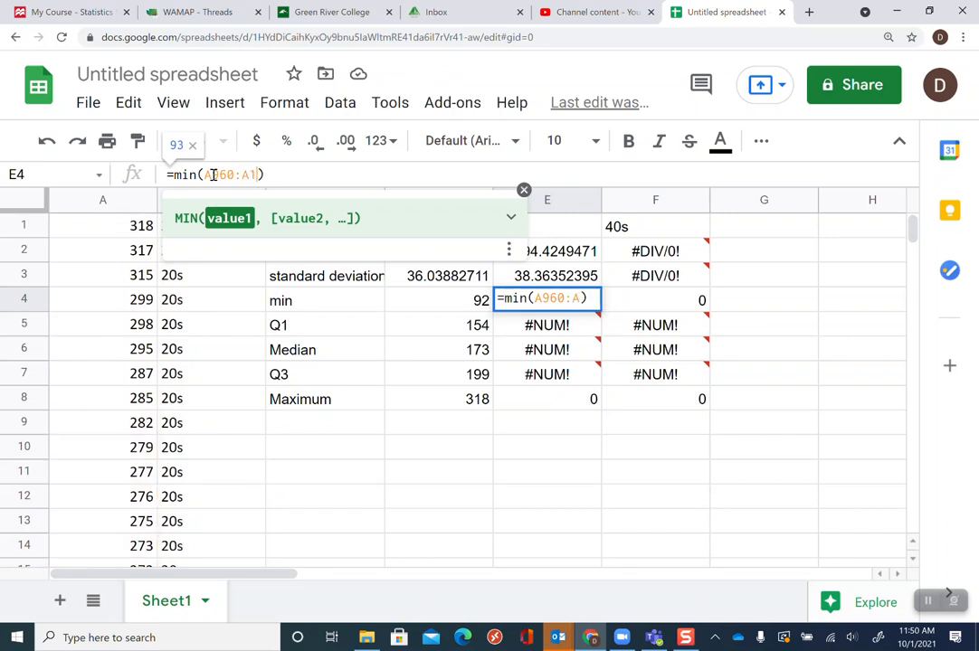
{"action": "type", "text": "905"}
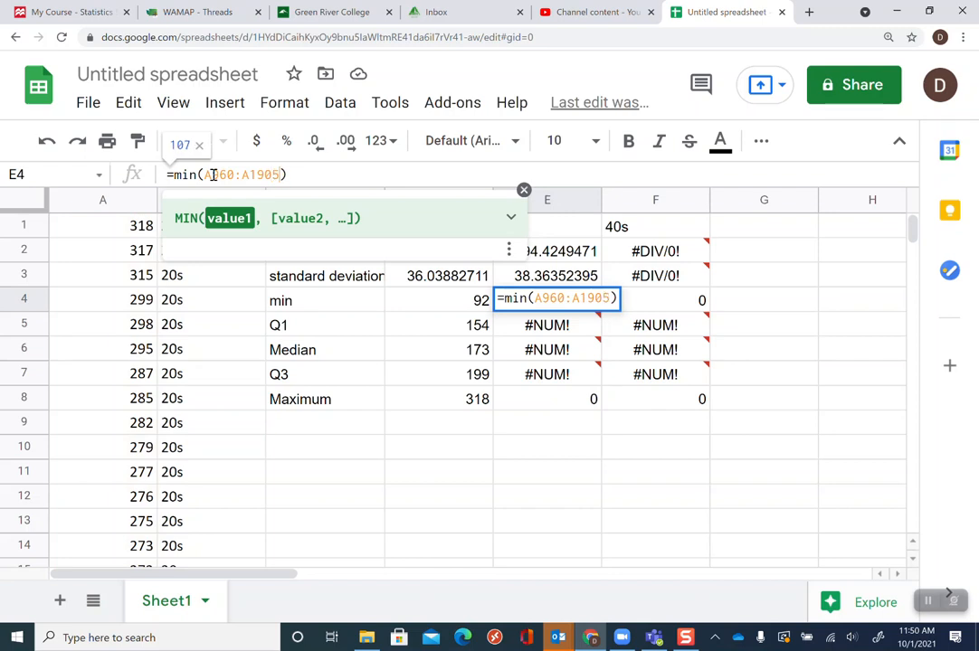
{"action": "key", "text": "Return"}
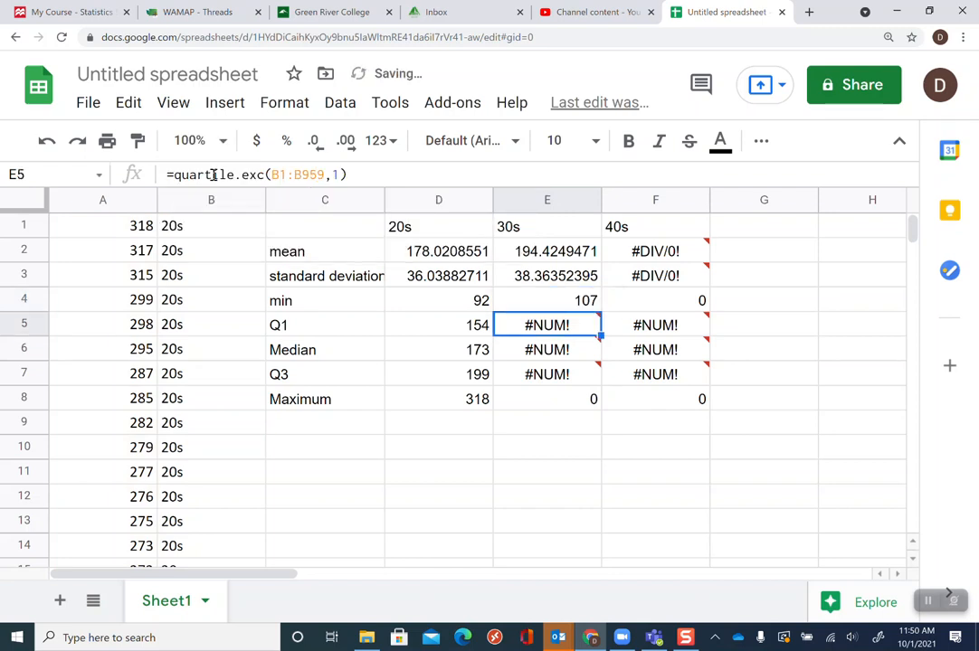
Change the 30s first quartile formula in E5 to =quartile.exc(A960:A1905,1)
{"action": "left_click", "coordinate": [278, 174]}
{"action": "key", "text": "BackSpace"}
{"action": "type", "text": "A"}
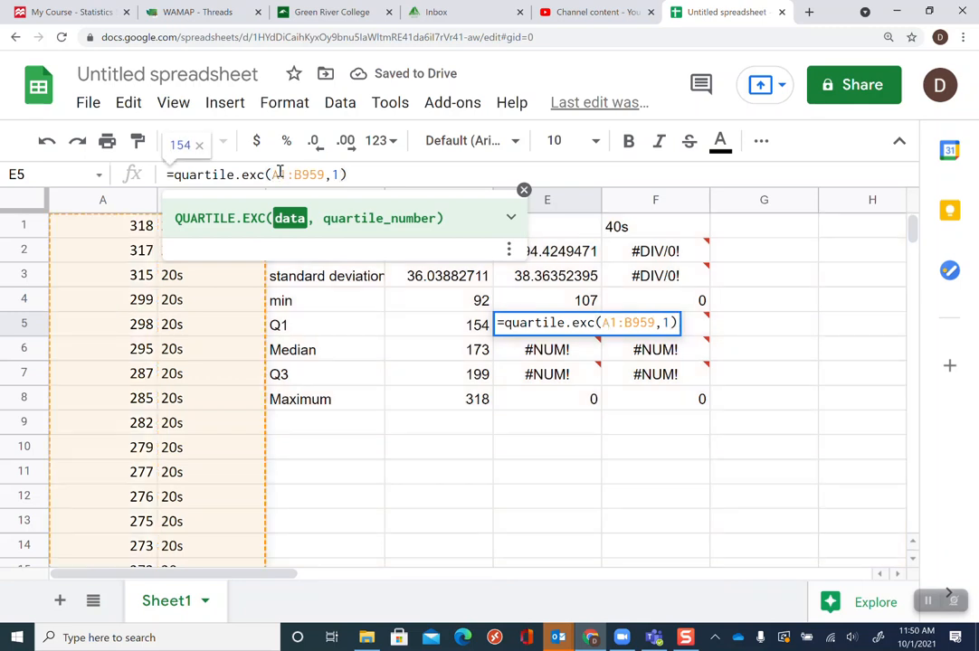
{"action": "type", "text": "960"}
{"action": "key", "text": "shift+Right"}
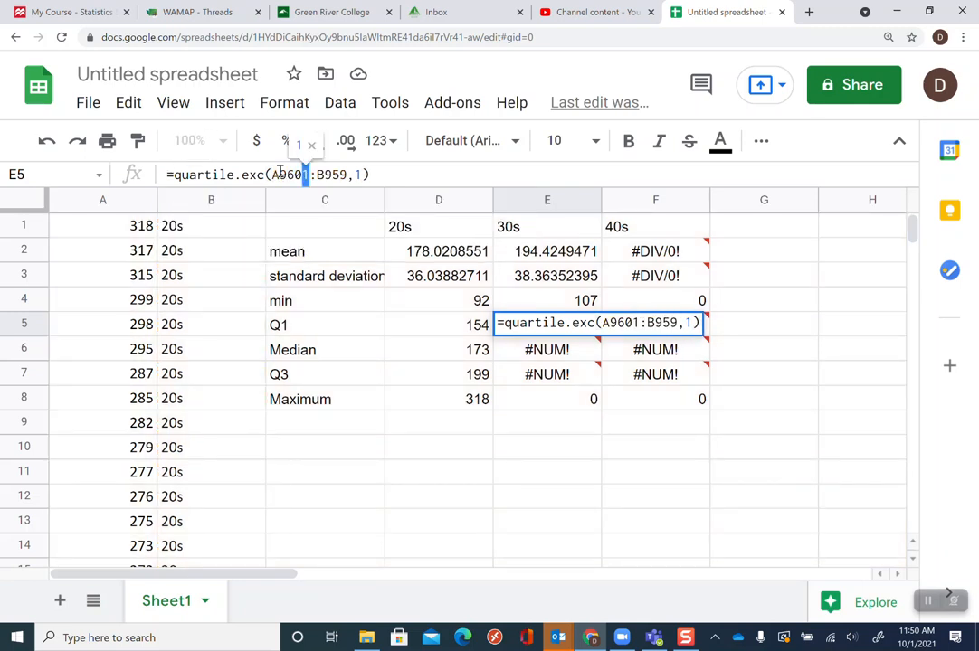
{"action": "key", "text": "Delete"}
{"action": "key", "text": "Right"}
{"action": "key", "text": "Delete"}
{"action": "type", "text": "A1"}
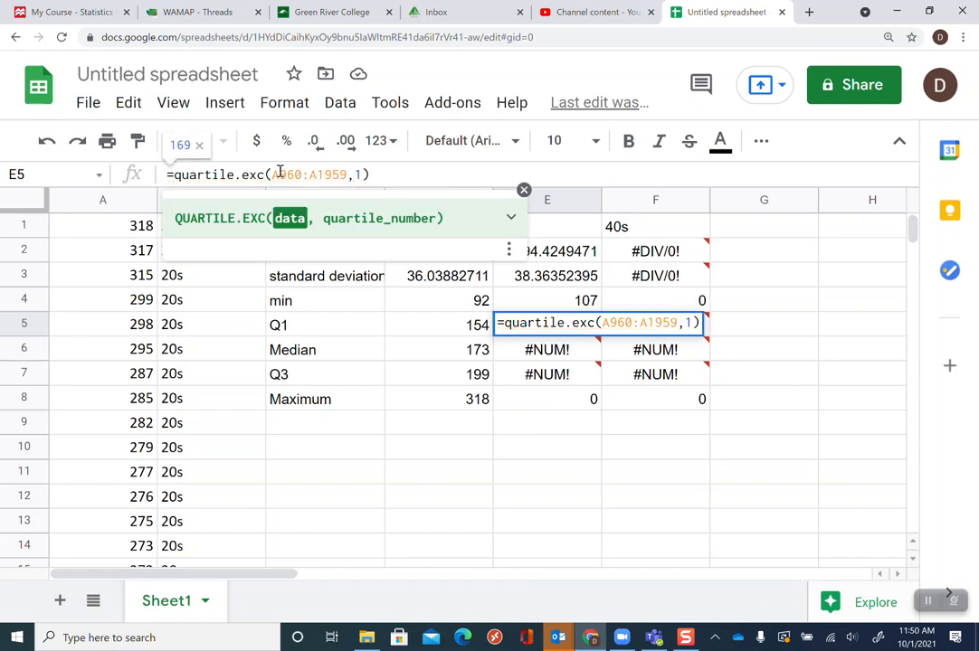
{"action": "key", "text": "Right"}
{"action": "type", "text": "0"}
{"action": "key", "text": "Right"}
{"action": "key", "text": "Right"}
{"action": "key", "text": "BackSpace"}
{"action": "key", "text": "Return"}
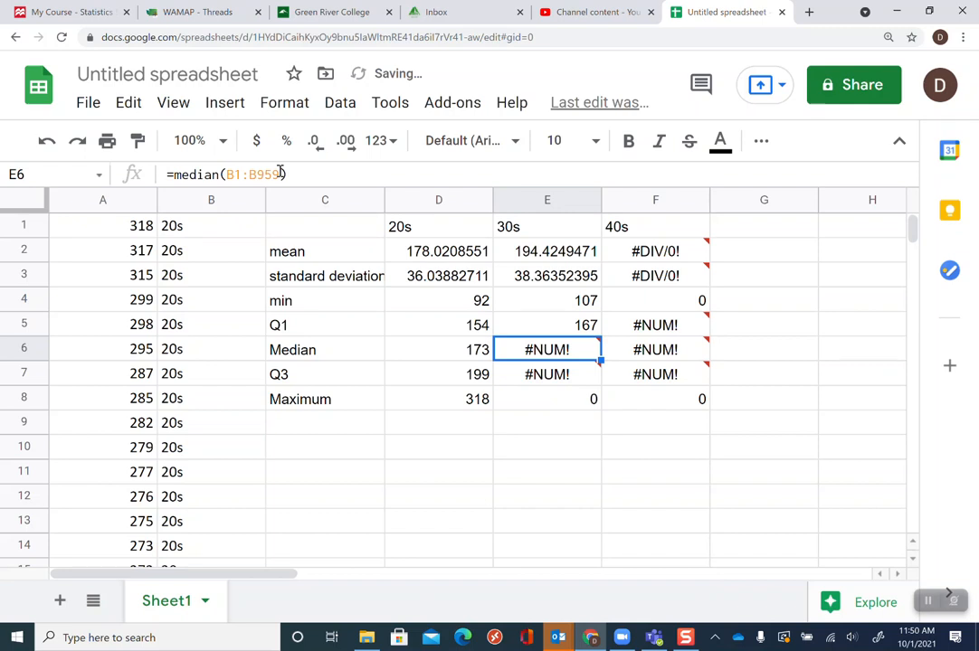
Change the 30s median formula in E6 to =median(A960:A1905)
{"action": "left_click", "coordinate": [231, 175]}
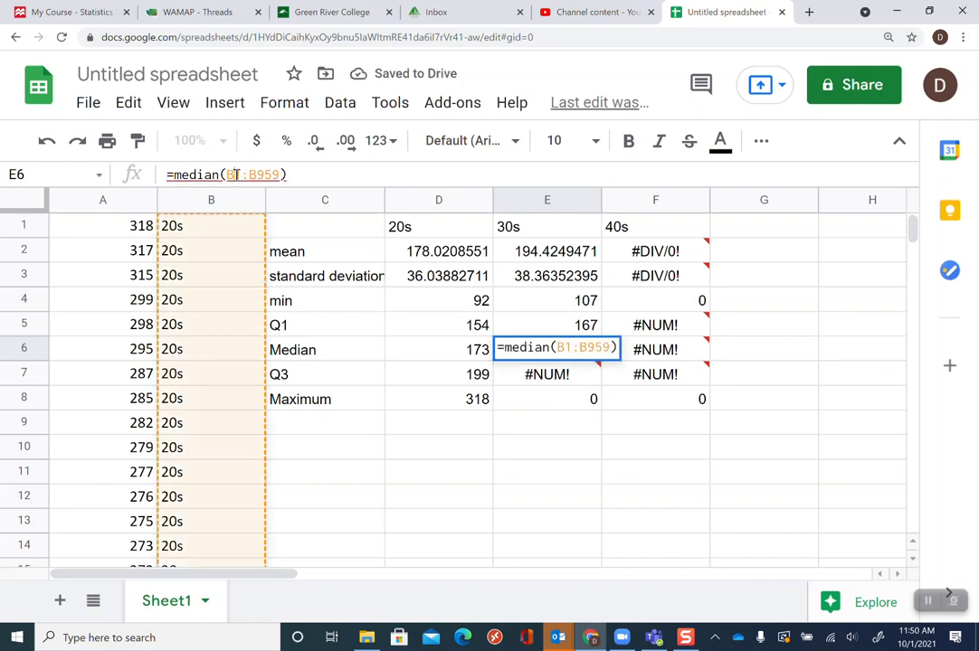
{"action": "left_click", "coordinate": [236, 175]}
{"action": "key", "text": "BackSpace"}
{"action": "key", "text": "BackSpace"}
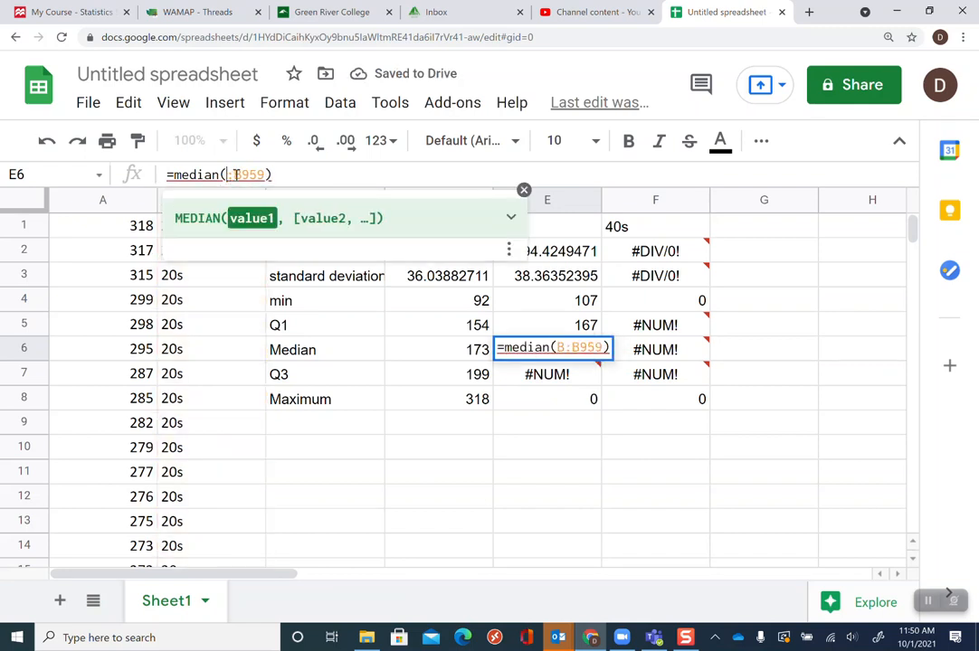
{"action": "type", "text": "A9"}
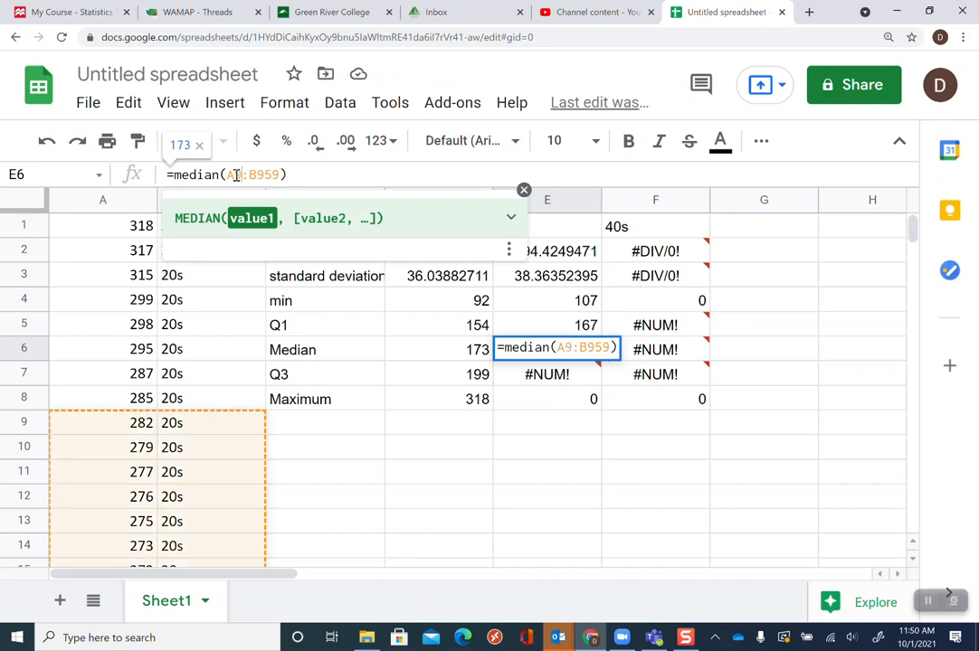
{"action": "type", "text": "60:"}
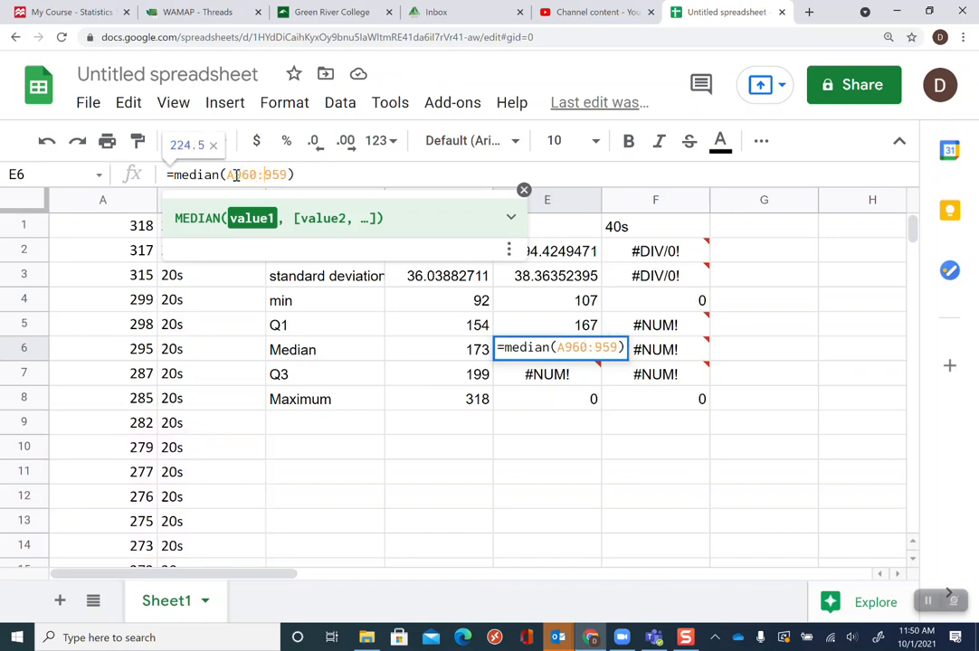
{"action": "type", "text": "A"}
{"action": "key", "text": "Delete"}
{"action": "type", "text": "19"}
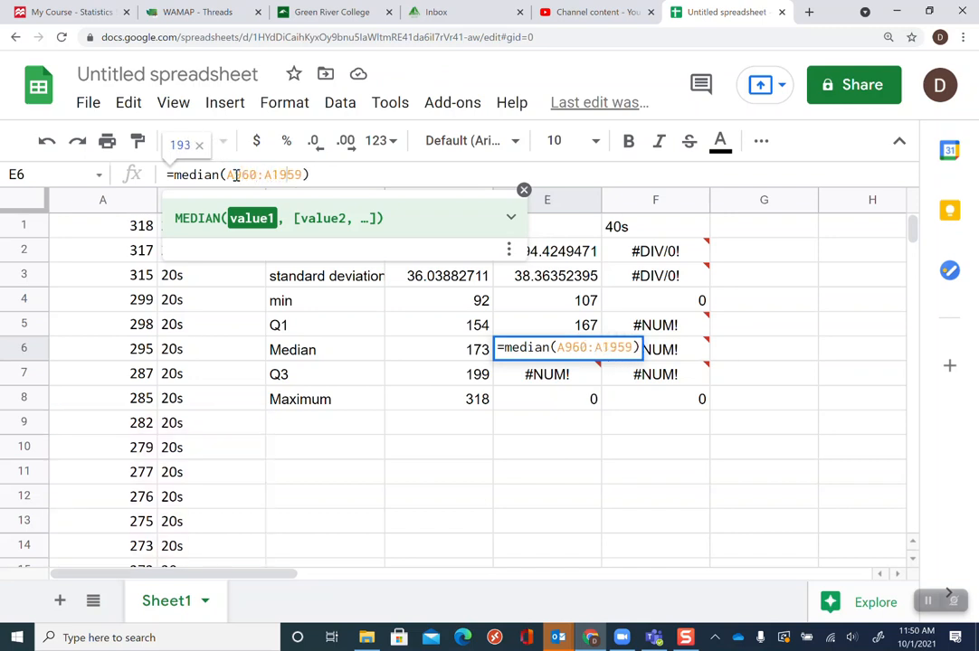
{"action": "type", "text": "0"}
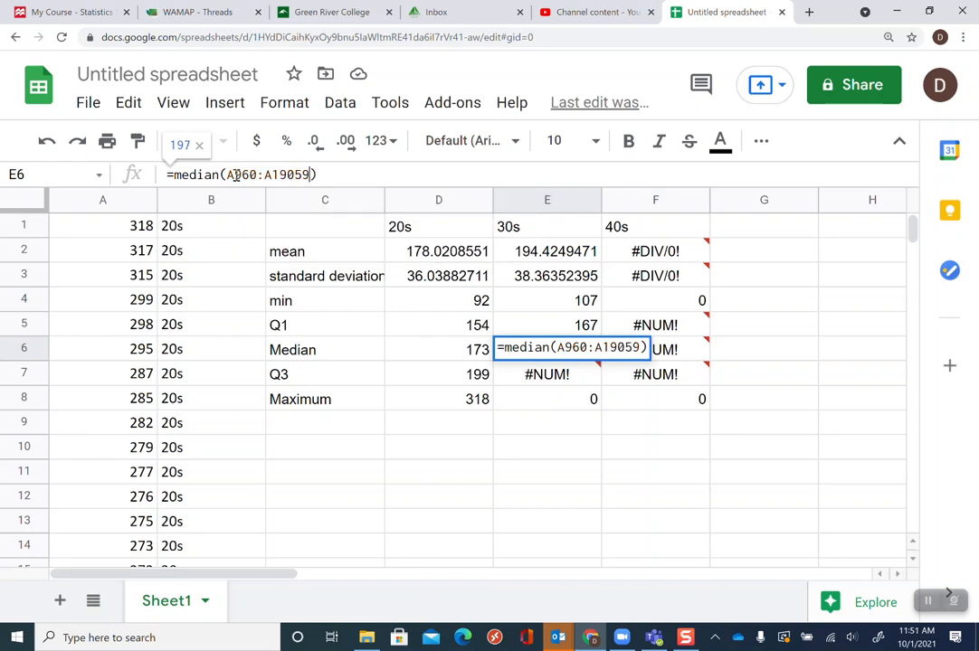
{"action": "key", "text": "BackSpace"}
{"action": "key", "text": "Return"}
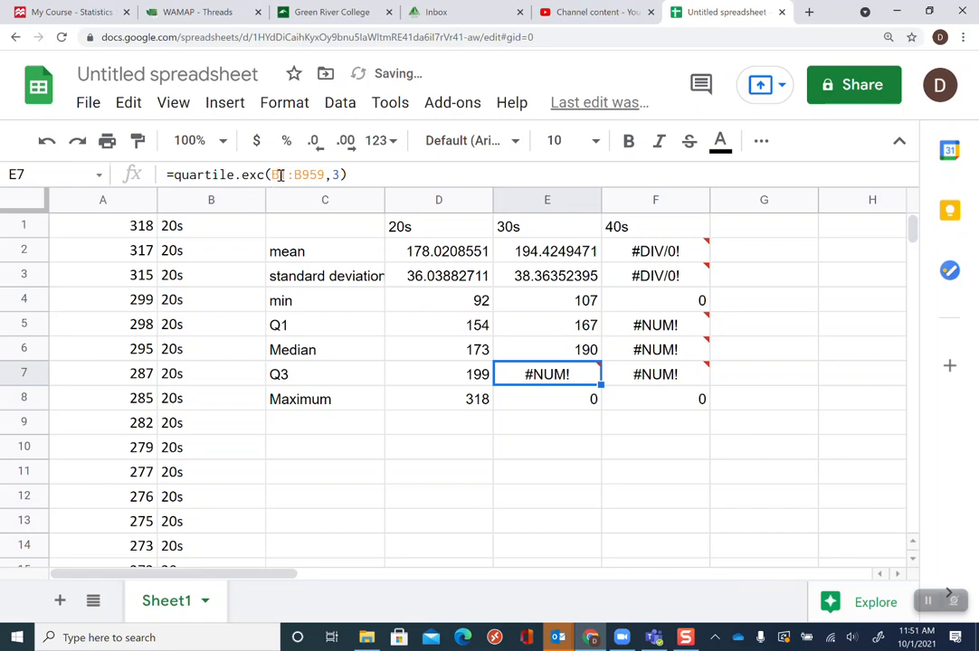
Change the 30s third quartile formula in E7 to =quartile.exc(A960:A1905,3)
{"action": "left_click", "coordinate": [278, 175]}
{"action": "double_click", "coordinate": [278, 174]}
{"action": "type", "text": "A1"}
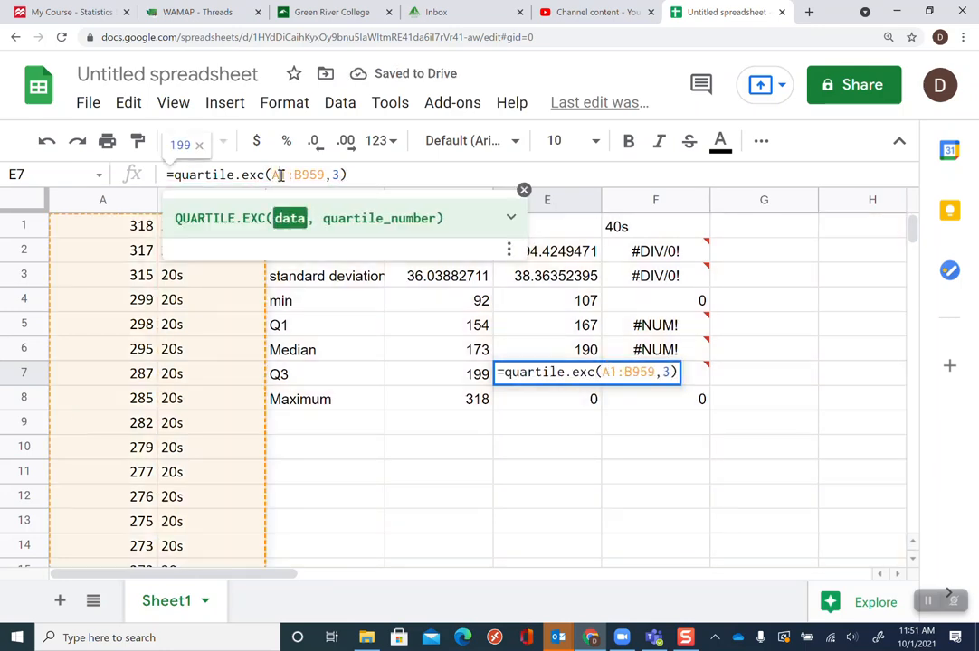
{"action": "type", "text": "960,"}
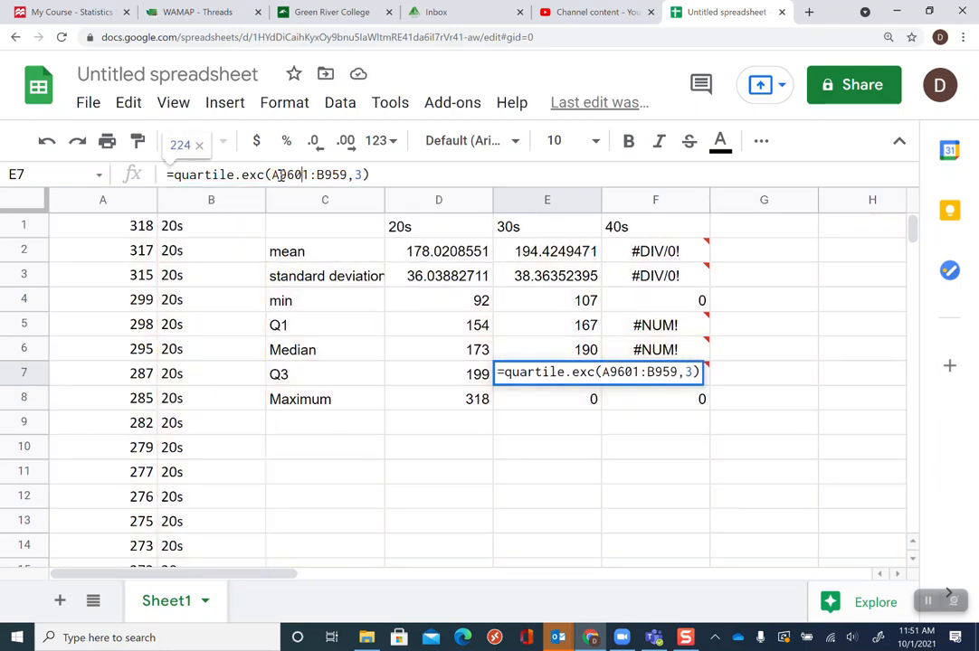
{"action": "type", "text": "a"}
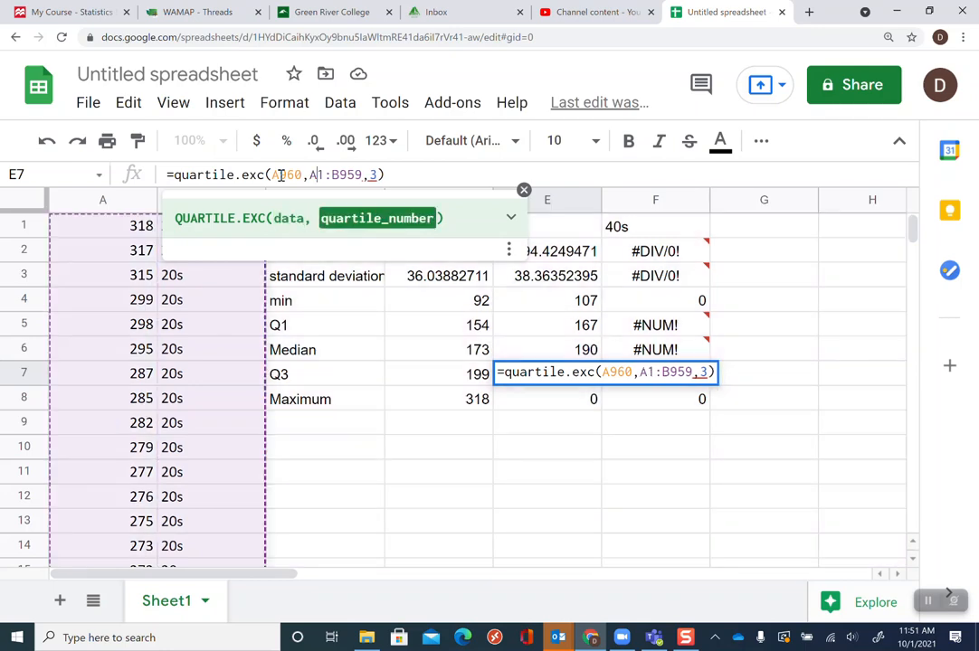
{"action": "type", "text": "1905"}
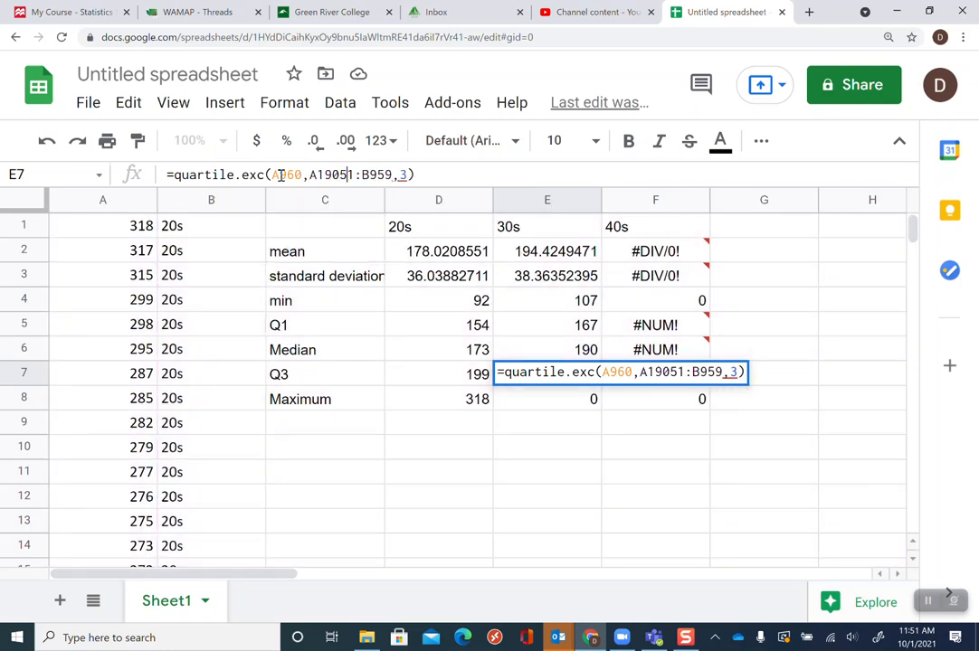
{"action": "type", "text": ")"}
{"action": "key", "text": "shift+Right"}
{"action": "key", "text": "shift+Right"}
{"action": "key", "text": "shift+Right"}
{"action": "key", "text": "shift+Right"}
{"action": "key", "text": "shift+Right"}
{"action": "key", "text": "shift+Right"}
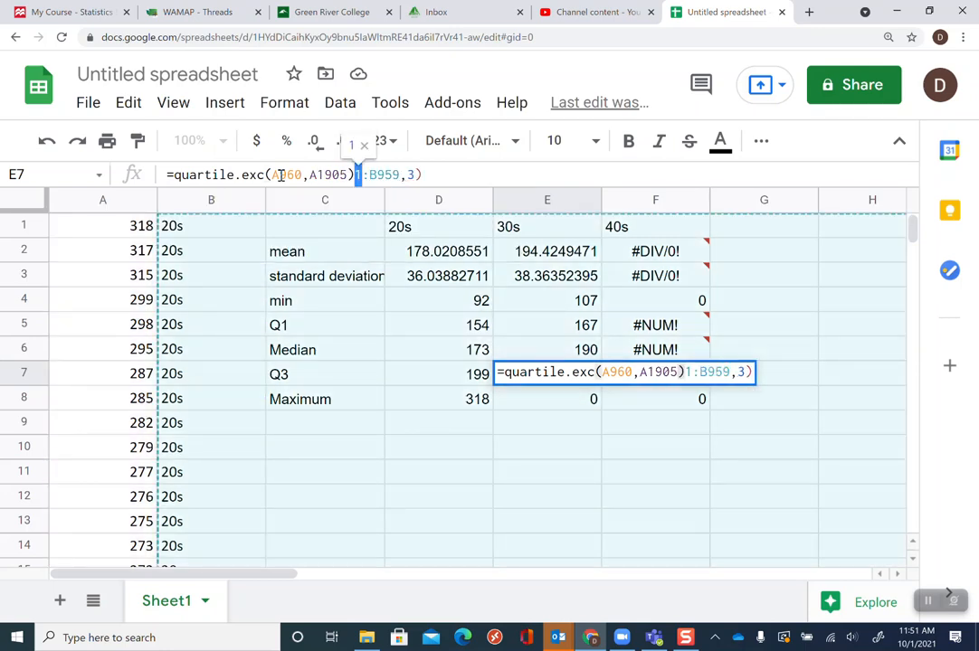
{"action": "key", "text": "BackSpace"}
{"action": "key", "text": "BackSpace"}
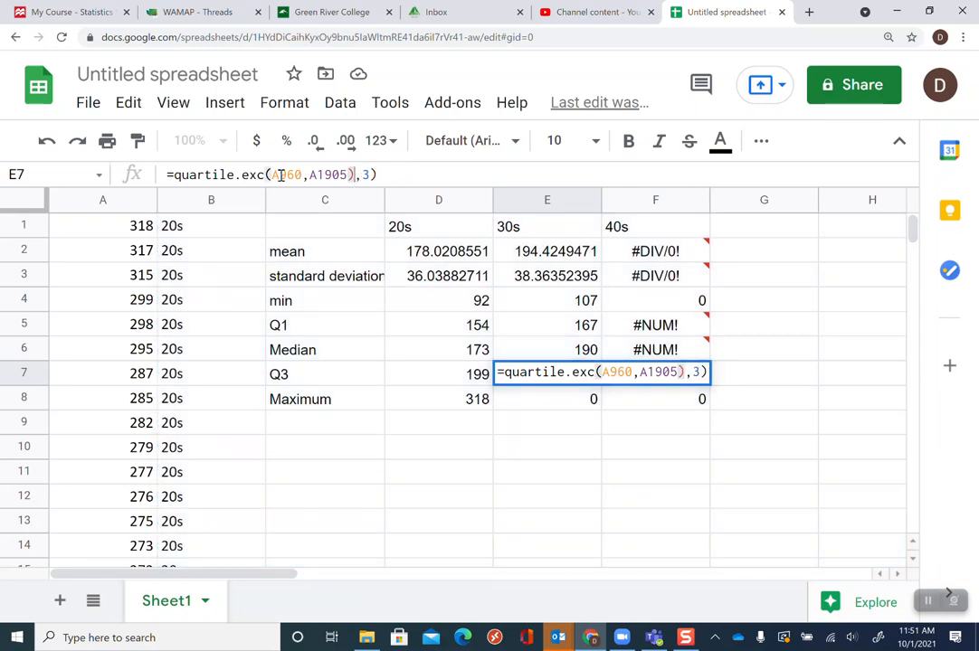
{"action": "key", "text": "Left"}
{"action": "key", "text": "Left"}
{"action": "key", "text": "Left"}
{"action": "key", "text": "Left"}
{"action": "key", "text": "Left"}
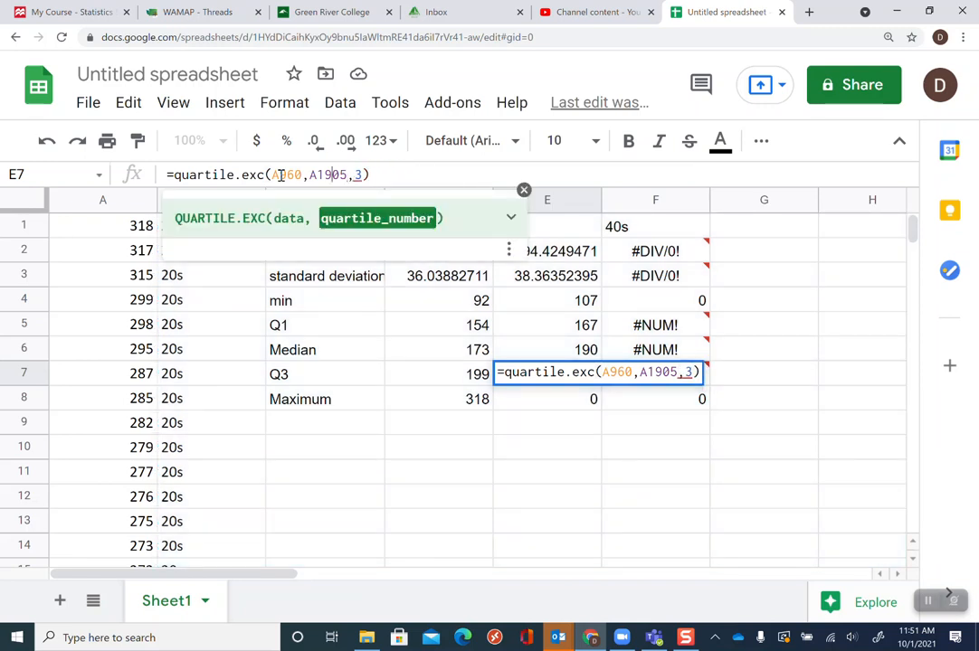
{"action": "key", "text": "BackSpace"}
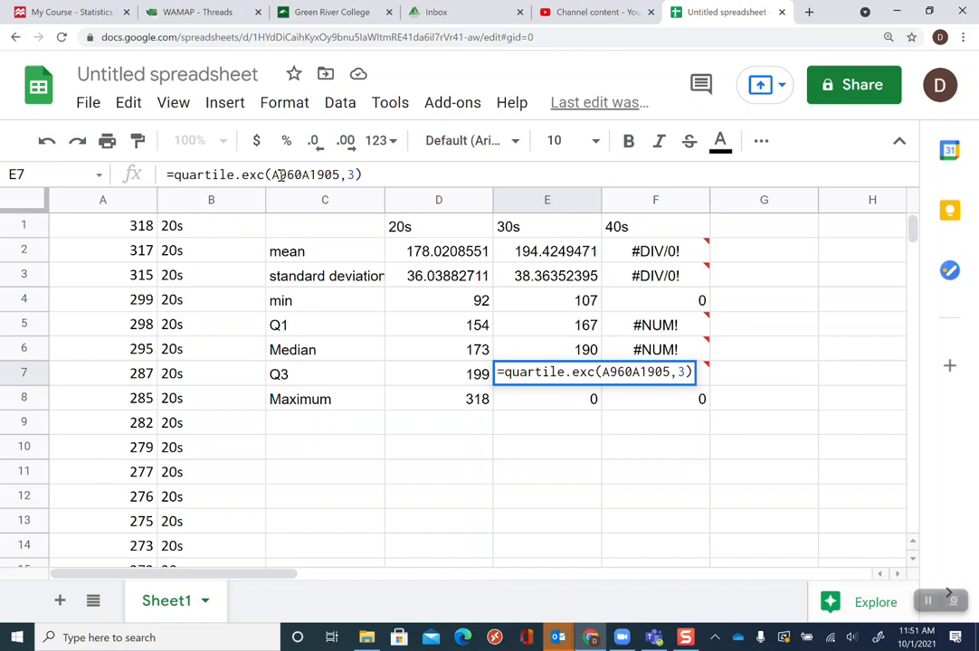
{"action": "type", "text": ":"}
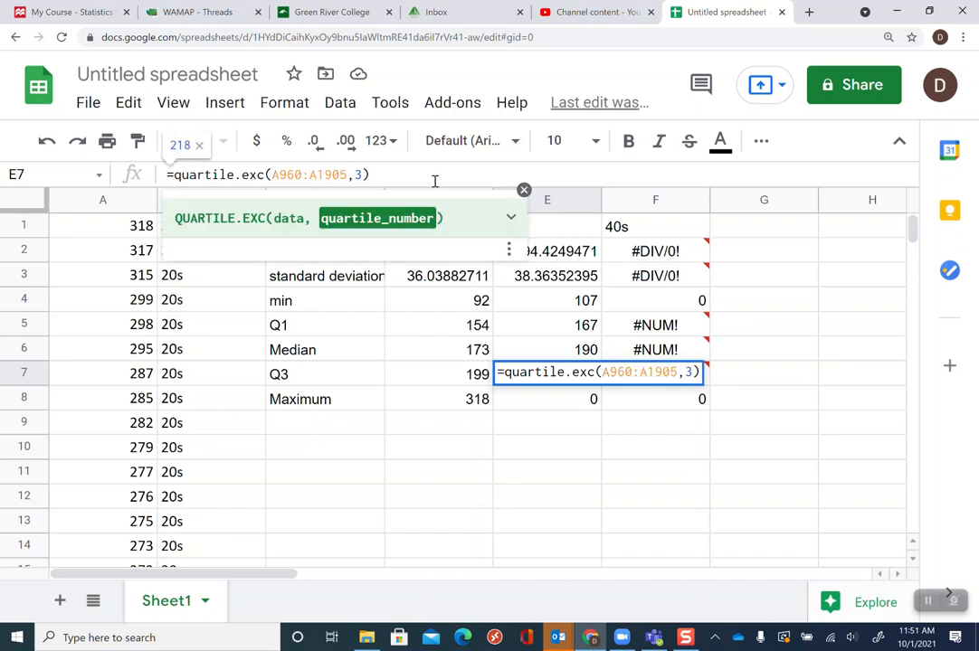
{"action": "left_click", "coordinate": [435, 174]}
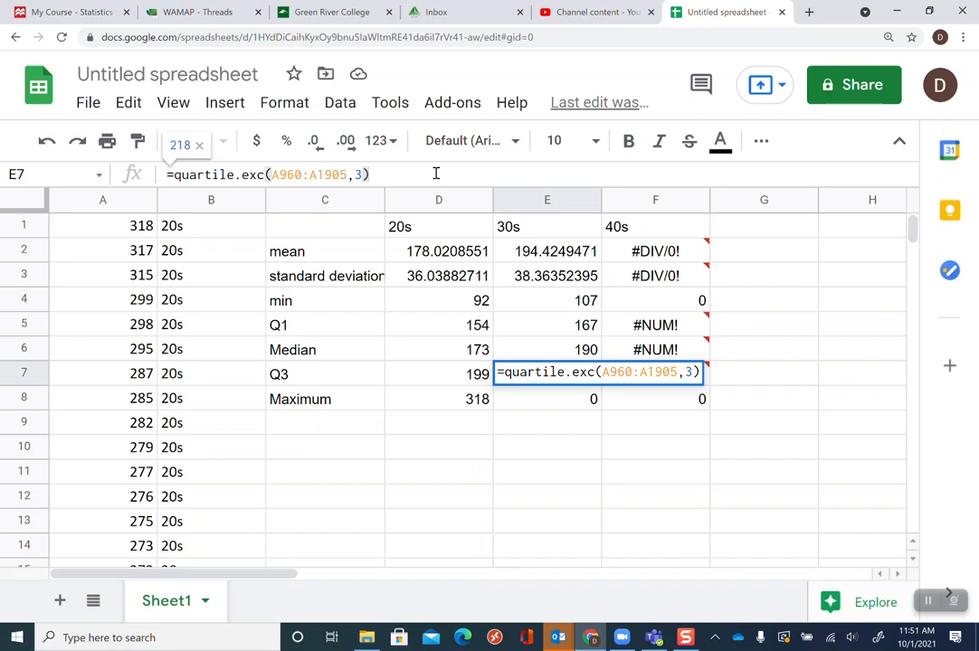
{"action": "key", "text": "Return"}
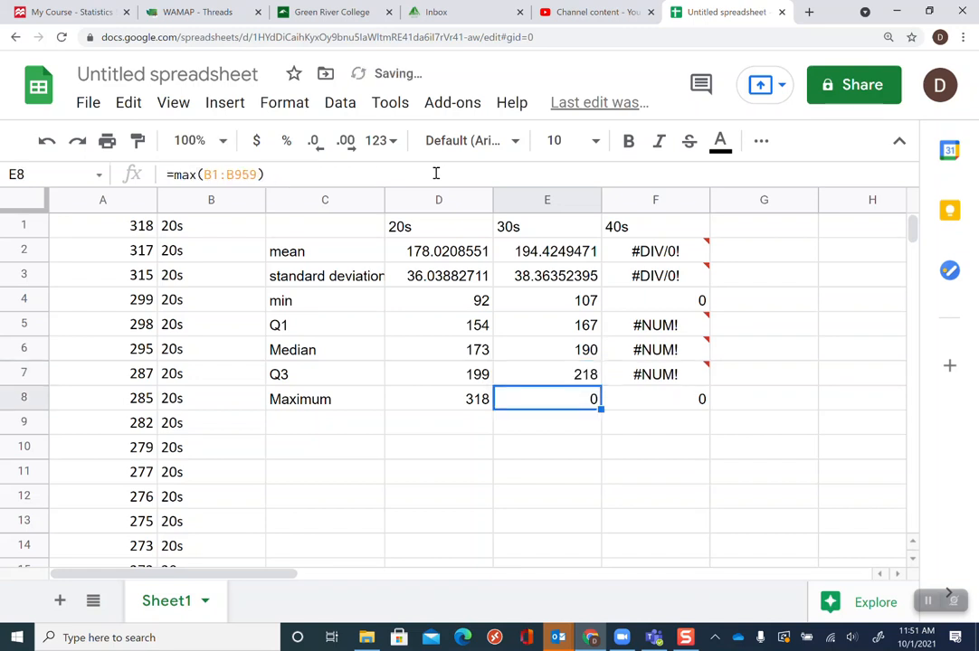
Change the 30s maximum formula in E8 to =max(A960:A1905)
{"action": "left_click", "coordinate": [220, 177]}
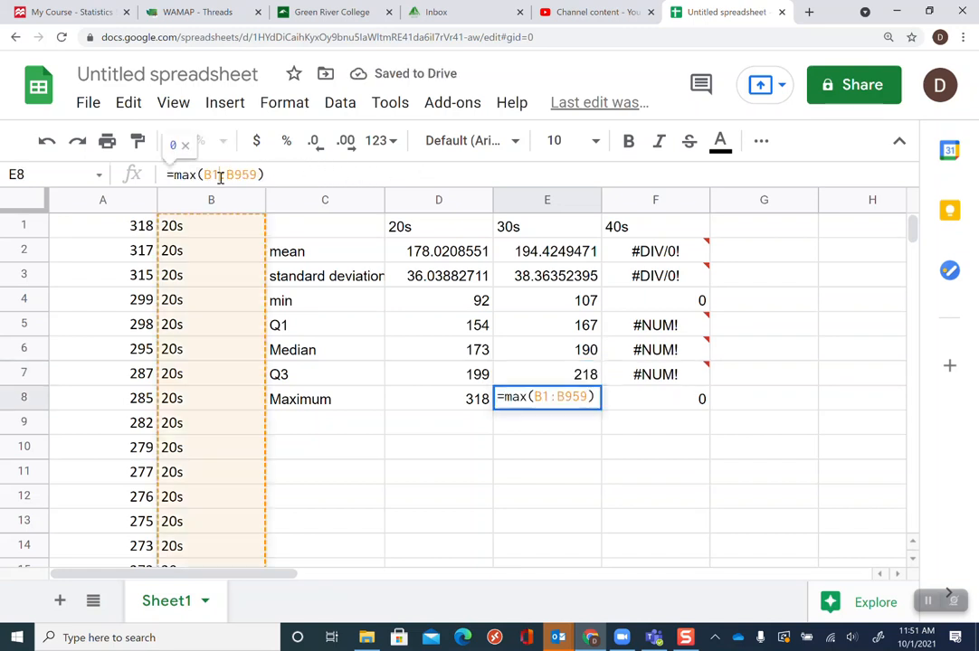
{"action": "key", "text": "BackSpace"}
{"action": "key", "text": "BackSpace"}
{"action": "type", "text": "A"}
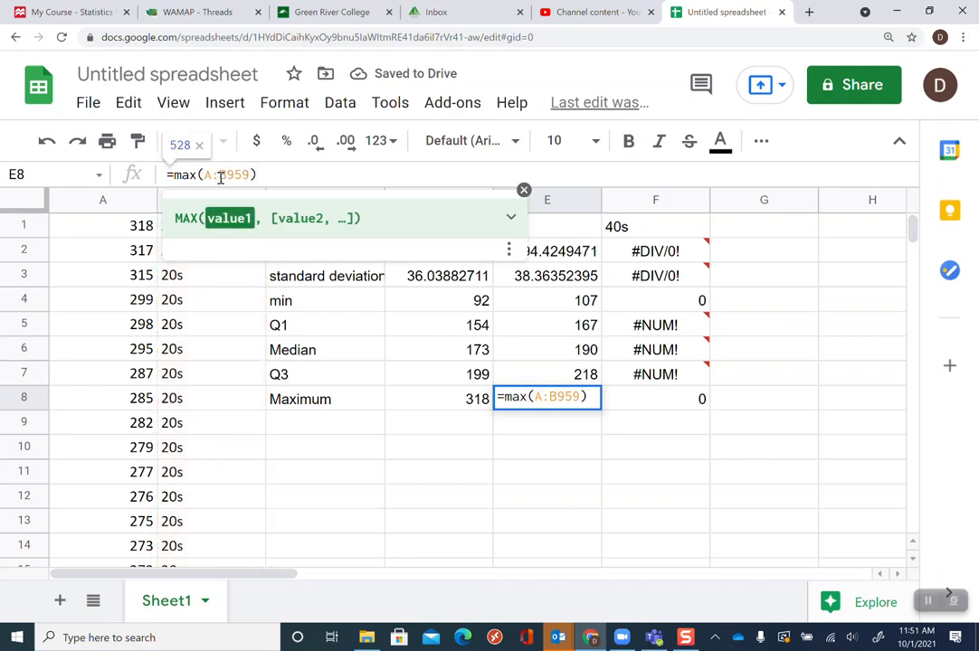
{"action": "type", "text": "960:"}
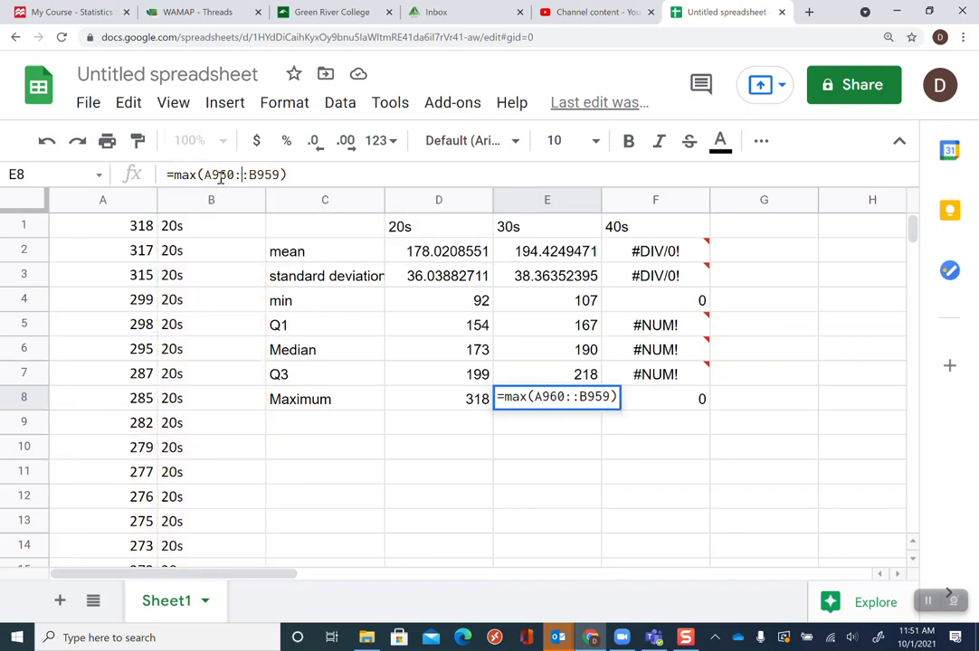
{"action": "type", "text": "A"}
{"action": "type", "text": "1905"}
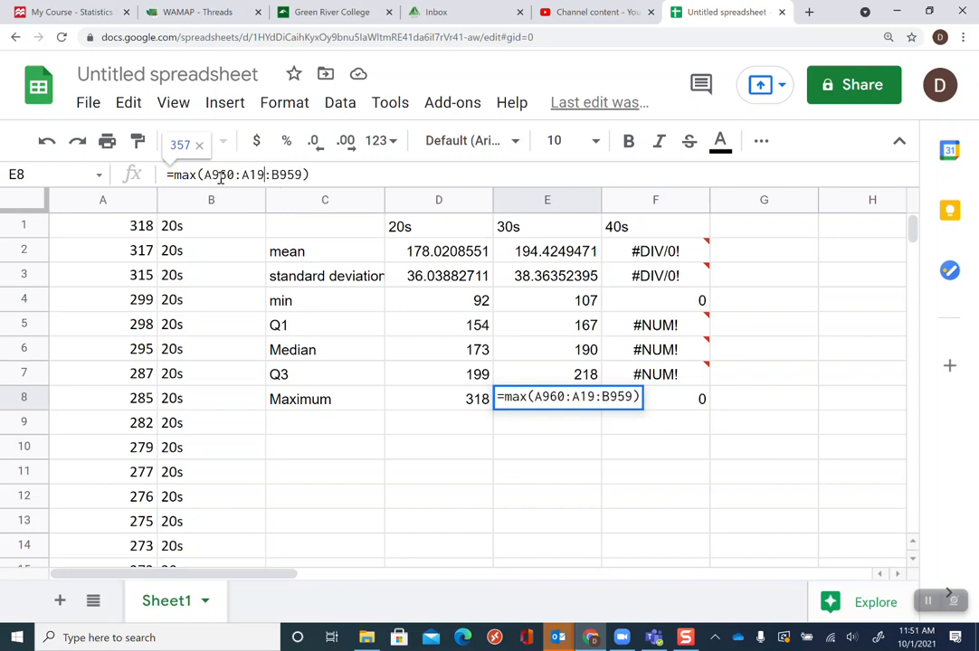
{"action": "key", "text": "shift+Right"}
{"action": "key", "text": "shift+Right"}
{"action": "key", "text": "shift+Right"}
{"action": "key", "text": "shift+Right"}
{"action": "key", "text": "shift+Right"}
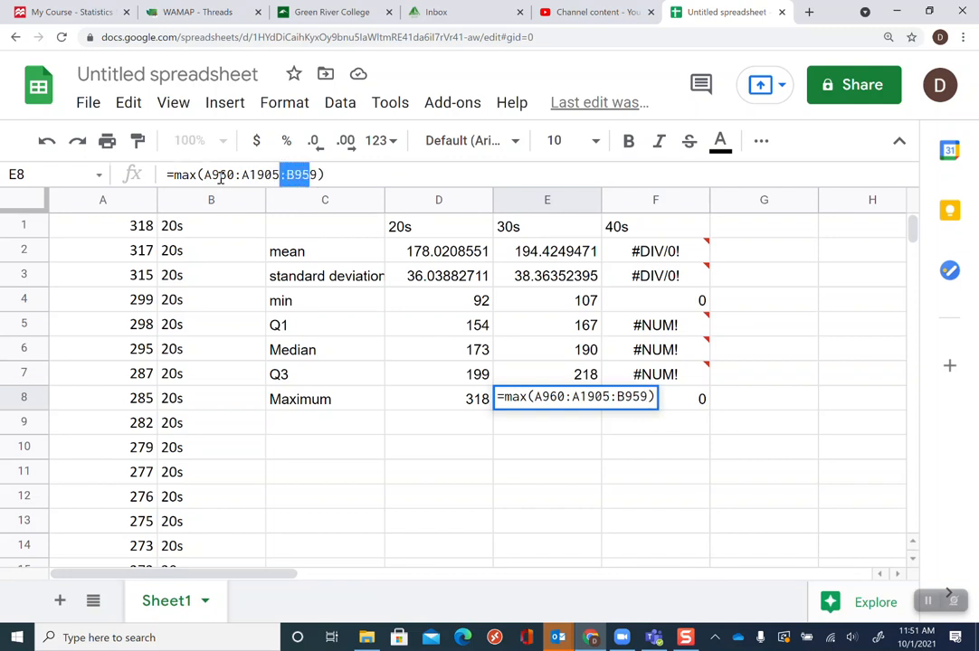
{"action": "key", "text": "BackSpace"}
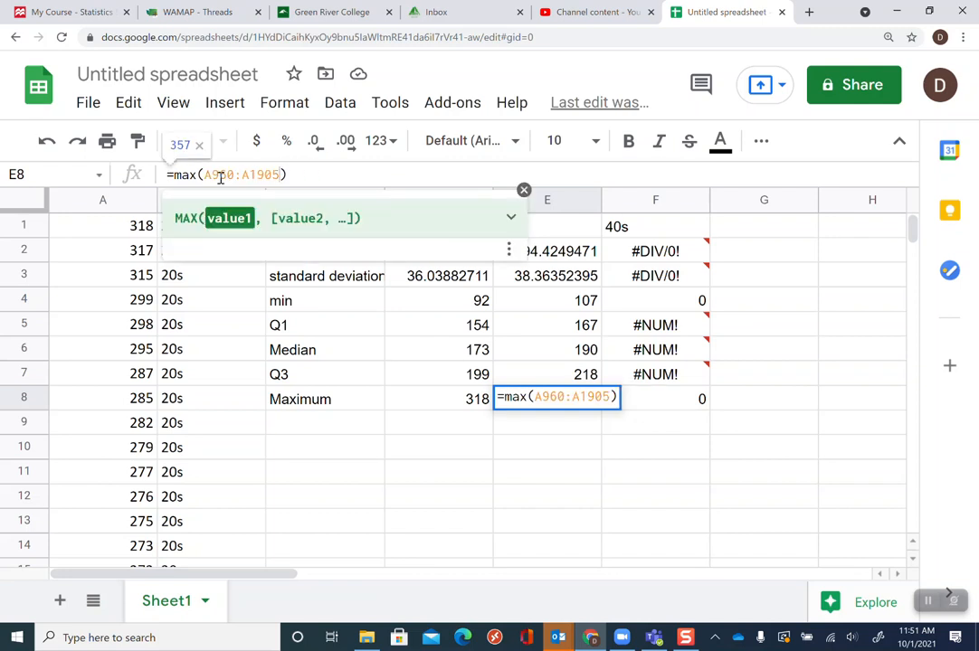
{"action": "key", "text": "Return"}
Change the 40s mean formula in F2 to =average(A1906:A2959)
{"action": "key", "text": "Up"}
{"action": "key", "text": "Up"}
{"action": "key", "text": "Up"}
{"action": "key", "text": "Up"}
{"action": "key", "text": "Up"}
{"action": "key", "text": "Up"}
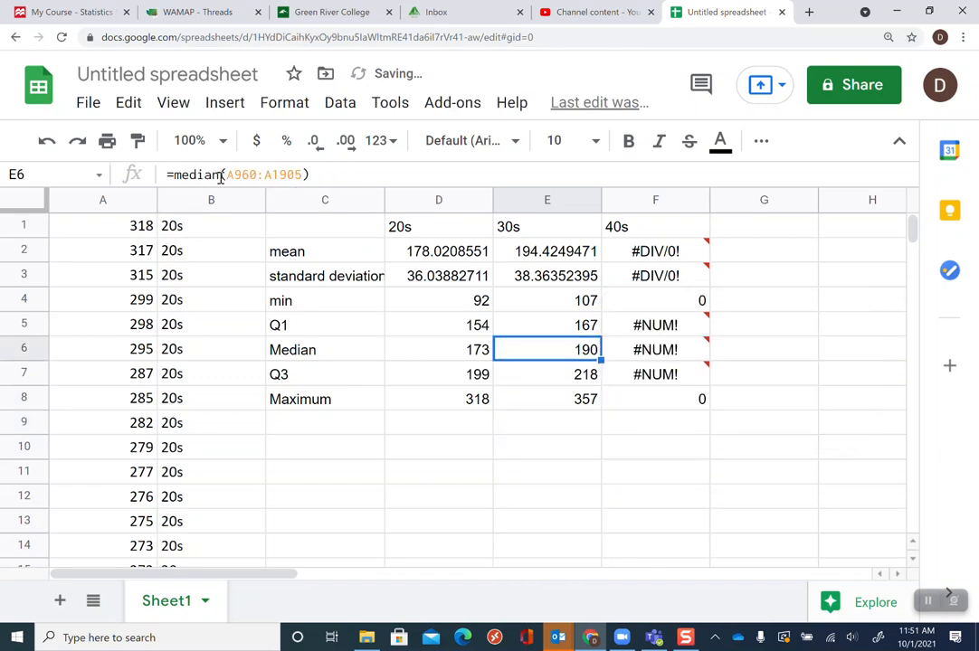
{"action": "key", "text": "Up"}
{"action": "key", "text": "Right"}
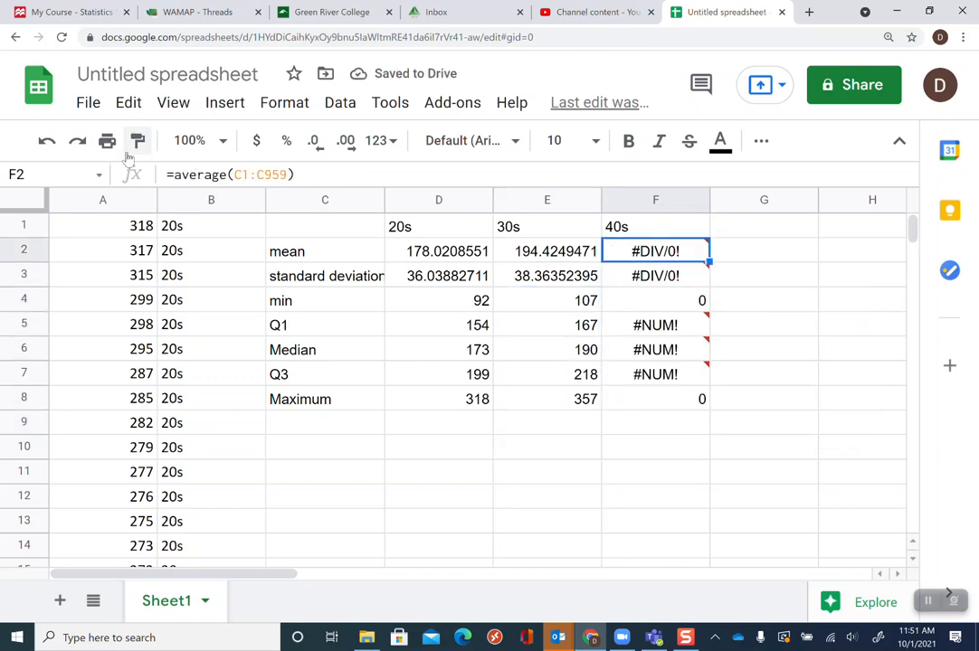
{"action": "left_click", "coordinate": [241, 175]}
{"action": "key", "text": "BackSpace"}
{"action": "type", "text": "A1"}
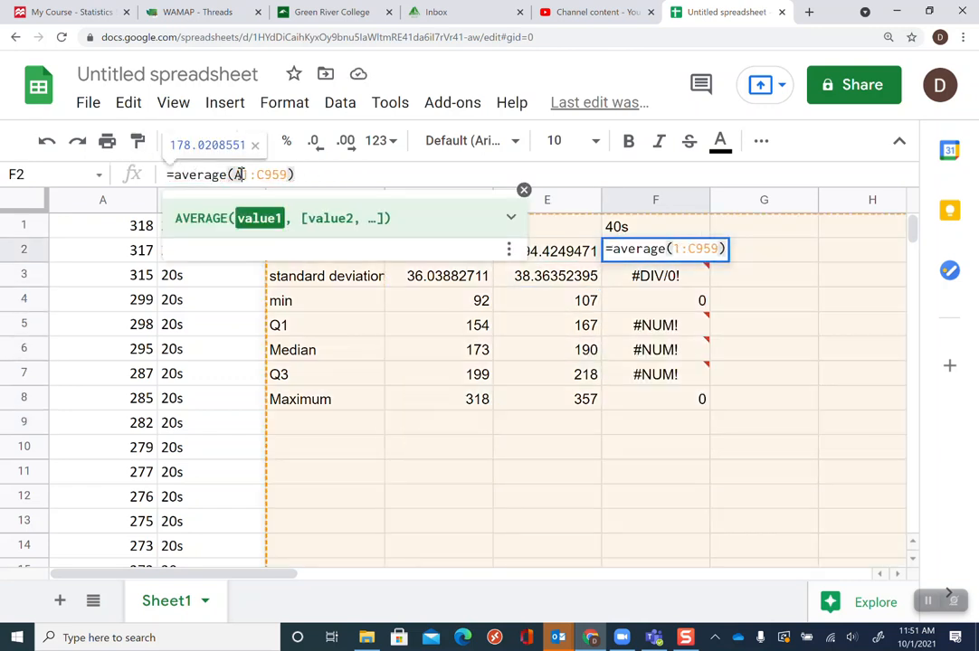
{"action": "type", "text": "906"}
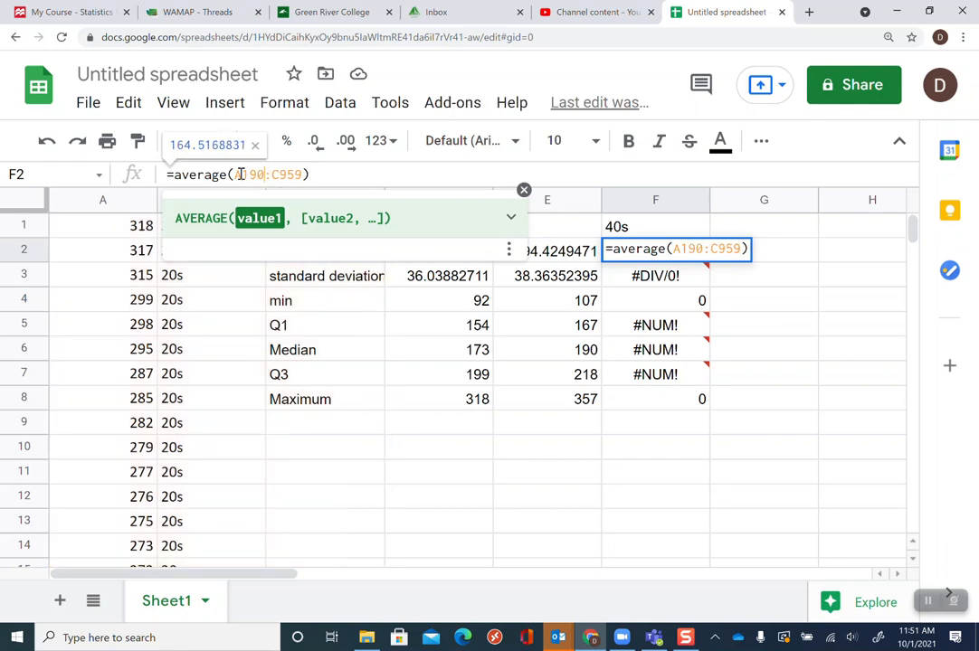
{"action": "key", "text": "BackSpace"}
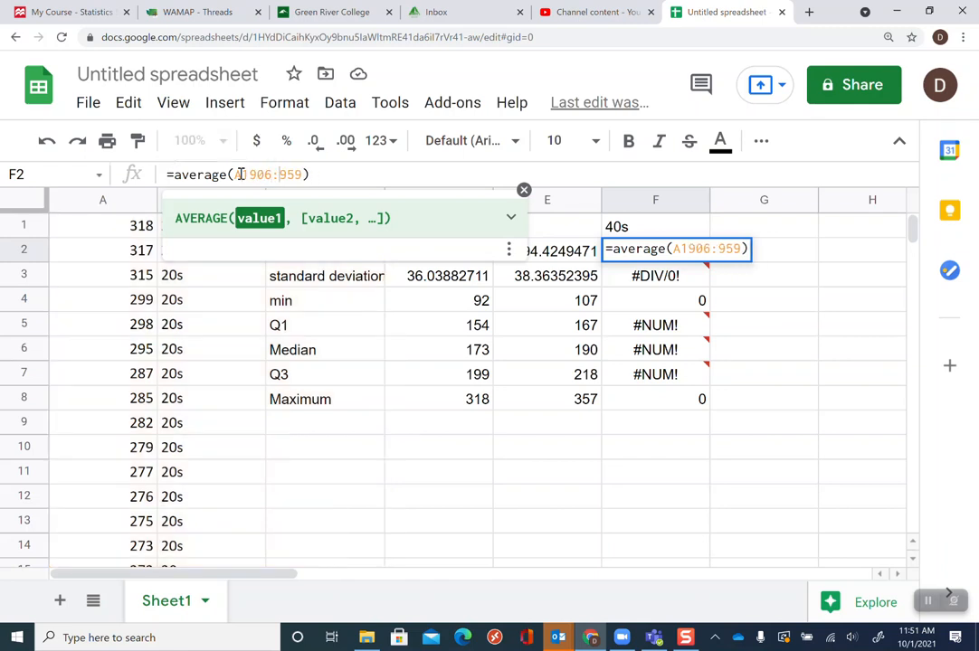
{"action": "type", "text": "A"}
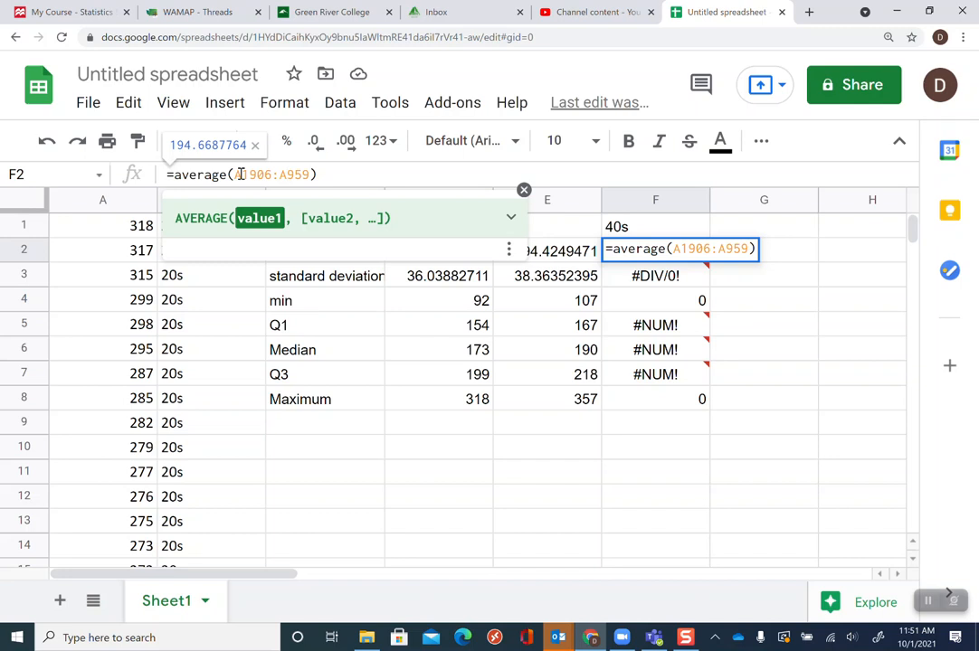
{"action": "type", "text": "2"}
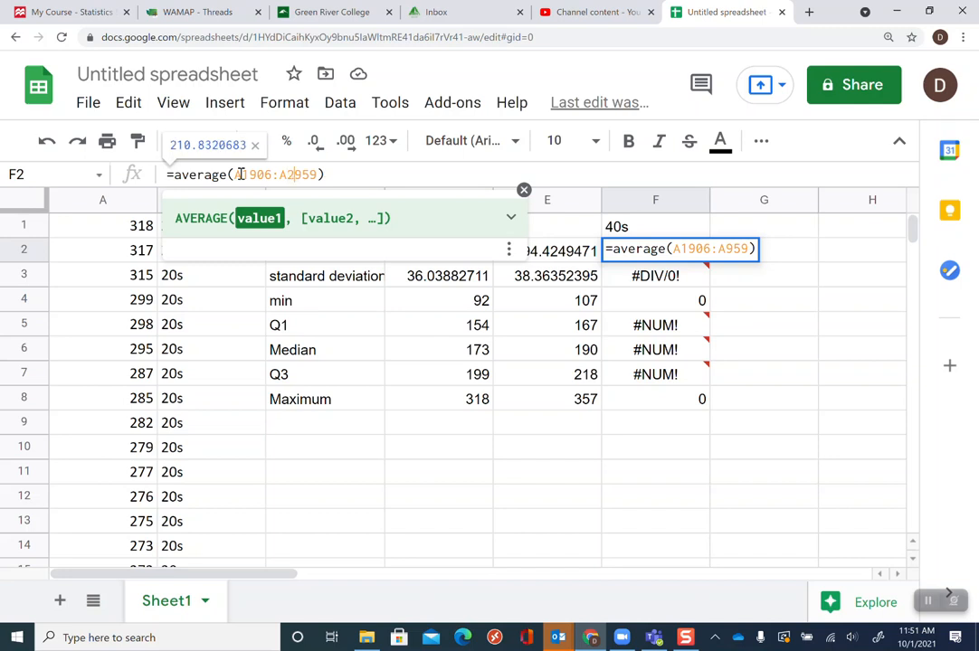
{"action": "key", "text": "Return"}
{"action": "key", "text": "Up"}
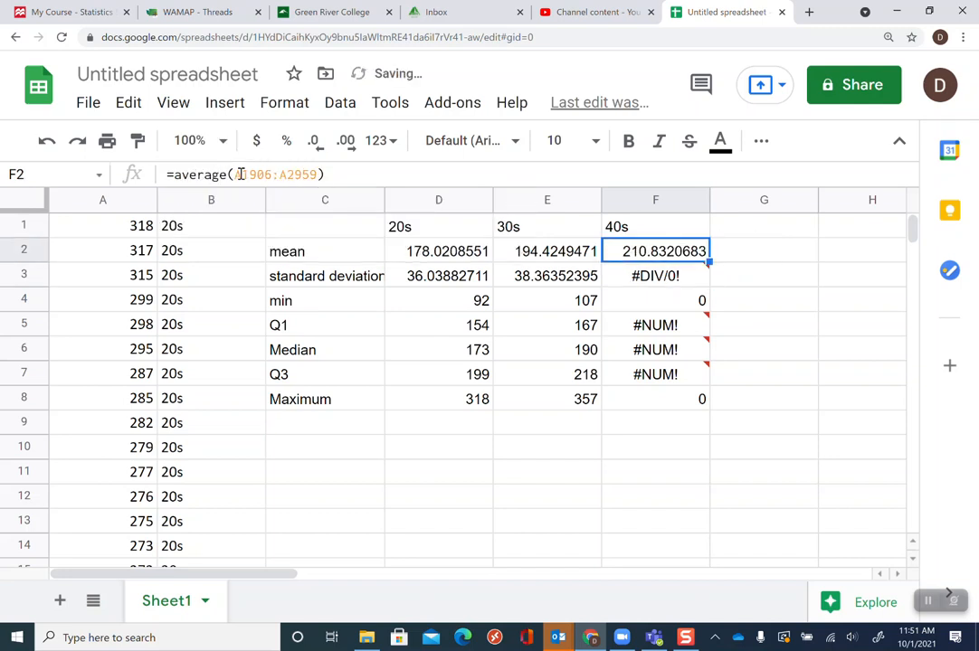
Change the end of the F2 mean range to A3000
{"action": "left_click", "coordinate": [311, 175]}
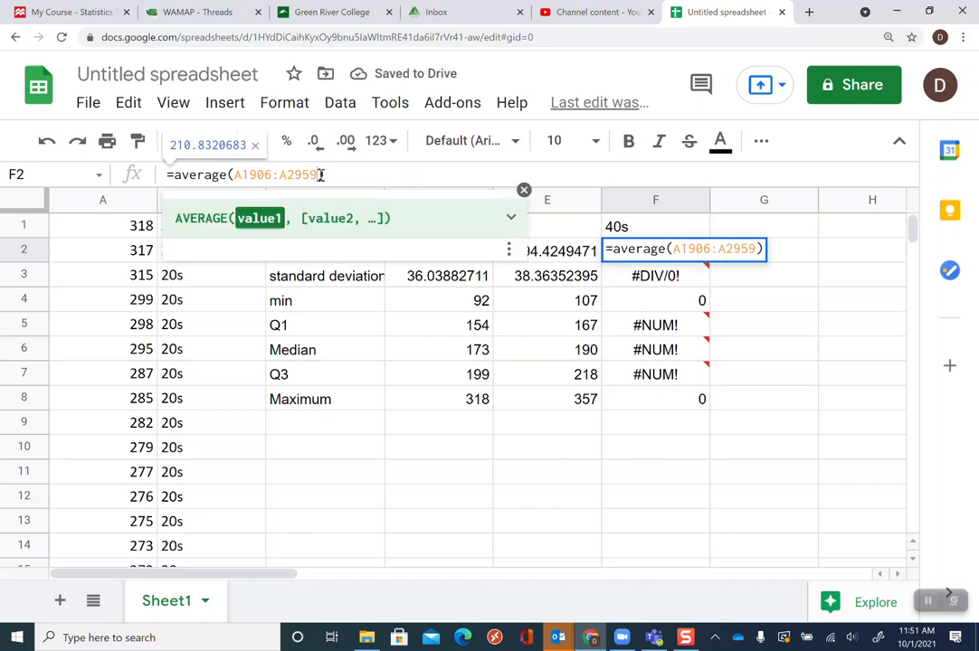
{"action": "key", "text": "BackSpace"}
{"action": "key", "text": "BackSpace"}
{"action": "key", "text": "BackSpace"}
{"action": "key", "text": "BackSpace"}
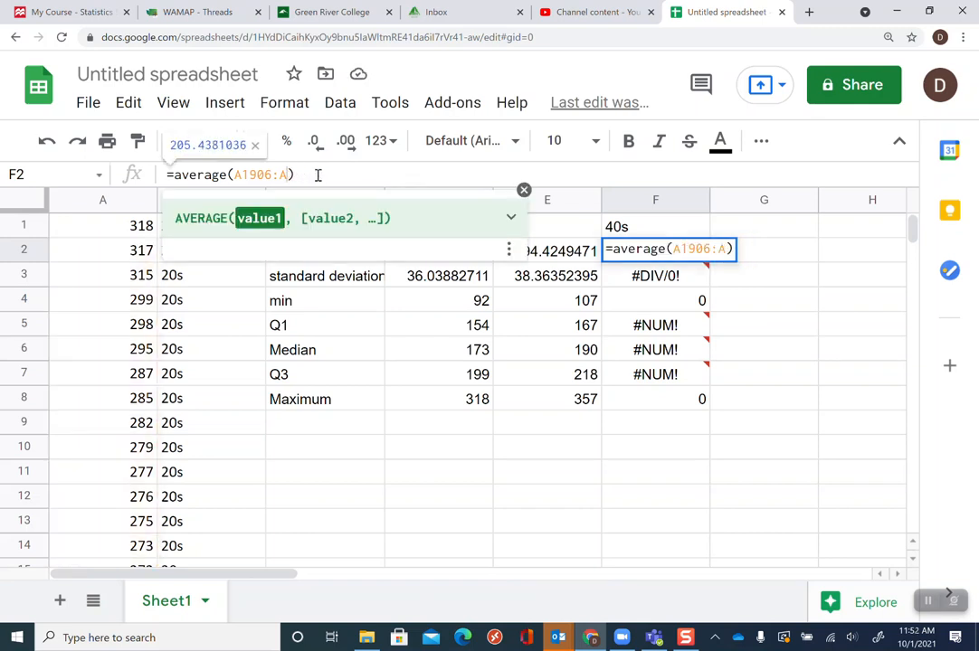
{"action": "type", "text": "3000"}
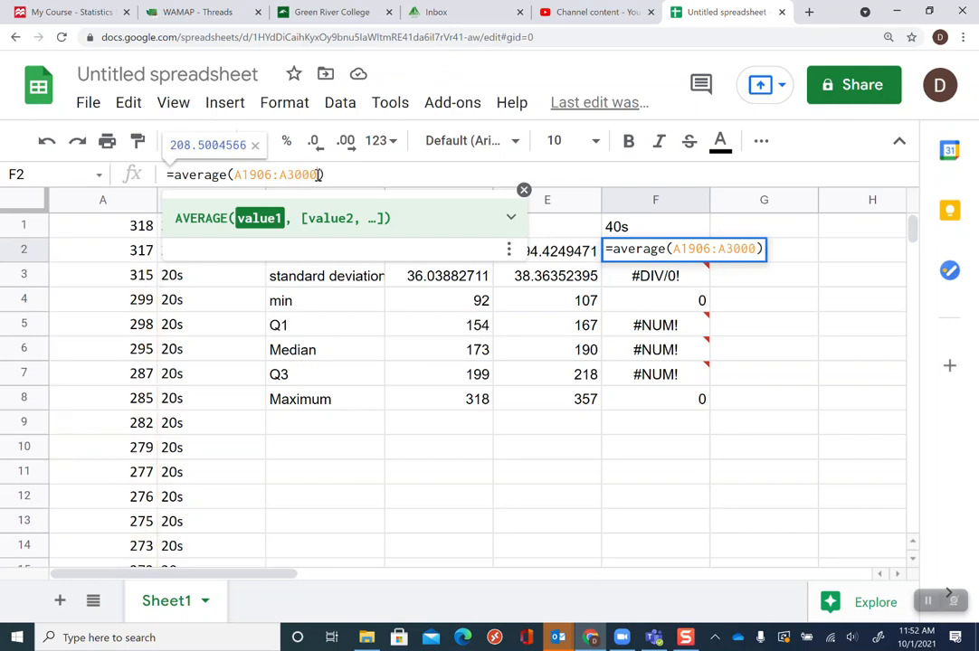
{"action": "key", "text": "Return"}
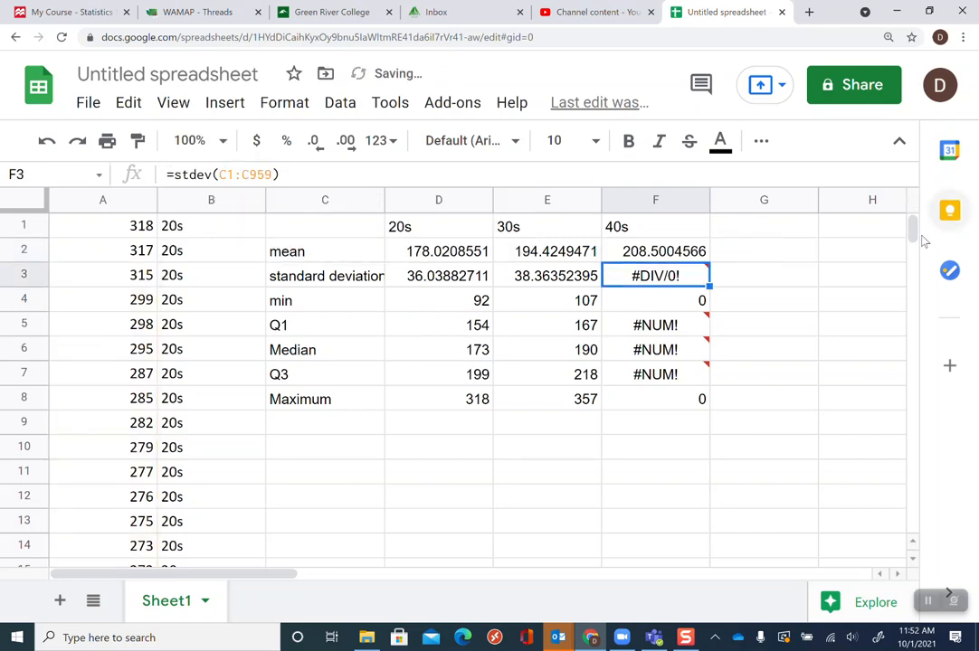
Check the last data row at the bottom of column A and set F2 to =average(A1906:A3044)
{"action": "left_click_drag", "start_coordinate": [912, 233], "coordinate": [911, 551]}
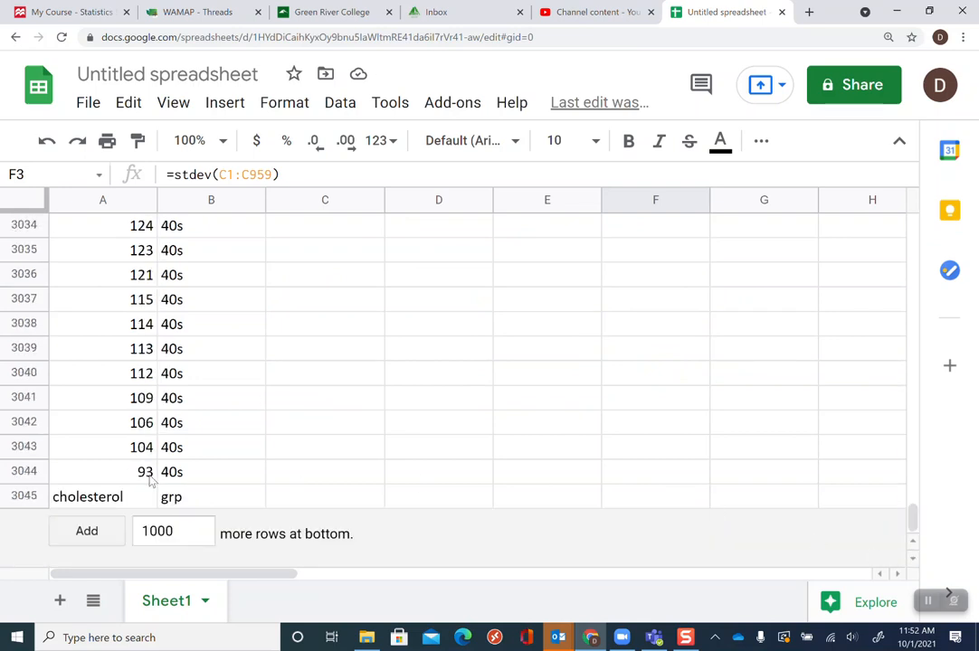
{"action": "left_click", "coordinate": [91, 475]}
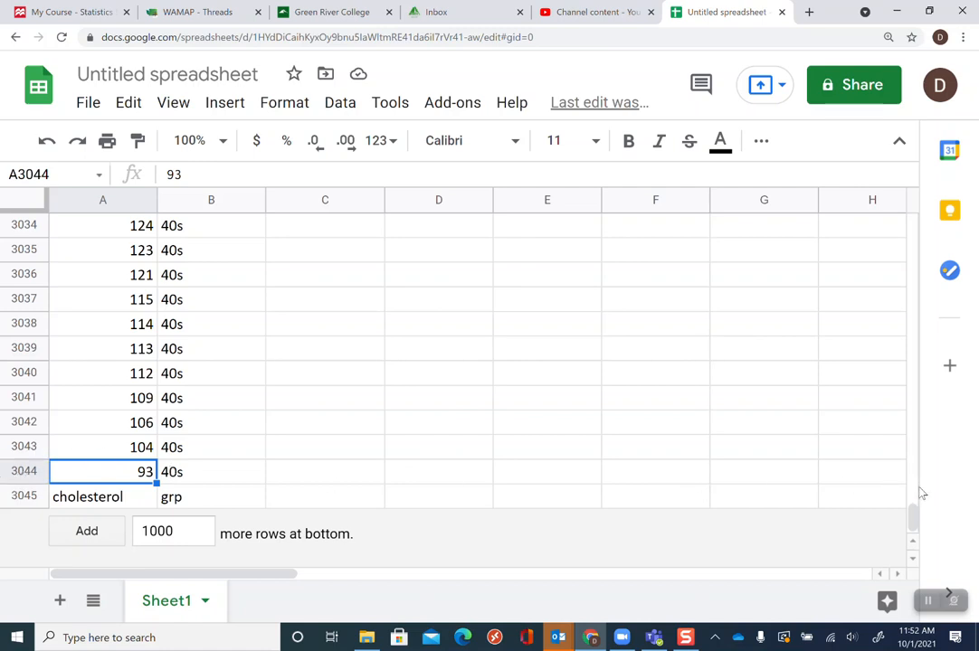
{"action": "left_click_drag", "start_coordinate": [916, 528], "coordinate": [914, 181]}
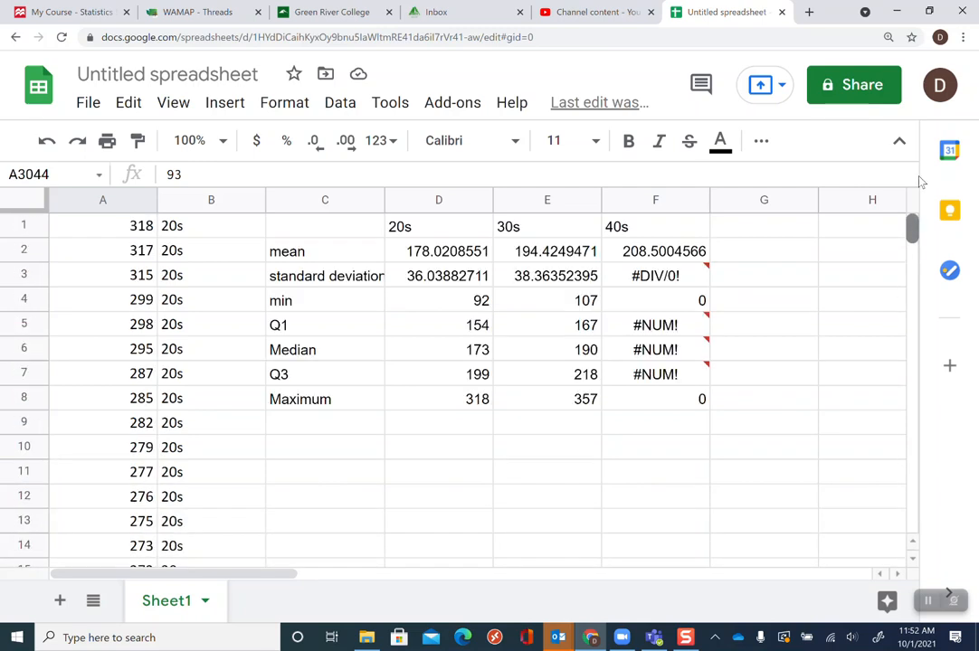
{"action": "left_click", "coordinate": [662, 253]}
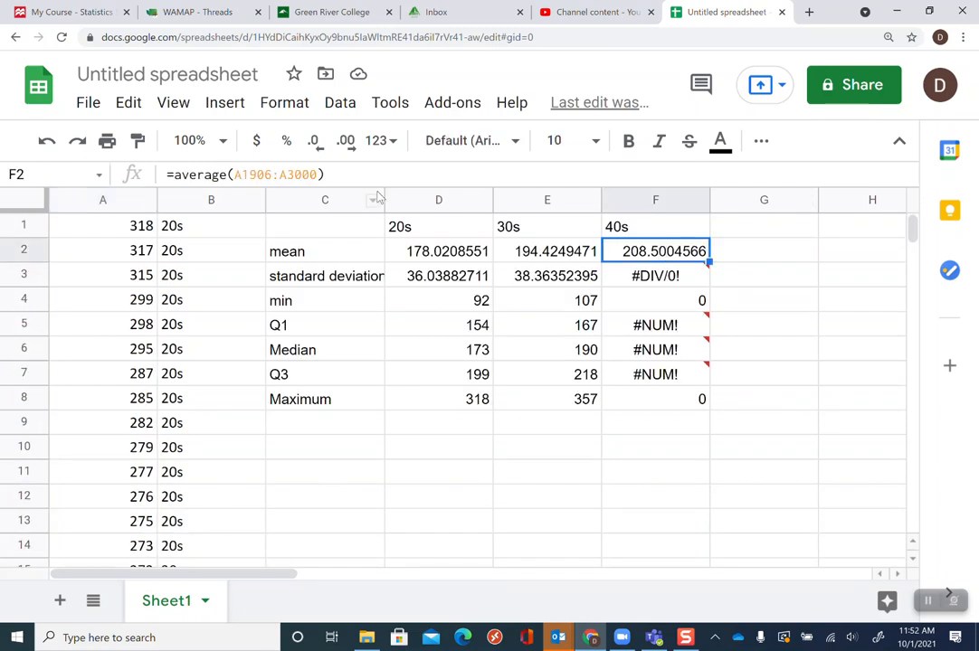
{"action": "left_click", "coordinate": [317, 174]}
{"action": "key", "text": "BackSpace"}
{"action": "key", "text": "BackSpace"}
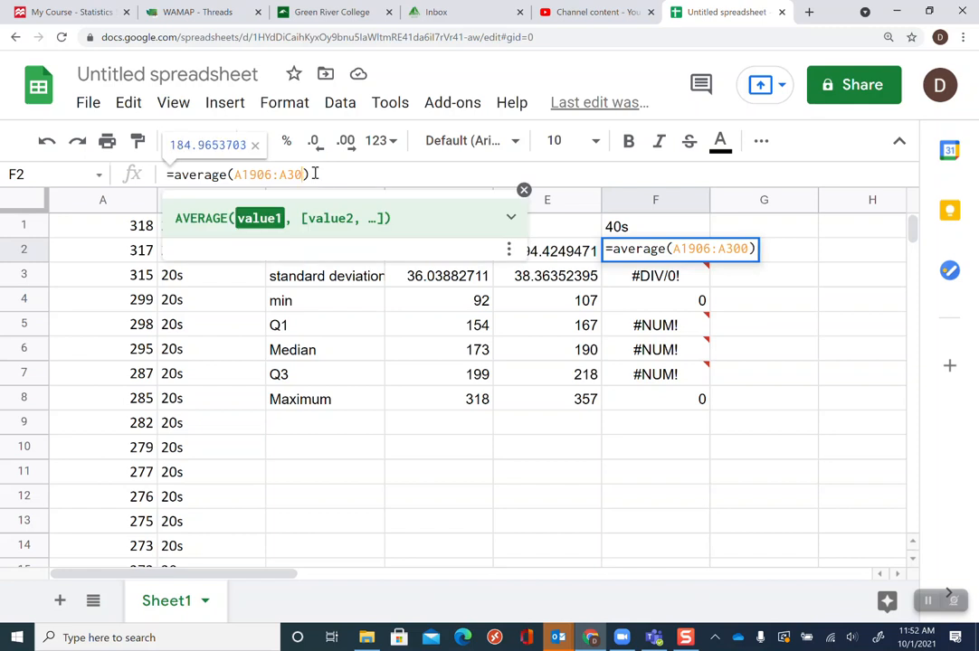
{"action": "type", "text": "44"}
{"action": "key", "text": "Return"}
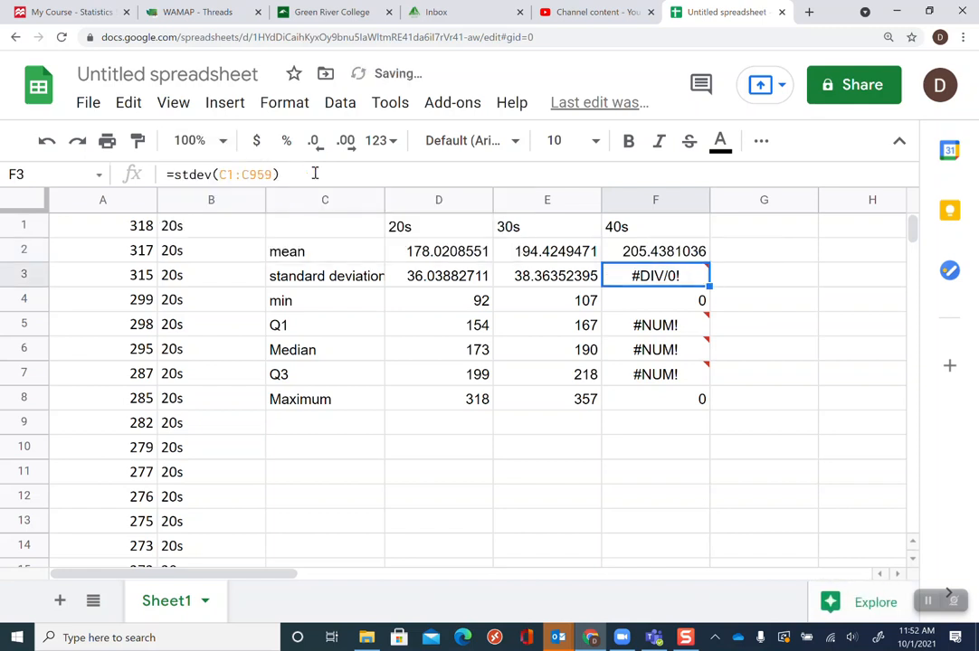
Change the 40s standard deviation formula in F3 to =stdev(A1906:A3044)
{"action": "left_click", "coordinate": [225, 174]}
{"action": "key", "text": "BackSpace"}
{"action": "type", "text": "A1"}
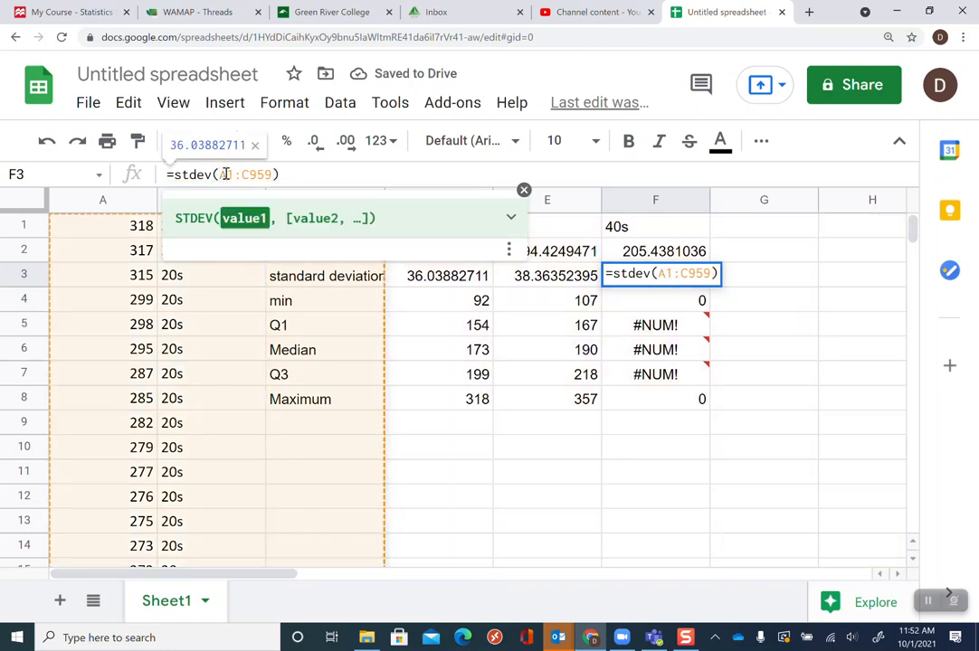
{"action": "type", "text": "906"}
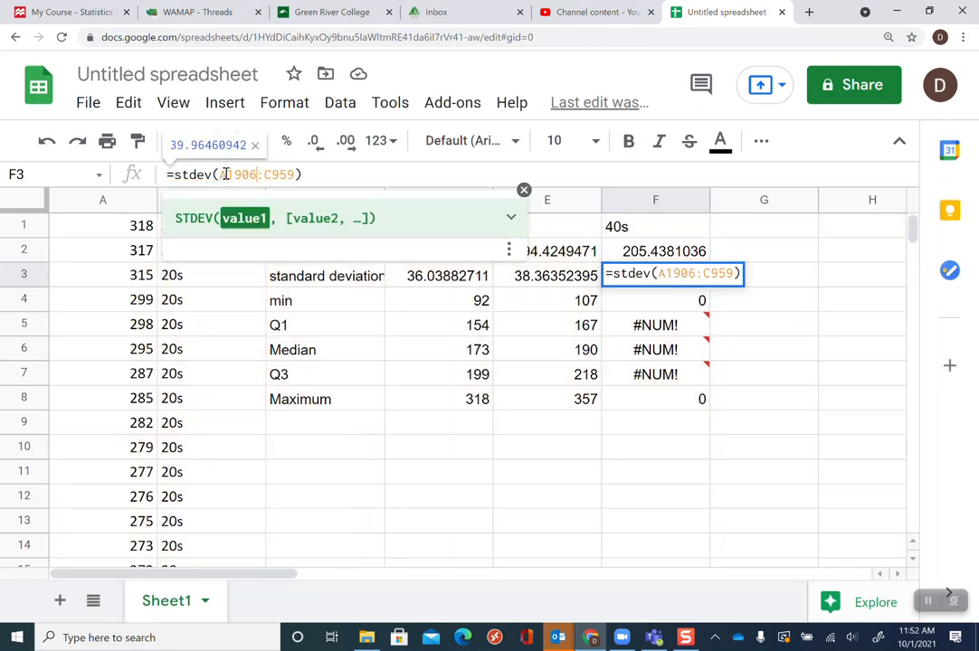
{"action": "key", "text": "Right"}
{"action": "key", "text": "Right"}
{"action": "key", "text": "BackSpace"}
{"action": "type", "text": "A3044"}
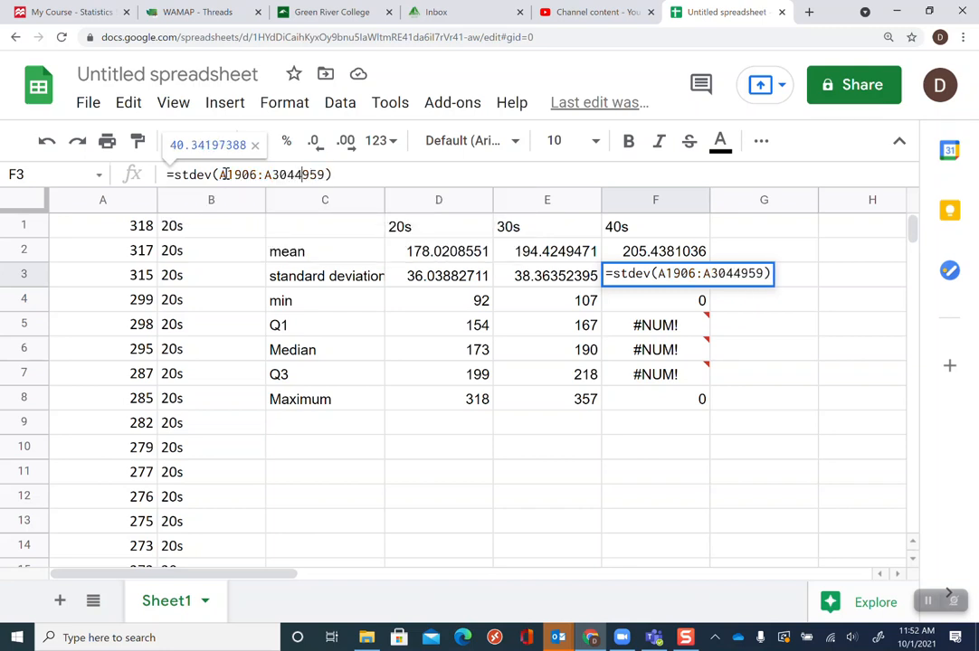
{"action": "key", "text": "Delete"}
{"action": "key", "text": "Delete"}
{"action": "key", "text": "Delete"}
{"action": "key", "text": "Return"}
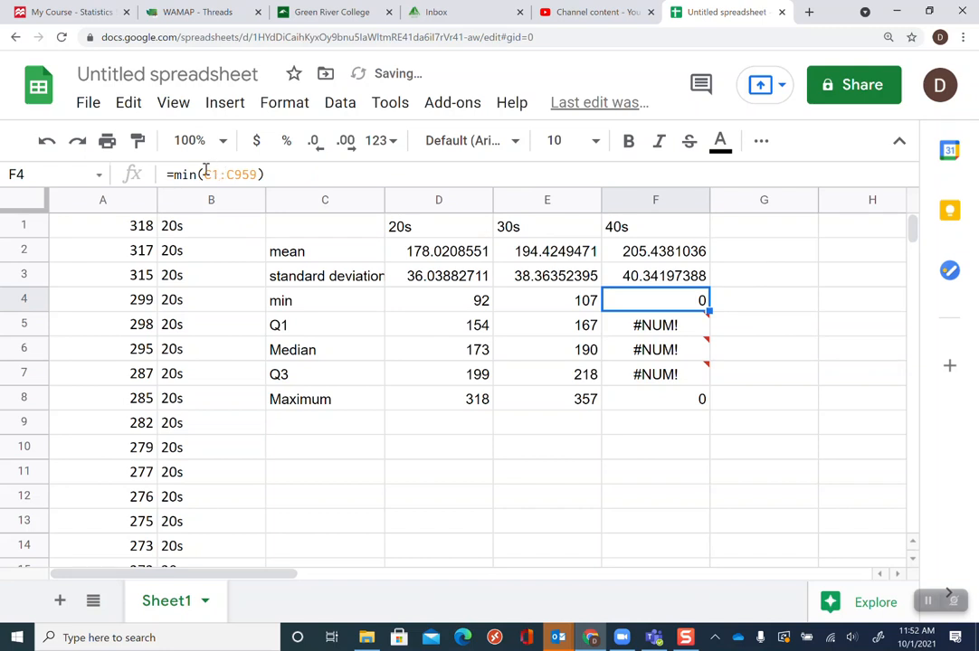
Change the 40s minimum formula in F4 to =min(A1906:A3044)
{"action": "left_click", "coordinate": [197, 174]}
{"action": "left_click", "coordinate": [212, 174]}
{"action": "key", "text": "BackSpace"}
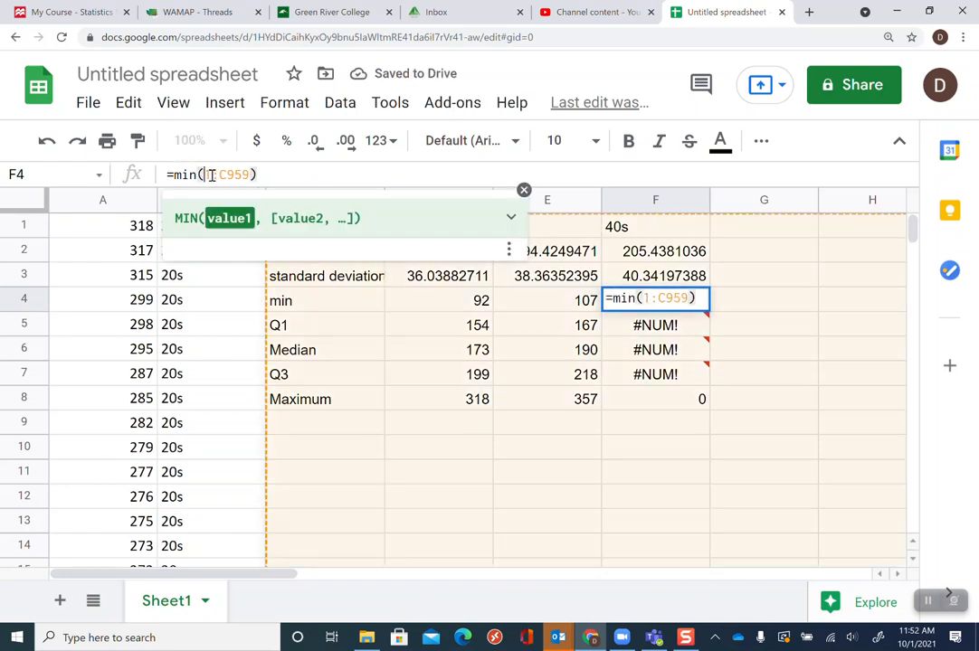
{"action": "type", "text": "A1"}
{"action": "key", "text": "Right"}
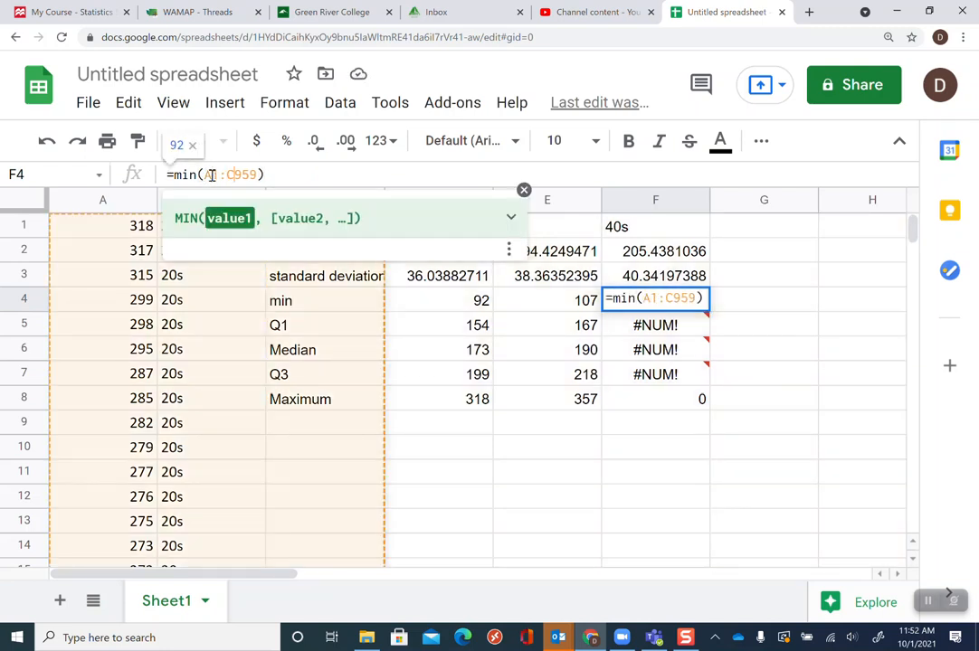
{"action": "key", "text": "Delete"}
{"action": "key", "text": "Delete"}
{"action": "key", "text": "Delete"}
{"action": "key", "text": "Delete"}
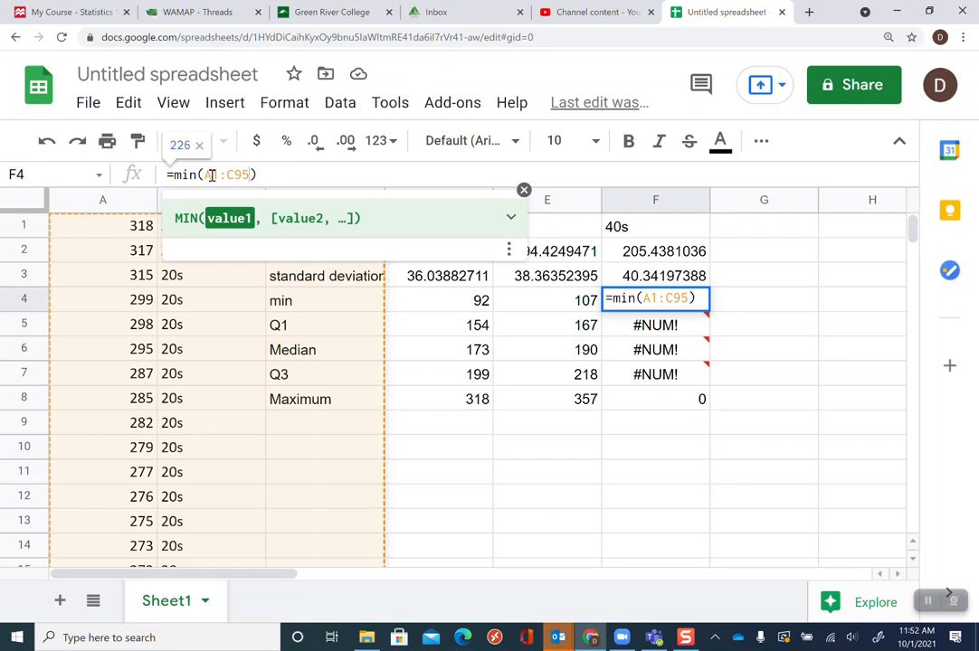
{"action": "type", "text": "A"}
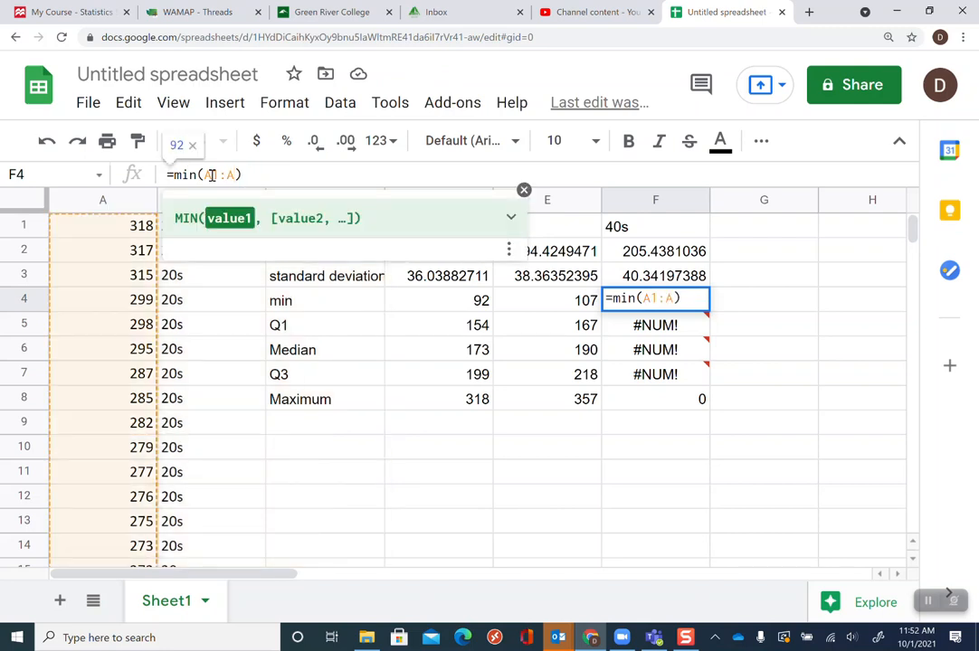
{"action": "type", "text": "1"}
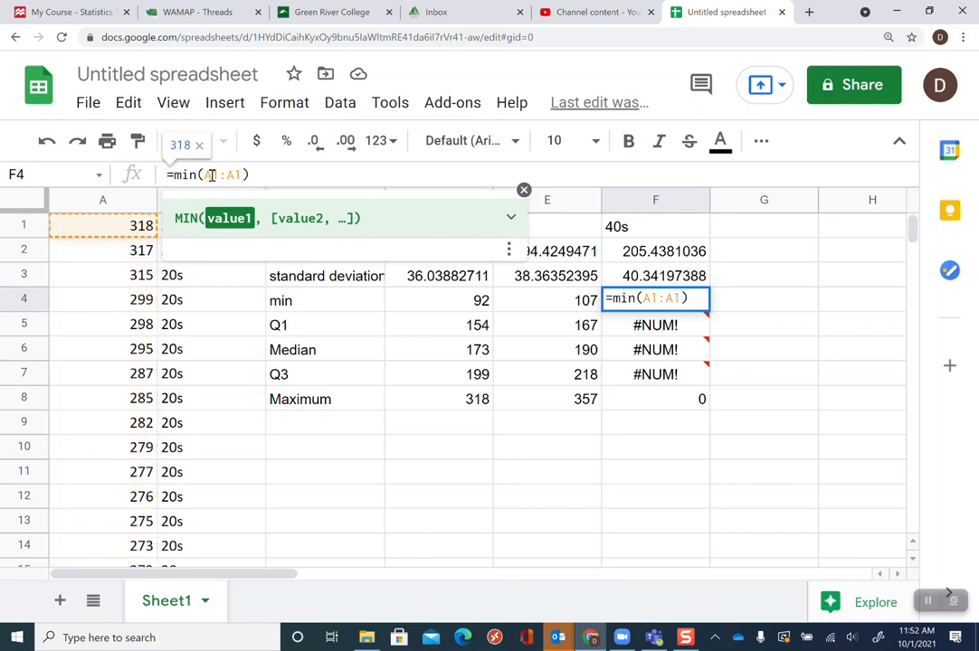
{"action": "key", "text": "BackSpace"}
{"action": "type", "text": "3044"}
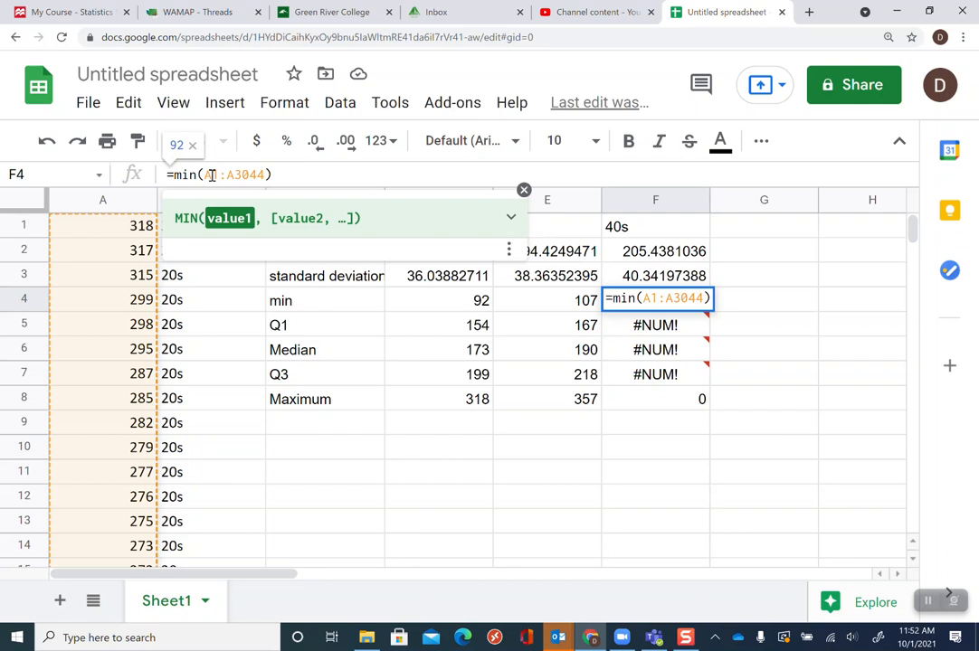
{"action": "type", "text": "981"}
{"action": "key", "text": "Return"}
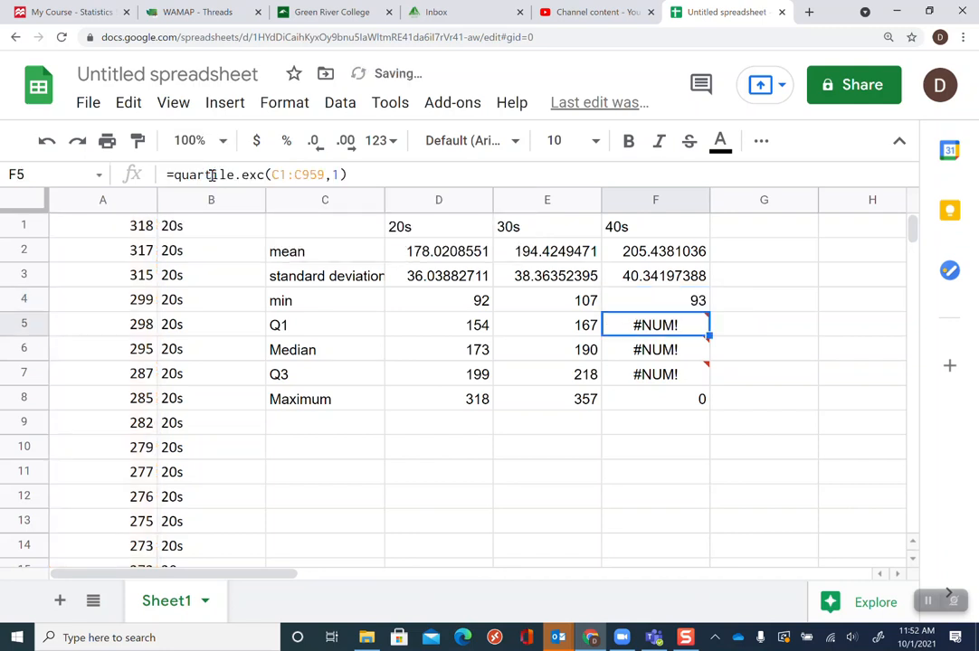
{"action": "key", "text": "Up"}
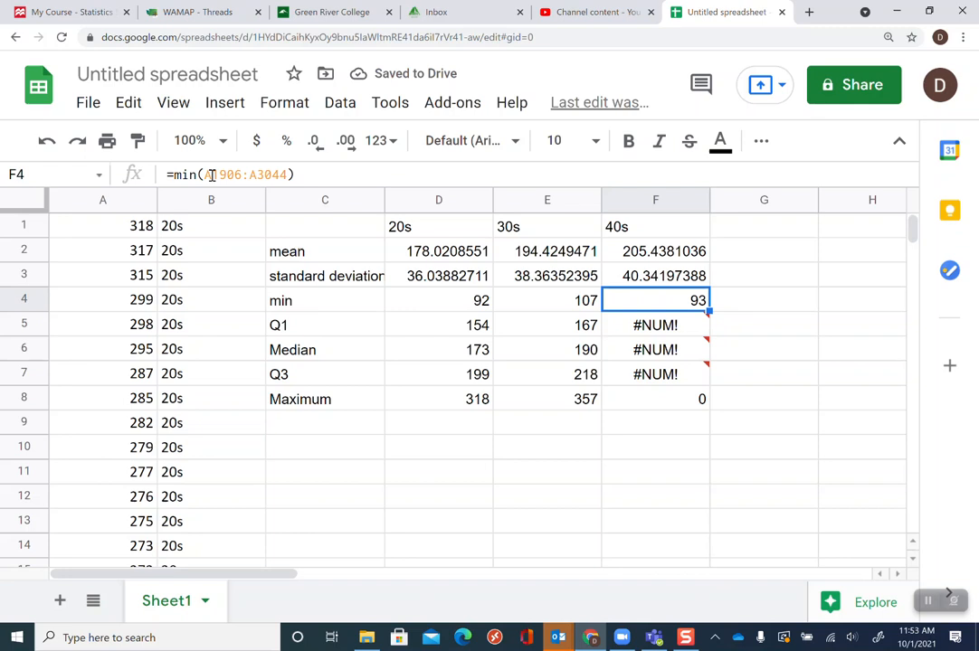
{"action": "key", "text": "Down"}
{"action": "key", "text": "Up"}
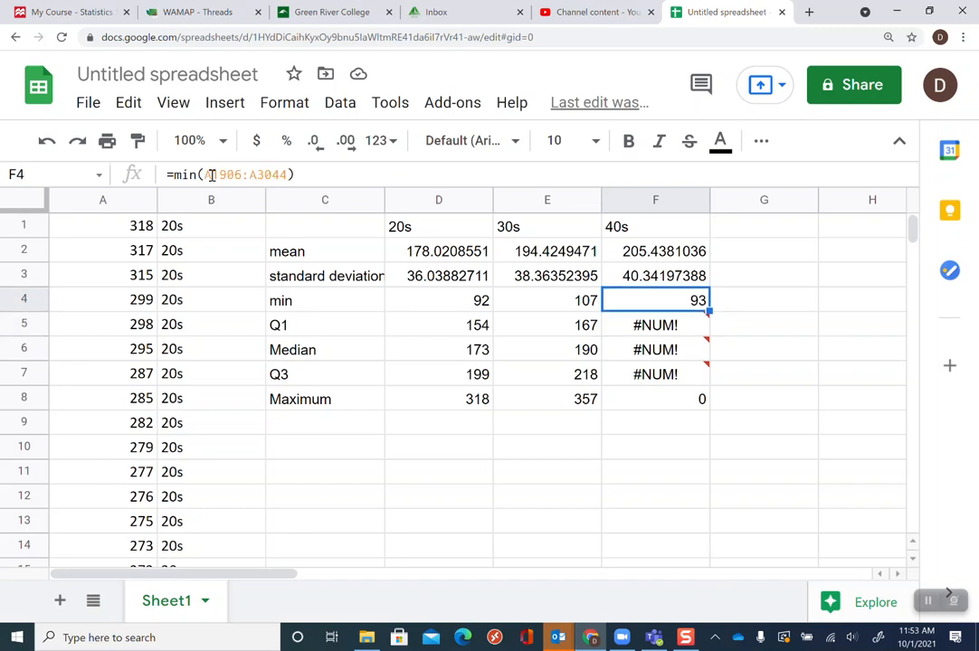
{"action": "key", "text": "Down"}
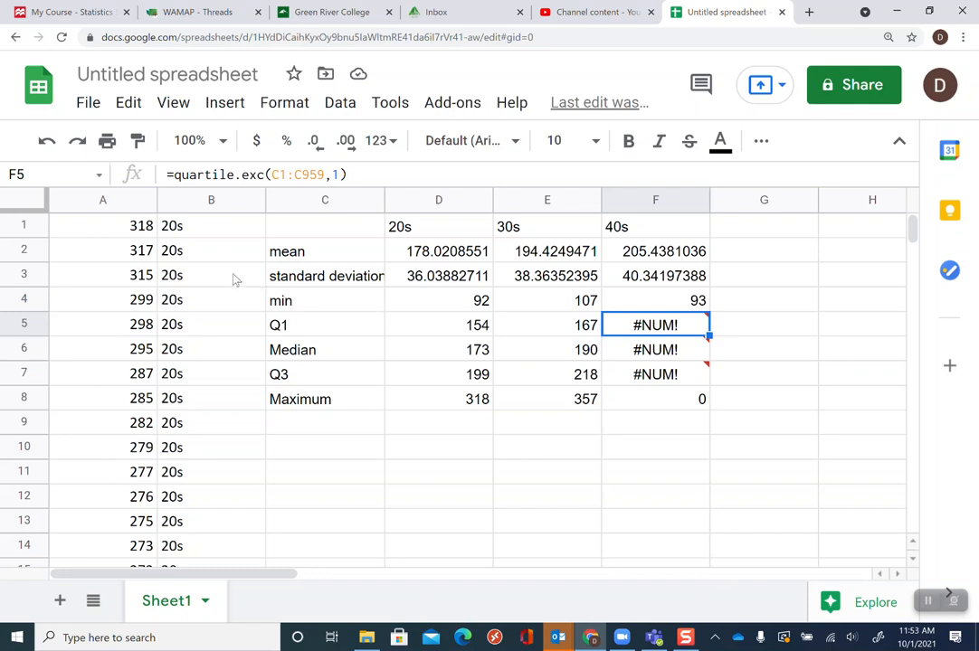
Select columns A and B and insert a chart of the data
{"action": "left_click", "coordinate": [109, 199]}
{"action": "left_click", "coordinate": [166, 197], "text": "shift"}
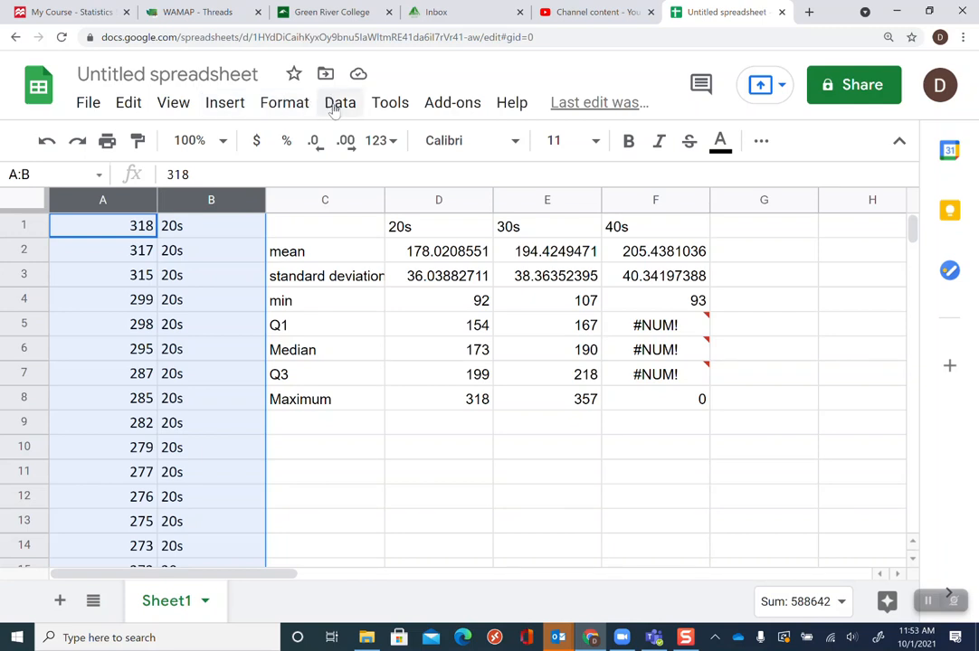
{"action": "left_click", "coordinate": [226, 106]}
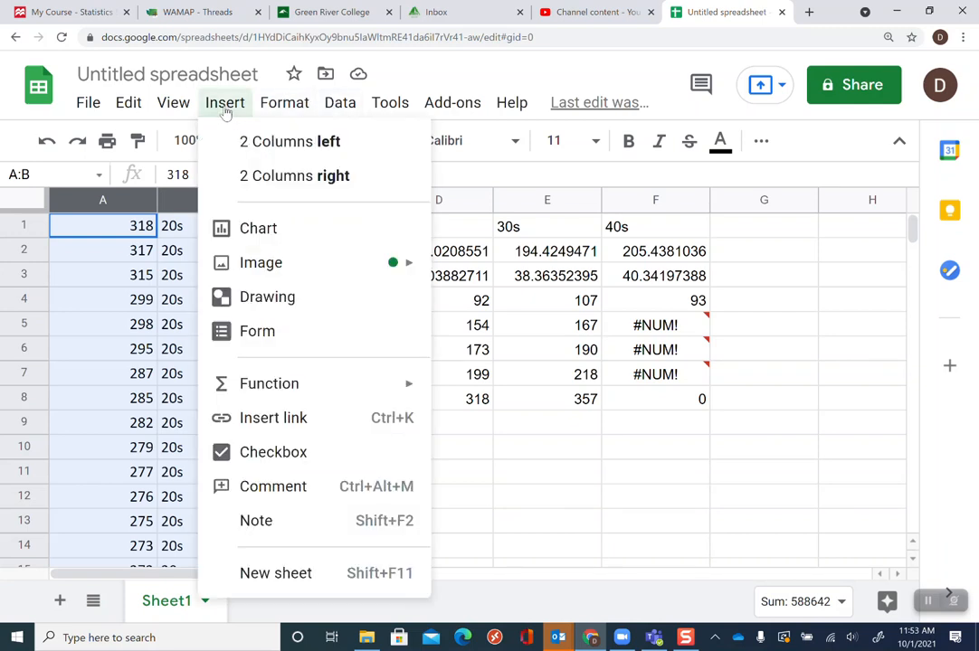
{"action": "left_click", "coordinate": [261, 232]}
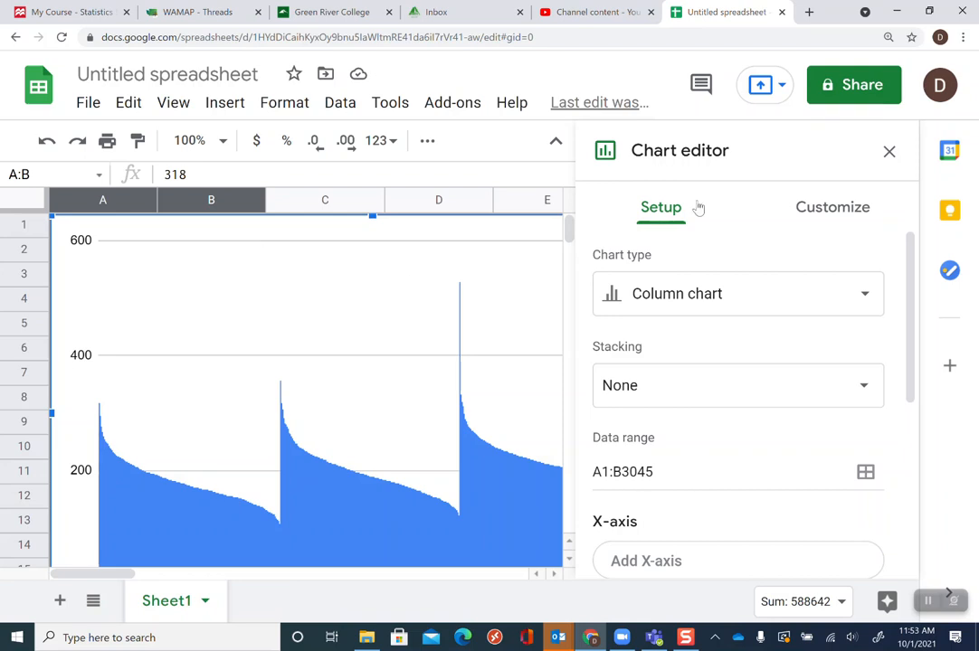
Change the chart type to Histogram chart
{"action": "left_click", "coordinate": [770, 307]}
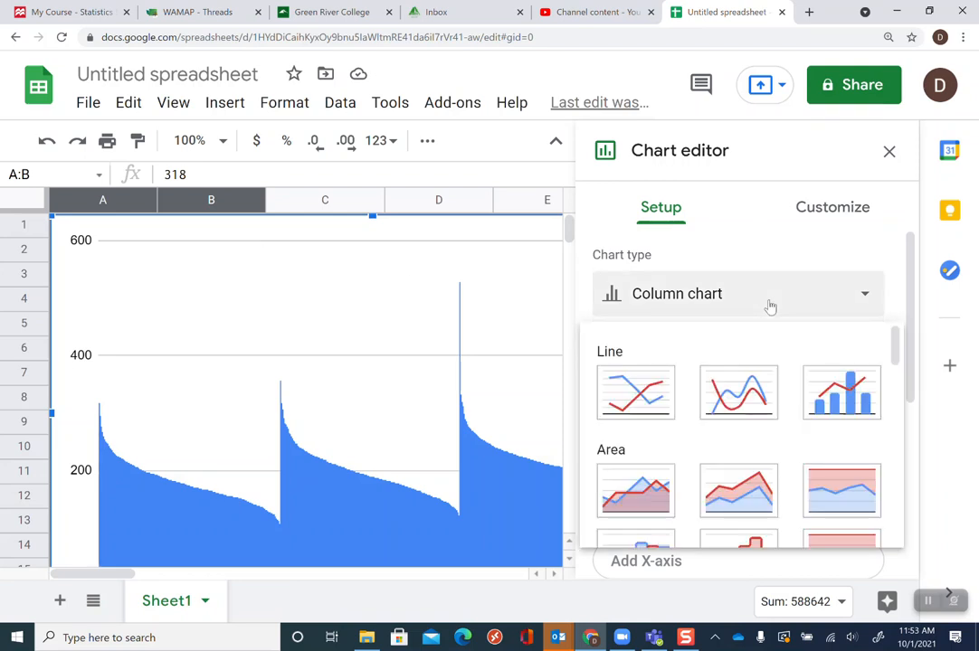
{"action": "left_click_drag", "start_coordinate": [894, 343], "coordinate": [901, 501]}
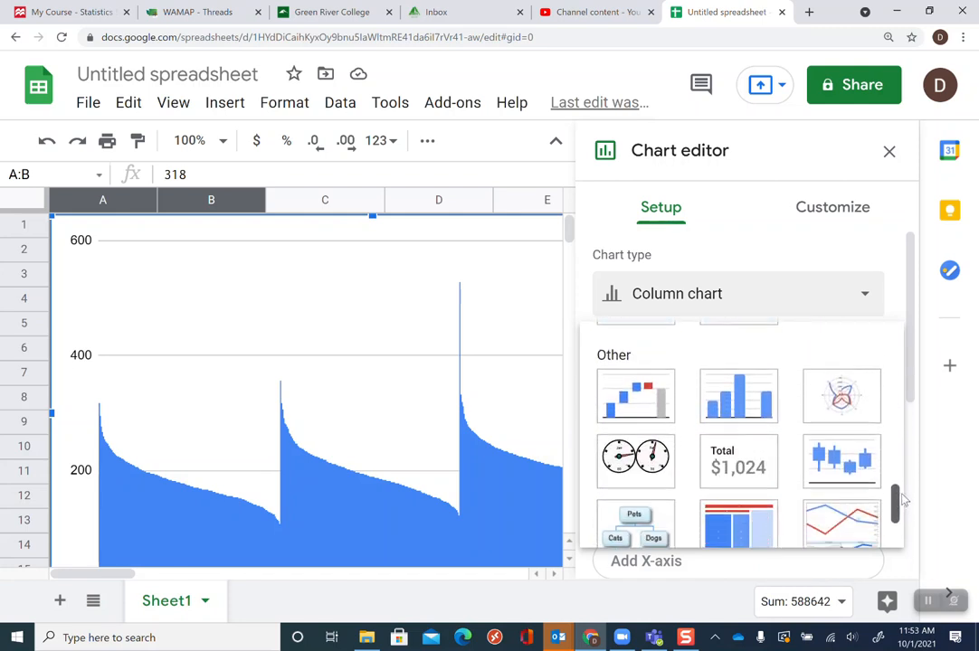
{"action": "left_click", "coordinate": [762, 411]}
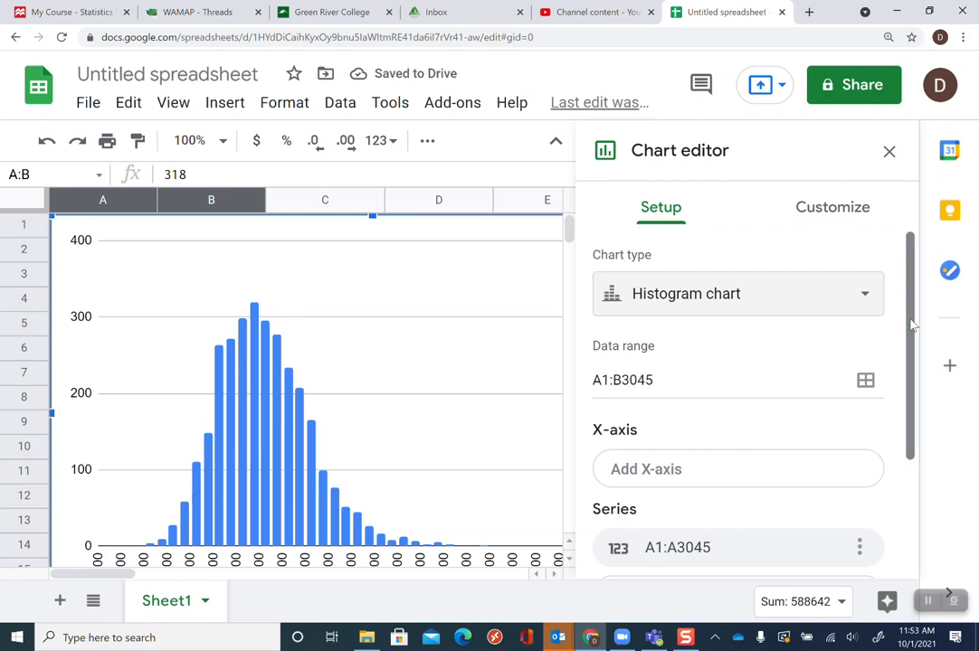
Change the chart's data range to A1:A3044
{"action": "left_click_drag", "start_coordinate": [912, 326], "coordinate": [910, 394]}
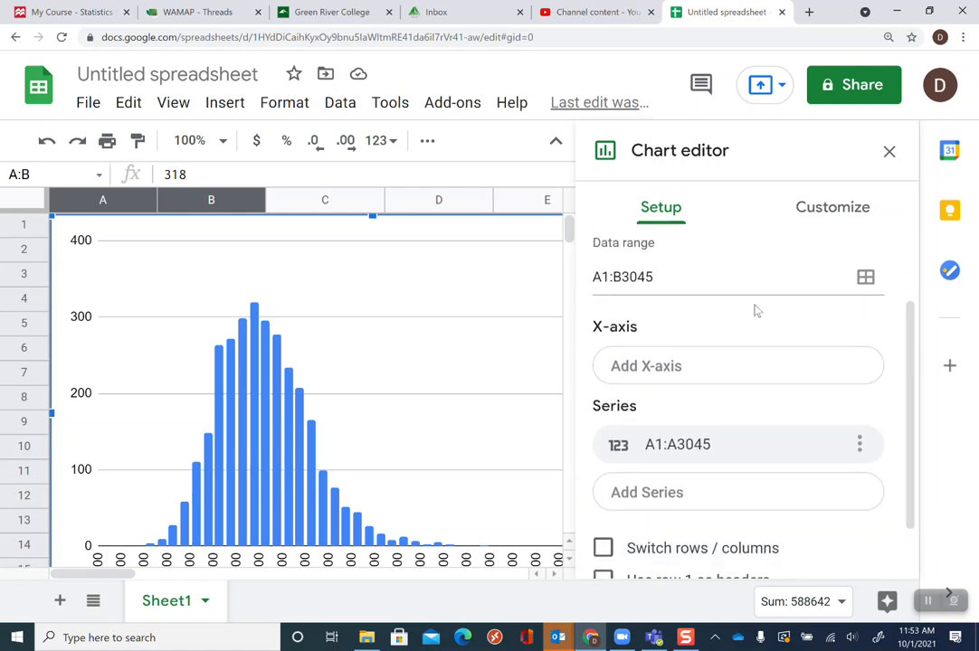
{"action": "left_click", "coordinate": [775, 360]}
{"action": "left_click", "coordinate": [774, 360]}
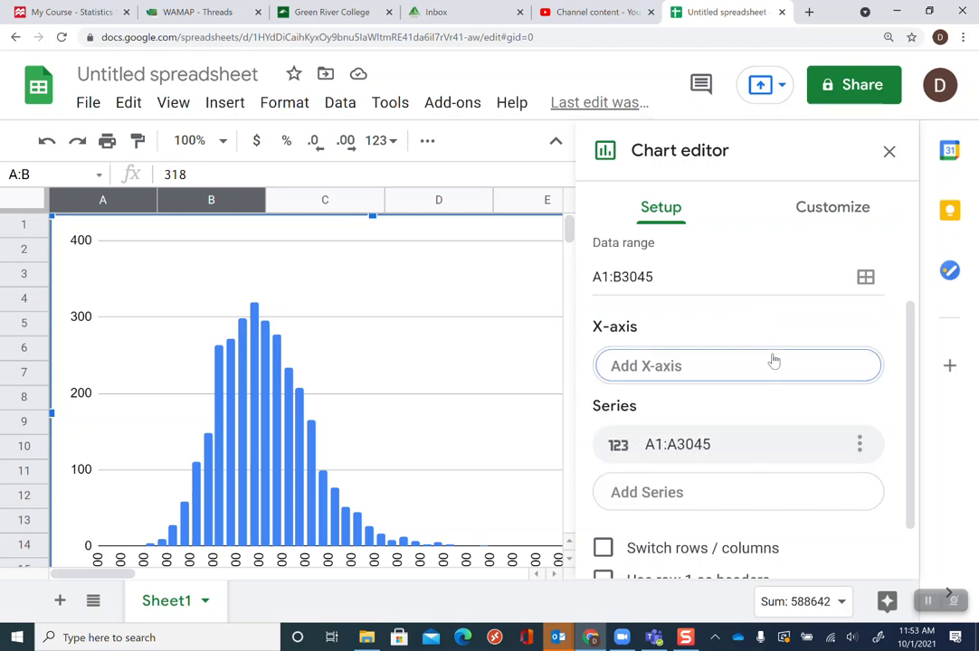
{"action": "left_click", "coordinate": [623, 277]}
{"action": "key", "text": "BackSpace"}
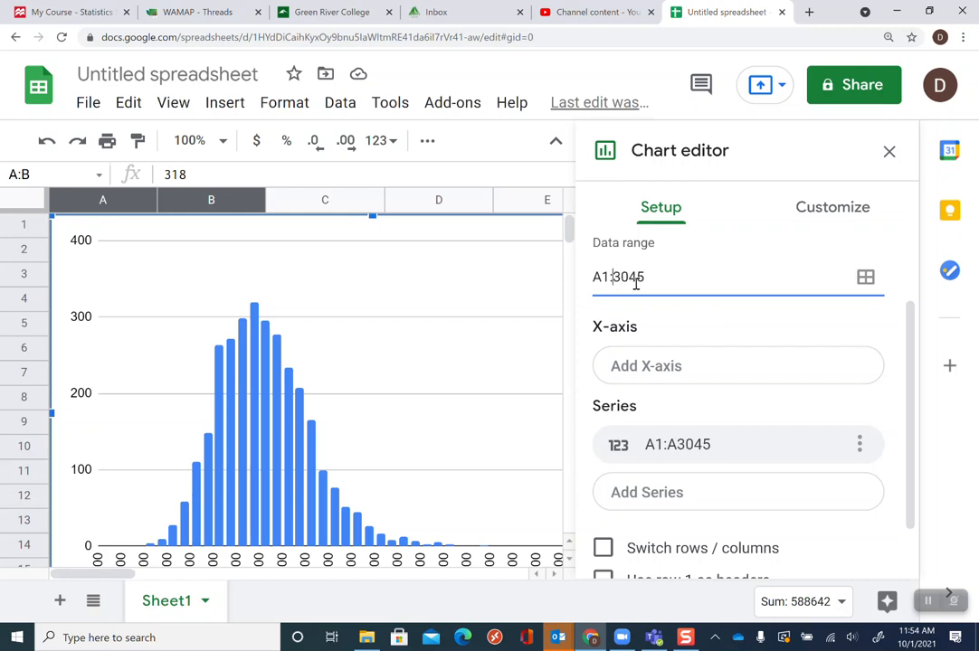
{"action": "type", "text": "A"}
{"action": "key", "text": "Right"}
{"action": "key", "text": "Right"}
{"action": "key", "text": "Right"}
{"action": "key", "text": "Delete"}
{"action": "type", "text": "4"}
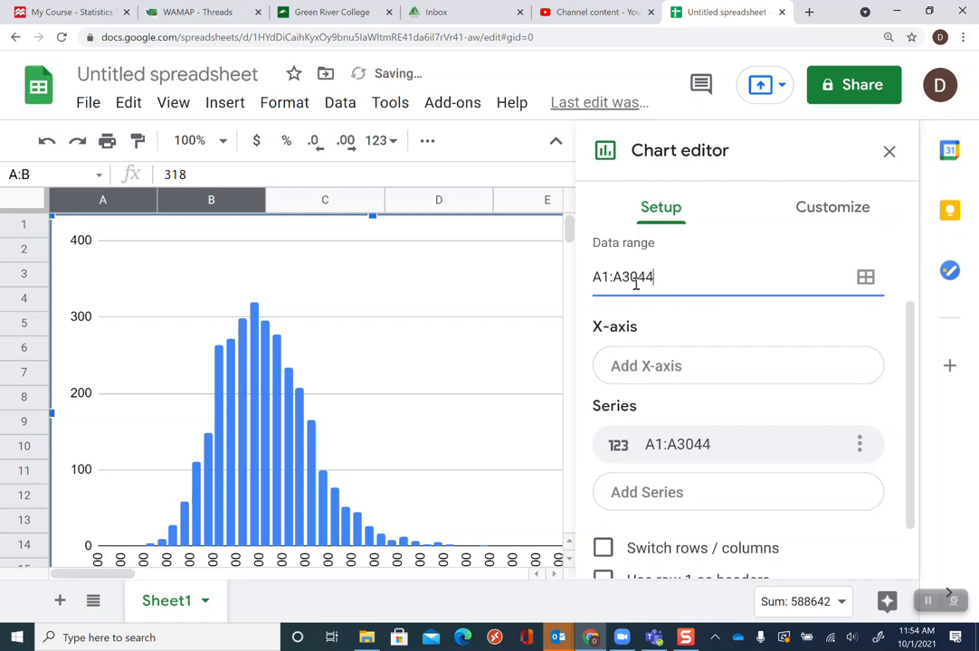
{"action": "left_click", "coordinate": [756, 324]}
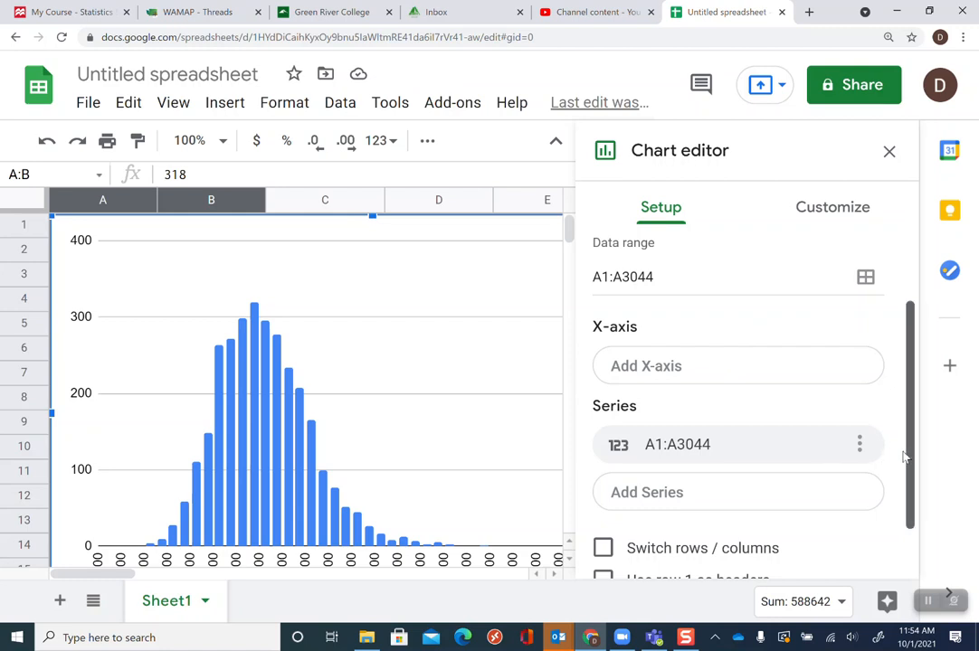
Open the chart's customization settings and expand the Histogram section
{"action": "left_click_drag", "start_coordinate": [905, 457], "coordinate": [902, 532]}
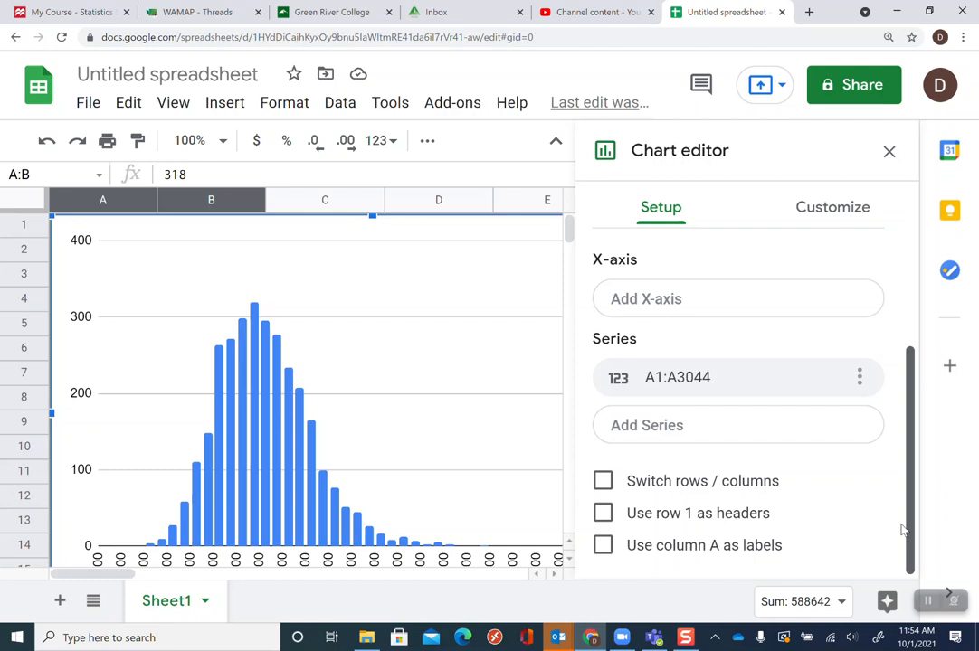
{"action": "left_click_drag", "start_coordinate": [903, 532], "coordinate": [912, 328]}
{"action": "left_click", "coordinate": [832, 208]}
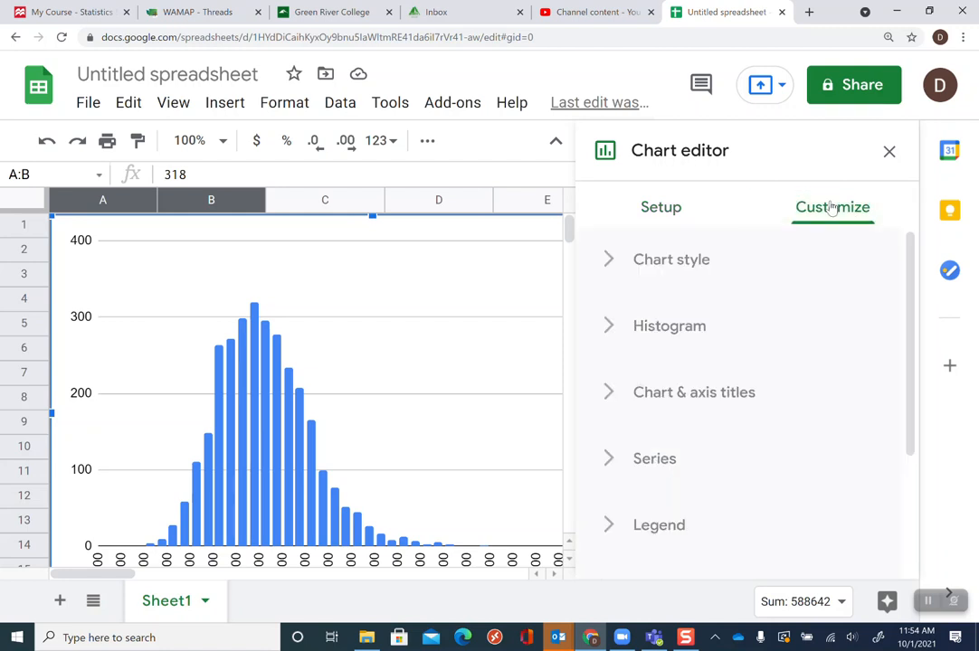
{"action": "left_click", "coordinate": [626, 331]}
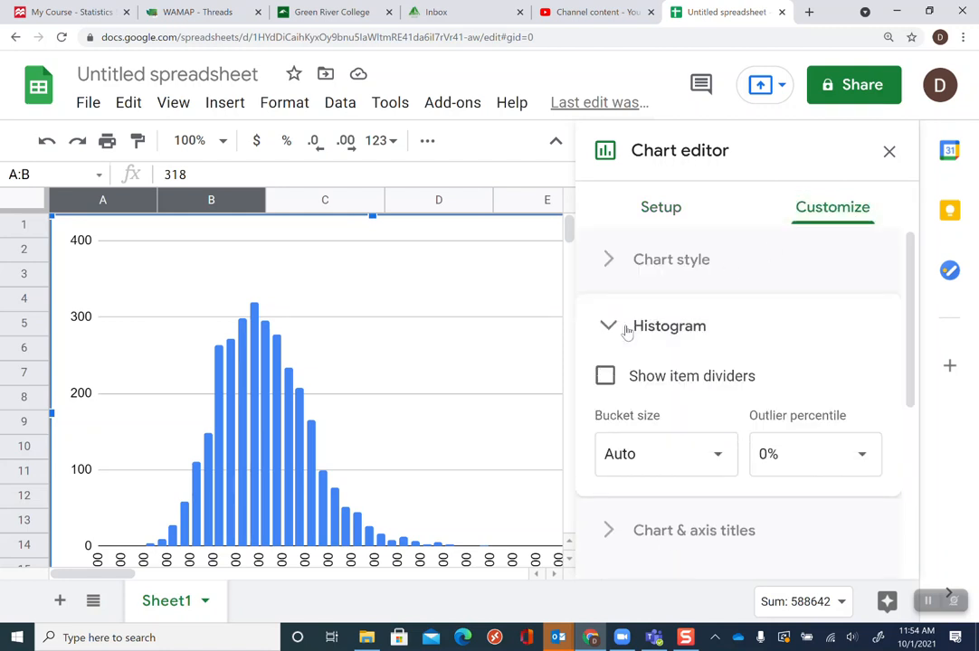
{"action": "left_click", "coordinate": [626, 331]}
{"action": "left_click", "coordinate": [626, 331]}
{"action": "left_click", "coordinate": [626, 331]}
{"action": "left_click", "coordinate": [626, 331]}
Turn on Show item dividers for the histogram, leaving the bucket size at Auto
{"action": "left_click", "coordinate": [610, 381]}
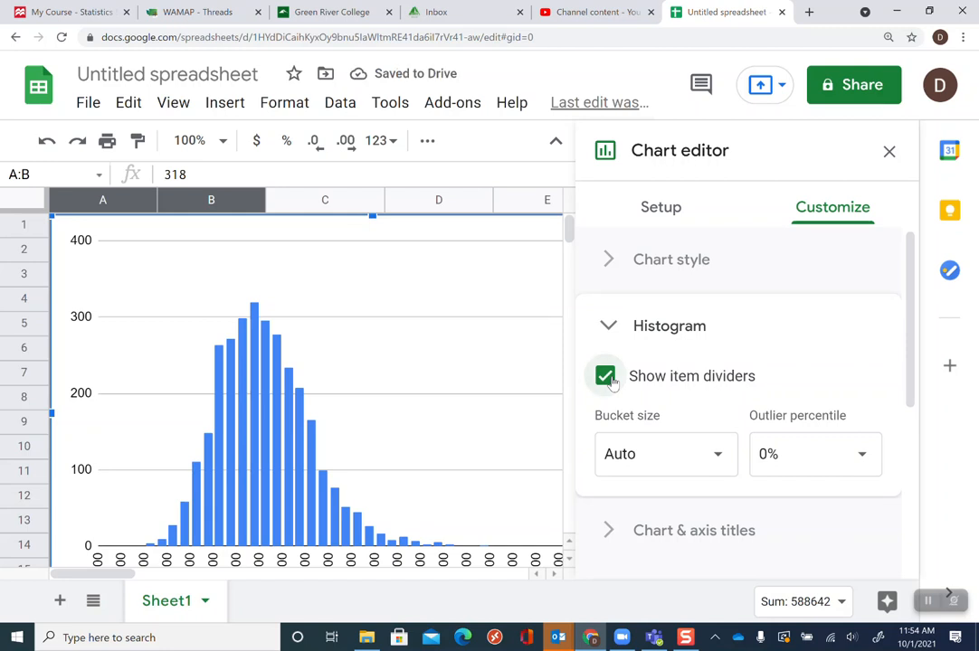
{"action": "left_click", "coordinate": [610, 381]}
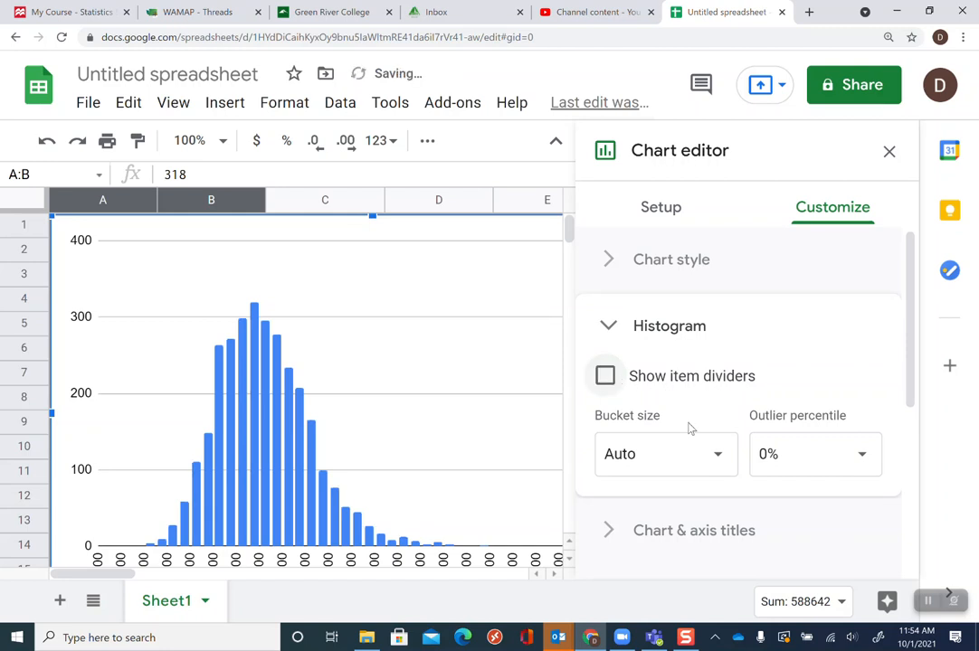
{"action": "left_click", "coordinate": [704, 449]}
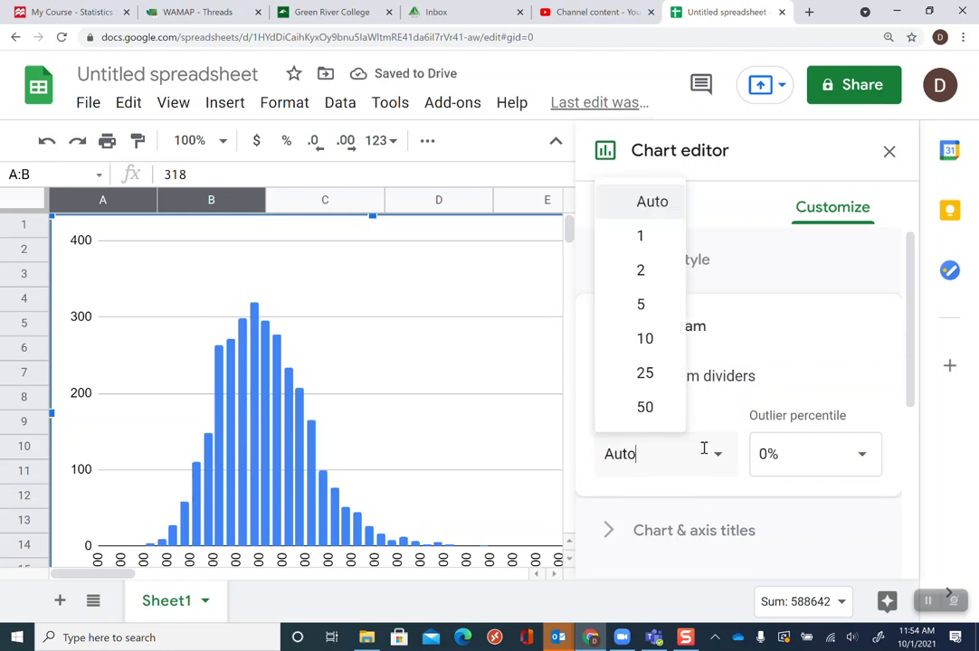
{"action": "left_click", "coordinate": [749, 384]}
{"action": "left_click", "coordinate": [759, 385]}
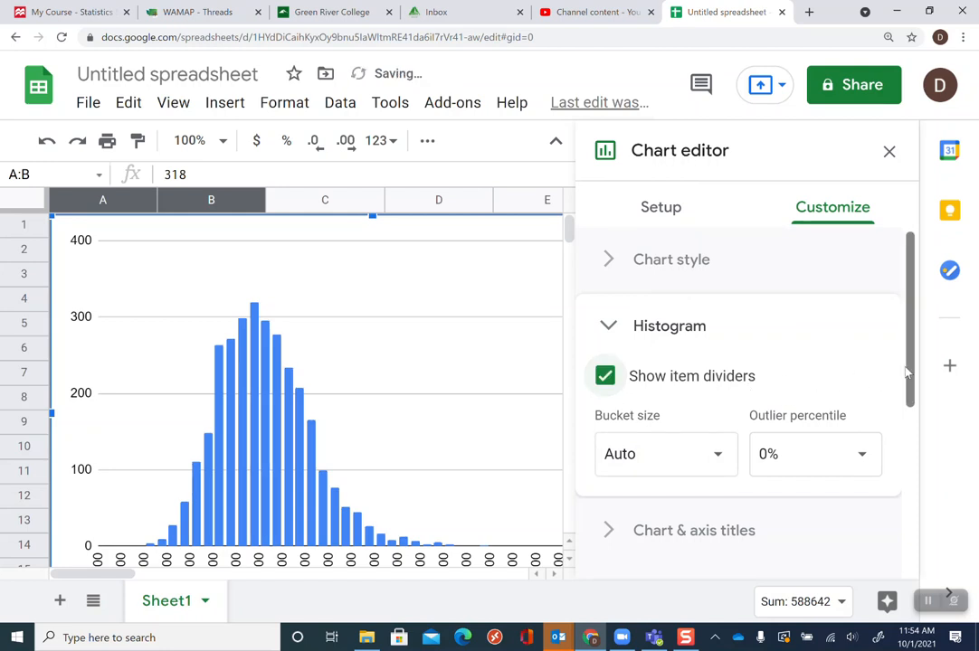
{"action": "left_click_drag", "start_coordinate": [909, 374], "coordinate": [906, 338]}
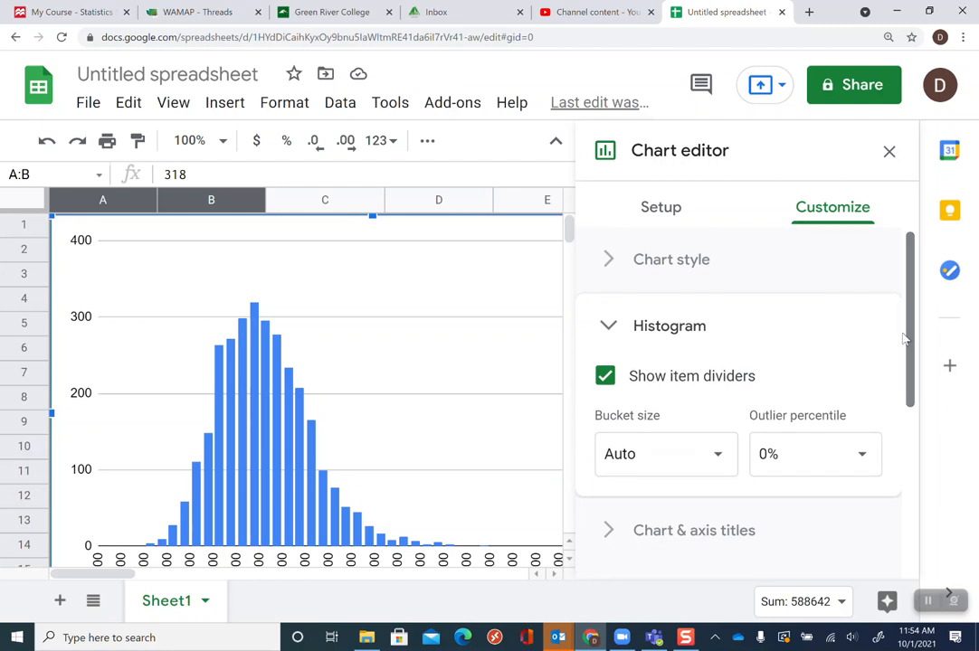
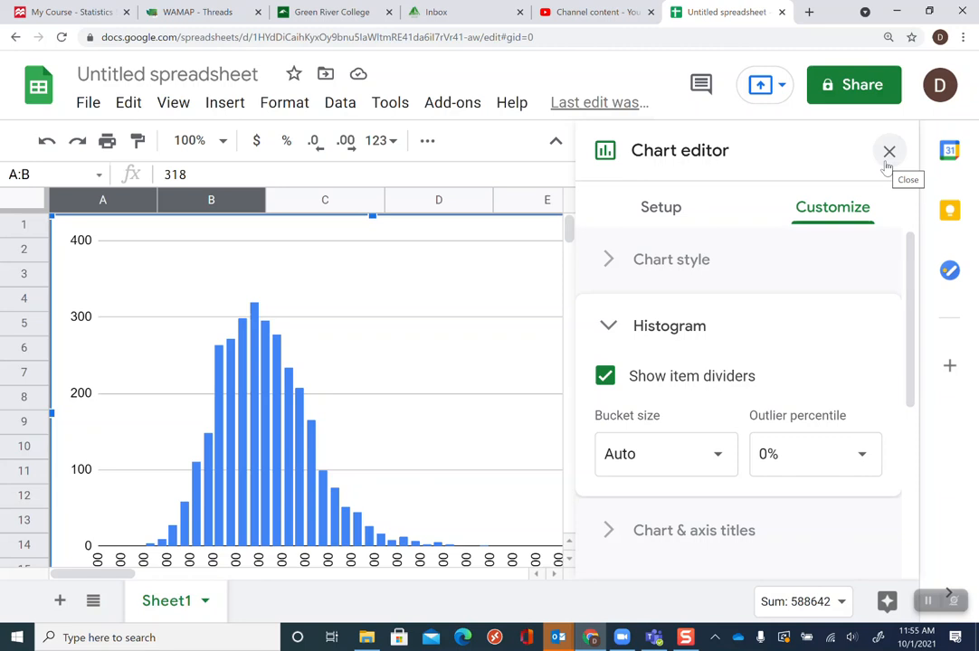
Close the chart editor and delete the histogram chart
{"action": "mouse_move", "coordinate": [908, 261]}
{"action": "left_mouse_down"}
{"action": "mouse_move", "coordinate": [902, 411]}
{"action": "mouse_move", "coordinate": [908, 264]}
{"action": "left_mouse_up"}
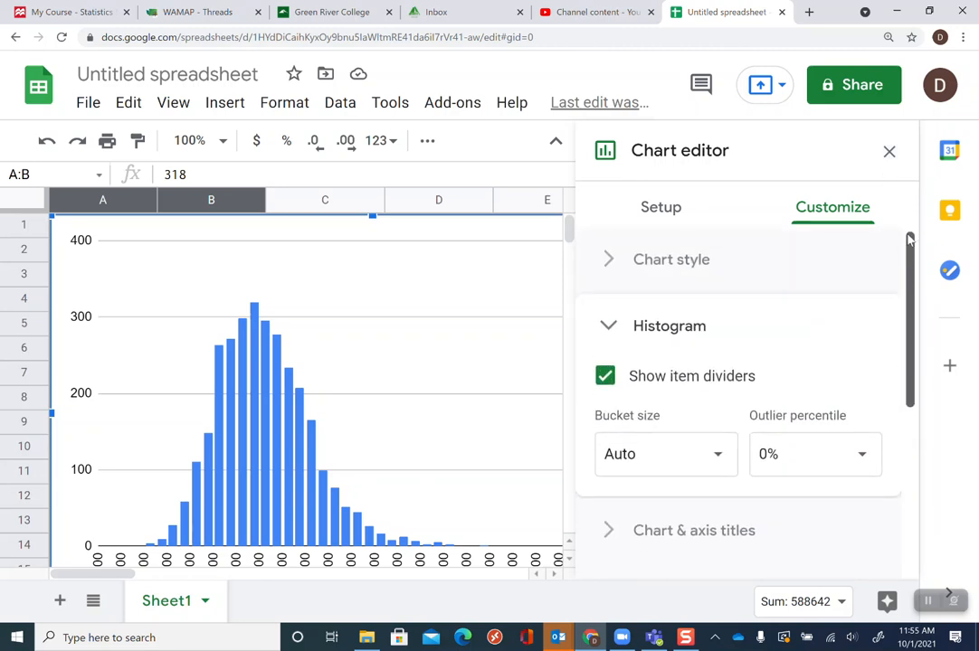
{"action": "left_click", "coordinate": [888, 152]}
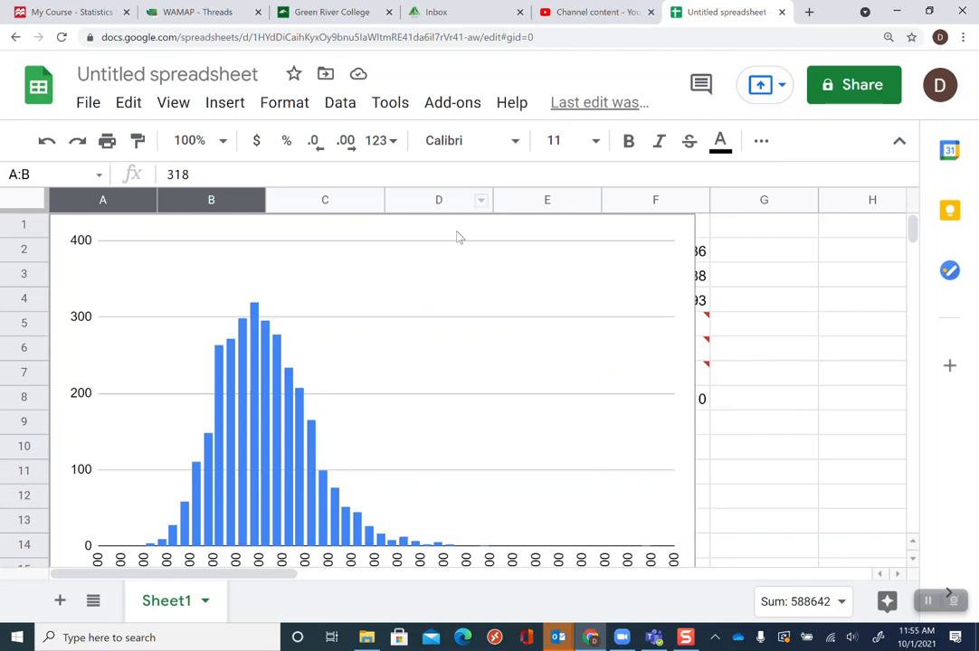
{"action": "left_click", "coordinate": [553, 227]}
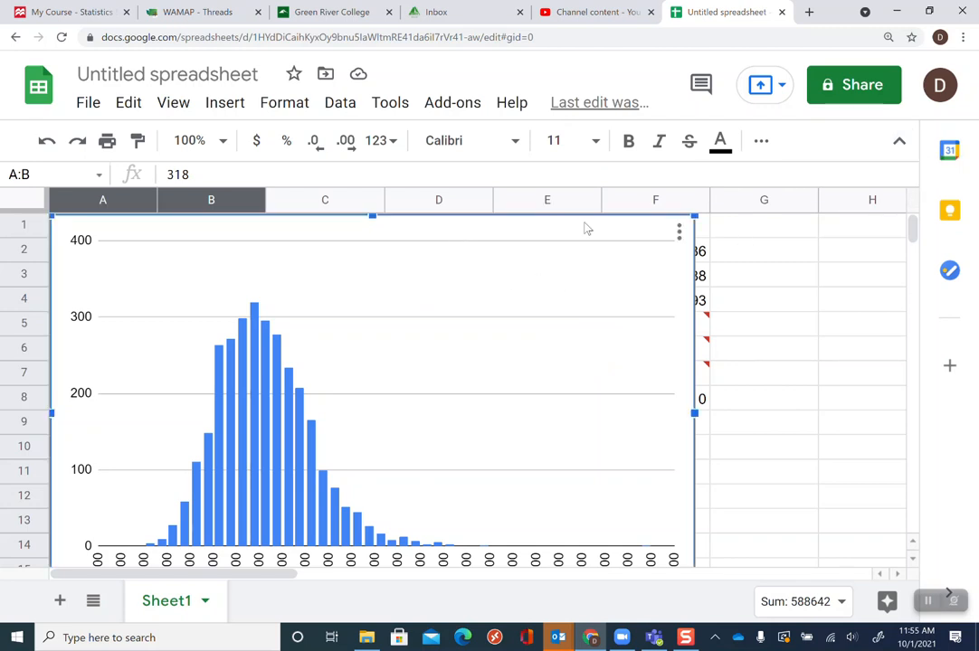
{"action": "key", "text": "Delete"}
Correct the 40s Q1 formula to =quartile.exc(A1906:A3044,1)
{"action": "left_click", "coordinate": [685, 304]}
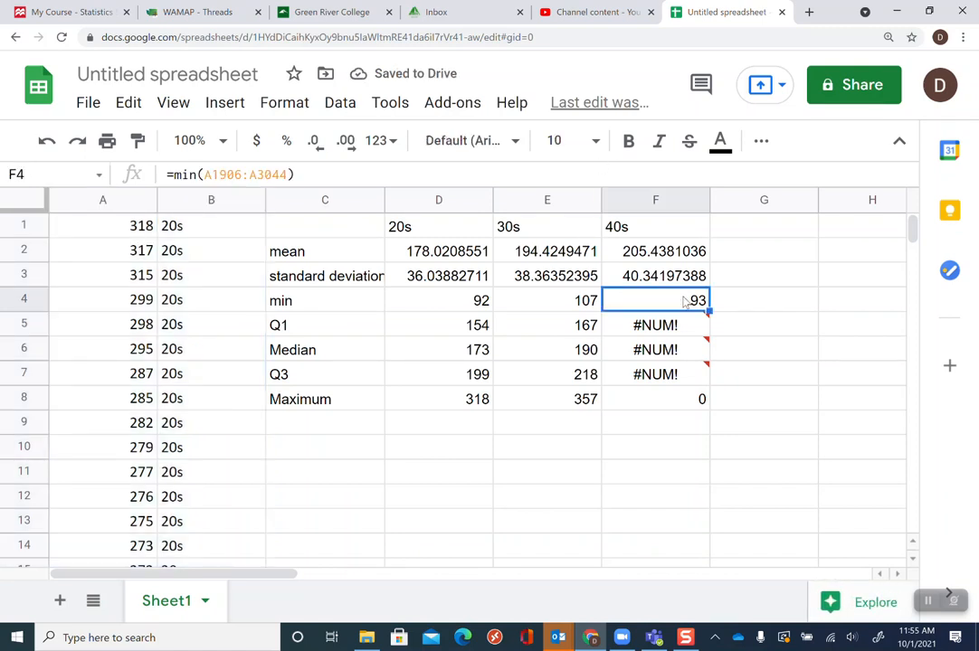
{"action": "left_click", "coordinate": [683, 328]}
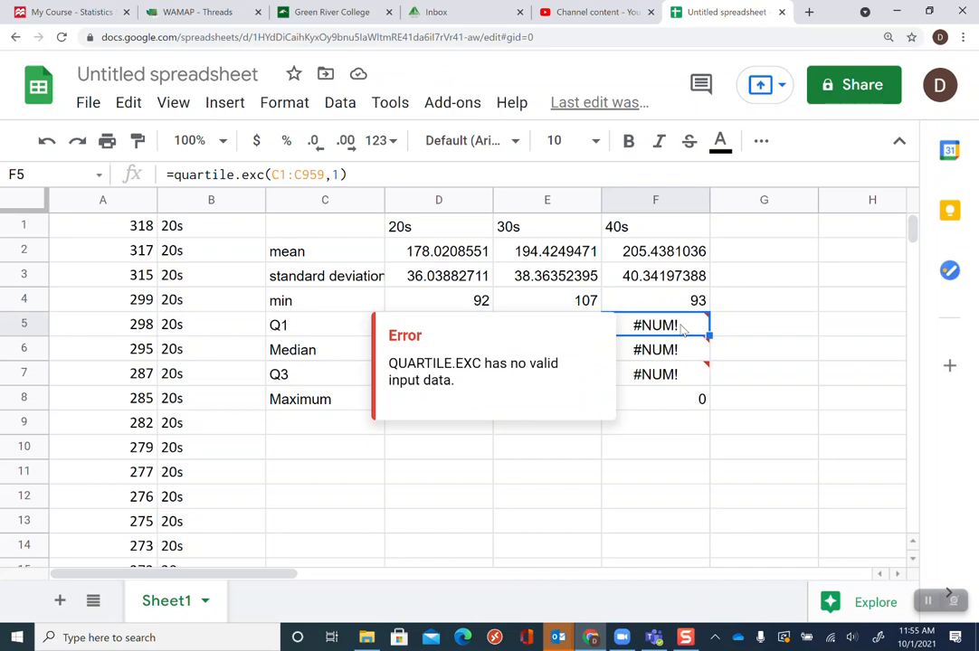
{"action": "left_click", "coordinate": [695, 304]}
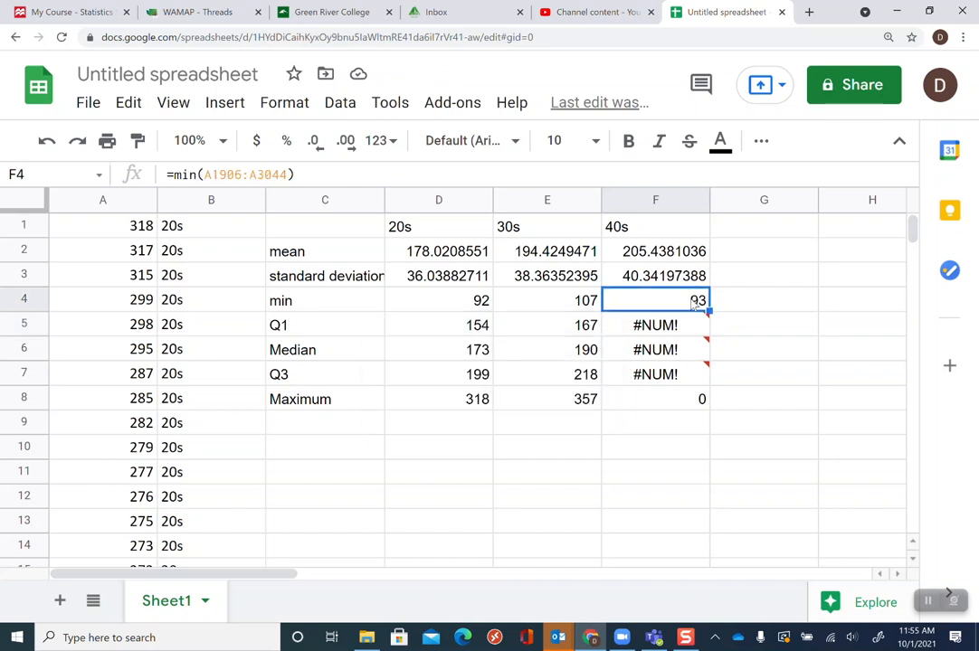
{"action": "left_click", "coordinate": [683, 328]}
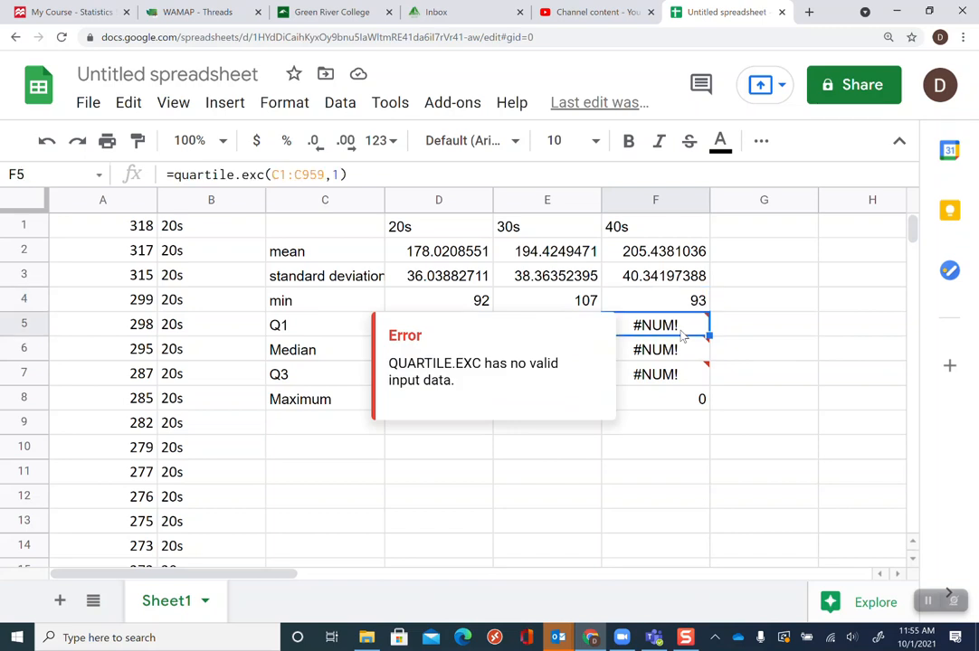
{"action": "left_click", "coordinate": [278, 174]}
{"action": "key", "text": "BackSpace"}
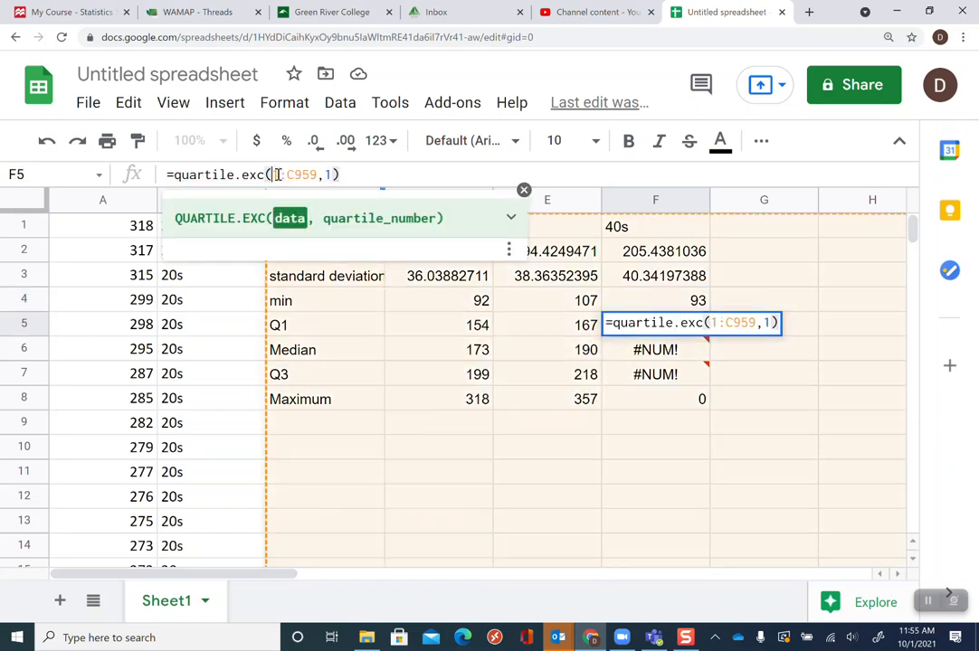
{"action": "type", "text": "A"}
{"action": "key", "text": "Right"}
{"action": "type", "text": "906"}
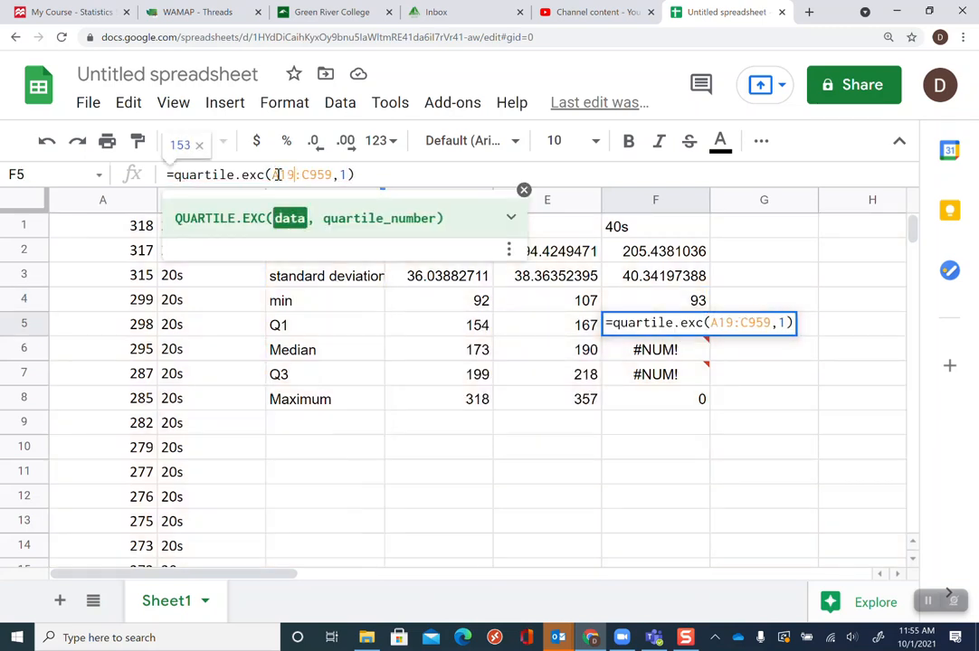
{"action": "key", "text": "Right"}
{"action": "key", "text": "Right"}
{"action": "key", "text": "Right"}
{"action": "key", "text": "Right"}
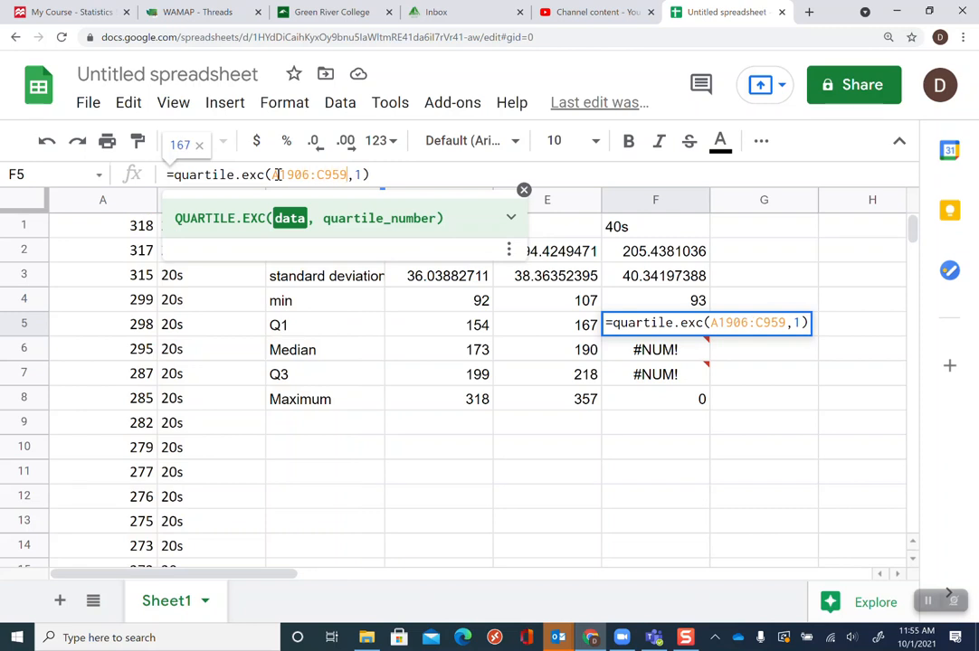
{"action": "key", "text": "BackSpace"}
{"action": "key", "text": "BackSpace"}
{"action": "key", "text": "Delete"}
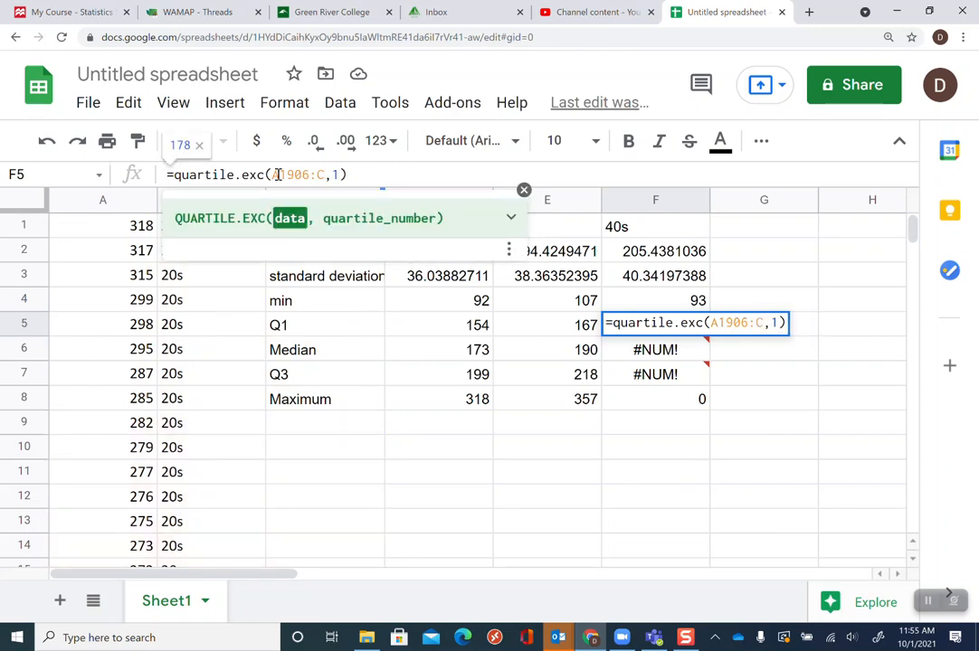
{"action": "key", "text": "BackSpace"}
{"action": "type", "text": "A1"}
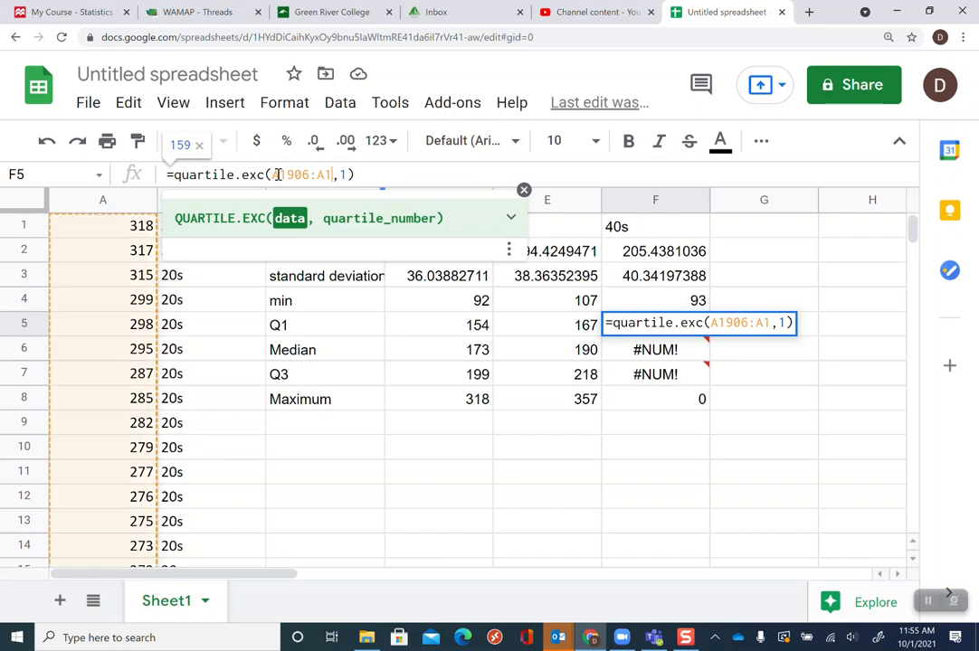
{"action": "type", "text": "3044"}
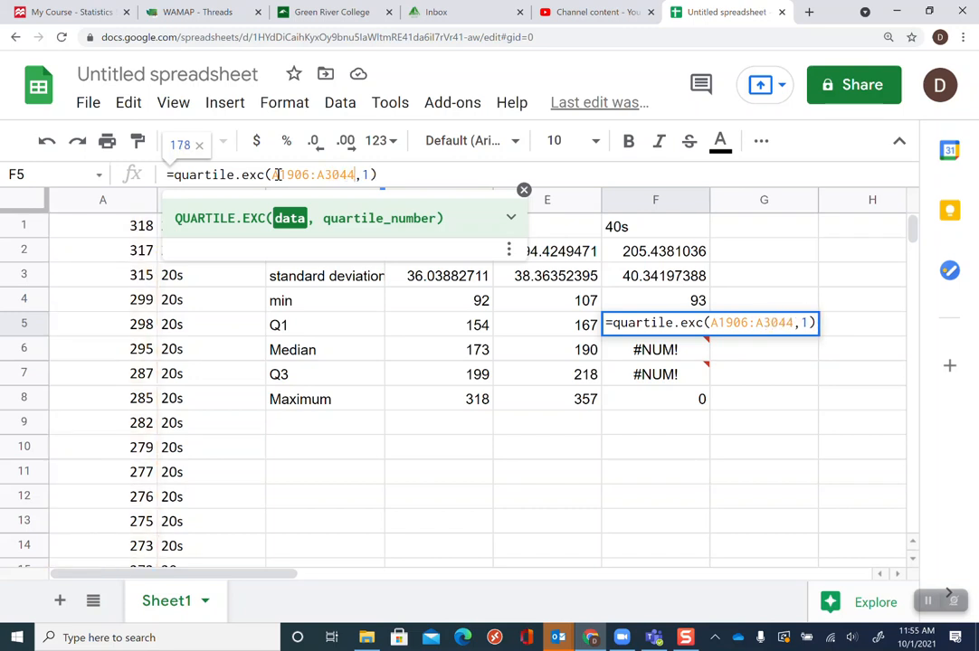
{"action": "key", "text": "Return"}
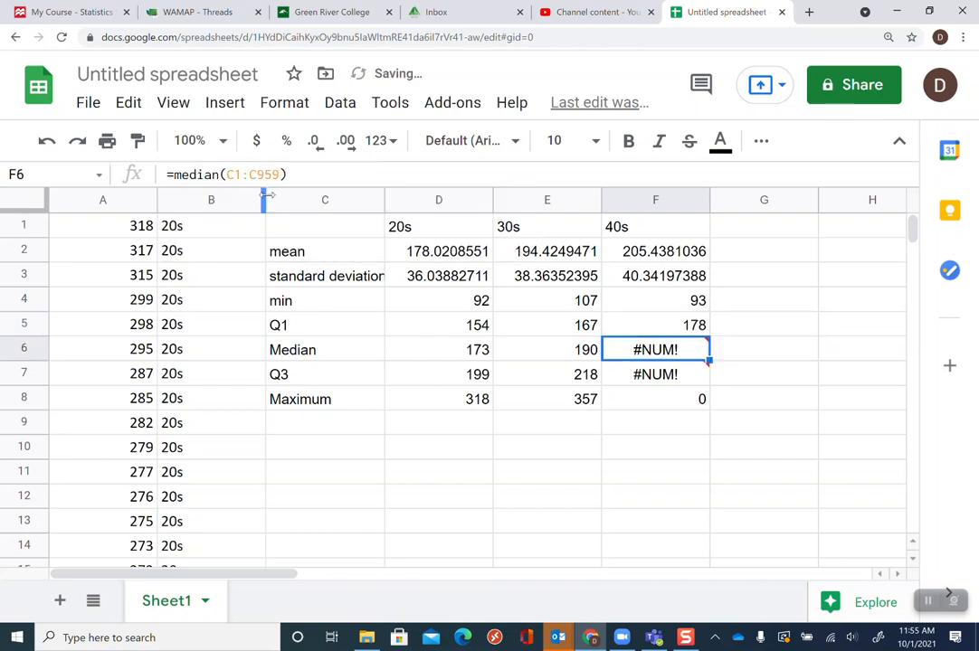
Enter column headers 20s, 30s and 40s in cells G1, H1 and I1
{"action": "left_click", "coordinate": [778, 229]}
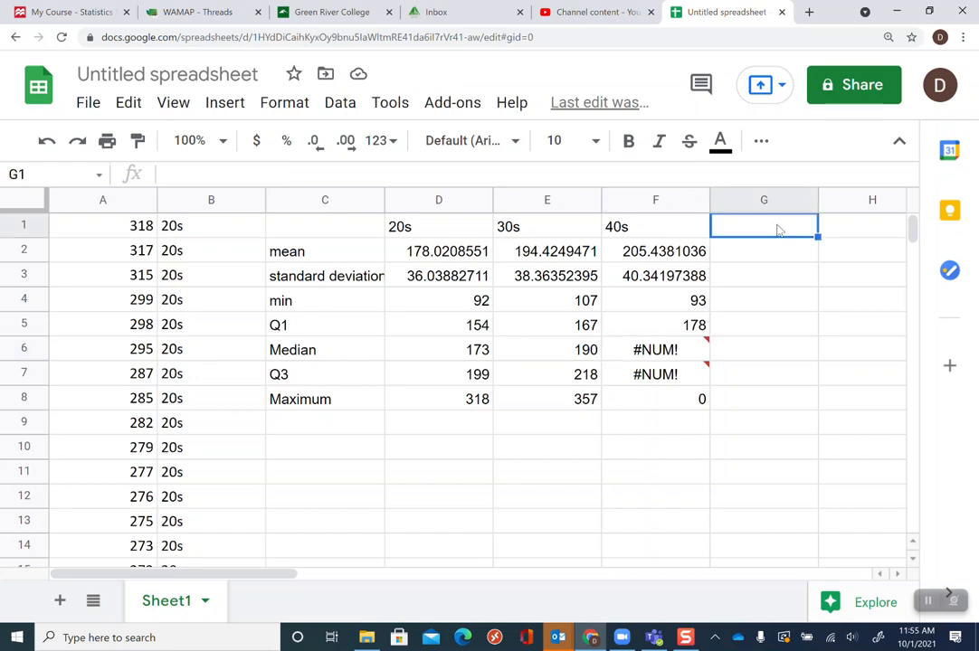
{"action": "type", "text": "20s"}
{"action": "key", "text": "Tab"}
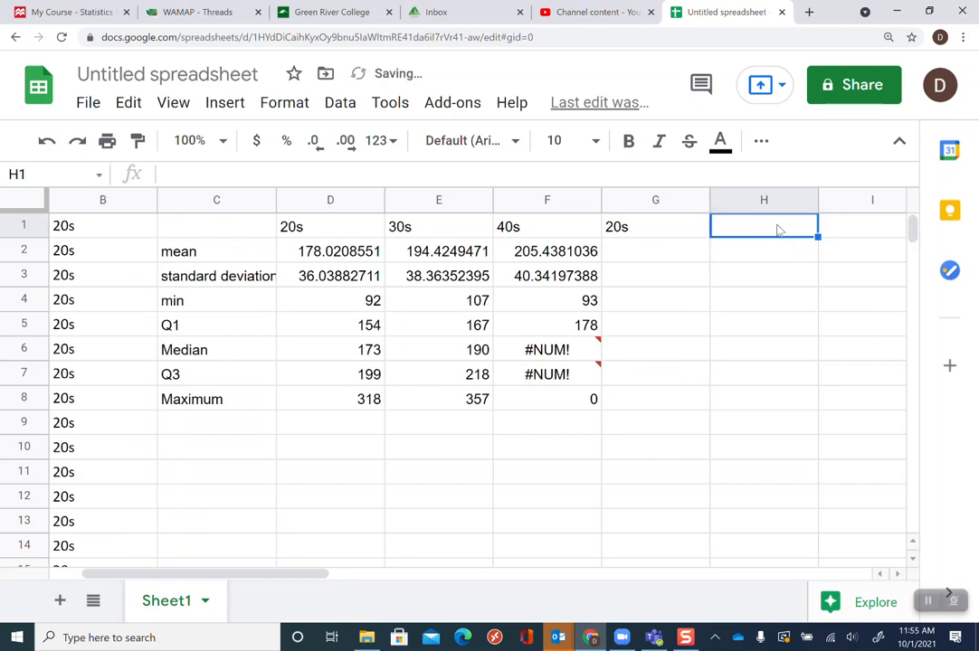
{"action": "type", "text": "30s"}
{"action": "key", "text": "Tab"}
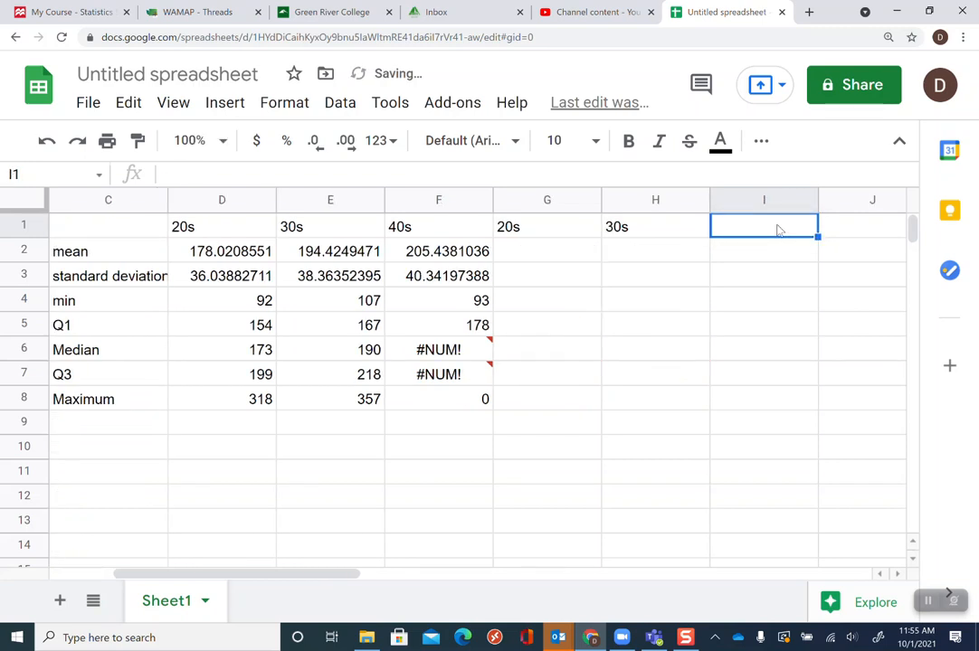
{"action": "type", "text": "40s"}
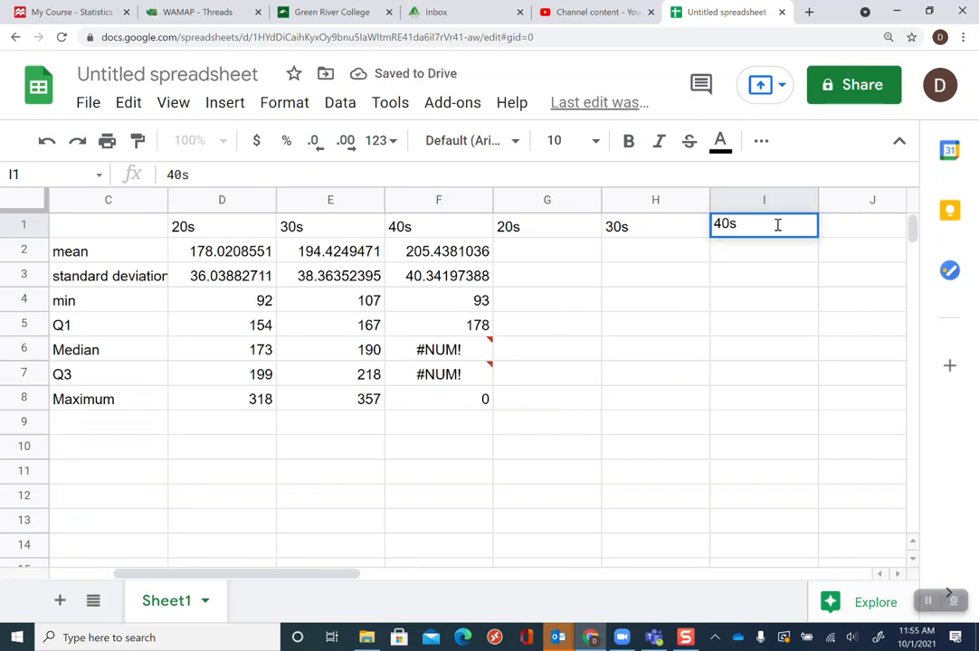
{"action": "key", "text": "Return"}
Select and copy the 40s cholesterol values in A1906:A3044
{"action": "key", "text": "Left"}
{"action": "key", "text": "Left"}
{"action": "key", "text": "Left"}
{"action": "key", "text": "Left"}
{"action": "key", "text": "Left"}
{"action": "key", "text": "Left"}
{"action": "key", "text": "Left"}
{"action": "key", "text": "Left"}
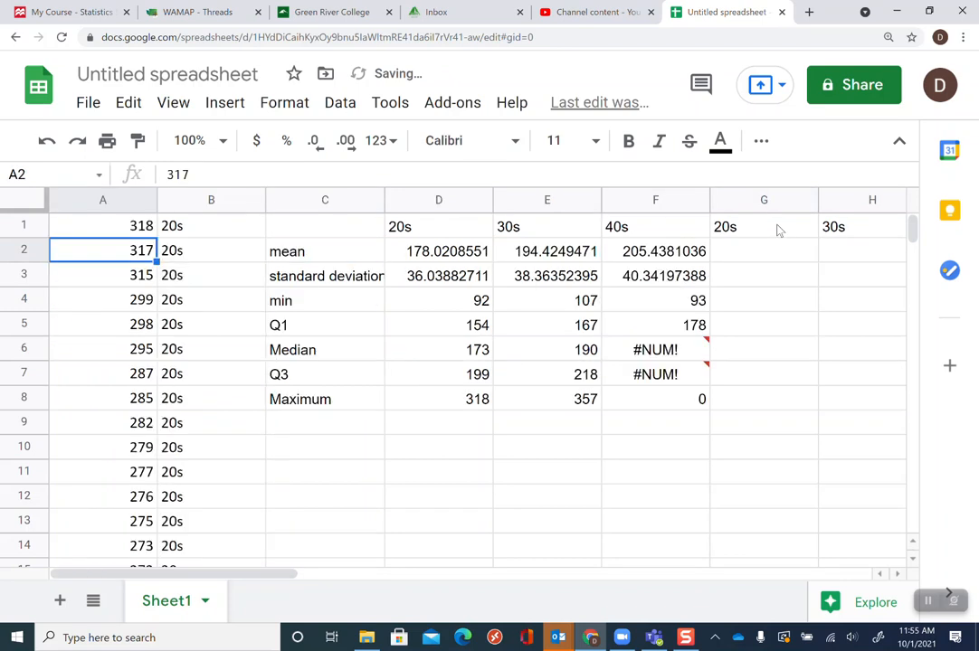
{"action": "key", "text": "Up"}
{"action": "key", "text": "Down"}
{"action": "key", "text": "Up"}
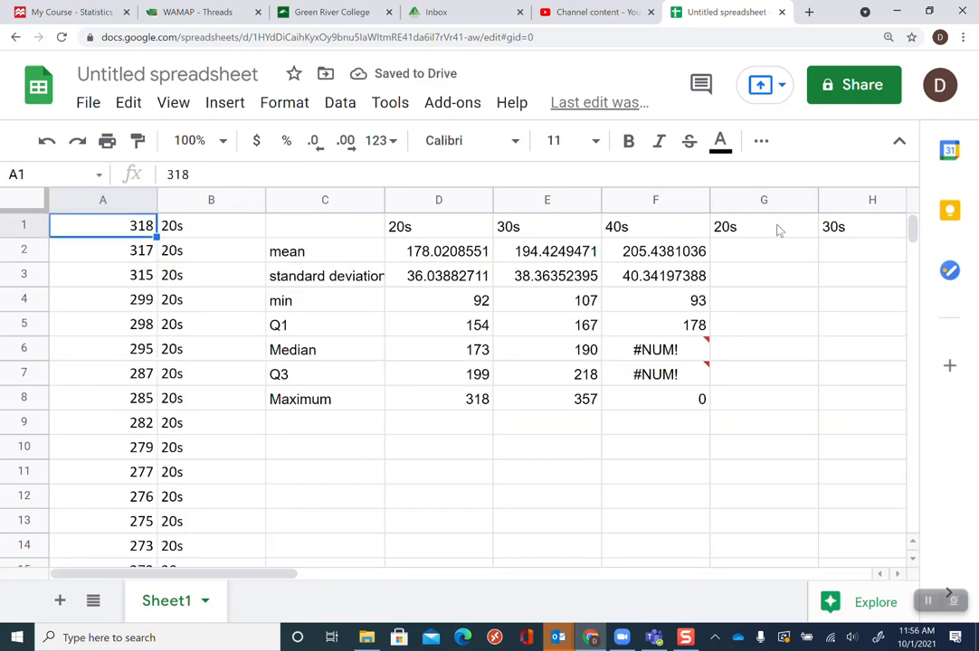
{"action": "key", "text": "ctrl+Down"}
{"action": "key", "text": "Up"}
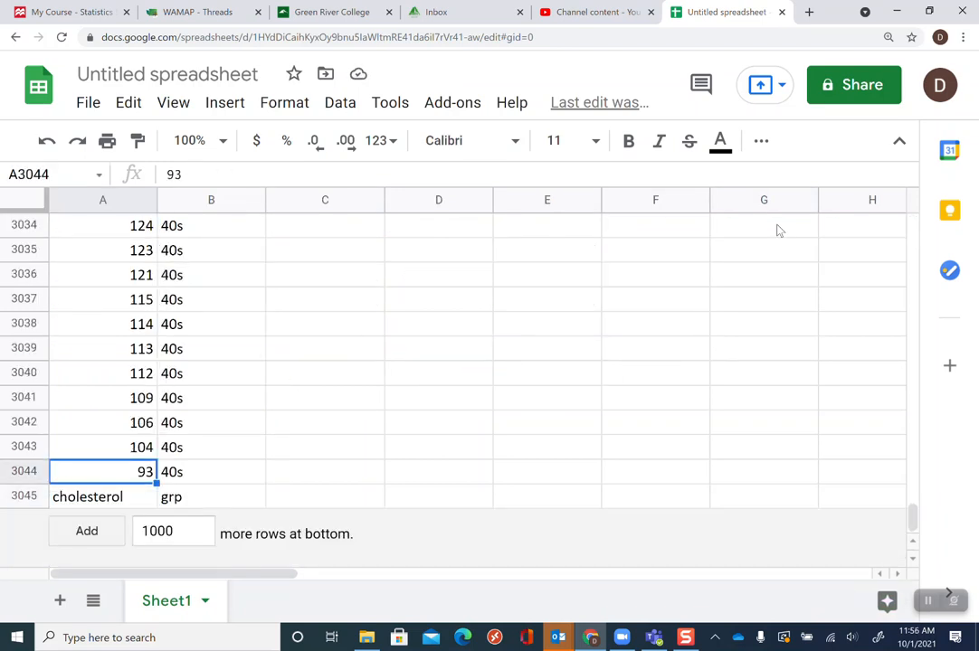
{"action": "key", "text": "shift+Up"}
{"action": "key", "text": "shift+Up"}
{"action": "key", "text": "shift+Up"}
{"action": "key", "text": "shift+Up"}
{"action": "key", "text": "shift+Up"}
{"action": "key", "text": "shift+Up"}
{"action": "key", "text": "shift+Up"}
{"action": "key", "text": "shift+Up"}
{"action": "key", "text": "shift+Up"}
{"action": "key", "text": "shift+Up"}
{"action": "key", "text": "shift+Up"}
{"action": "key", "text": "shift+Up"}
{"action": "key", "text": "shift+Up"}
{"action": "key", "text": "shift+Up"}
{"action": "key", "text": "shift+Up"}
{"action": "key", "text": "shift+Up"}
{"action": "key", "text": "shift+Up"}
{"action": "key", "text": "shift+Up"}
{"action": "key", "text": "shift+Up"}
{"action": "key", "text": "shift+Up"}
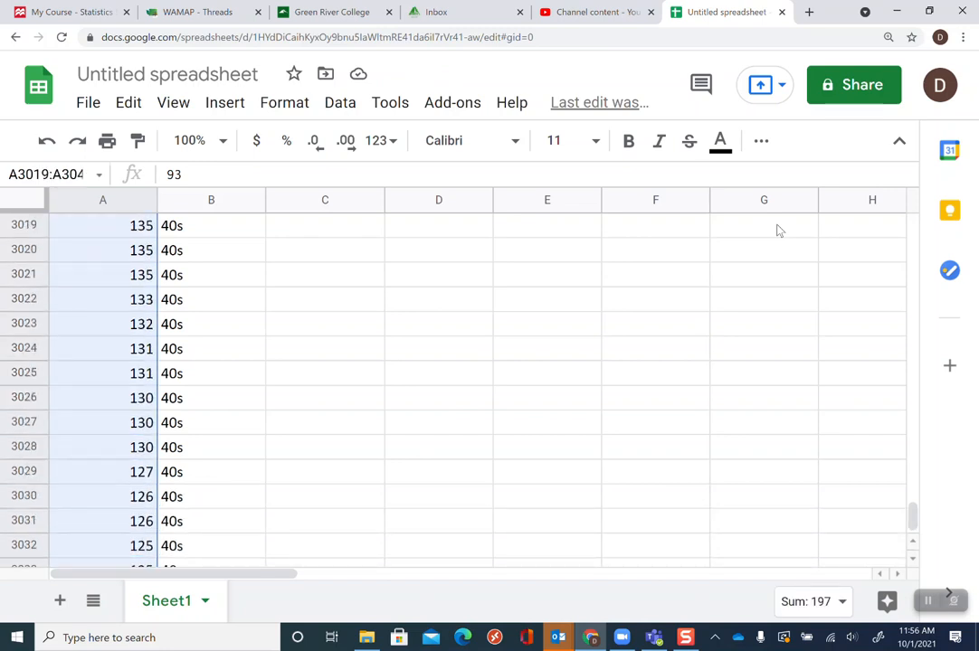
{"action": "key", "text": "shift+Up"}
{"action": "key", "text": "shift+Up"}
{"action": "key", "text": "shift+Up"}
{"action": "key", "text": "shift+Up"}
{"action": "key", "text": "shift+Up"}
{"action": "key", "text": "shift+Up"}
{"action": "key", "text": "shift+Up"}
{"action": "key", "text": "shift+Up"}
{"action": "key", "text": "shift+Up"}
{"action": "key", "text": "shift+Up"}
{"action": "key", "text": "shift+Up"}
{"action": "key", "text": "shift+Up"}
{"action": "key", "text": "shift+Up"}
{"action": "key", "text": "shift+Up"}
{"action": "key", "text": "shift+Up"}
{"action": "key", "text": "shift+Up"}
{"action": "key", "text": "shift+Up"}
{"action": "key", "text": "shift+Up"}
{"action": "key", "text": "shift+Up"}
{"action": "key", "text": "shift+Up"}
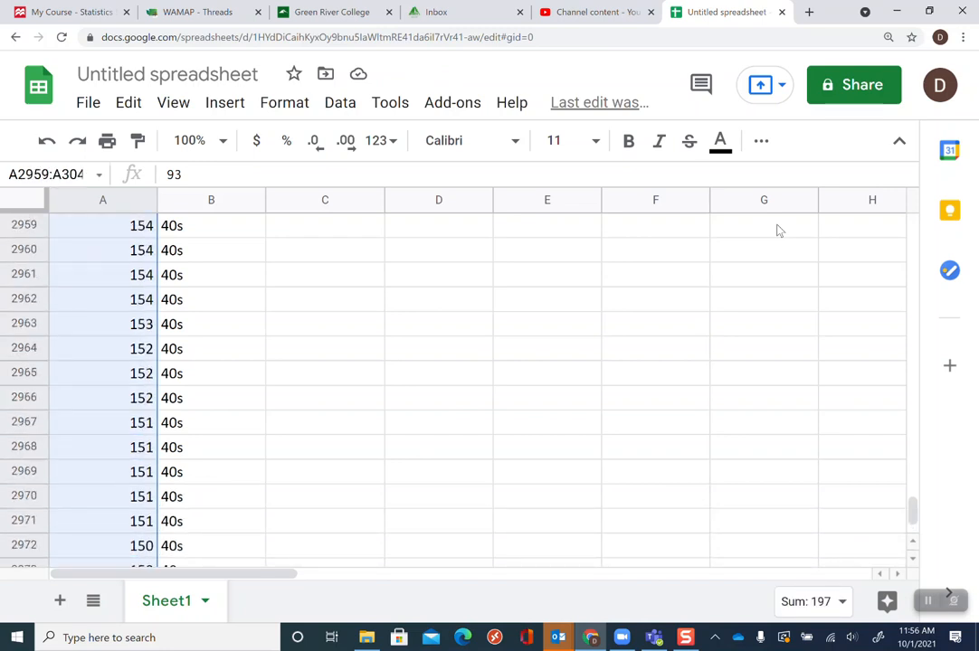
{"action": "key", "text": "shift+Up"}
{"action": "key", "text": "shift+Up"}
{"action": "key", "text": "shift+Up"}
{"action": "key", "text": "shift+Up"}
{"action": "key", "text": "shift+Up"}
{"action": "key", "text": "shift+Up"}
{"action": "key", "text": "shift+Up"}
{"action": "key", "text": "shift+Up"}
{"action": "key", "text": "shift+Up"}
{"action": "key", "text": "shift+Up"}
{"action": "key", "text": "shift+Up"}
{"action": "key", "text": "shift+Up"}
{"action": "key", "text": "shift+Up"}
{"action": "key", "text": "shift+Up"}
{"action": "key", "text": "shift+Up"}
{"action": "key", "text": "shift+Up"}
{"action": "key", "text": "shift+Up"}
{"action": "key", "text": "shift+Up"}
{"action": "key", "text": "shift+Up"}
{"action": "key", "text": "shift+Up"}
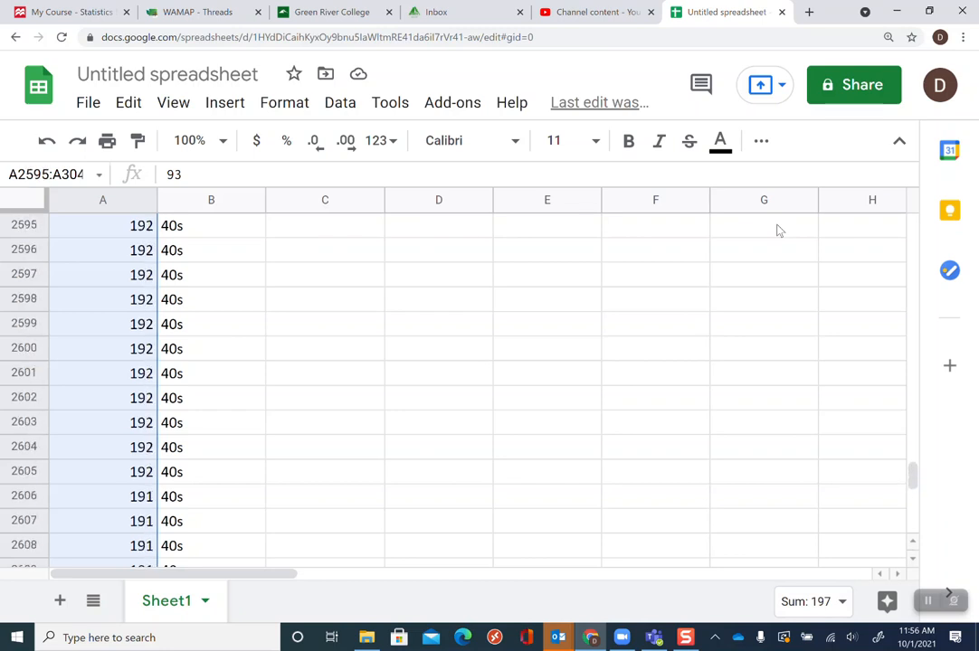
{"action": "key", "text": "shift+Up"}
{"action": "key", "text": "shift+Up"}
{"action": "key", "text": "shift+Up"}
{"action": "key", "text": "shift+Up"}
{"action": "key", "text": "shift+Up"}
{"action": "key", "text": "shift+Up"}
{"action": "key", "text": "shift+Up"}
{"action": "key", "text": "shift+Up"}
{"action": "key", "text": "shift+Up"}
{"action": "key", "text": "shift+Up"}
{"action": "key", "text": "shift+Up"}
{"action": "key", "text": "shift+Up"}
{"action": "key", "text": "shift+Up"}
{"action": "key", "text": "shift+Up"}
{"action": "key", "text": "shift+Up"}
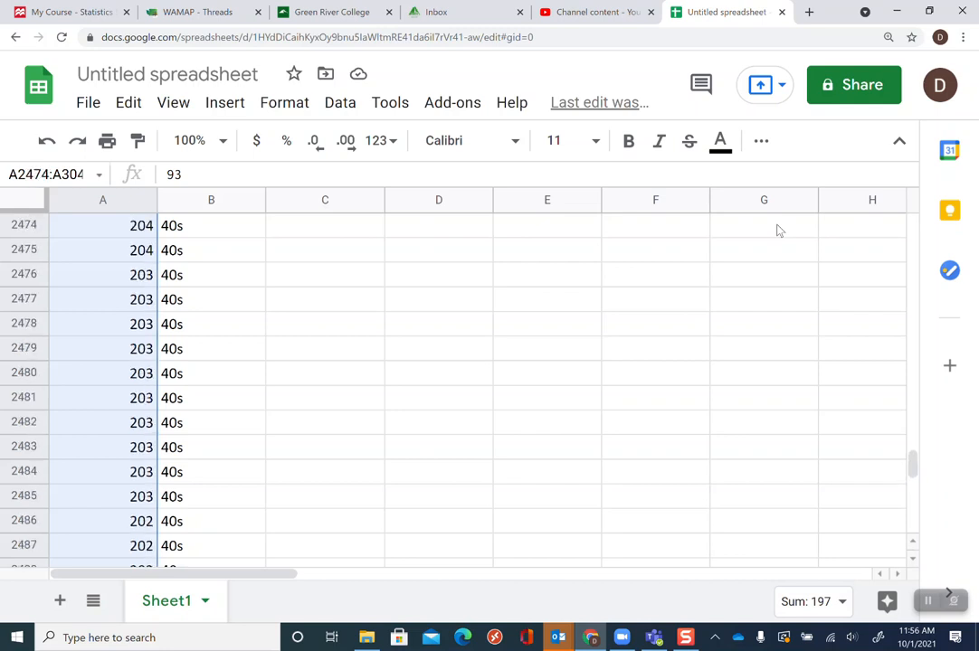
{"action": "key", "text": "shift+Up"}
{"action": "key", "text": "shift+Up"}
{"action": "key", "text": "shift+Up"}
{"action": "key", "text": "shift+Up"}
{"action": "key", "text": "shift+Up"}
{"action": "key", "text": "shift+Up"}
{"action": "key", "text": "shift+Up"}
{"action": "key", "text": "shift+Up"}
{"action": "key", "text": "shift+Up"}
{"action": "key", "text": "shift+Up"}
{"action": "key", "text": "shift+Up"}
{"action": "key", "text": "shift+Up"}
{"action": "key", "text": "shift+Up"}
{"action": "key", "text": "shift+Up"}
{"action": "key", "text": "shift+Up"}
{"action": "key", "text": "shift+Up"}
{"action": "key", "text": "shift+Up"}
{"action": "key", "text": "shift+Up"}
{"action": "key", "text": "shift+Up"}
{"action": "key", "text": "shift+Up"}
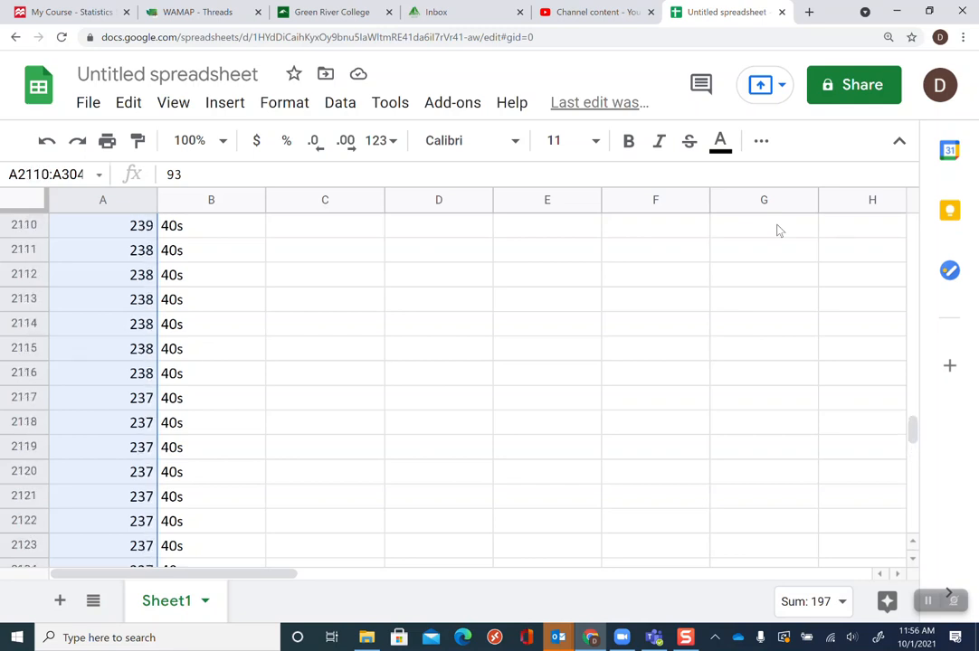
{"action": "key", "text": "shift+Up"}
{"action": "key", "text": "shift+Up"}
{"action": "key", "text": "shift+Up"}
{"action": "key", "text": "shift+Up"}
{"action": "key", "text": "shift+Up"}
{"action": "key", "text": "shift+Up"}
{"action": "key", "text": "shift+Up"}
{"action": "key", "text": "shift+Up"}
{"action": "key", "text": "shift+Up"}
{"action": "key", "text": "shift+Up"}
{"action": "key", "text": "shift+Up"}
{"action": "key", "text": "shift+Up"}
{"action": "key", "text": "shift+Up"}
{"action": "key", "text": "shift+Up"}
{"action": "key", "text": "shift+Up"}
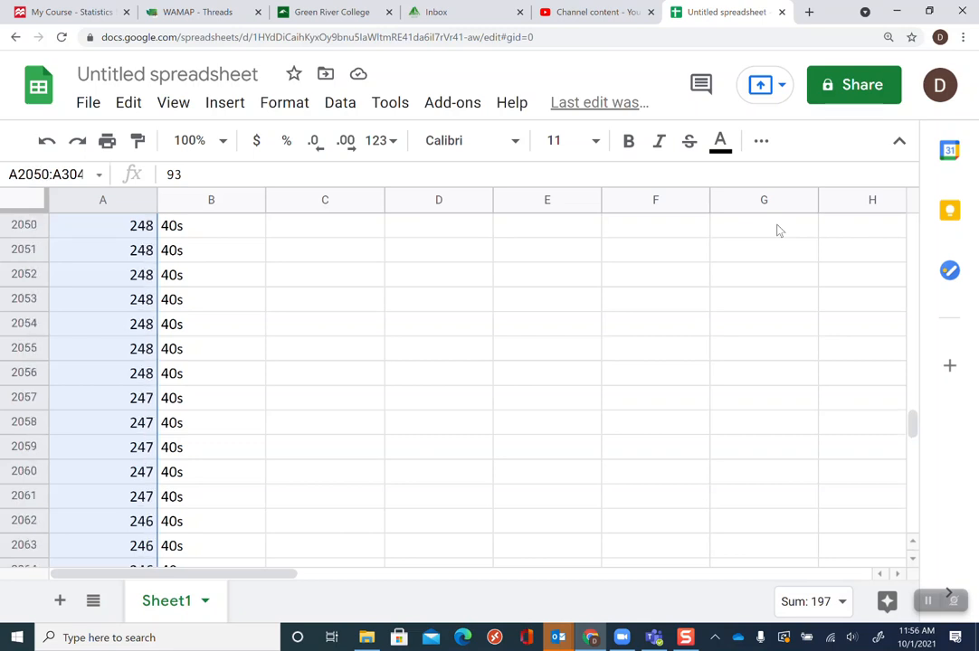
{"action": "key", "text": "shift+Up"}
{"action": "key", "text": "shift+Up"}
{"action": "key", "text": "shift+Up"}
{"action": "key", "text": "shift+Up"}
{"action": "key", "text": "shift+Up"}
{"action": "key", "text": "shift+Up"}
{"action": "key", "text": "shift+Up"}
{"action": "key", "text": "shift+Up"}
{"action": "key", "text": "shift+Up"}
{"action": "key", "text": "shift+Up"}
{"action": "key", "text": "shift+Up"}
{"action": "key", "text": "shift+Up"}
{"action": "key", "text": "shift+Up"}
{"action": "key", "text": "shift+Up"}
{"action": "key", "text": "shift+Up"}
{"action": "key", "text": "shift+Up"}
{"action": "key", "text": "shift+Up"}
{"action": "key", "text": "shift+Up"}
{"action": "key", "text": "shift+Up"}
{"action": "key", "text": "shift+Up"}
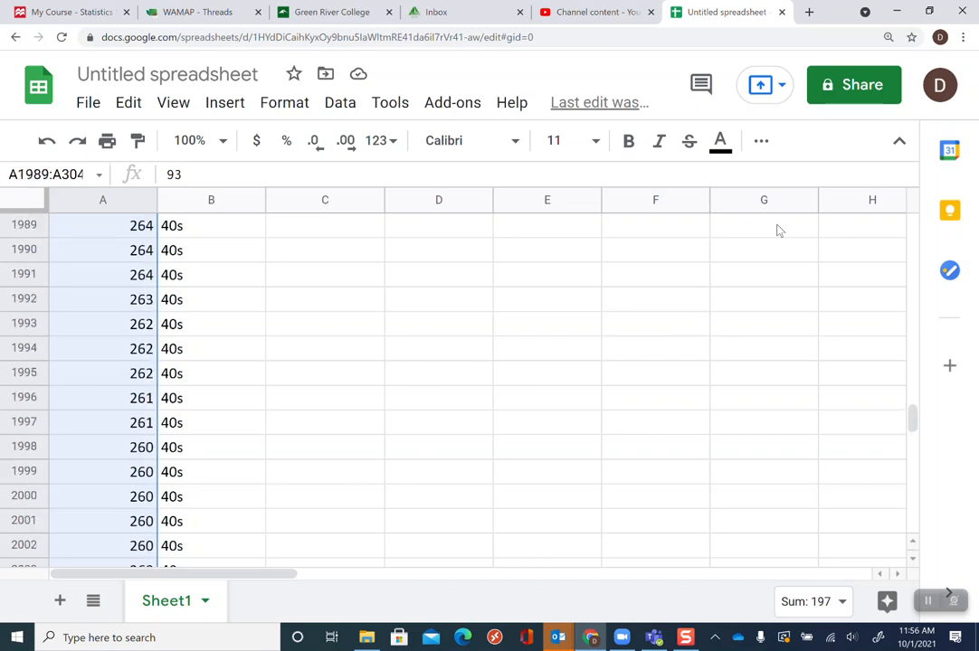
{"action": "key", "text": "shift+Up"}
{"action": "key", "text": "shift+Up"}
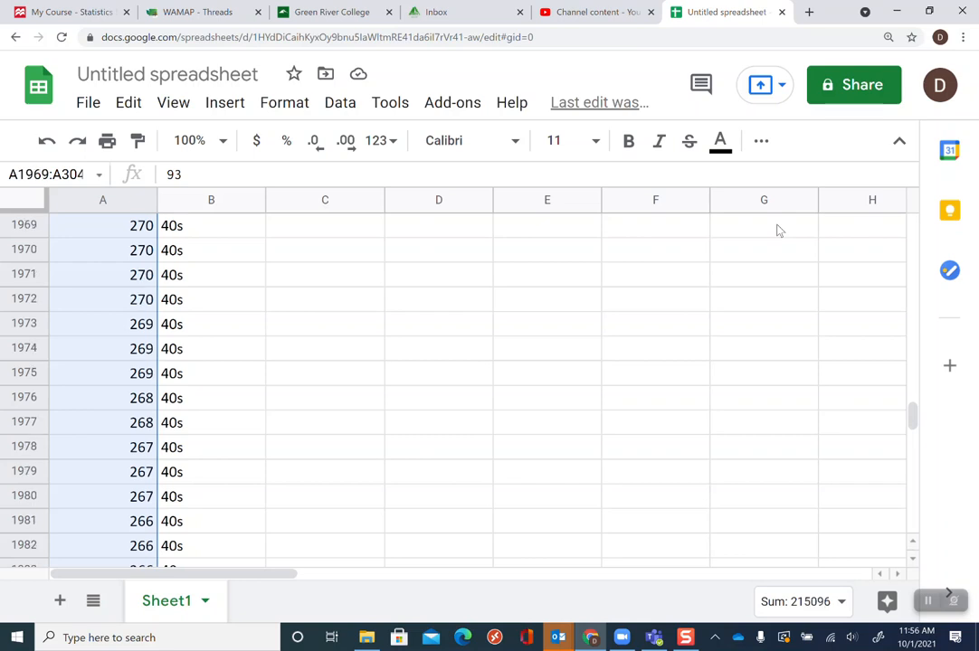
{"action": "key", "text": "shift+Up"}
{"action": "key", "text": "shift+Up"}
{"action": "key", "text": "shift+Up"}
{"action": "key", "text": "shift+Up"}
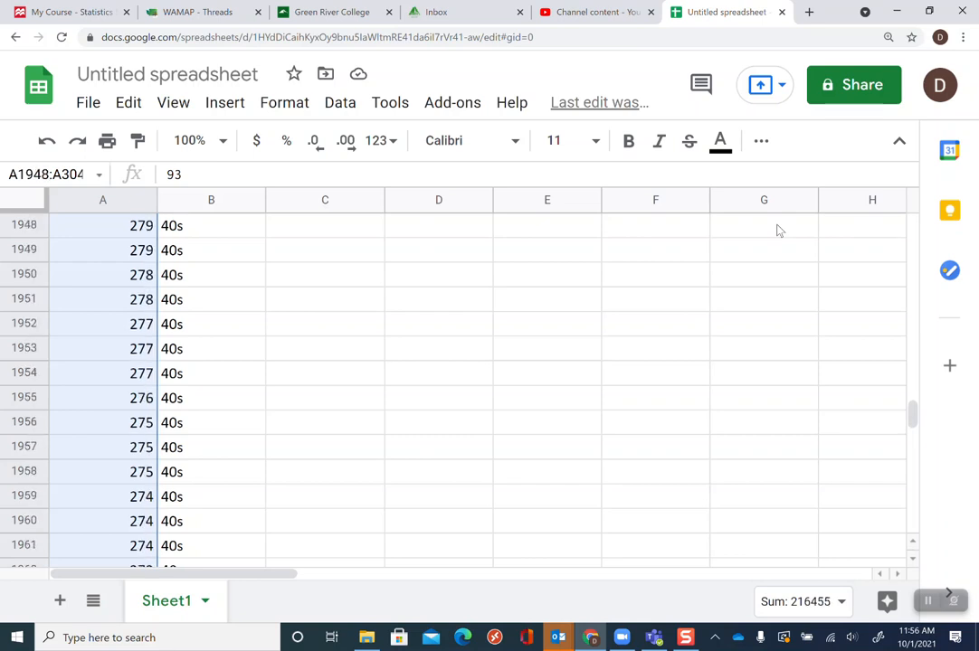
{"action": "key", "text": "shift+Up"}
{"action": "key", "text": "shift+Up"}
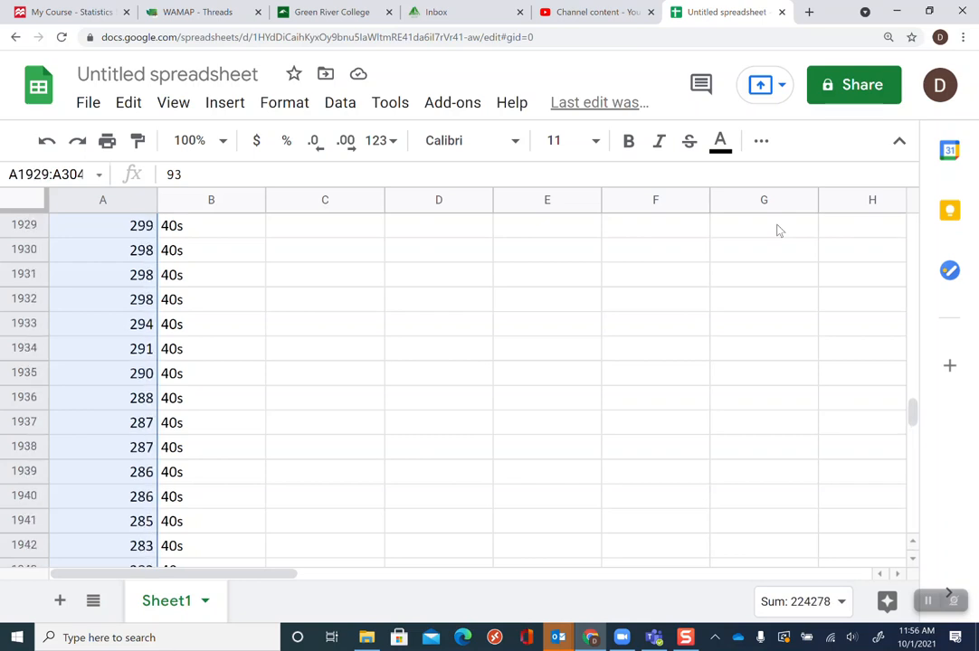
{"action": "key", "text": "shift+Up"}
{"action": "key", "text": "shift+Up"}
{"action": "key", "text": "shift+Up"}
{"action": "key", "text": "shift+Up"}
{"action": "key", "text": "shift+Up"}
{"action": "key", "text": "shift+Up"}
{"action": "key", "text": "shift+Up"}
{"action": "key", "text": "shift+Up"}
{"action": "key", "text": "shift+Up"}
{"action": "key", "text": "shift+Up"}
{"action": "key", "text": "shift+Up"}
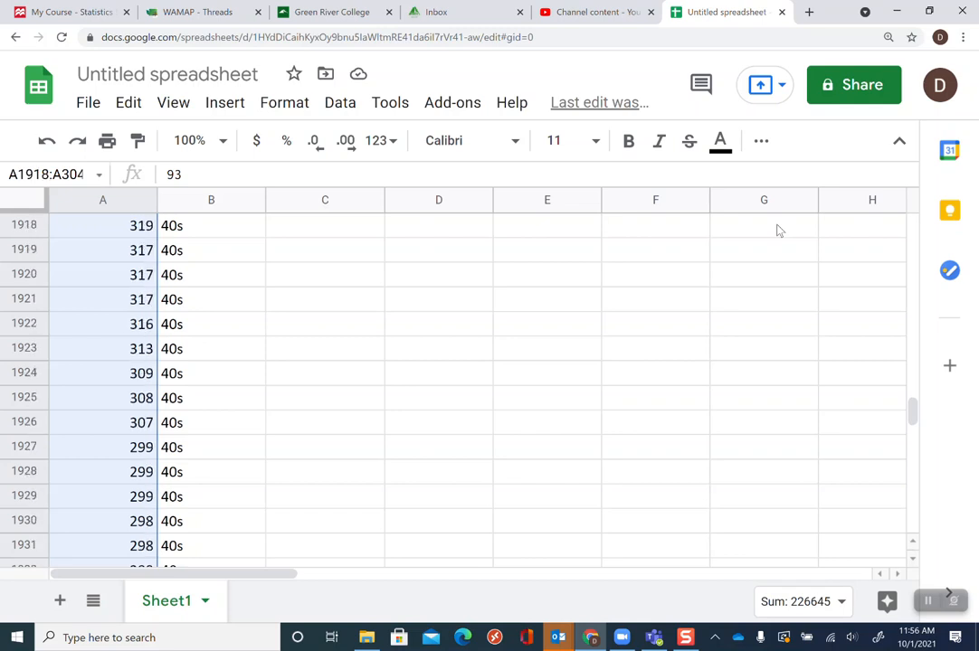
{"action": "key", "text": "shift+Up"}
{"action": "key", "text": "shift+Up"}
{"action": "key", "text": "shift+Up"}
{"action": "key", "text": "shift+Up"}
{"action": "key", "text": "shift+Up"}
{"action": "key", "text": "shift+Up"}
{"action": "key", "text": "shift+Up"}
{"action": "key", "text": "shift+Up"}
{"action": "key", "text": "shift+Up"}
{"action": "key", "text": "shift+Up"}
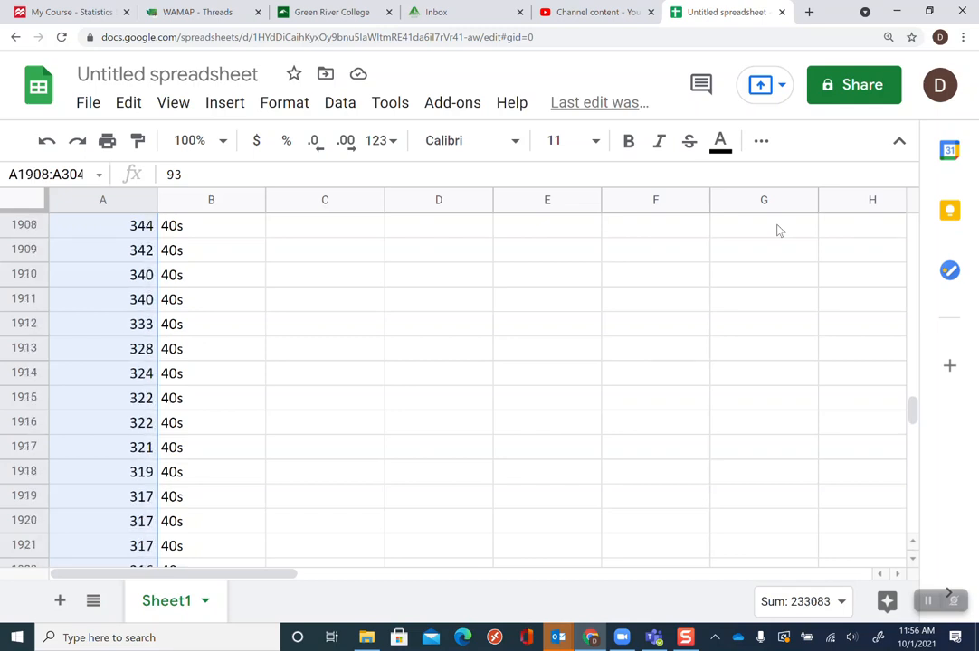
{"action": "key", "text": "shift+Up"}
{"action": "key", "text": "shift+Up"}
{"action": "key", "text": "shift+Up"}
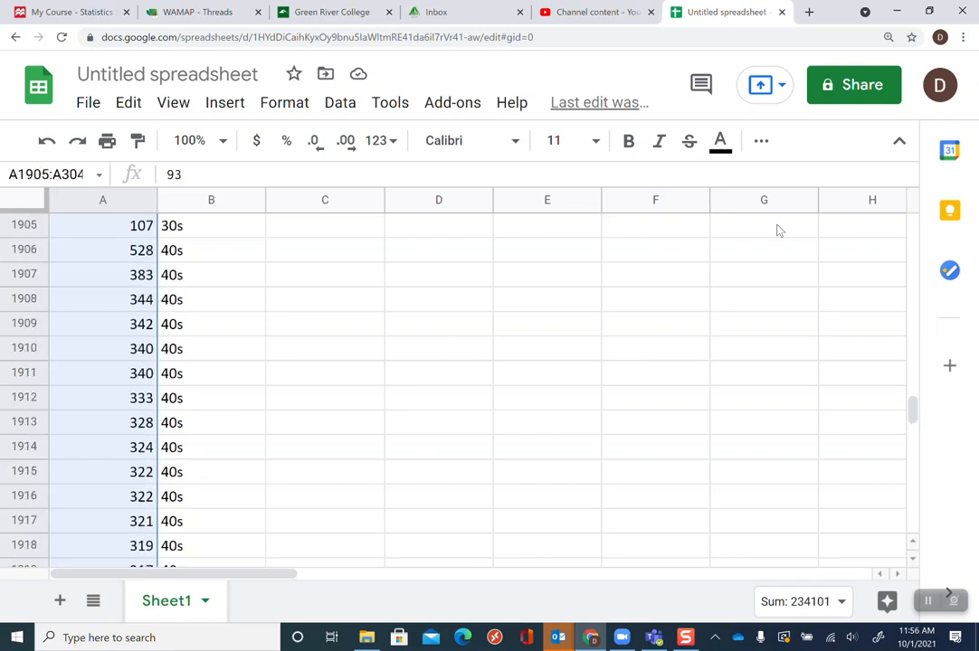
{"action": "key", "text": "shift+Down"}
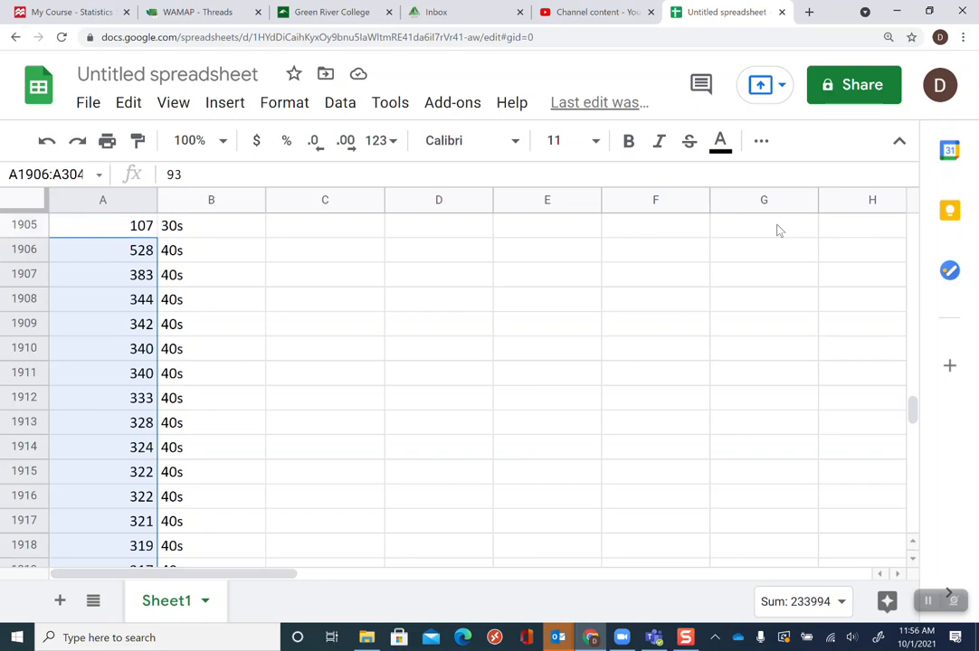
{"action": "key", "text": "ctrl+c"}
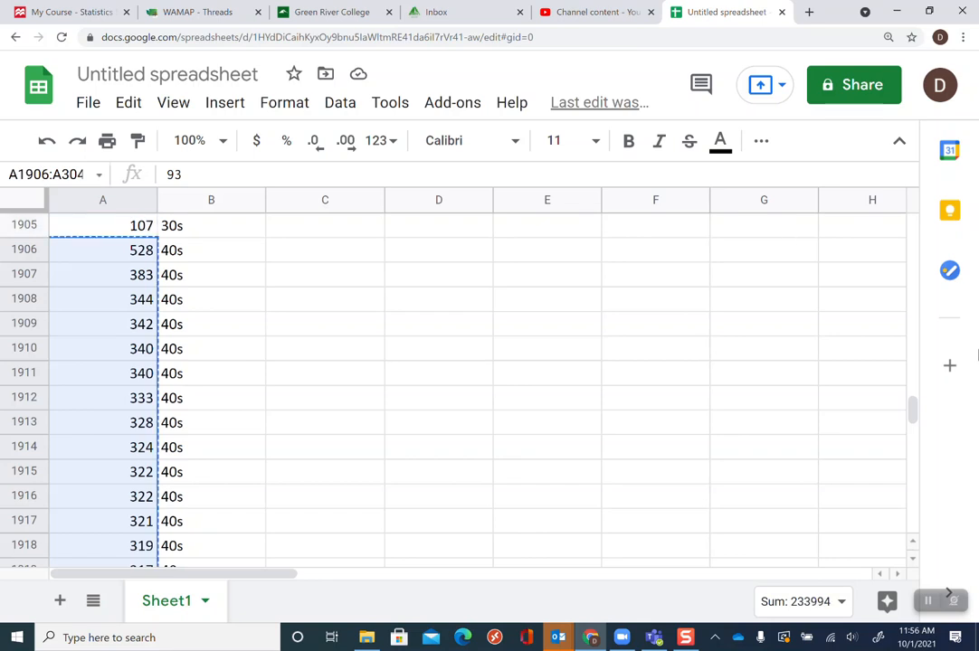
Paste the copied 40s cholesterol values into the 40s column starting at cell I2
{"action": "left_click_drag", "start_coordinate": [913, 416], "coordinate": [912, 226]}
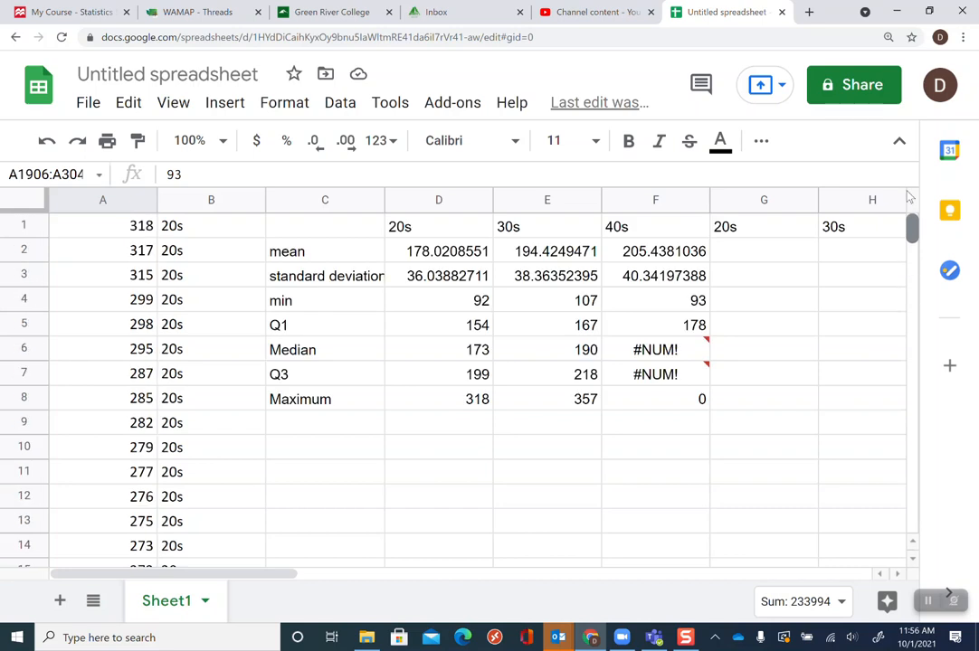
{"action": "left_click", "coordinate": [896, 575]}
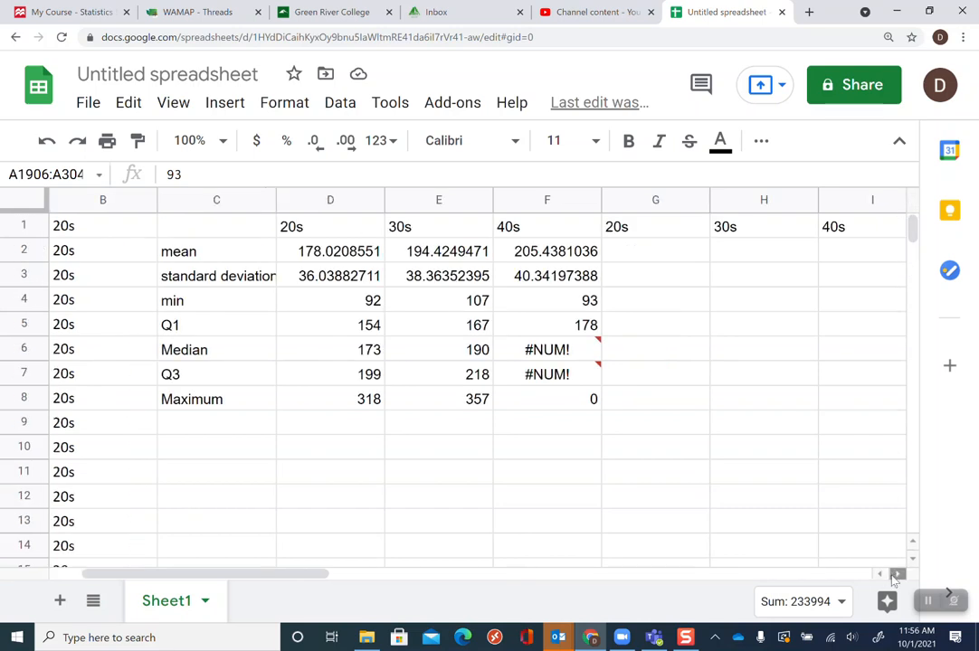
{"action": "left_click", "coordinate": [842, 259]}
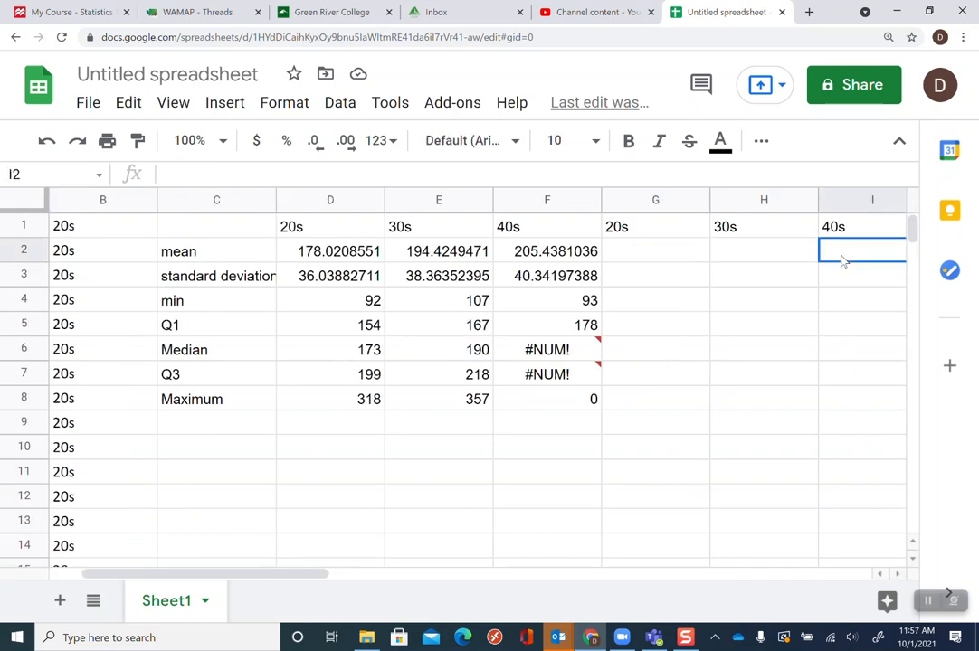
{"action": "key", "text": "ctrl+v"}
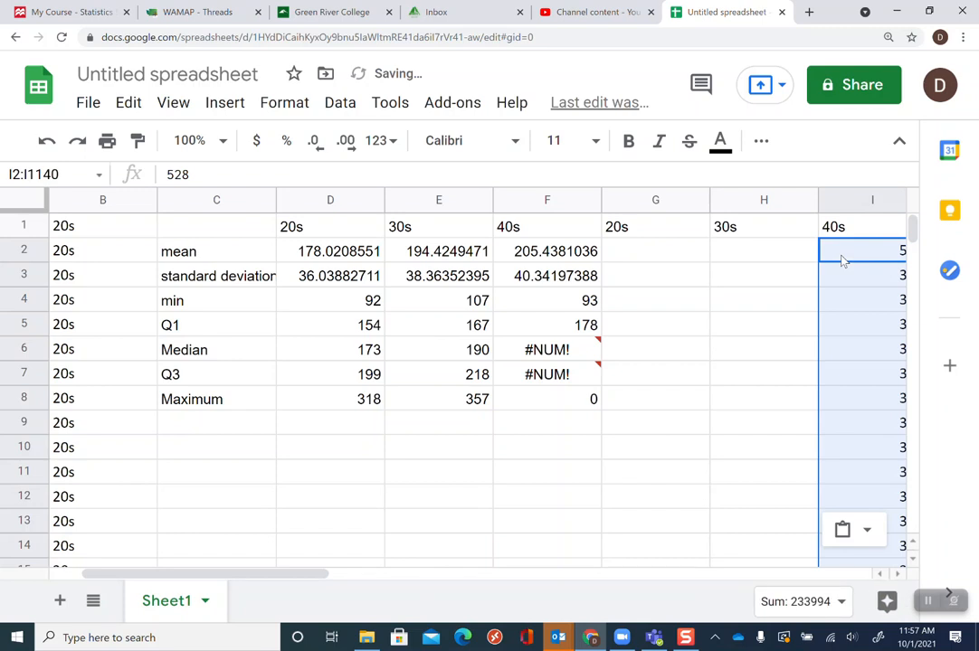
Examine the 40s median formula in F6 and the range it references
{"action": "left_click", "coordinate": [750, 262]}
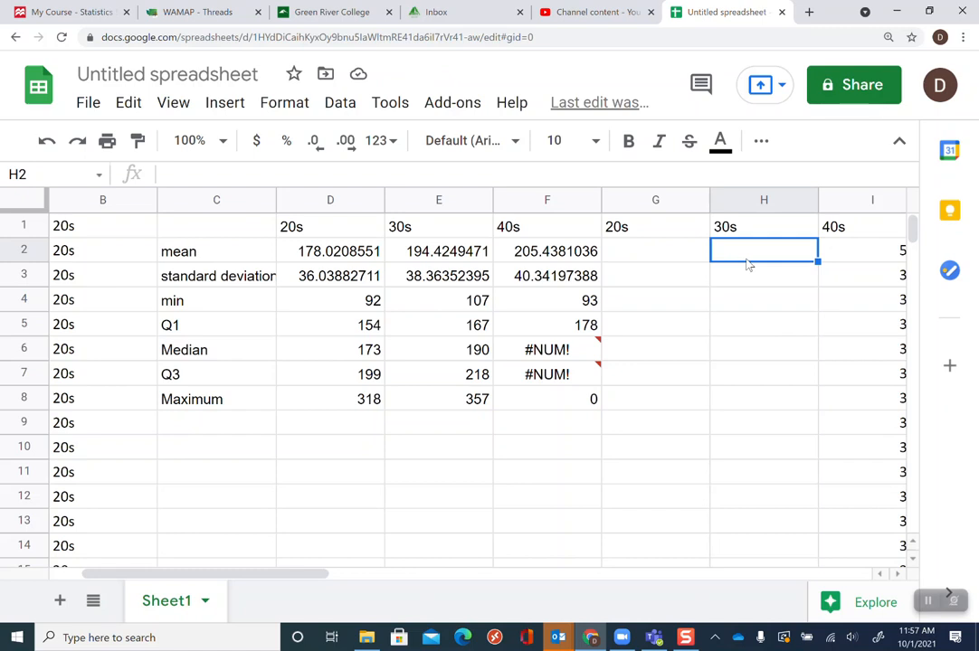
{"action": "left_click", "coordinate": [342, 260]}
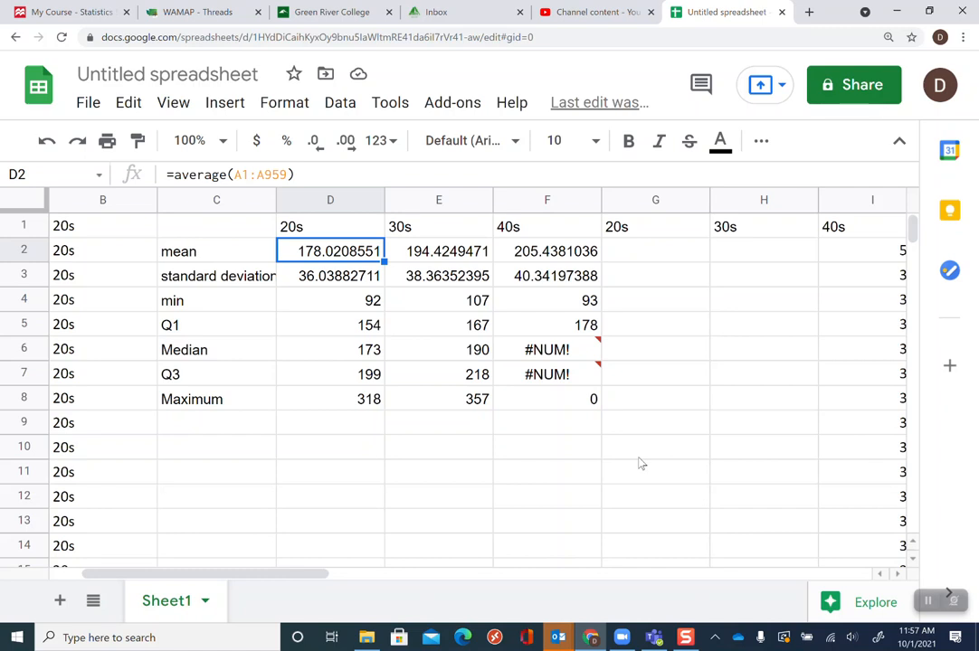
{"action": "left_click", "coordinate": [573, 354]}
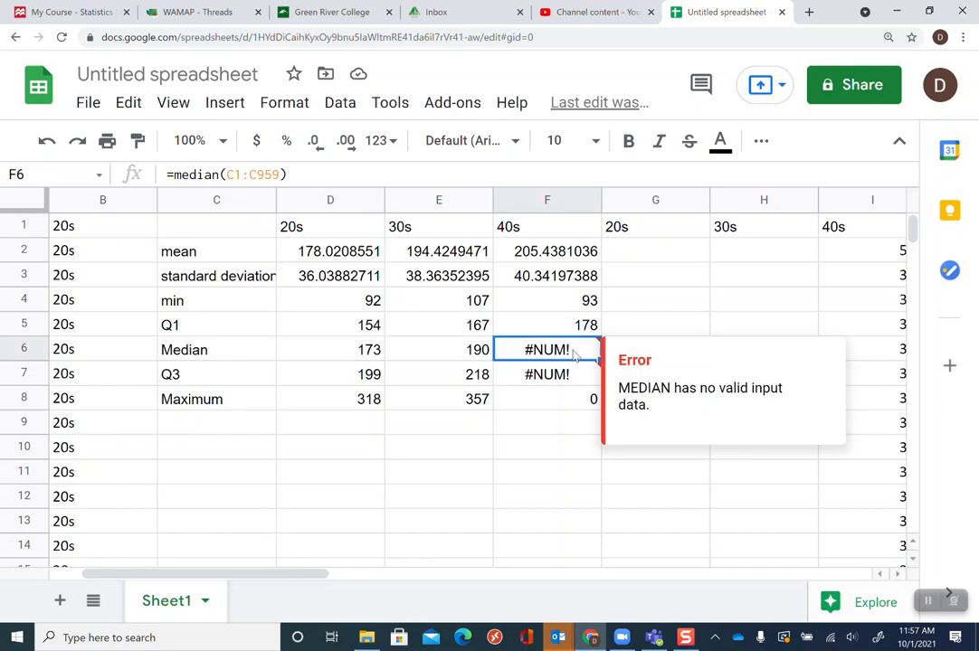
{"action": "left_click", "coordinate": [242, 176]}
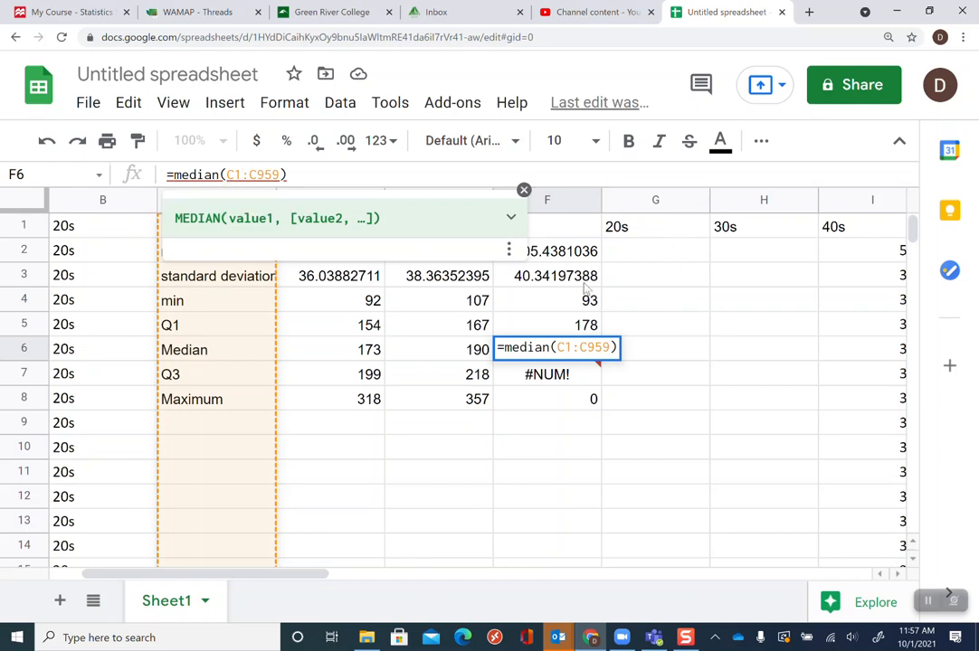
{"action": "key", "text": "Left"}
{"action": "key", "text": "shift+Left"}
{"action": "key", "text": "shift+Right"}
{"action": "key", "text": "shift+Right"}
{"action": "key", "text": "shift+Right"}
{"action": "key", "text": "shift+Right"}
{"action": "key", "text": "shift+Right"}
{"action": "key", "text": "shift+Right"}
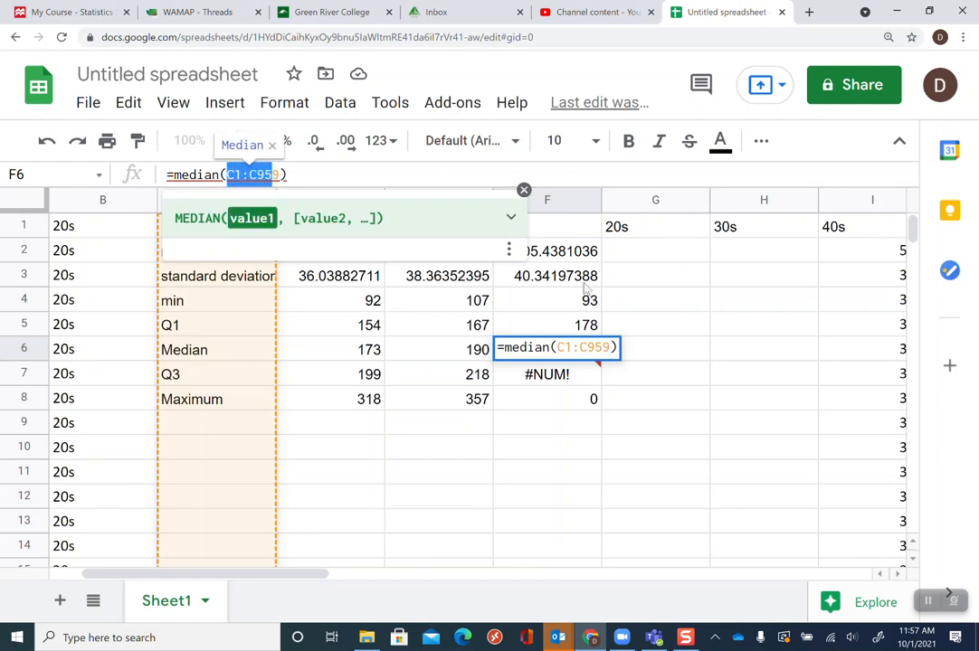
{"action": "key", "text": "Escape"}
Scroll through the pasted 40s values in column I and move back to the statistics table
{"action": "left_click_drag", "start_coordinate": [857, 256], "coordinate": [859, 565]}
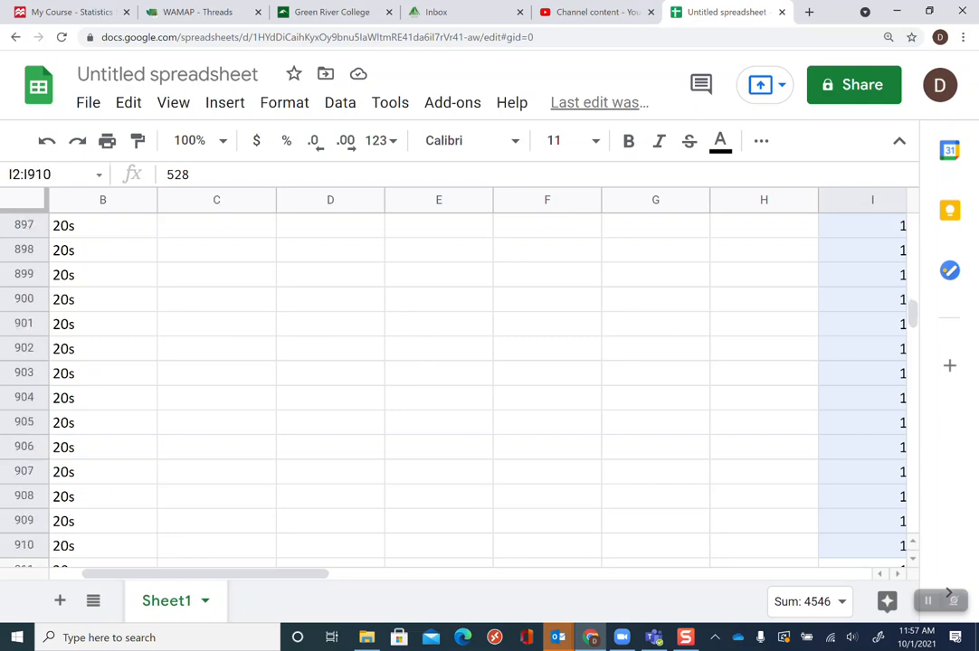
{"action": "left_click_drag", "start_coordinate": [859, 566], "coordinate": [224, 424]}
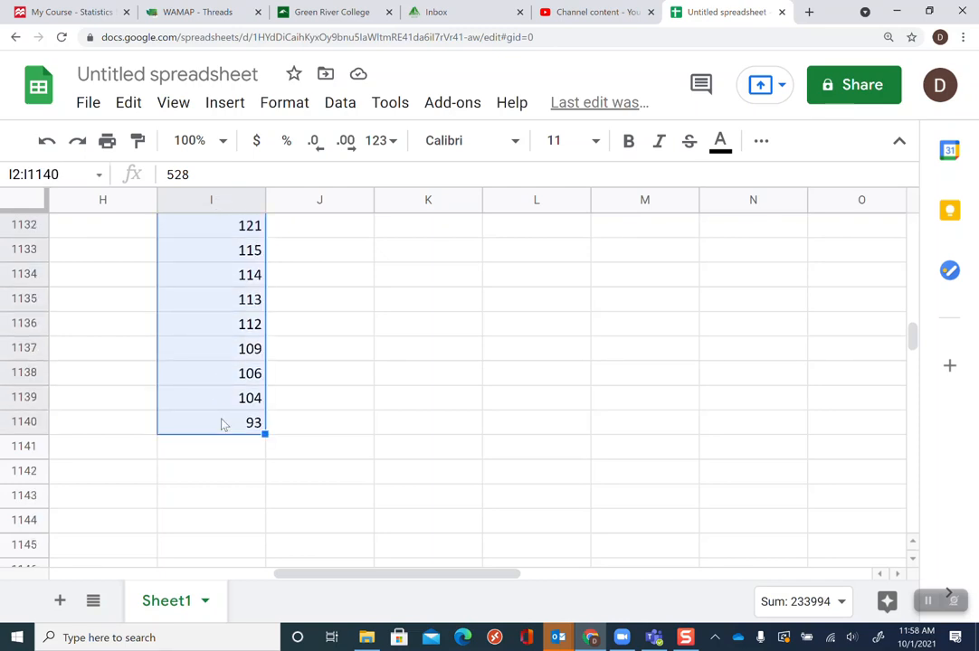
{"action": "key", "text": "Return"}
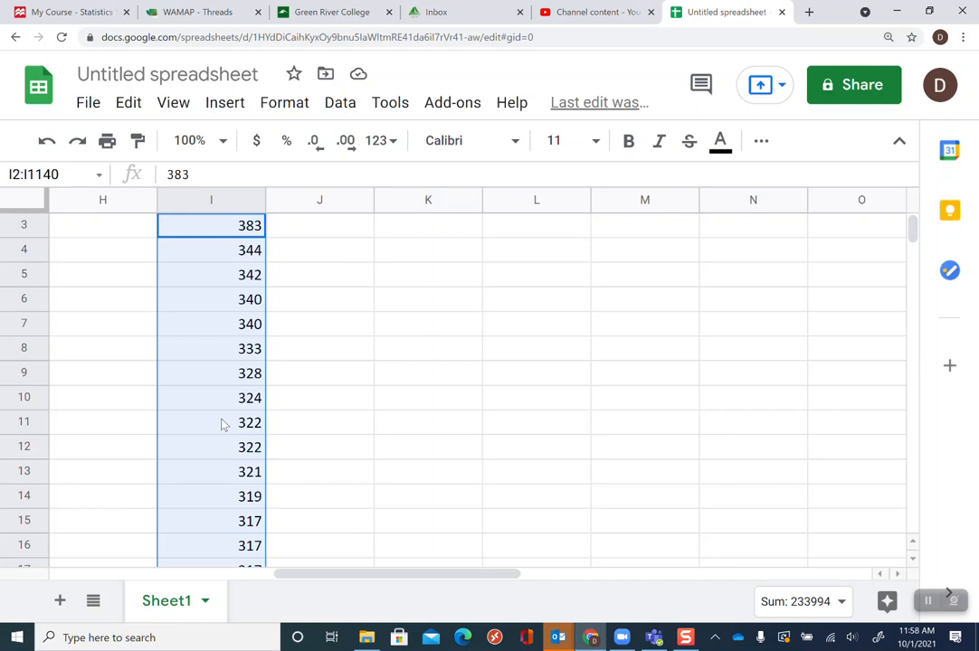
{"action": "key", "text": "Up"}
{"action": "key", "text": "Up"}
{"action": "key", "text": "Left"}
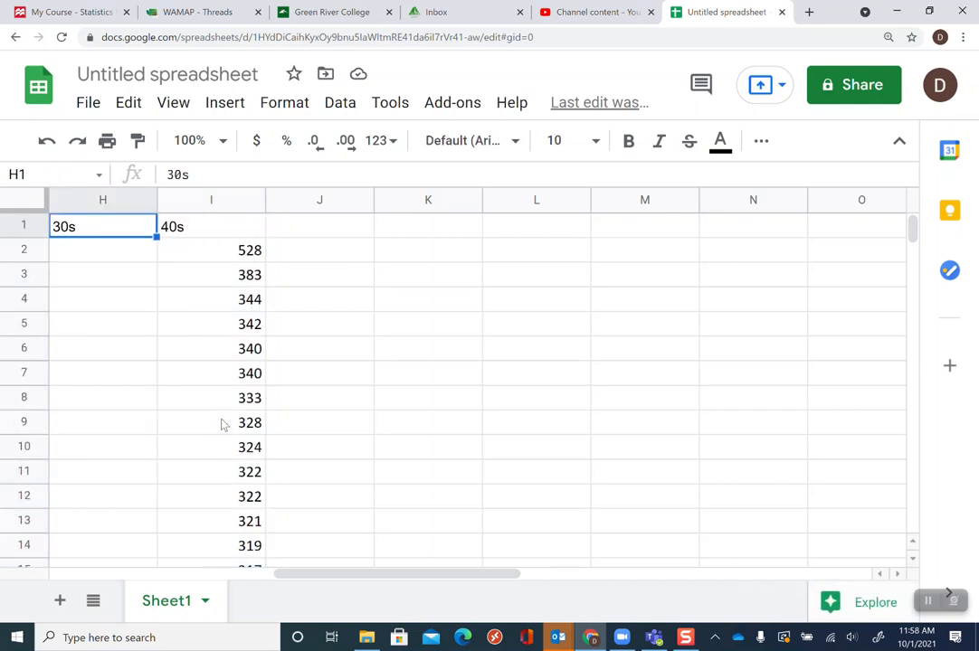
{"action": "key", "text": "Left"}
{"action": "key", "text": "Left"}
{"action": "key", "text": "Left"}
{"action": "key", "text": "Left"}
{"action": "key", "text": "Left"}
{"action": "key", "text": "Left"}
{"action": "key", "text": "Left"}
{"action": "key", "text": "Right"}
{"action": "key", "text": "Right"}
{"action": "key", "text": "Right"}
{"action": "key", "text": "Down"}
{"action": "key", "text": "Down"}
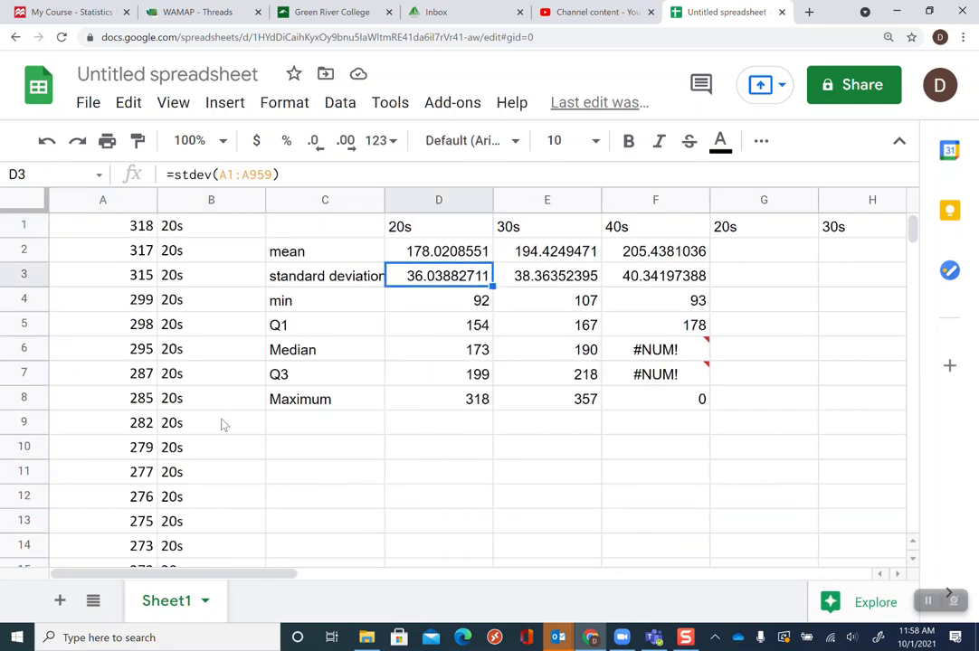
Step through the 20s statistic formulas in column D, re-entering 3 as the Q3 quartile number
{"action": "key", "text": "Right"}
{"action": "key", "text": "Left"}
{"action": "key", "text": "Up"}
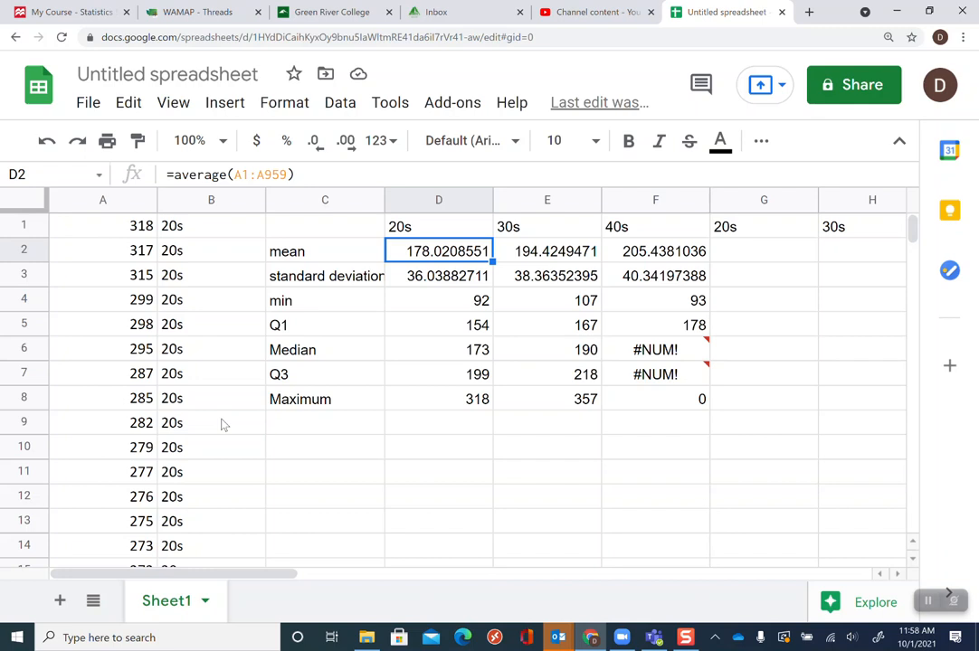
{"action": "left_click", "coordinate": [422, 288]}
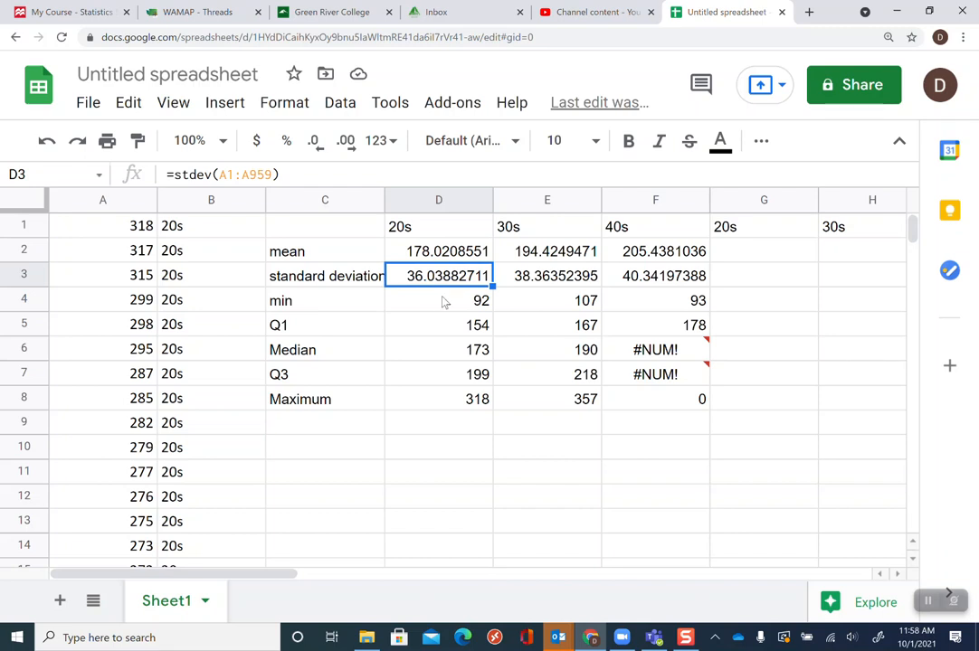
{"action": "left_click", "coordinate": [444, 303]}
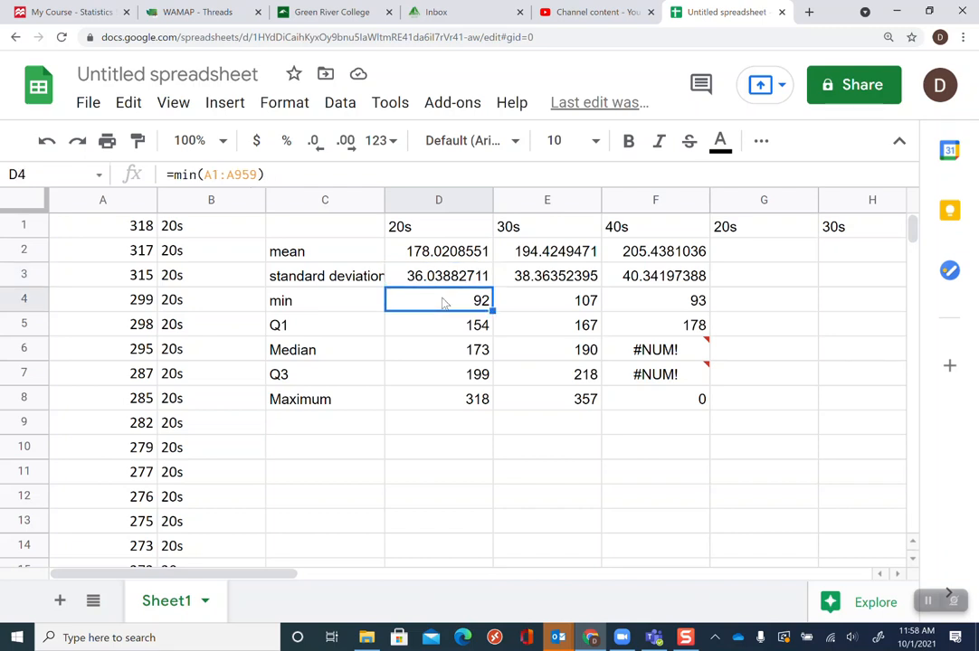
{"action": "left_click", "coordinate": [437, 337]}
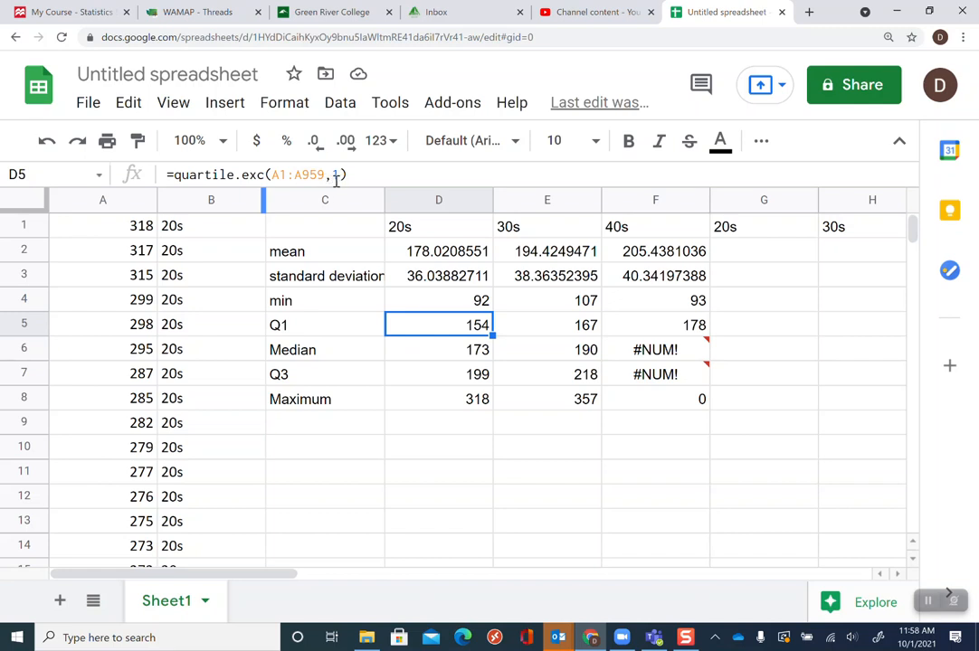
{"action": "key", "text": "Down"}
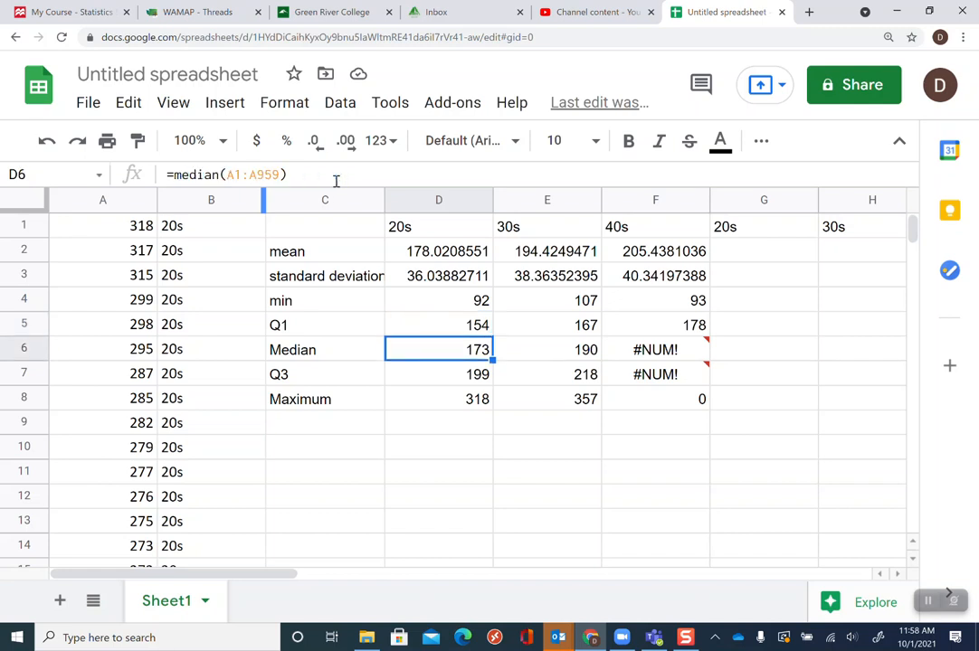
{"action": "left_click", "coordinate": [335, 181]}
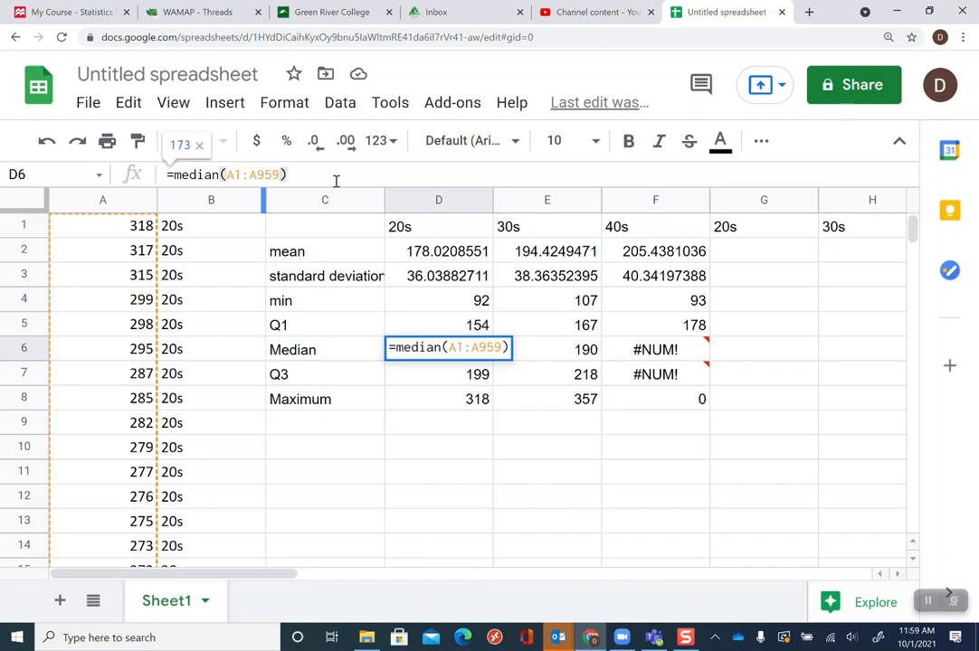
{"action": "key", "text": "Left"}
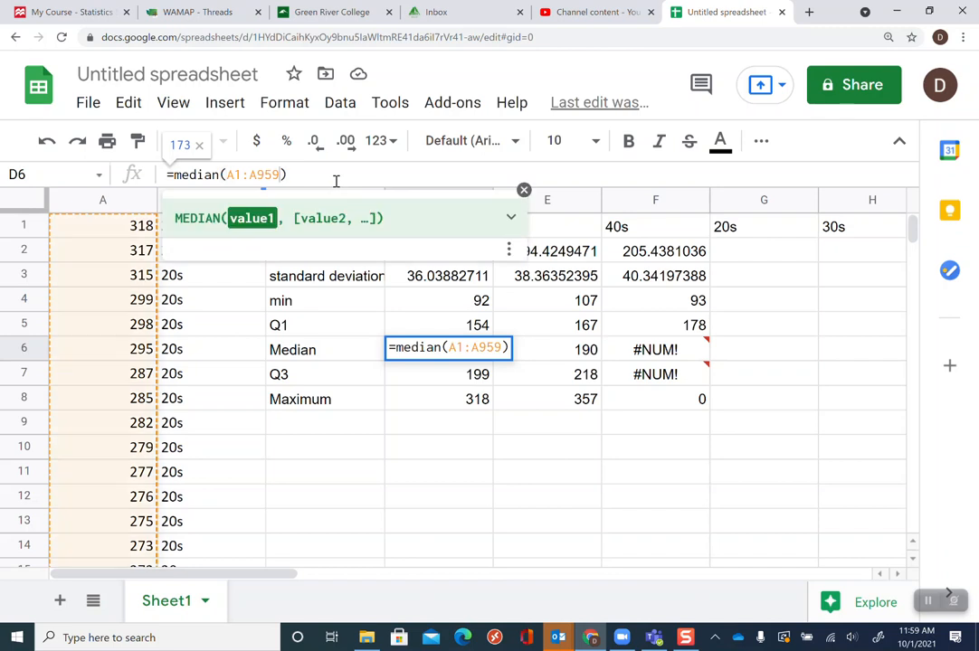
{"action": "key", "text": "Right"}
{"action": "key", "text": "Return"}
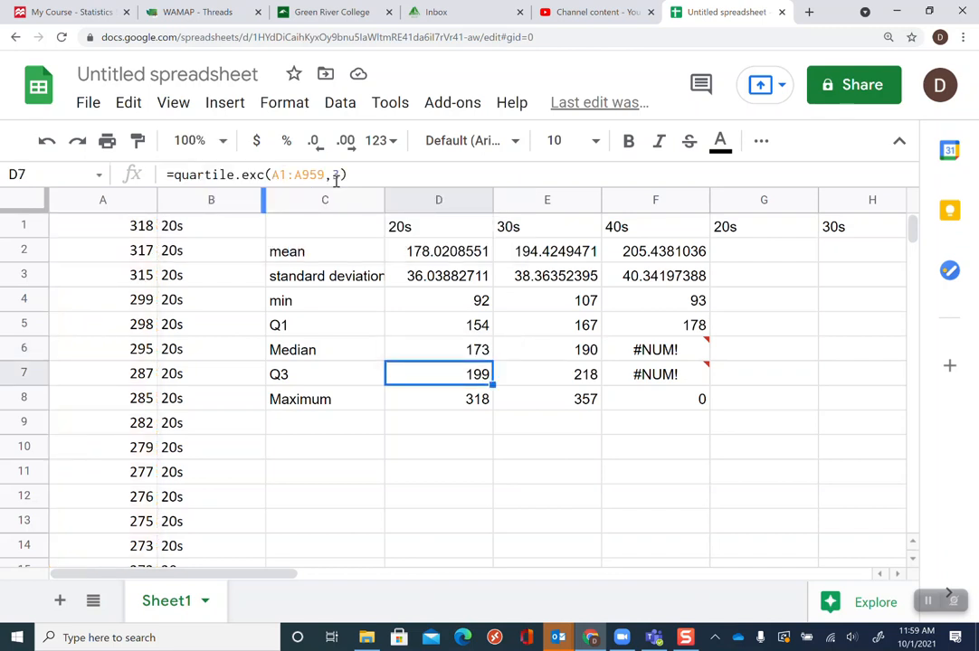
{"action": "key", "text": "BackSpace"}
{"action": "type", "text": "3"}
{"action": "key", "text": "Return"}
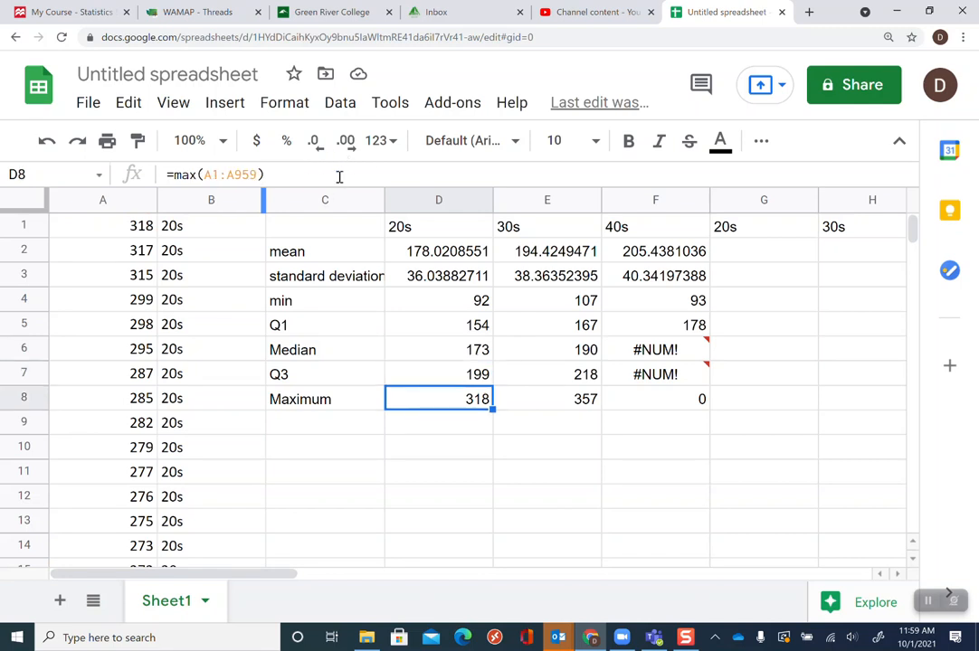
Copy the range A1906:A3044 from the 40s Q1 formula and substitute it for C1:C959 in the 40s median formula
{"action": "key", "text": "Right"}
{"action": "key", "text": "Right"}
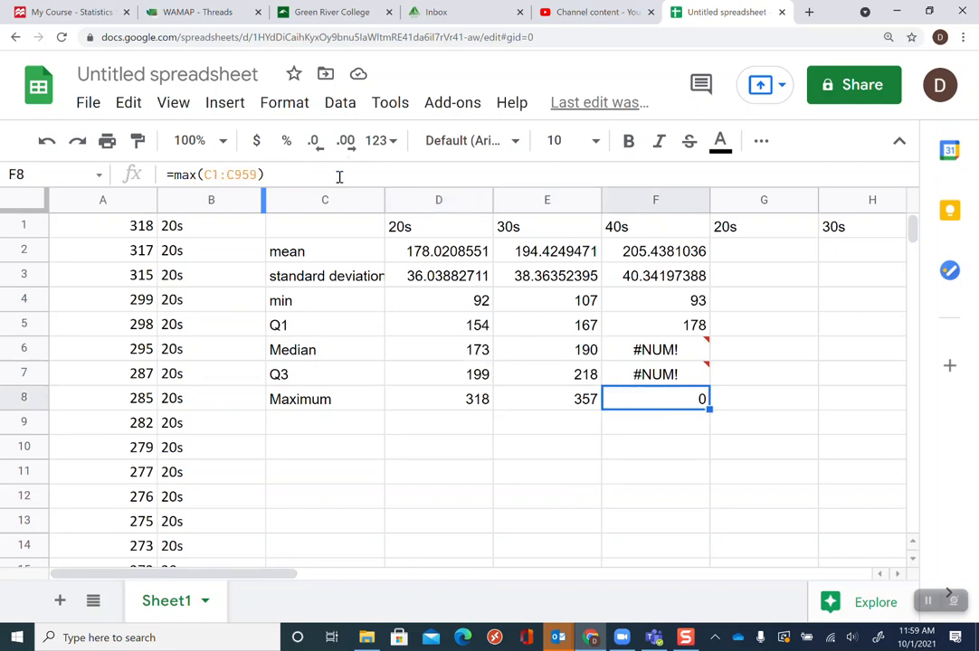
{"action": "key", "text": "Up"}
{"action": "key", "text": "Up"}
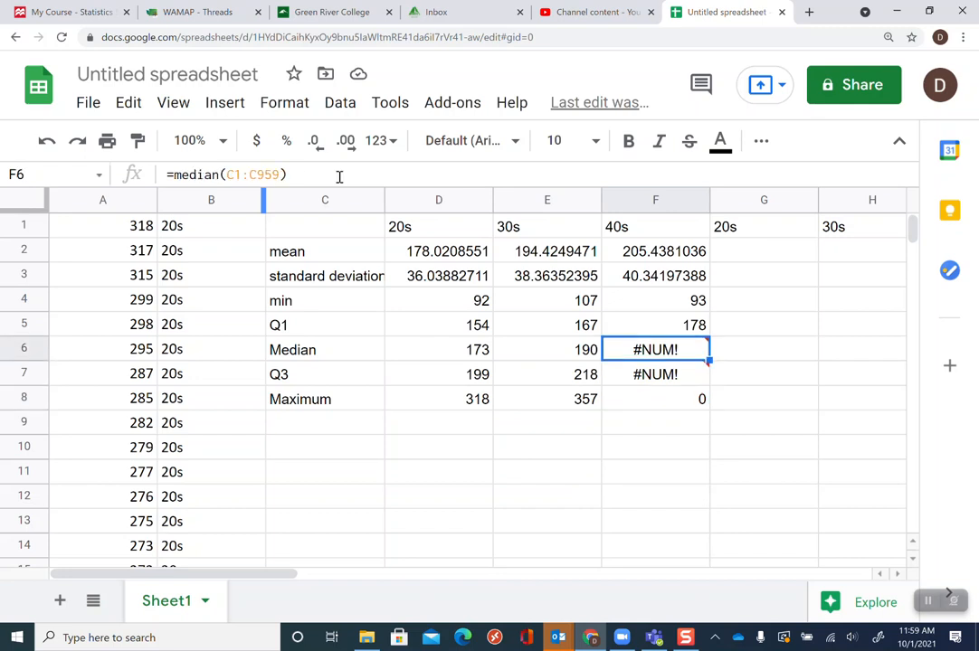
{"action": "key", "text": "Up"}
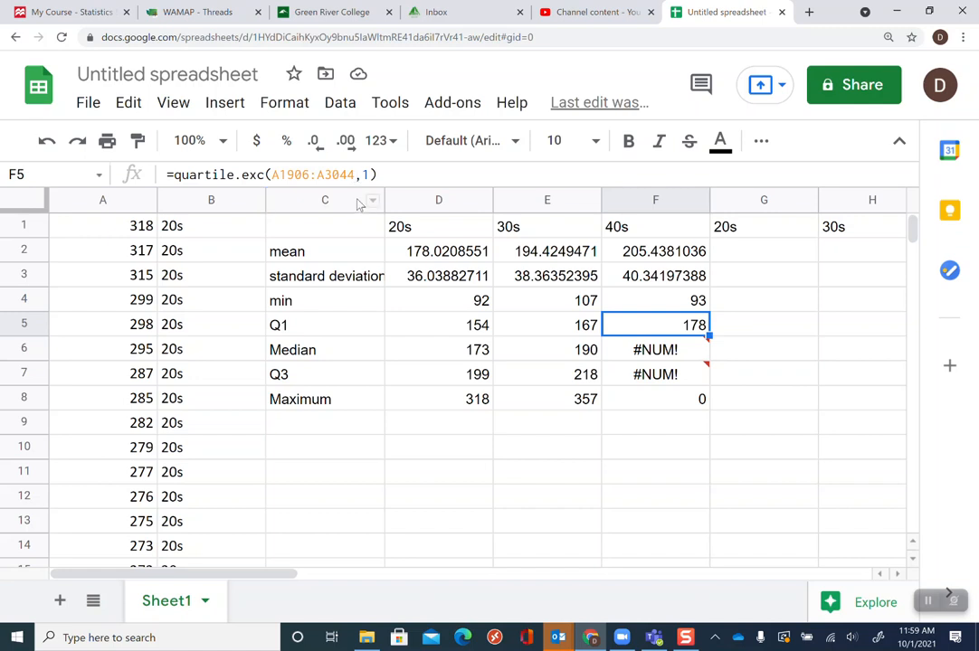
{"action": "left_click_drag", "start_coordinate": [356, 175], "coordinate": [272, 180]}
{"action": "key", "text": "ctrl+c"}
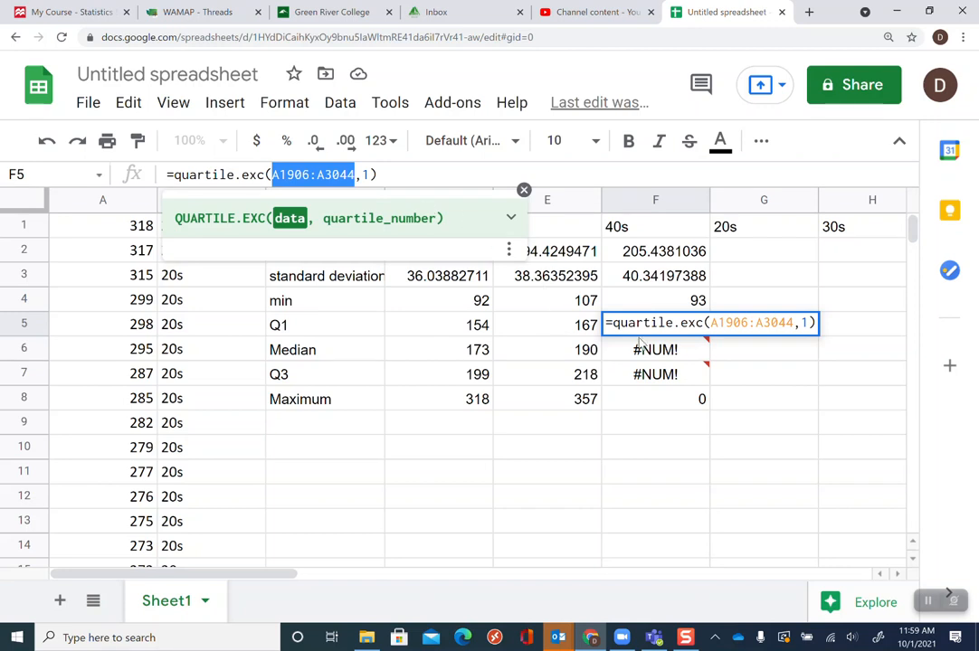
{"action": "key", "text": "Return"}
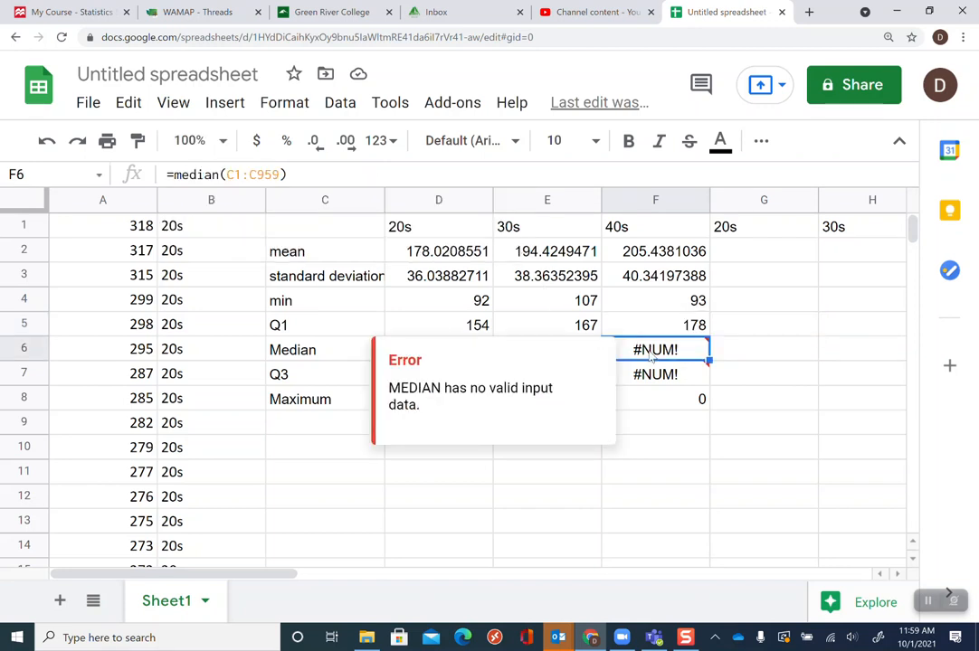
{"action": "left_click", "coordinate": [277, 175]}
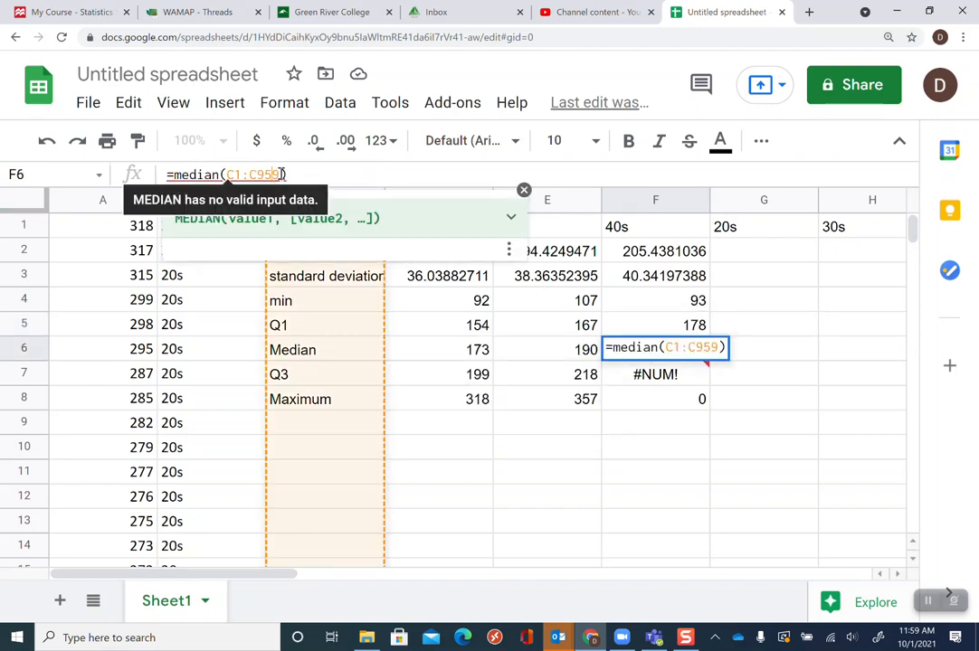
{"action": "left_click_drag", "start_coordinate": [279, 175], "coordinate": [231, 175]}
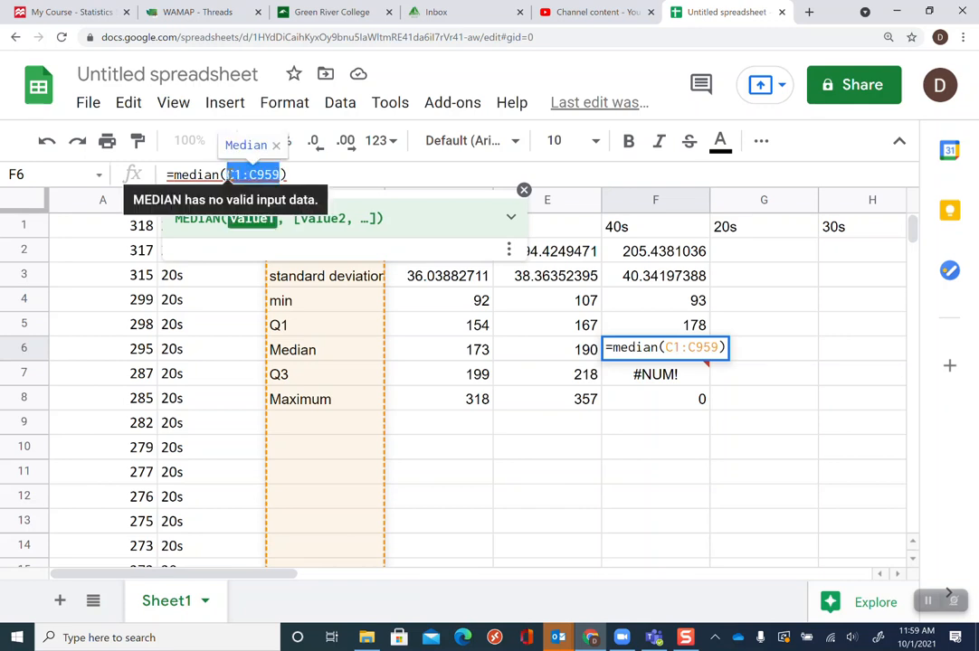
{"action": "key", "text": "ctrl+v"}
{"action": "key", "text": "Return"}
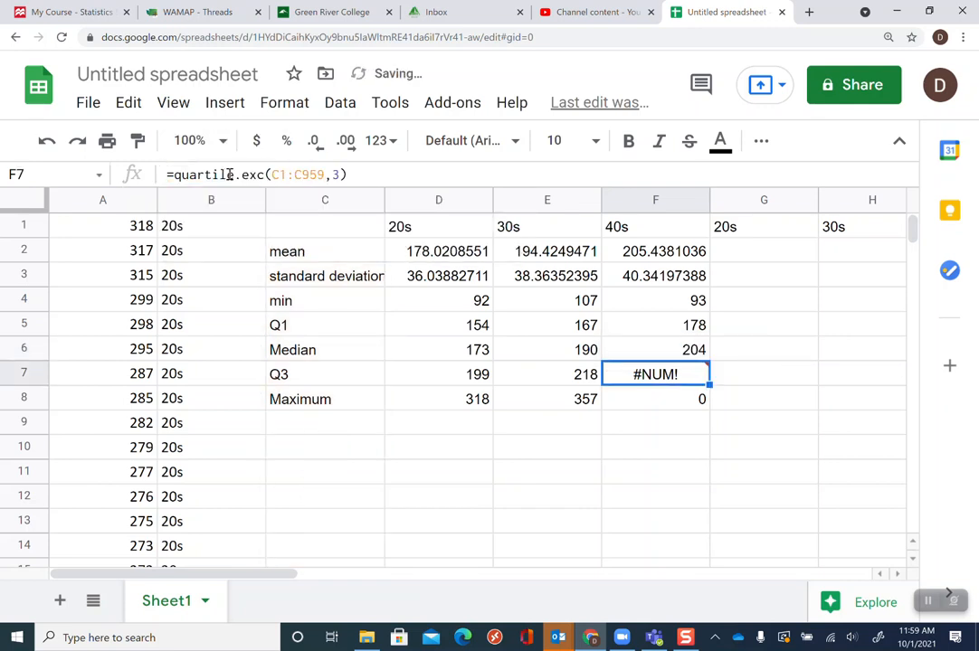
Replace the range in the 40s Q3 formula with A1906:A3044
{"action": "double_click", "coordinate": [322, 177]}
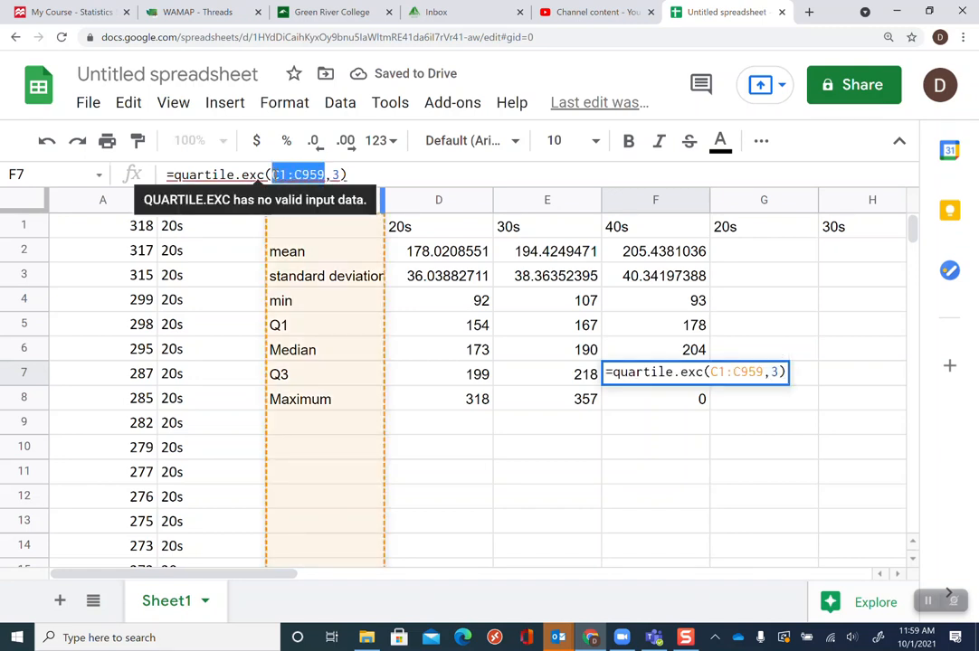
{"action": "key", "text": "ctrl+v"}
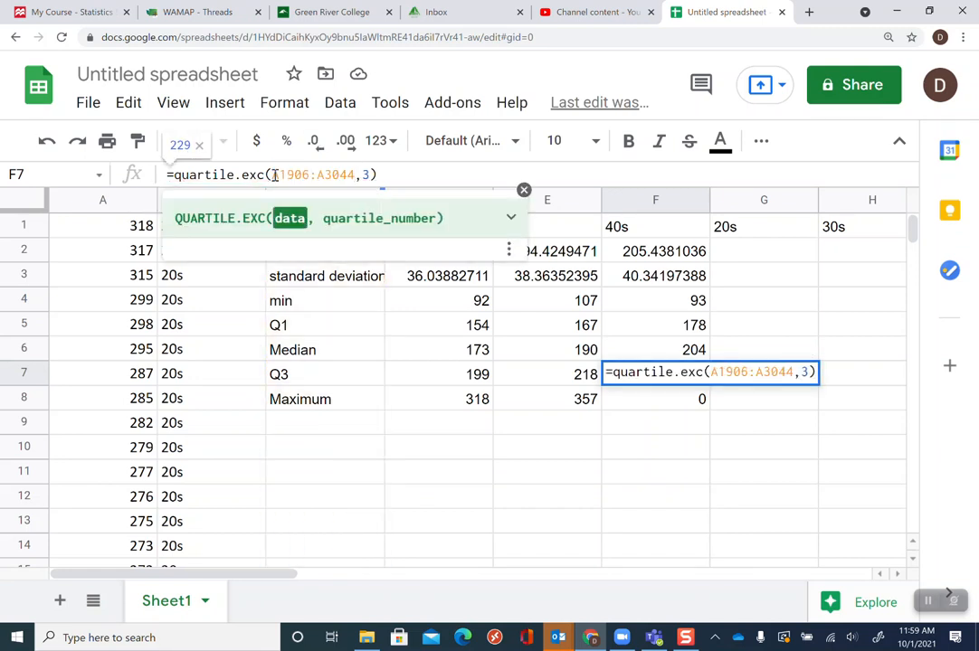
{"action": "key", "text": "Return"}
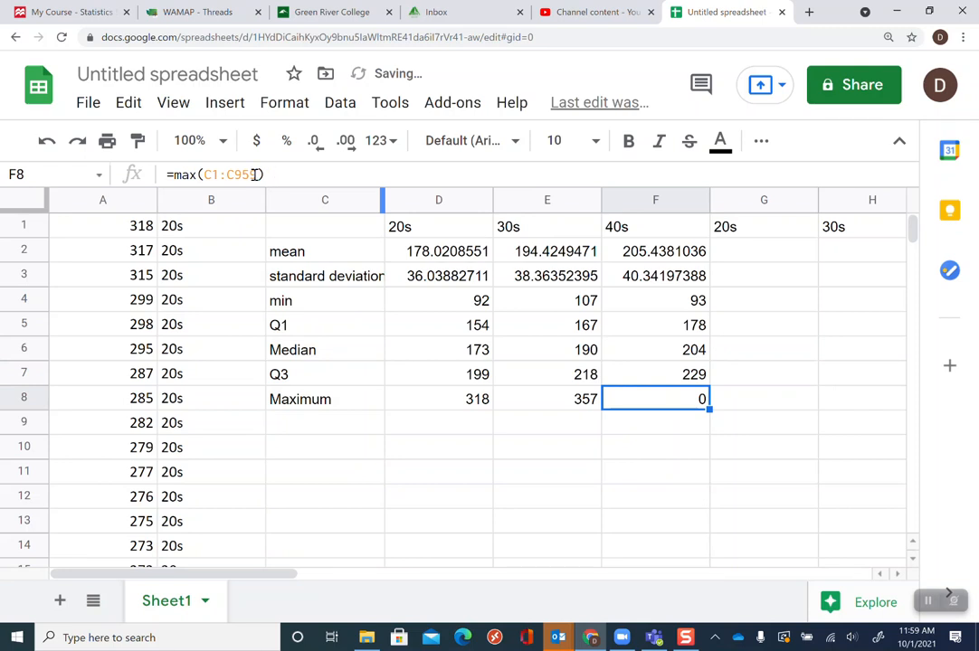
Replace the range in the 40s maximum formula with the pasted A1906:A3044
{"action": "left_click_drag", "start_coordinate": [259, 175], "coordinate": [206, 174]}
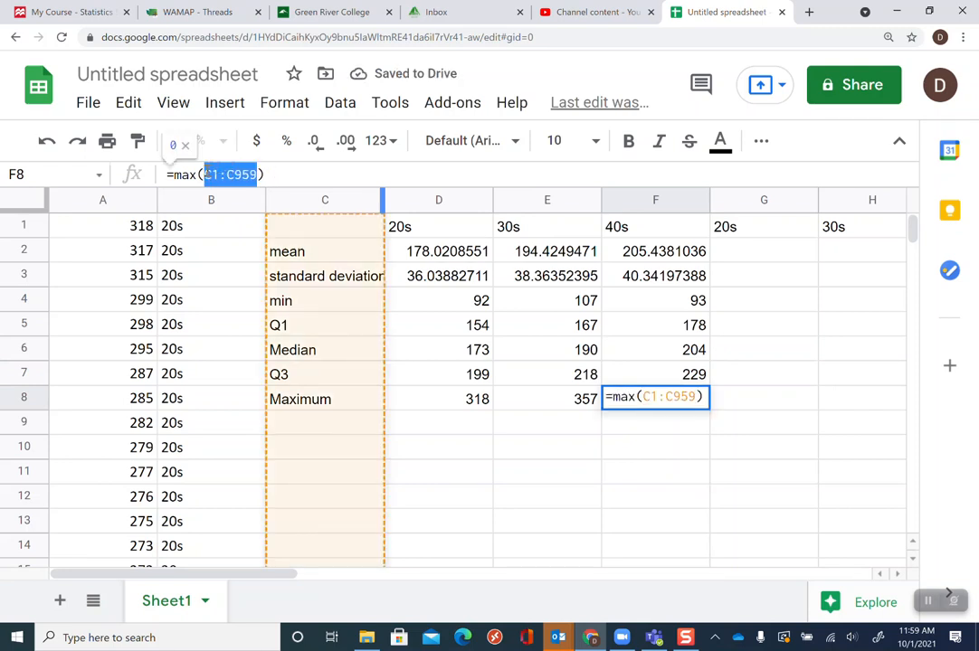
{"action": "key", "text": "ctrl+v"}
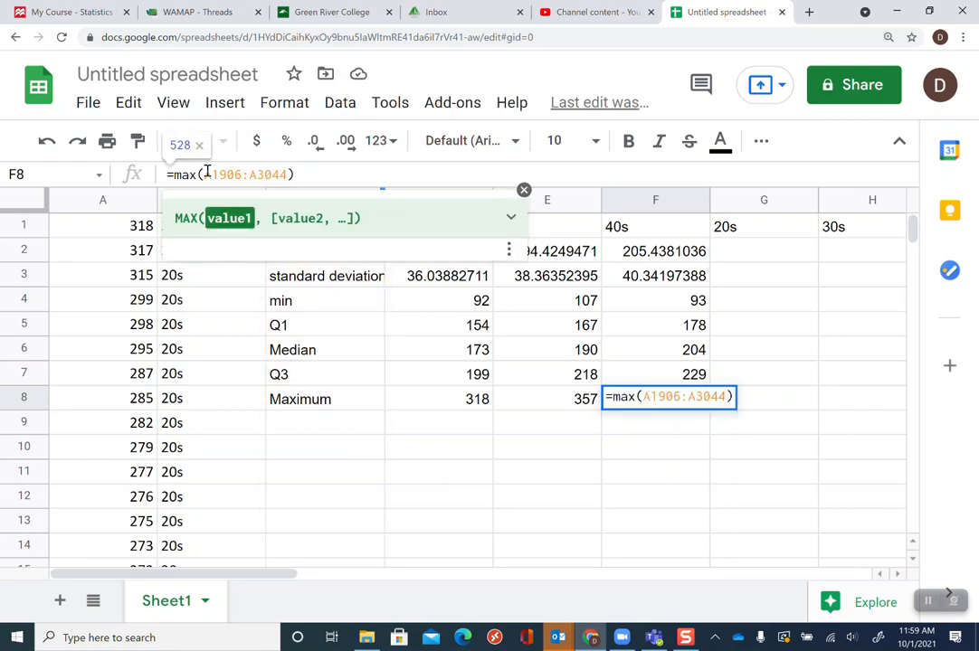
{"action": "key", "text": "Return"}
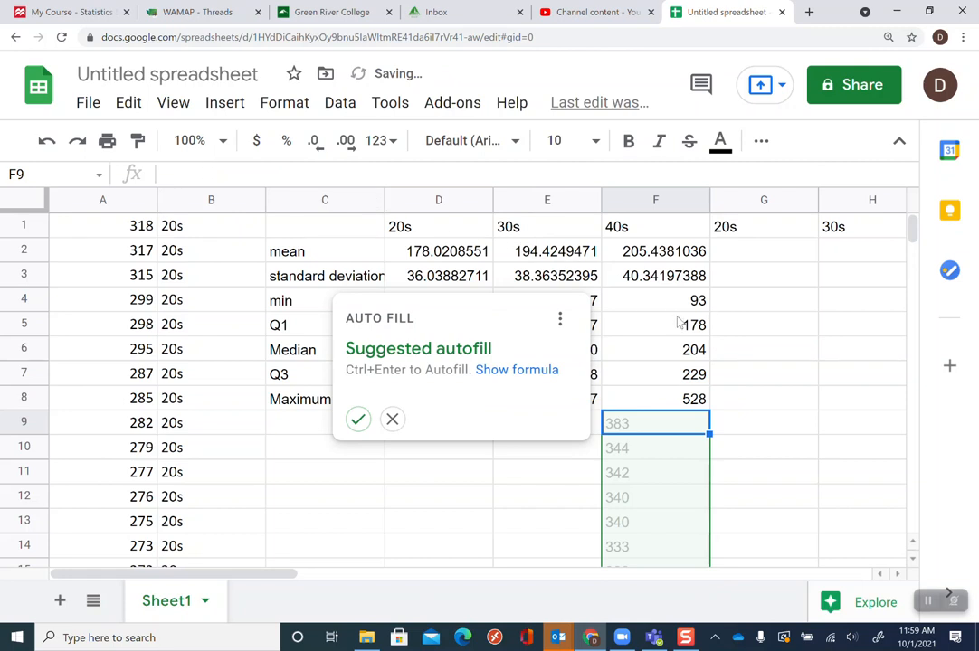
{"action": "left_click", "coordinate": [831, 356]}
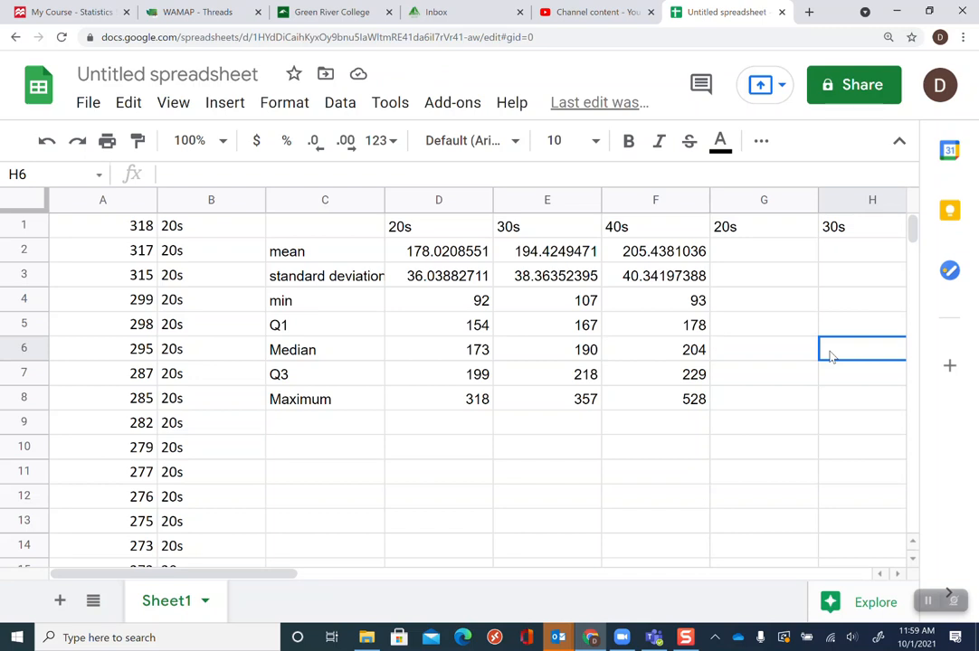
Step through the mean, standard deviation, quartile and median formulas of the 20s, 30s and 40s columns to check their ranges
{"action": "key", "text": "Left"}
{"action": "key", "text": "Left"}
{"action": "key", "text": "Left"}
{"action": "key", "text": "Up"}
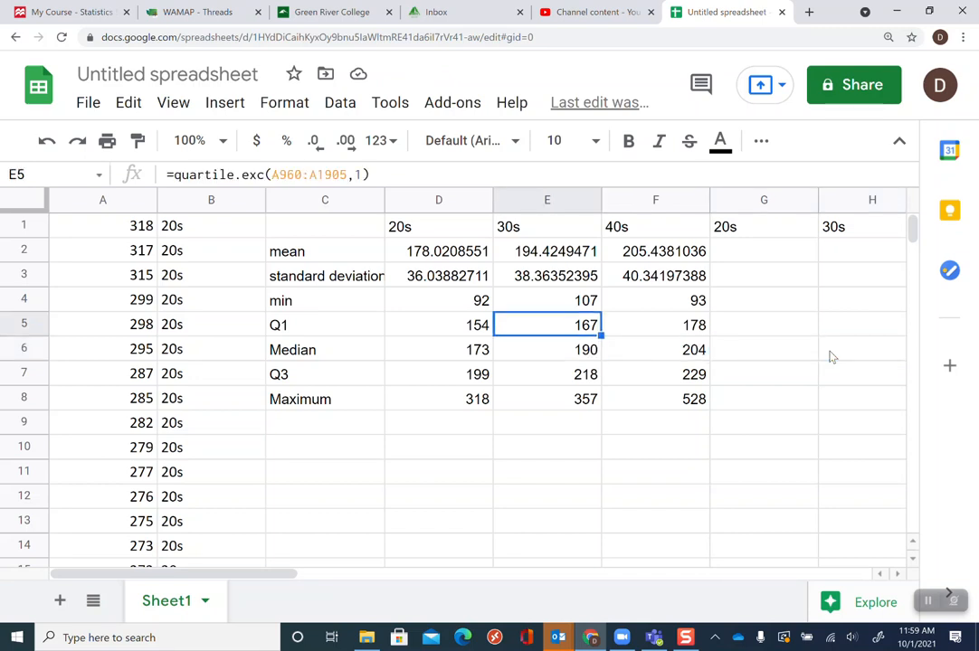
{"action": "key", "text": "Up"}
{"action": "key", "text": "Up"}
{"action": "key", "text": "Up"}
{"action": "key", "text": "Left"}
{"action": "key", "text": "Right"}
{"action": "key", "text": "Right"}
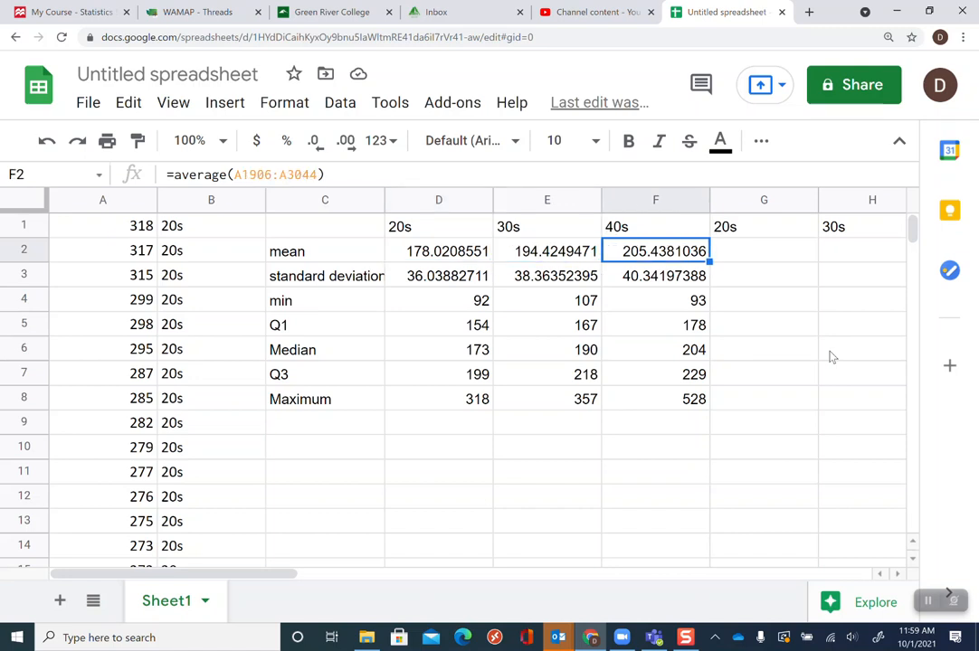
{"action": "key", "text": "Left"}
{"action": "key", "text": "Left"}
{"action": "key", "text": "Right"}
{"action": "key", "text": "Right"}
{"action": "key", "text": "Left"}
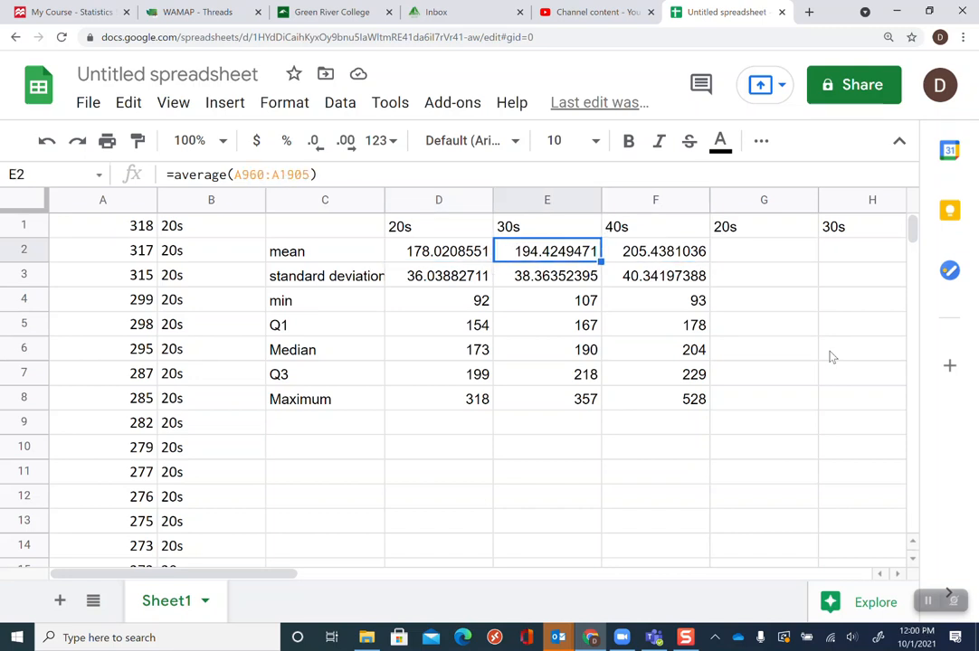
{"action": "key", "text": "Left"}
{"action": "key", "text": "Down"}
{"action": "key", "text": "Down"}
{"action": "key", "text": "Down"}
{"action": "key", "text": "Down"}
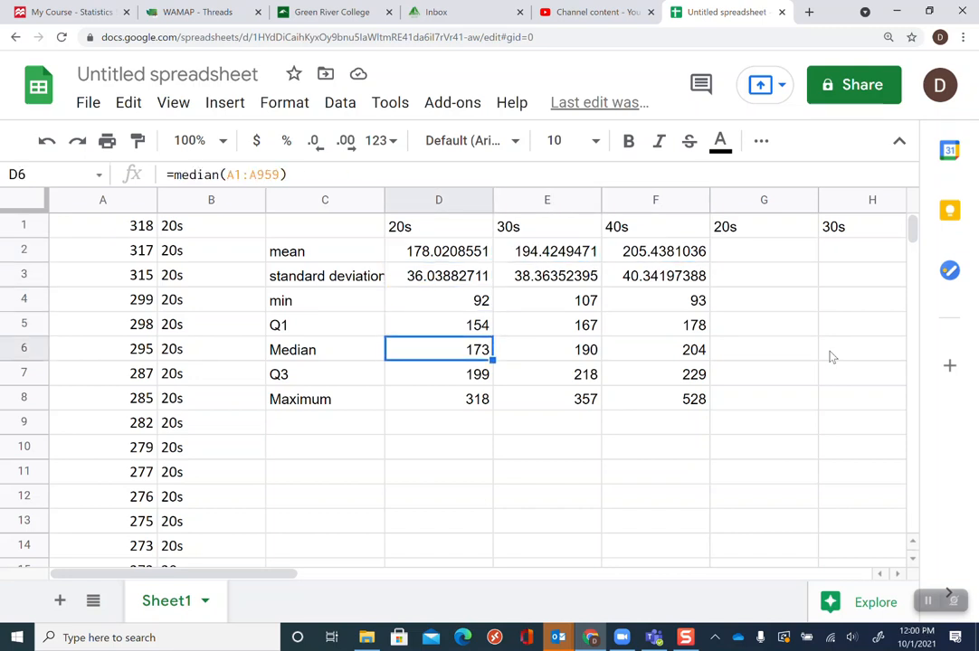
{"action": "key", "text": "Right"}
{"action": "key", "text": "Right"}
{"action": "key", "text": "Left"}
{"action": "key", "text": "Left"}
{"action": "key", "text": "Right"}
{"action": "key", "text": "Right"}
{"action": "key", "text": "Right"}
{"action": "key", "text": "Up"}
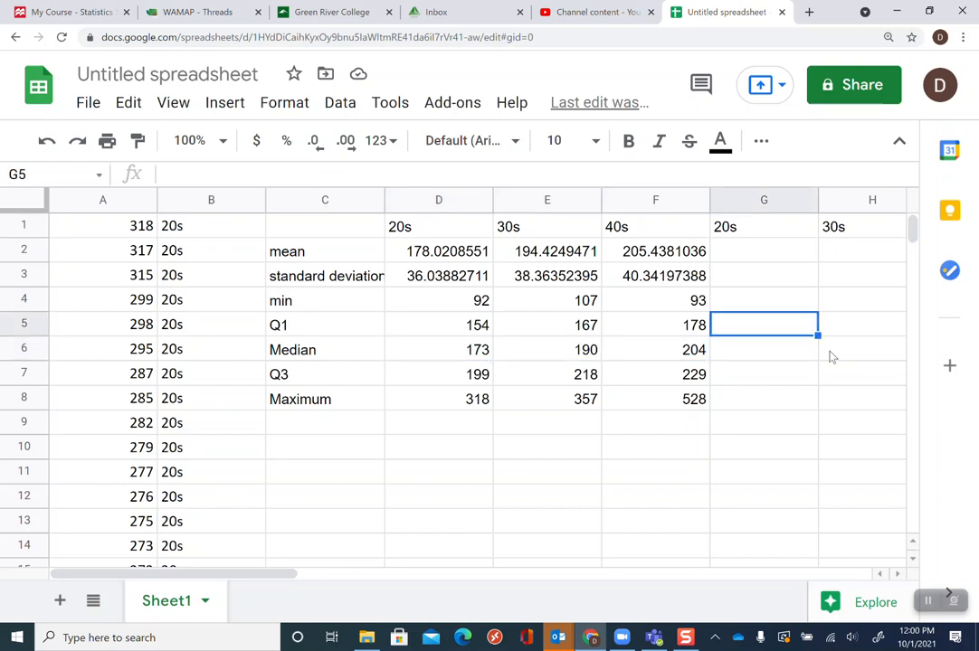
{"action": "key", "text": "Up"}
{"action": "key", "text": "Left"}
{"action": "key", "text": "Left"}
{"action": "key", "text": "Up"}
{"action": "key", "text": "Left"}
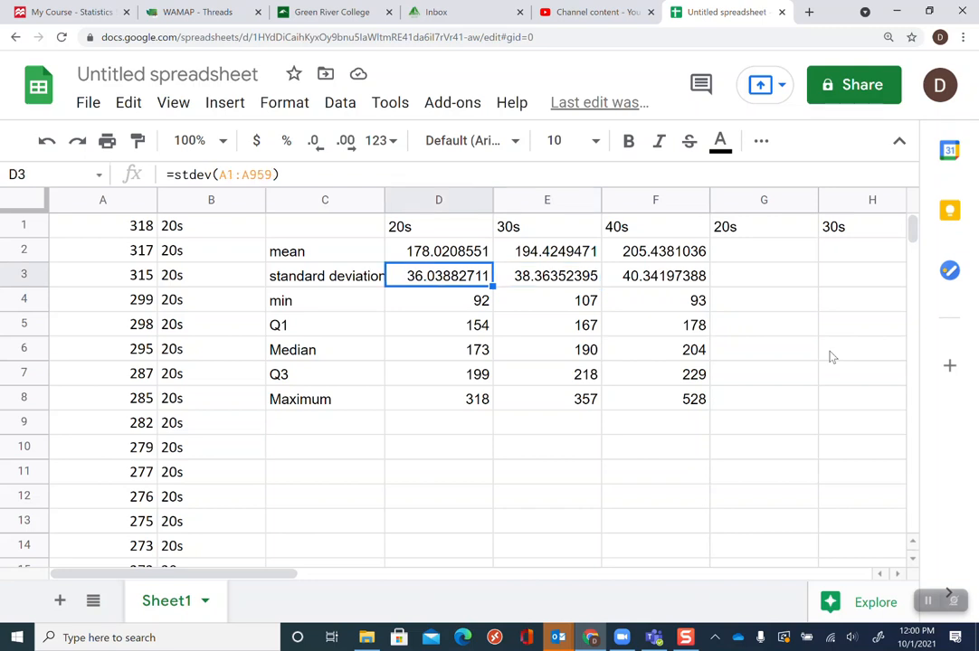
{"action": "key", "text": "Right"}
{"action": "key", "text": "Right"}
{"action": "key", "text": "Left"}
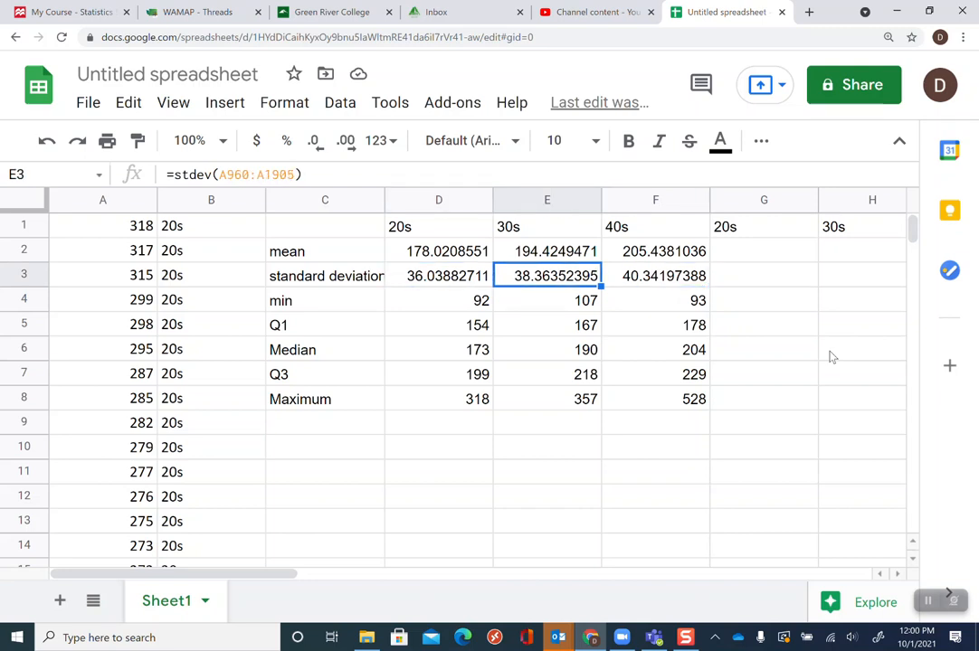
{"action": "key", "text": "Left"}
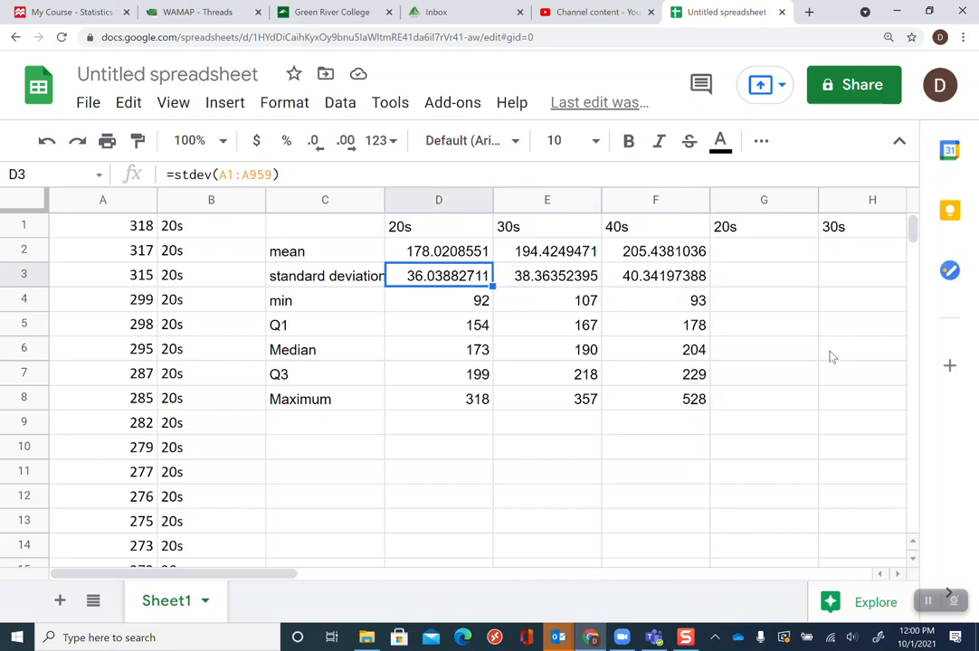
{"action": "key", "text": "Right"}
{"action": "key", "text": "Right"}
{"action": "key", "text": "Left"}
{"action": "key", "text": "Left"}
{"action": "key", "text": "Up"}
{"action": "key", "text": "Right"}
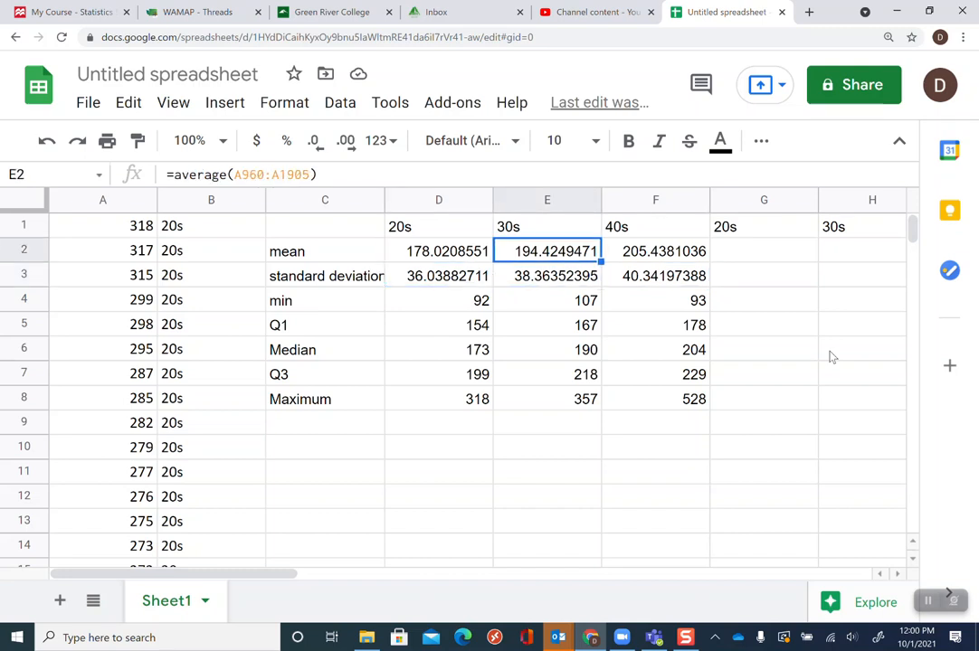
{"action": "key", "text": "Right"}
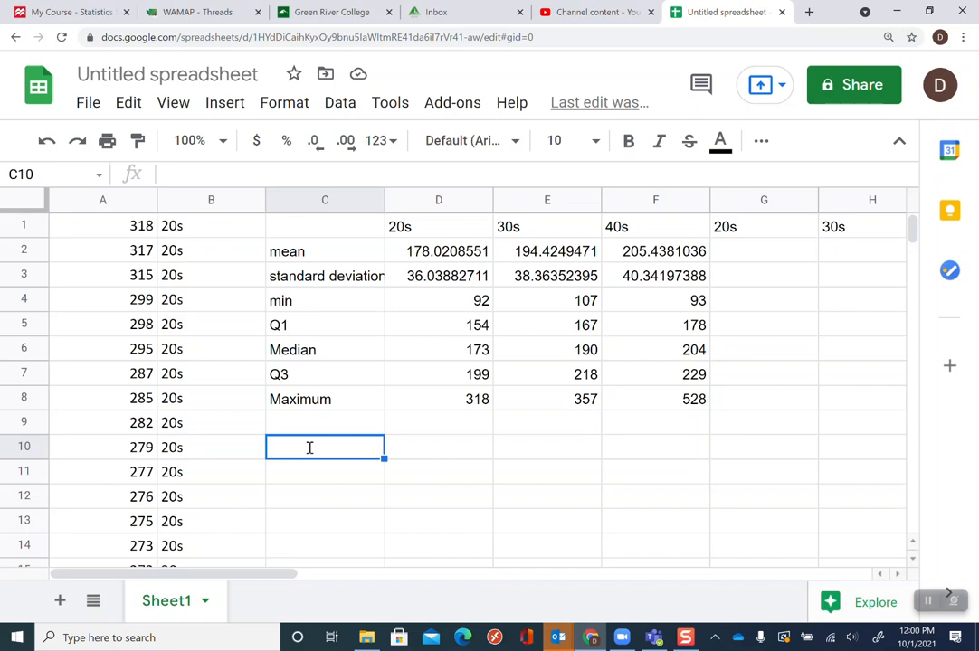
Add an IQR row label and compute the 20s IQR as the Q3 cell minus the Q1 cell
{"action": "type", "text": "IQR"}
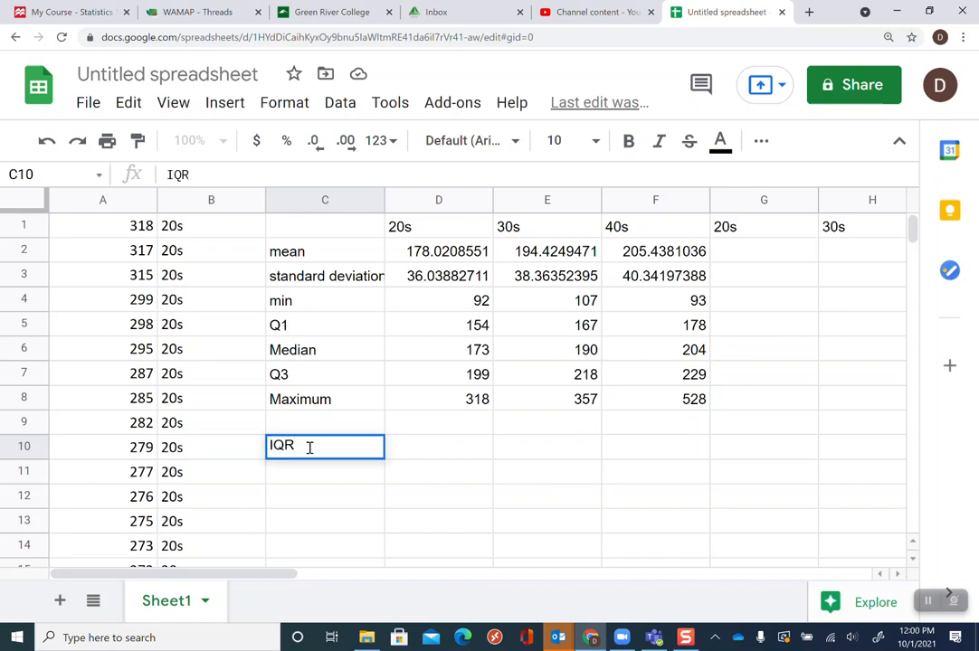
{"action": "key", "text": "Tab"}
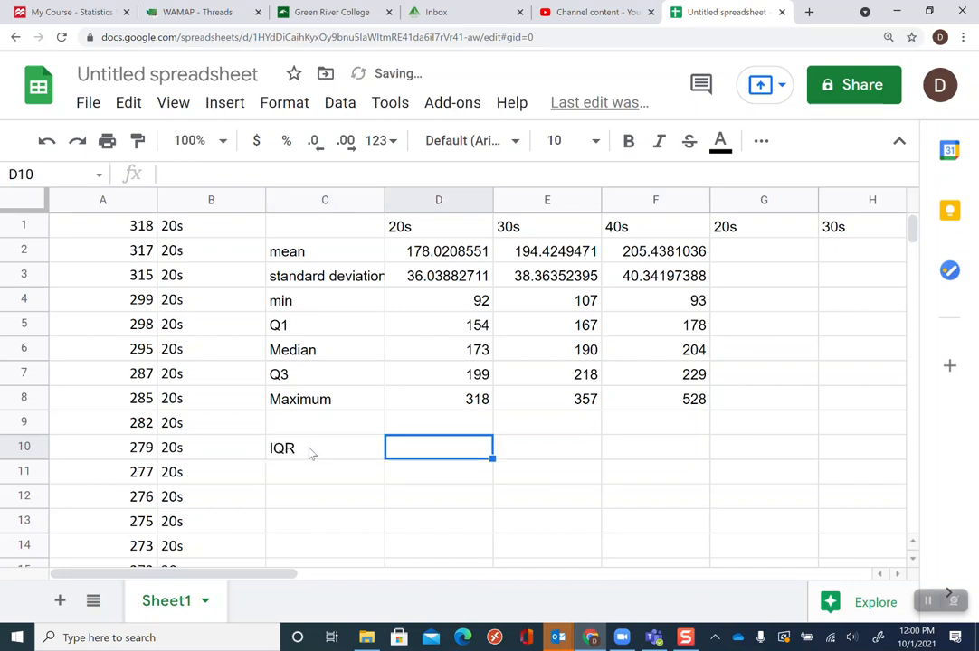
{"action": "type", "text": "="}
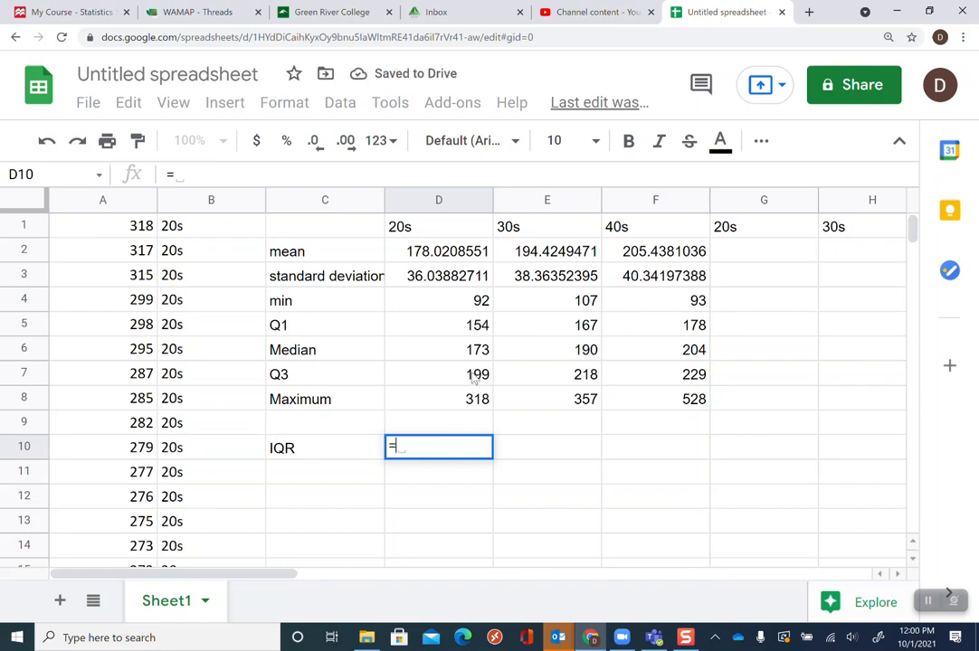
{"action": "left_click", "coordinate": [474, 380]}
{"action": "type", "text": "-"}
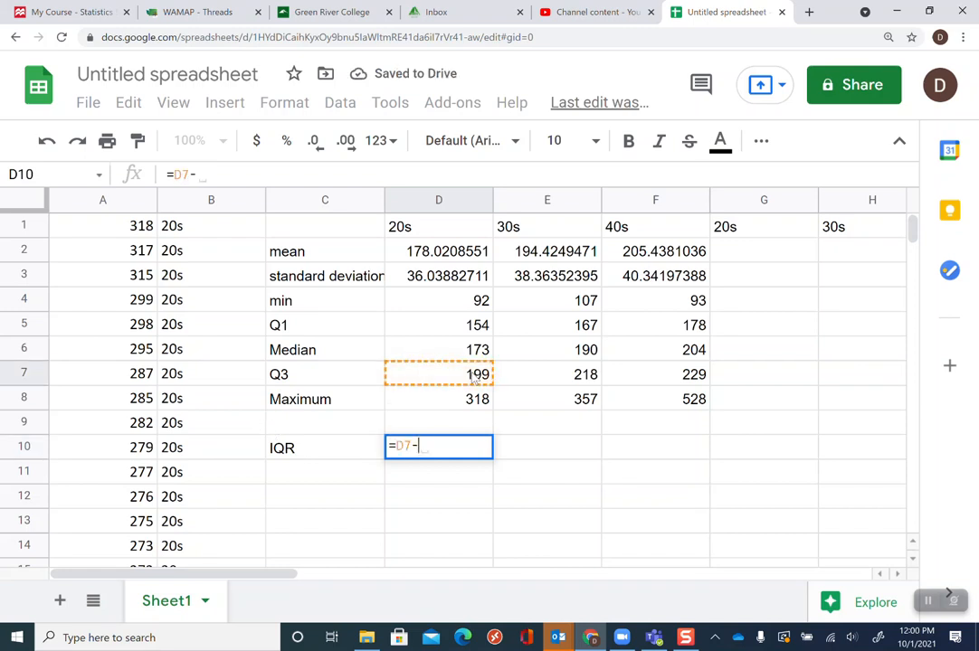
{"action": "left_click", "coordinate": [457, 329]}
{"action": "key", "text": "Return"}
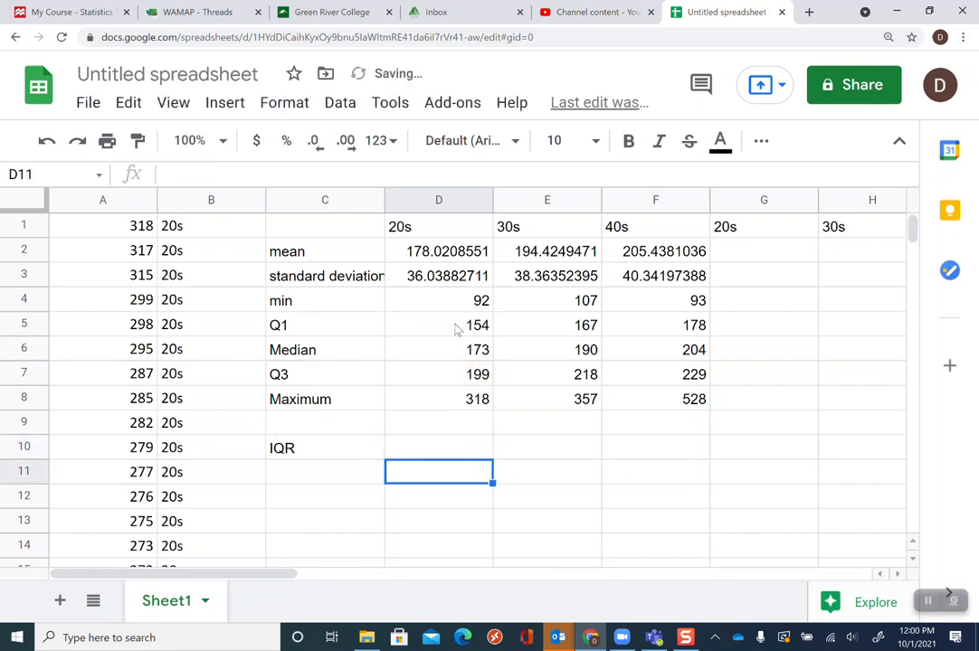
Fill the IQR formula across to the 30s and 40s columns
{"action": "left_click", "coordinate": [461, 449]}
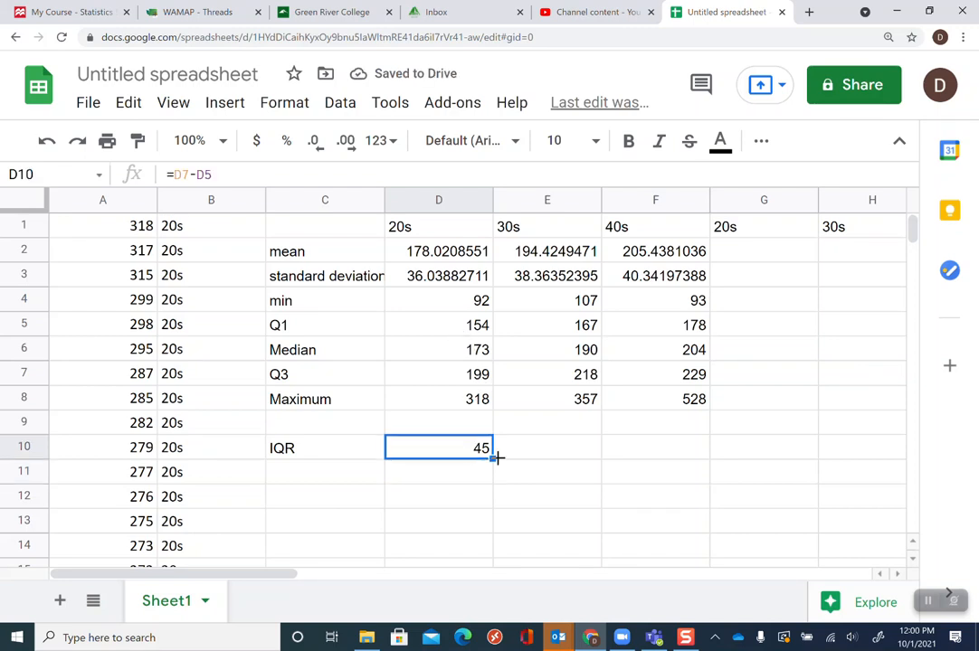
{"action": "left_click_drag", "start_coordinate": [493, 459], "coordinate": [656, 459]}
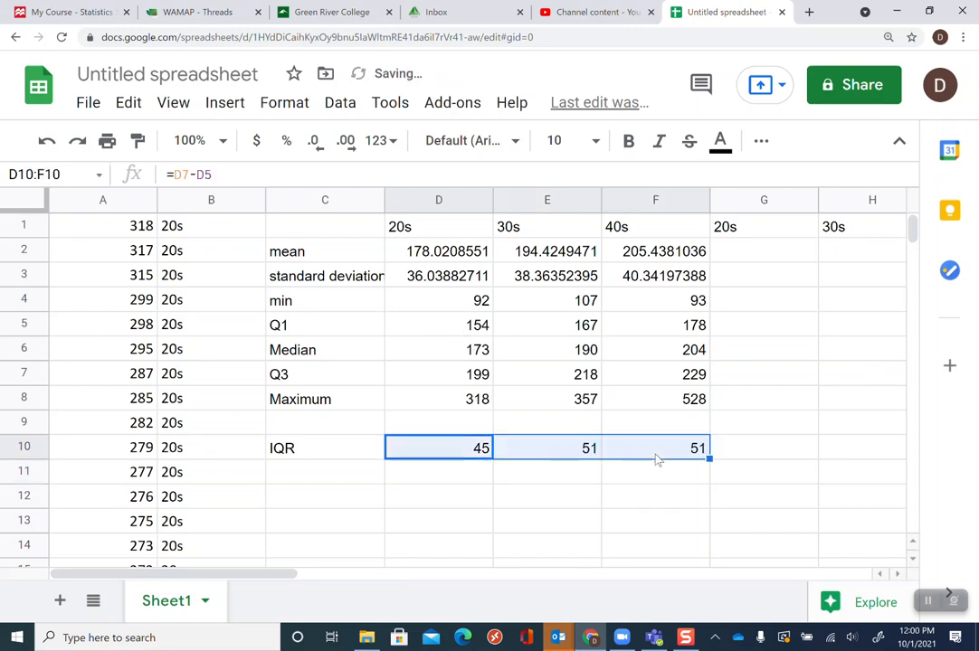
{"action": "left_click", "coordinate": [578, 473]}
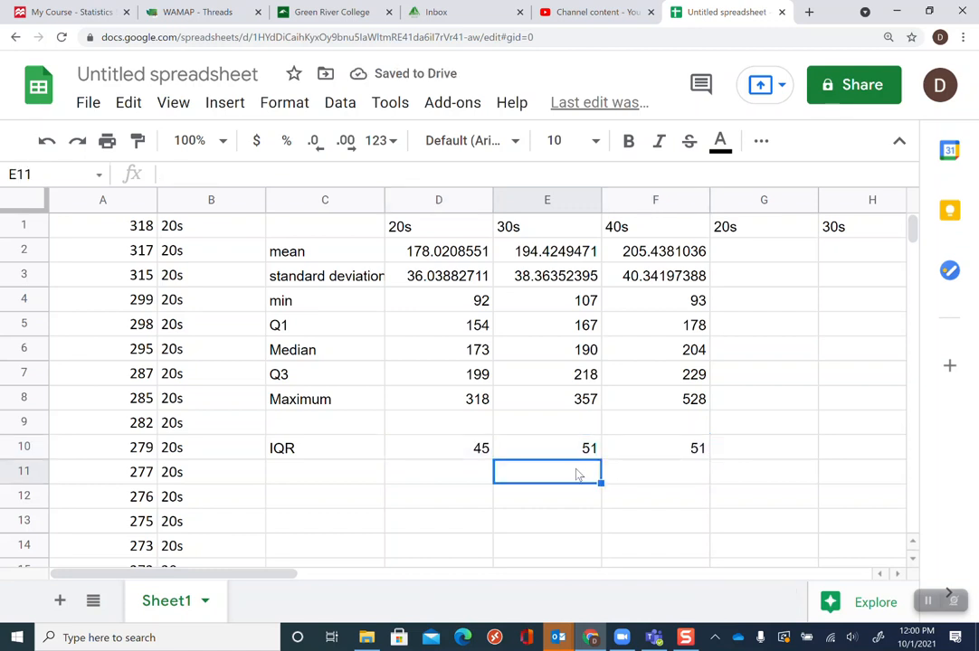